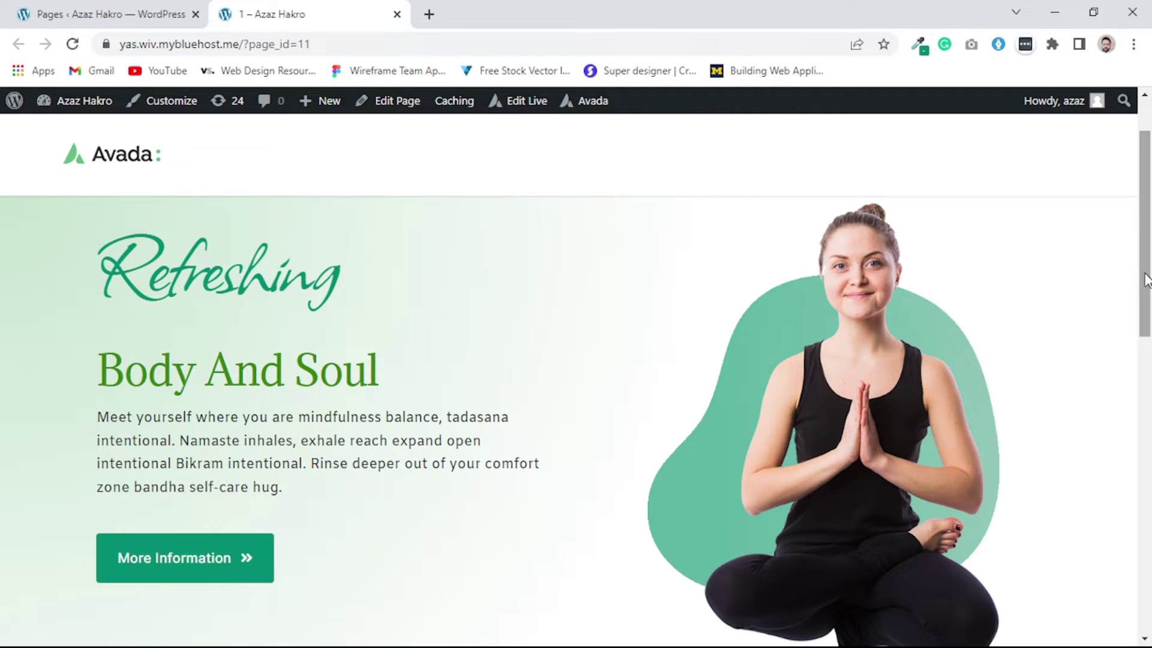
- Add a new page titled "Hero Section" from the site's page list
drag(1146, 280, 1149, 387)
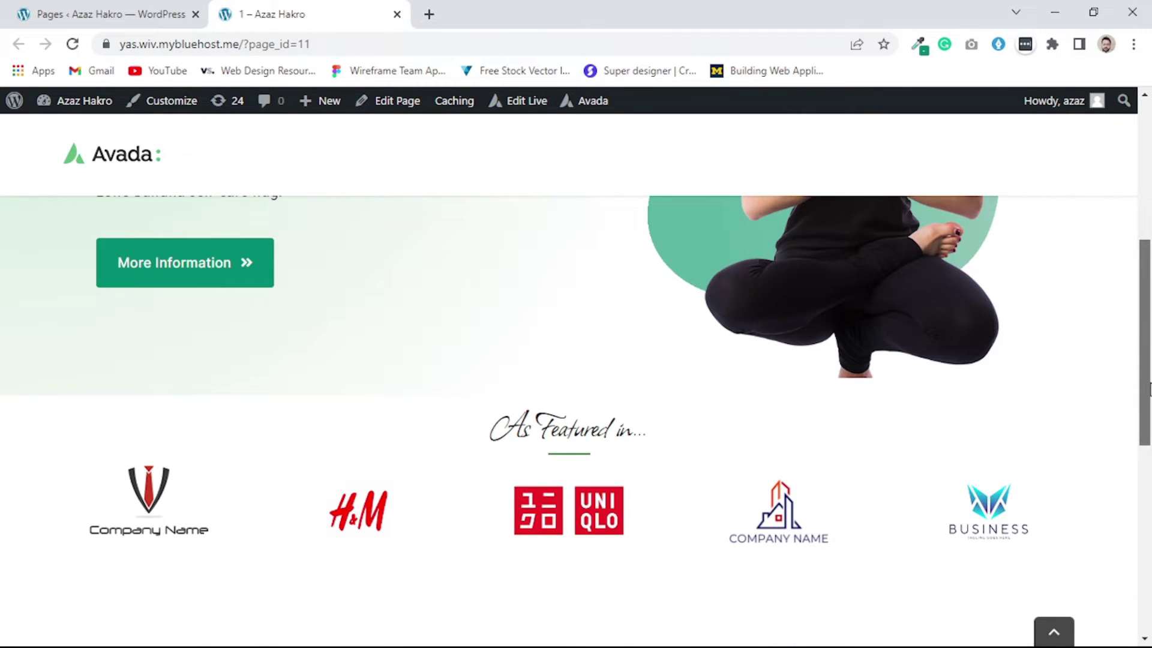
drag(1149, 388, 1149, 279)
click(135, 13)
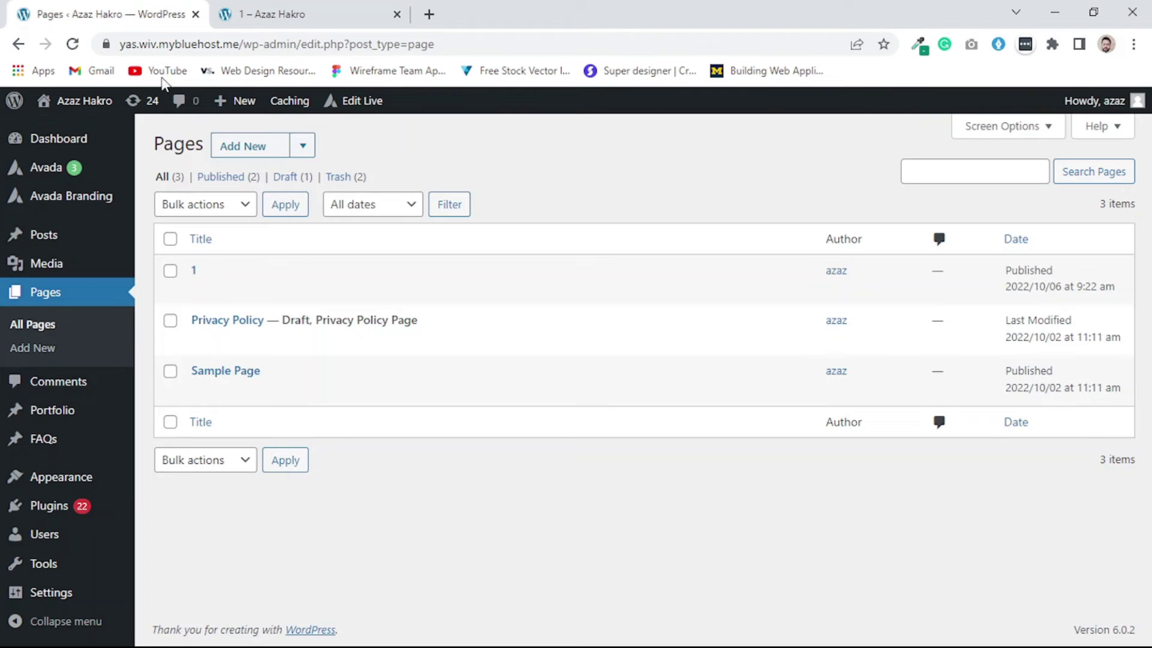
click(243, 150)
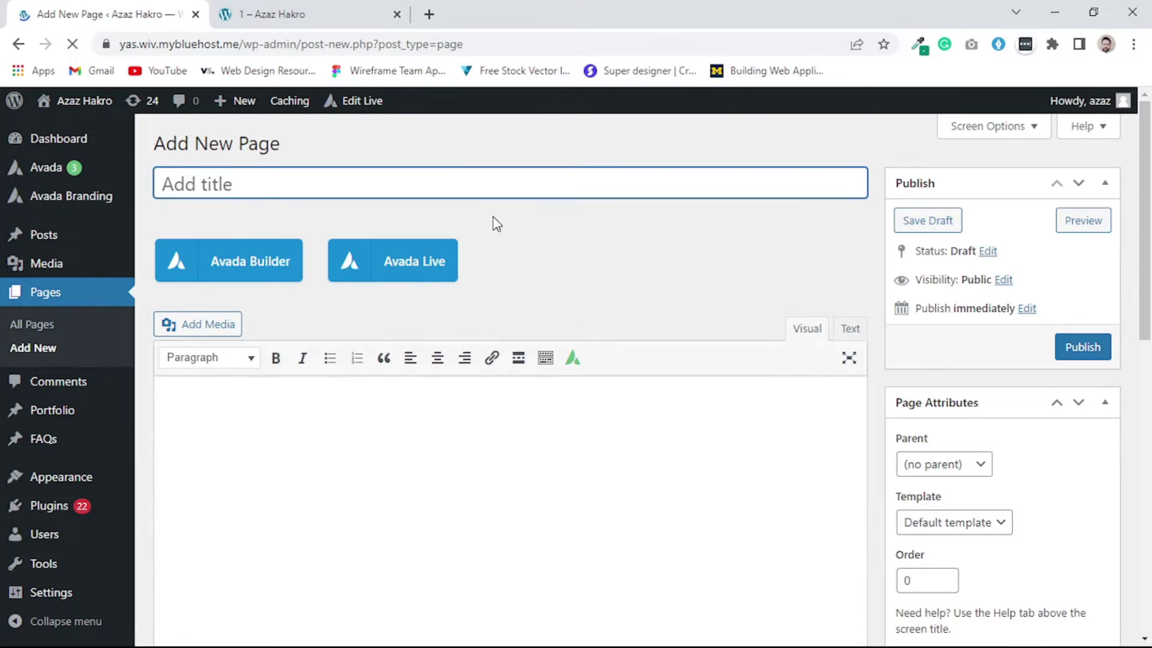
text(Hero Section)
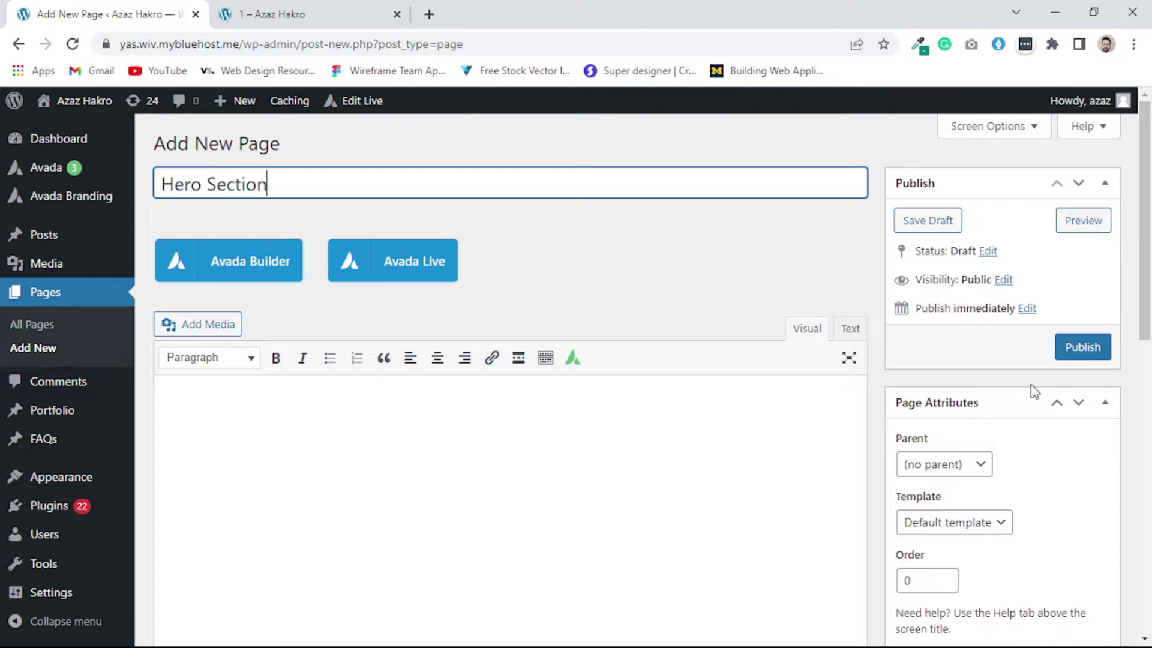
- Set the page template to 100% Width and publish the page
scroll(1020, 408, down, 1)
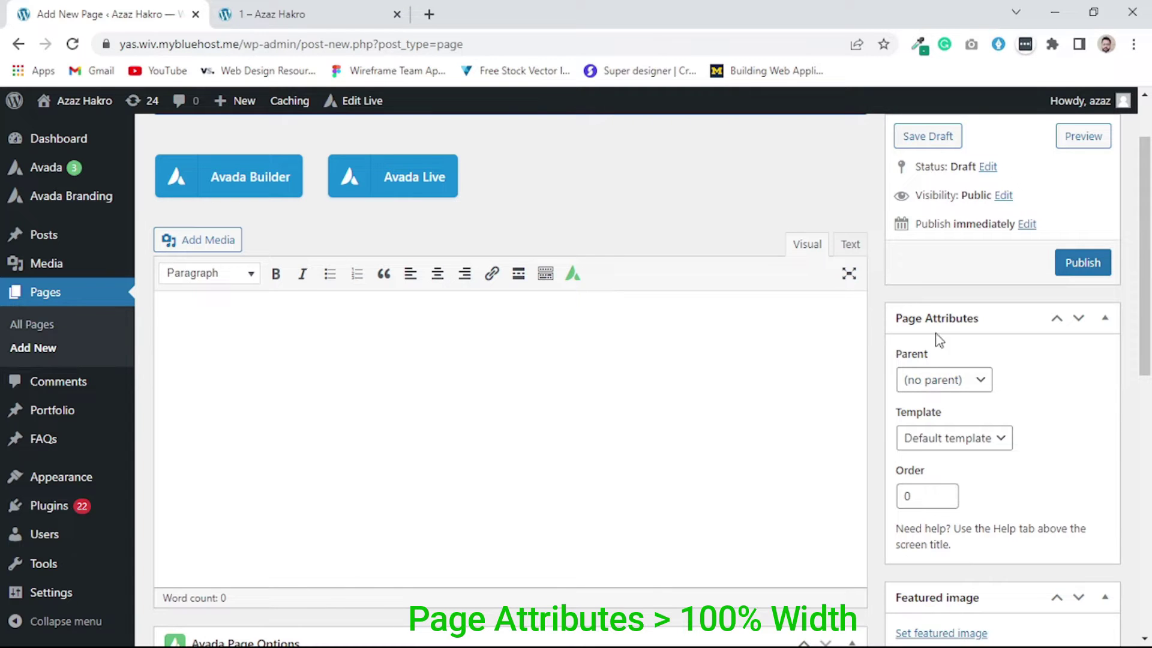
click(997, 438)
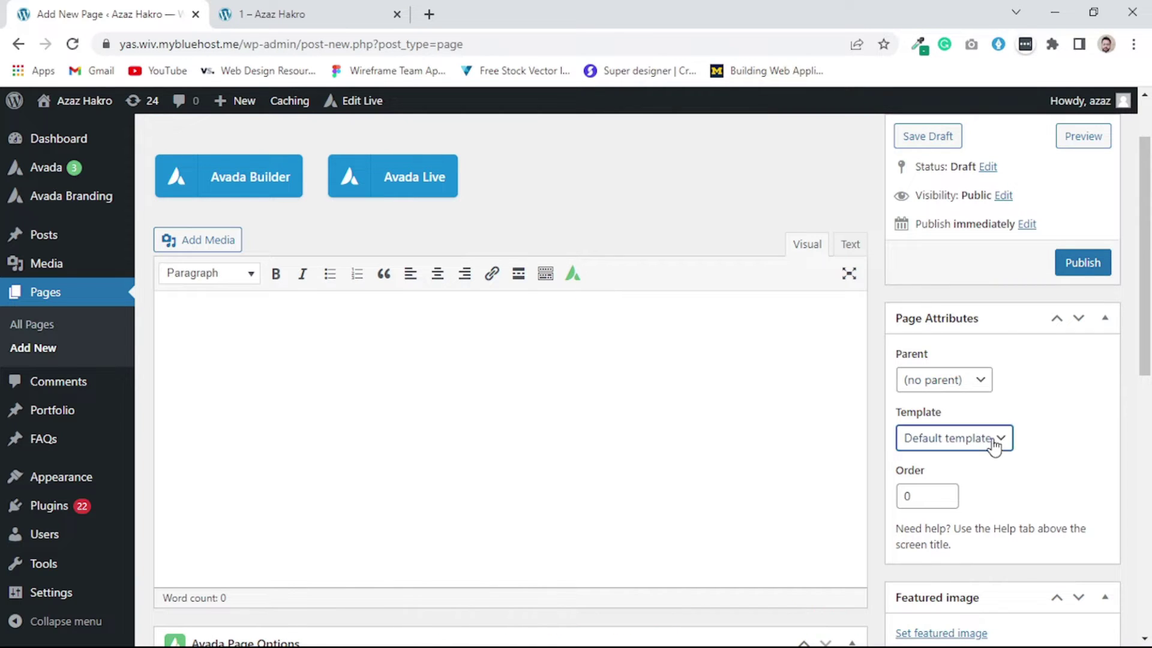
click(970, 484)
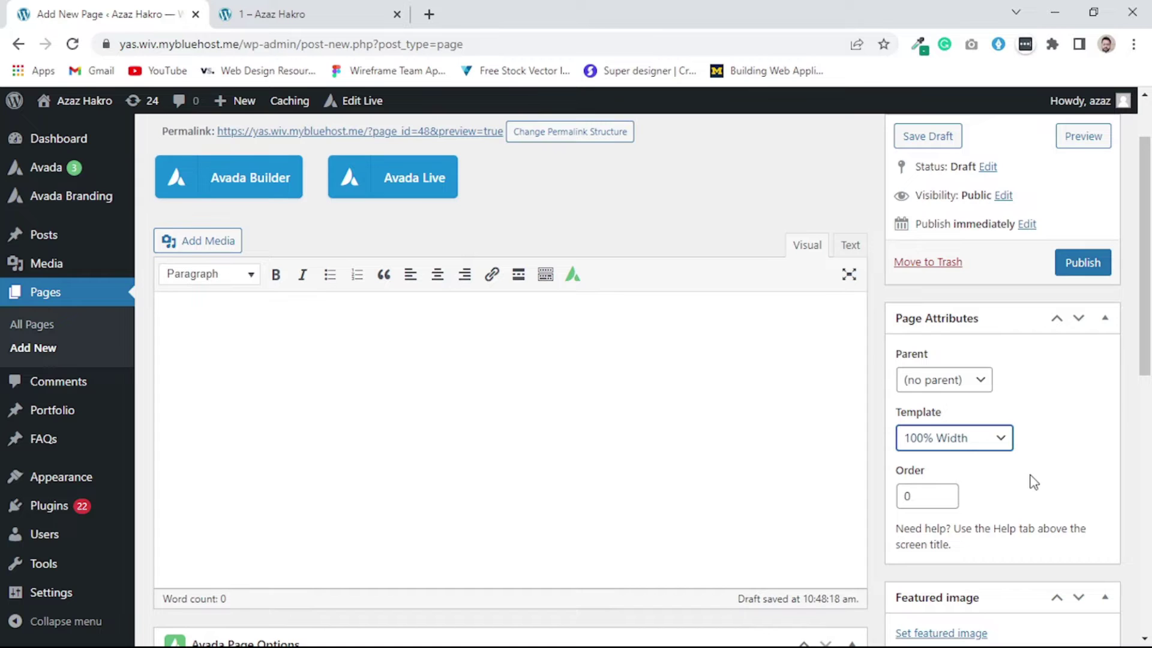
click(1077, 268)
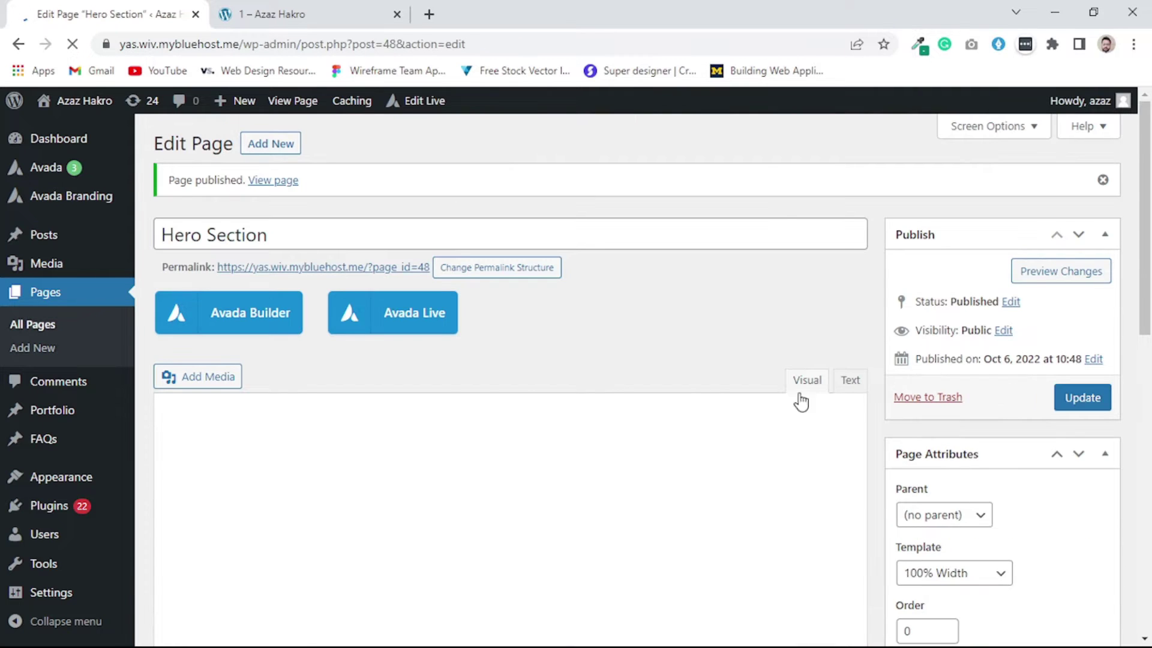
- Open the page in the Avada Live editor and add a container with the 1/2 - 1/2 column layout
click(396, 317)
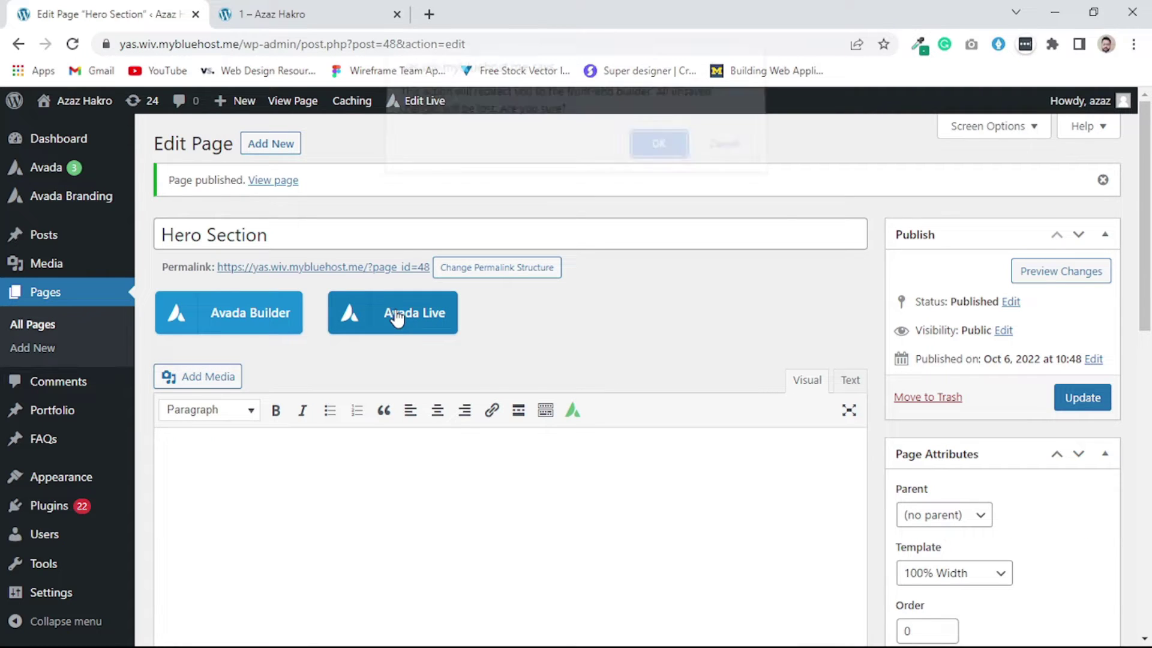
click(658, 150)
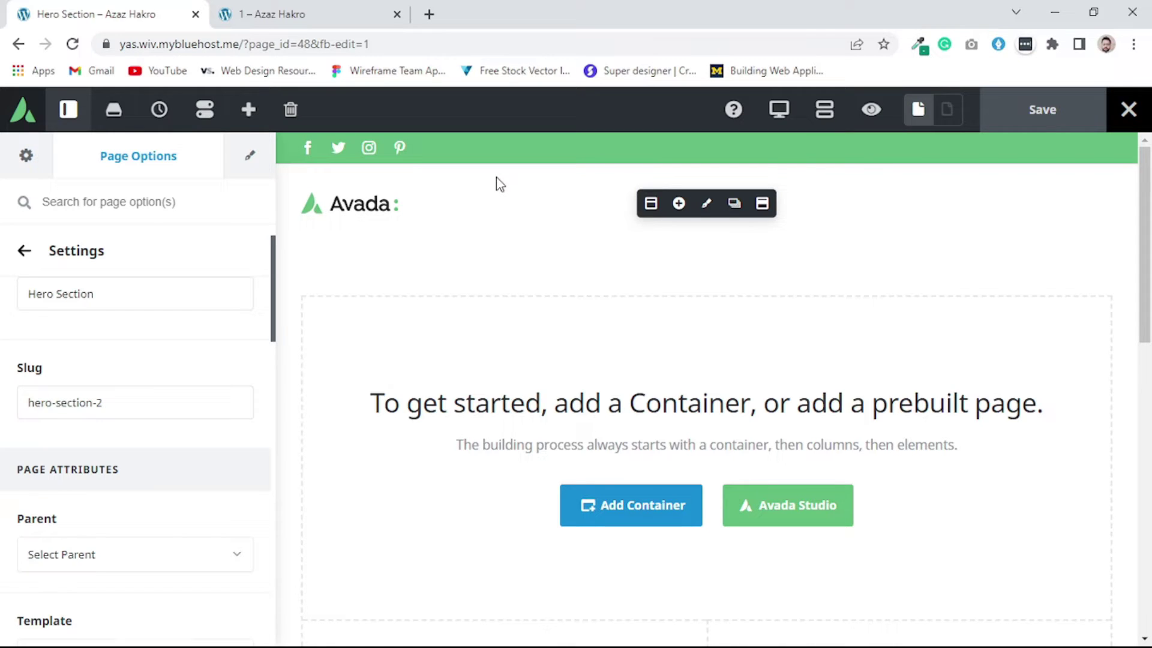
scroll(969, 360, down, 2)
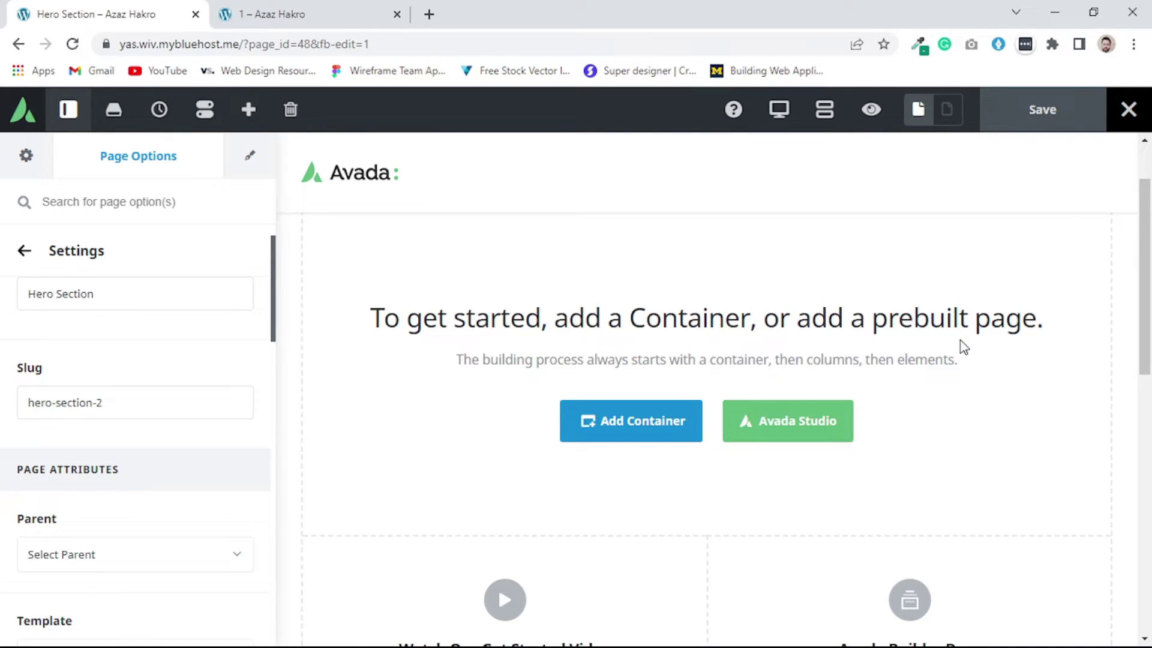
click(670, 437)
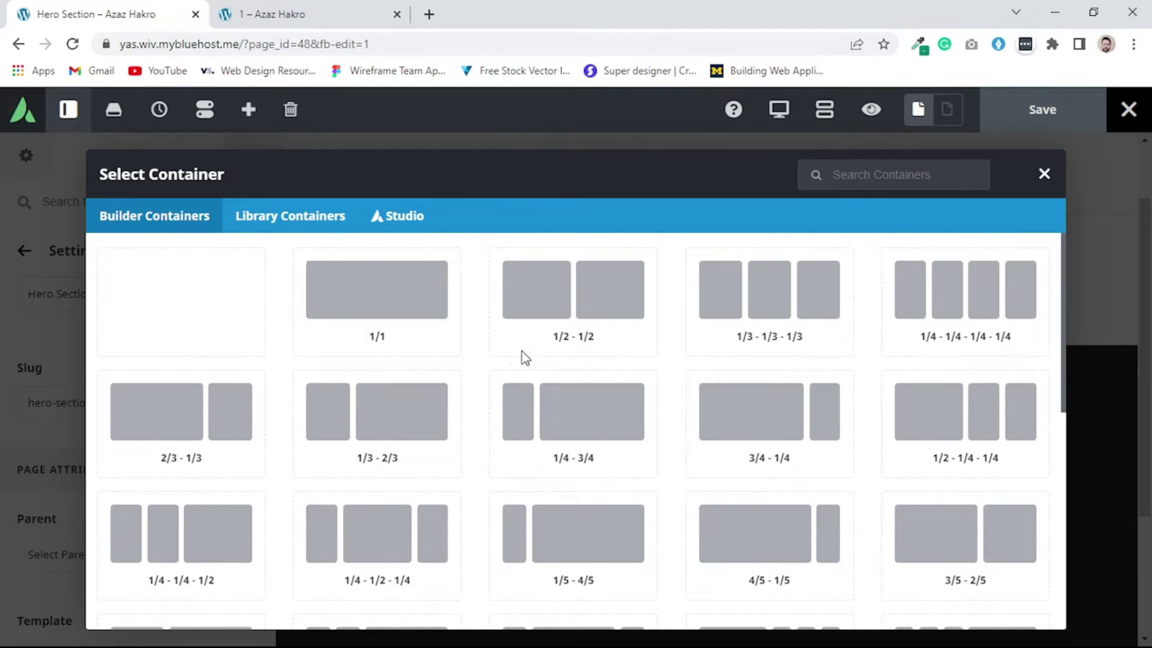
click(547, 327)
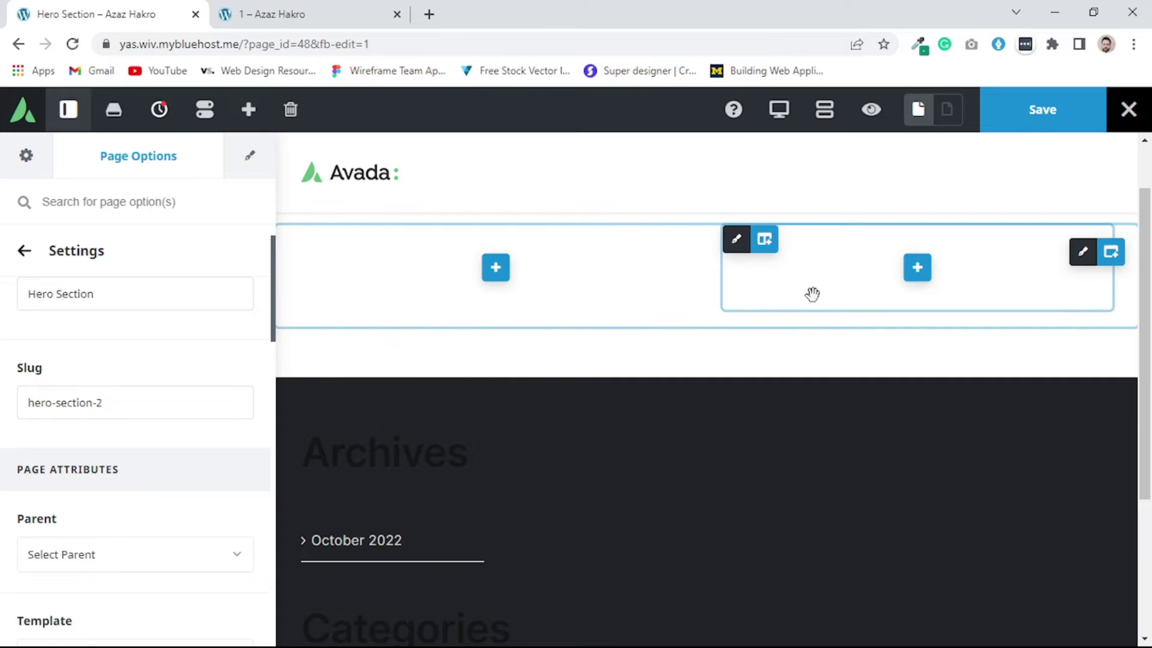
- Add an Image element to the second column of the container
click(918, 268)
scroll(798, 372, down, 4)
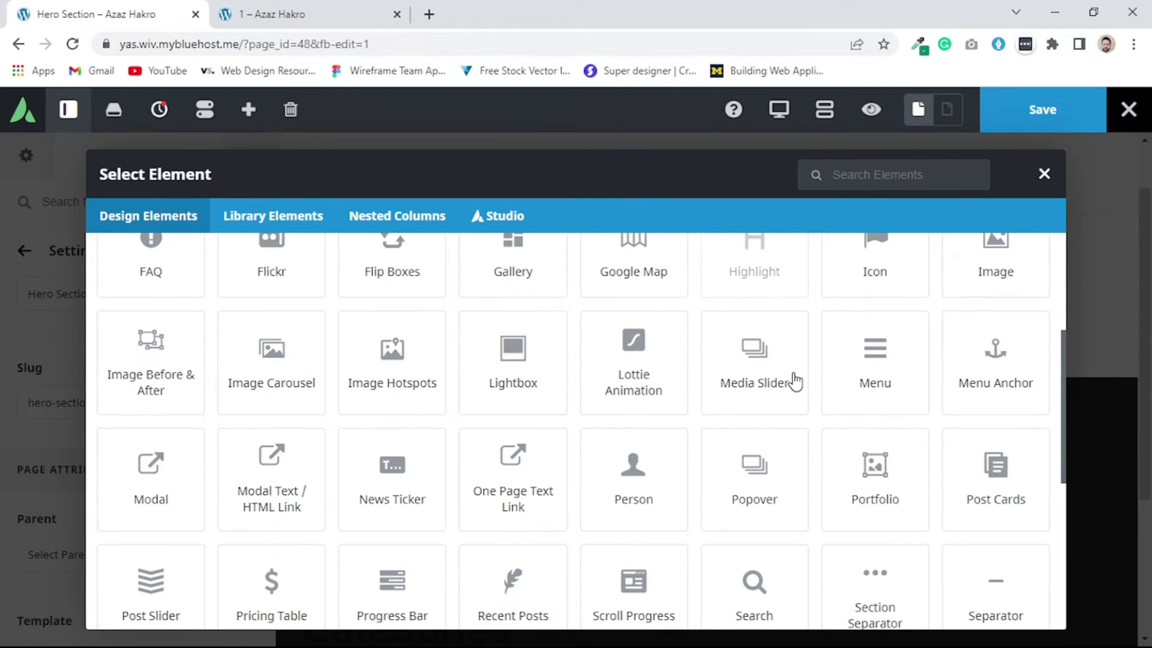
scroll(810, 354, up, 4)
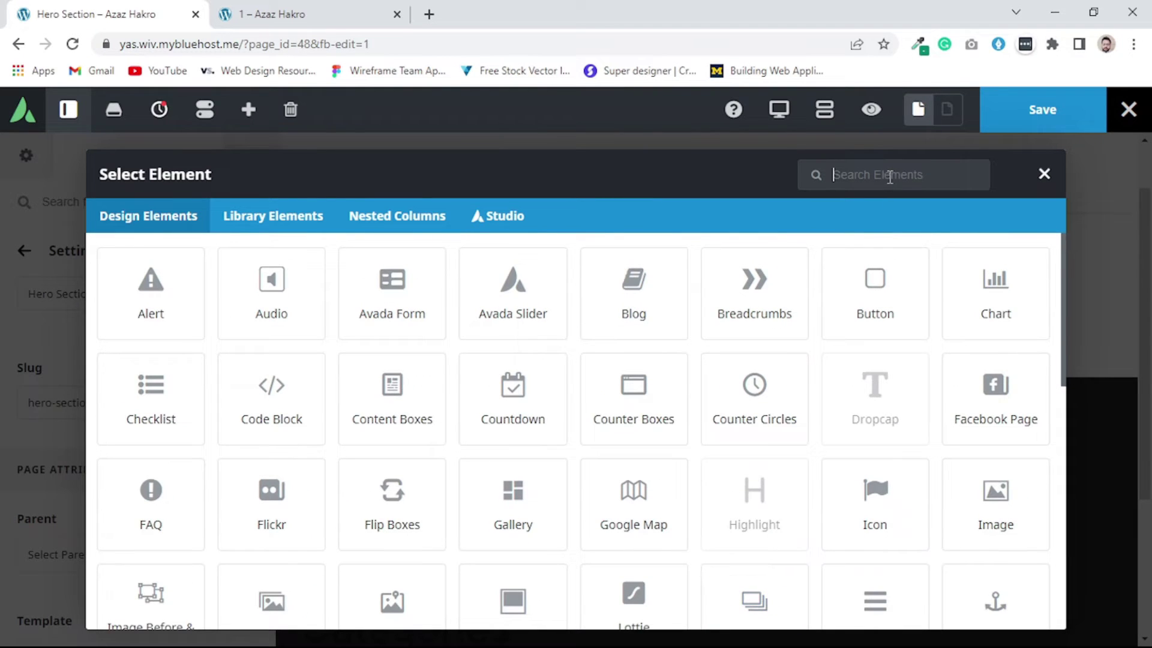
text(image)
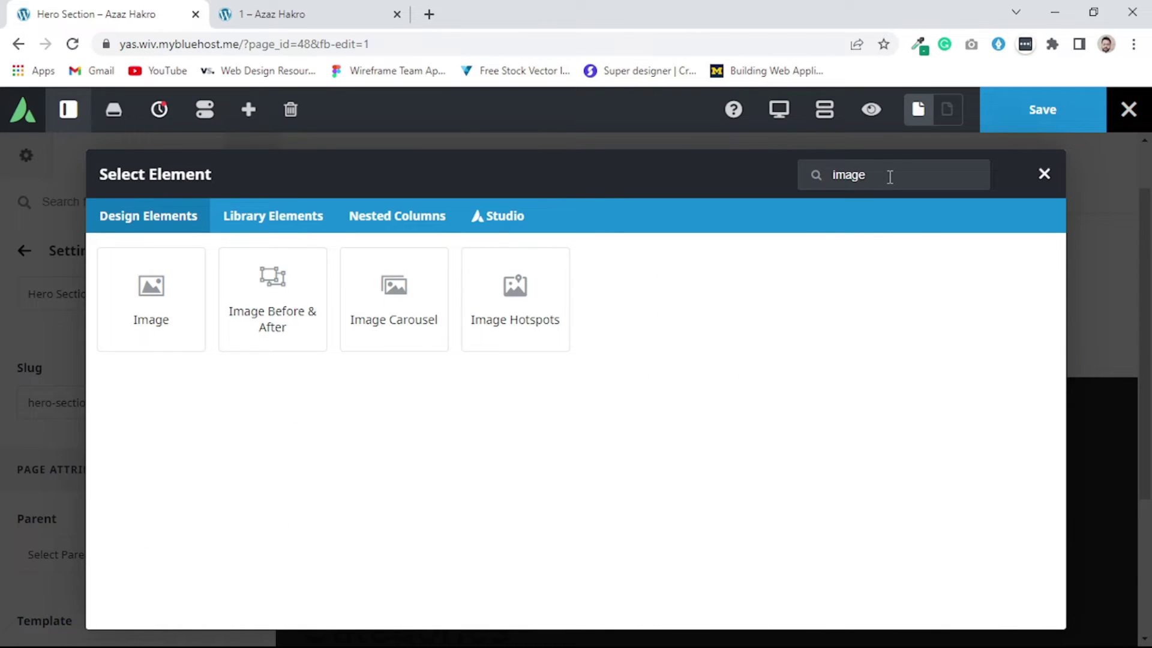
click(158, 309)
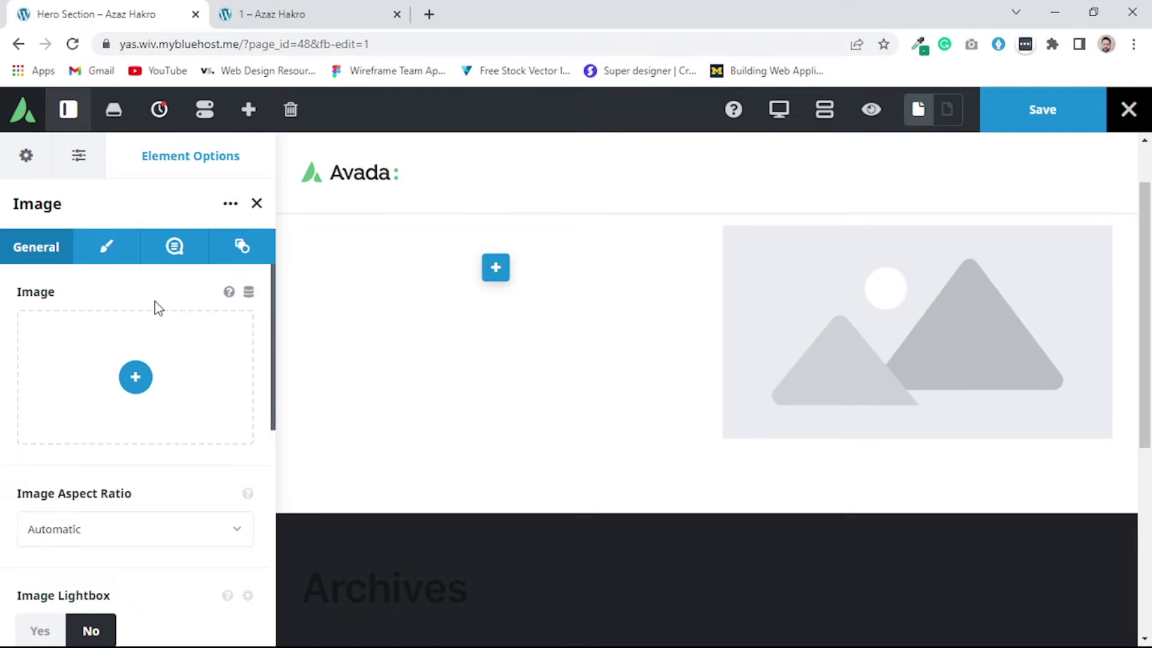
- Insert the 550 by 750 pixel yoga woman picture from the media library into the Image element at Full Size
click(147, 390)
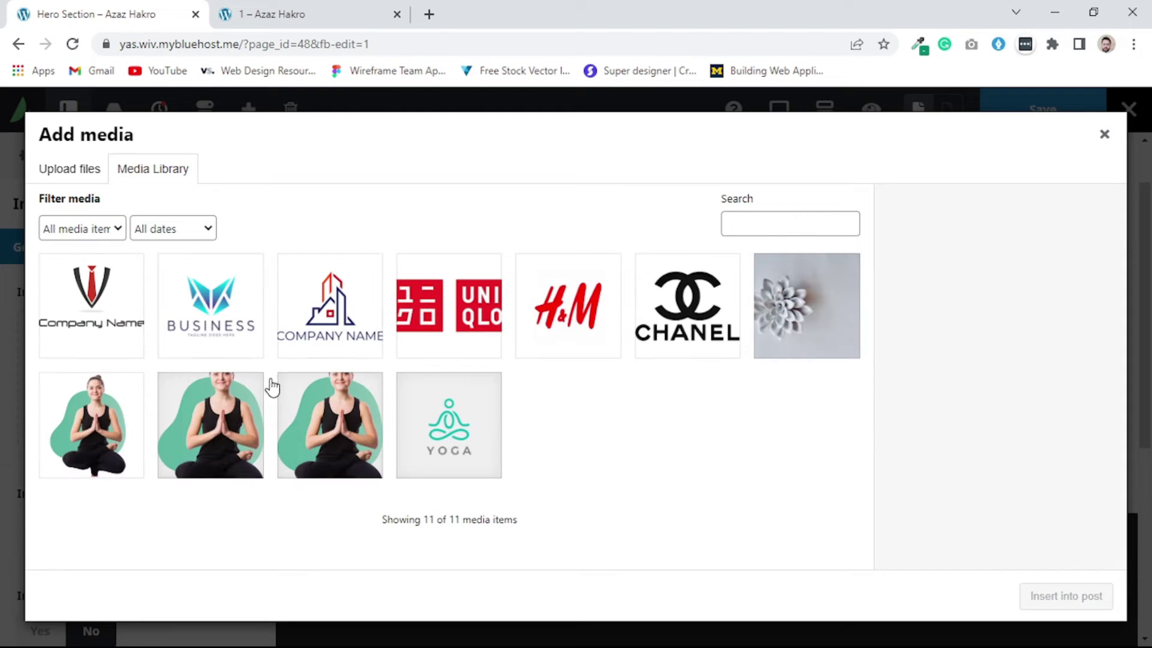
click(326, 447)
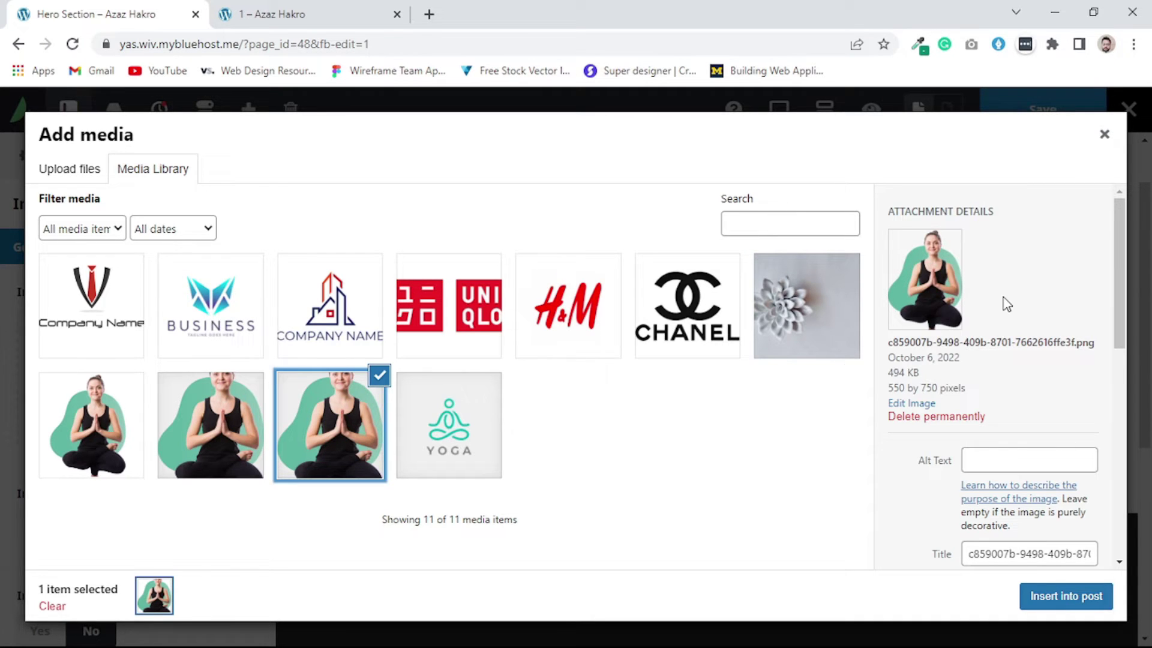
scroll(1007, 304, down, 4)
scroll(1005, 306, up, 4)
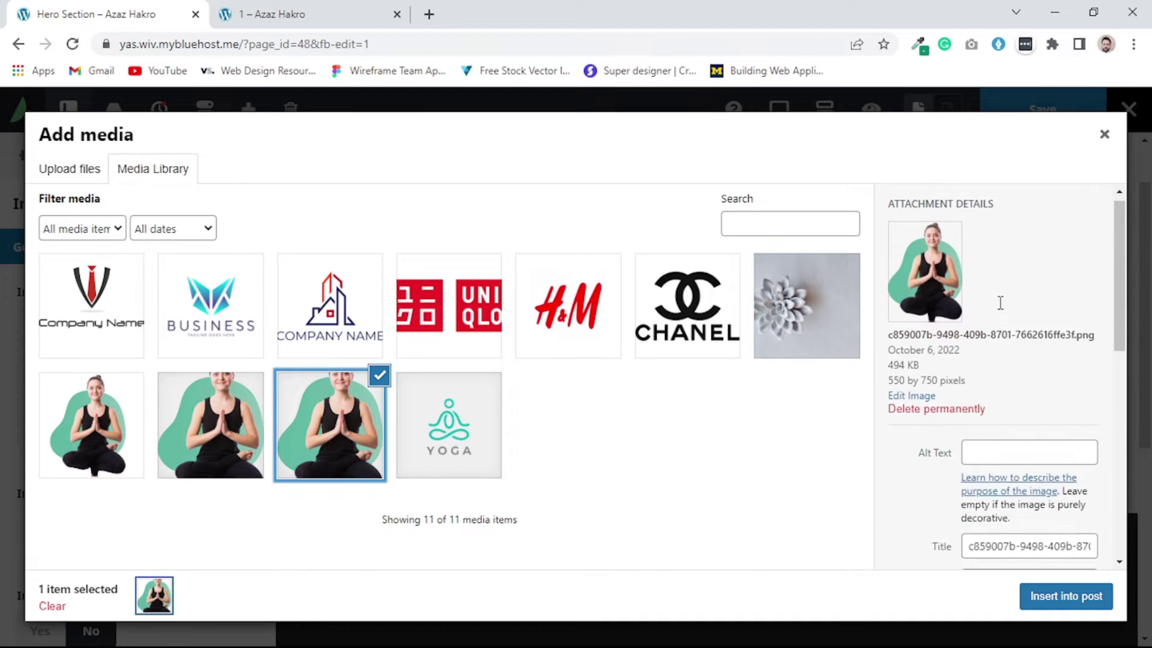
scroll(1001, 309, down, 7)
scroll(1000, 311, down, 2)
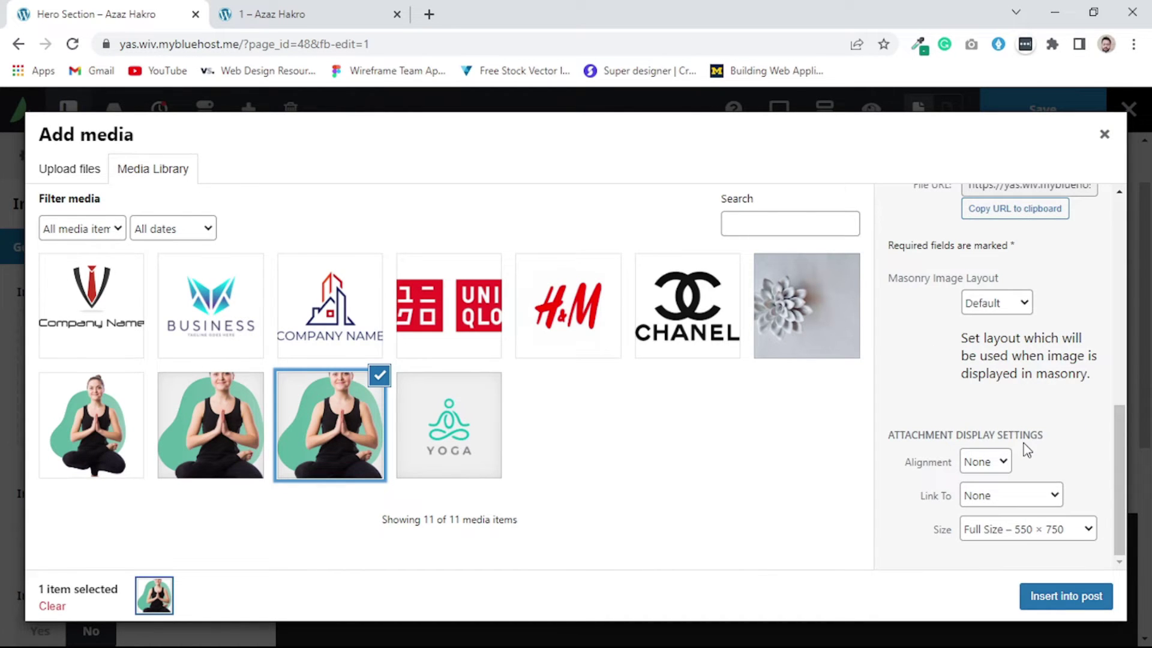
click(1027, 529)
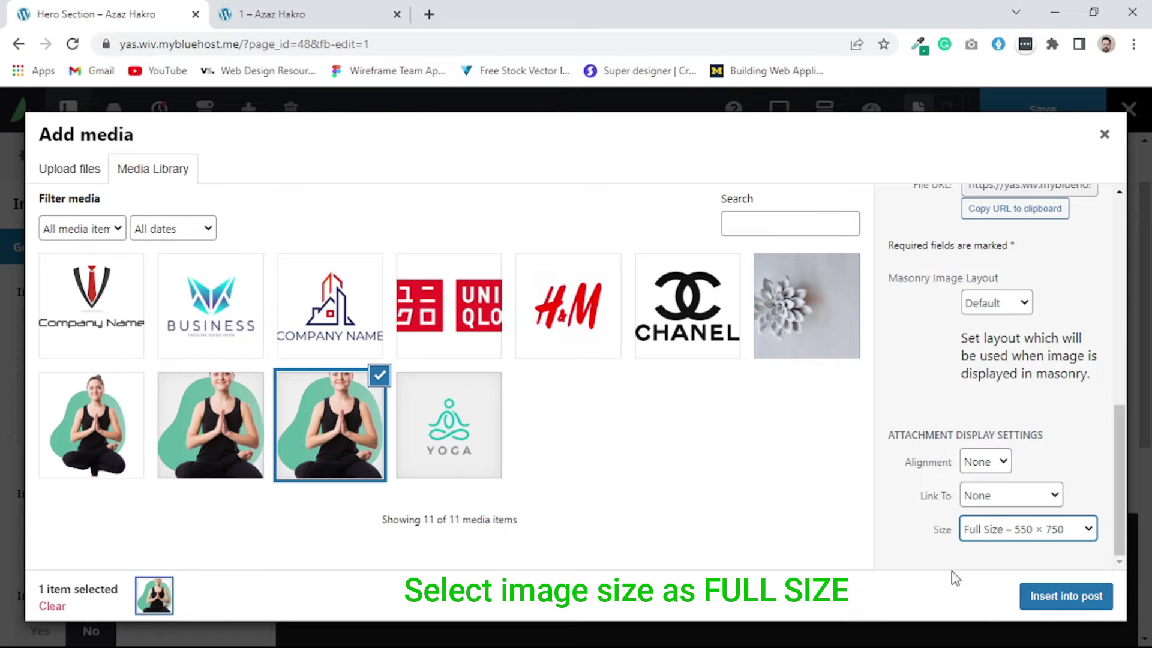
click(1050, 596)
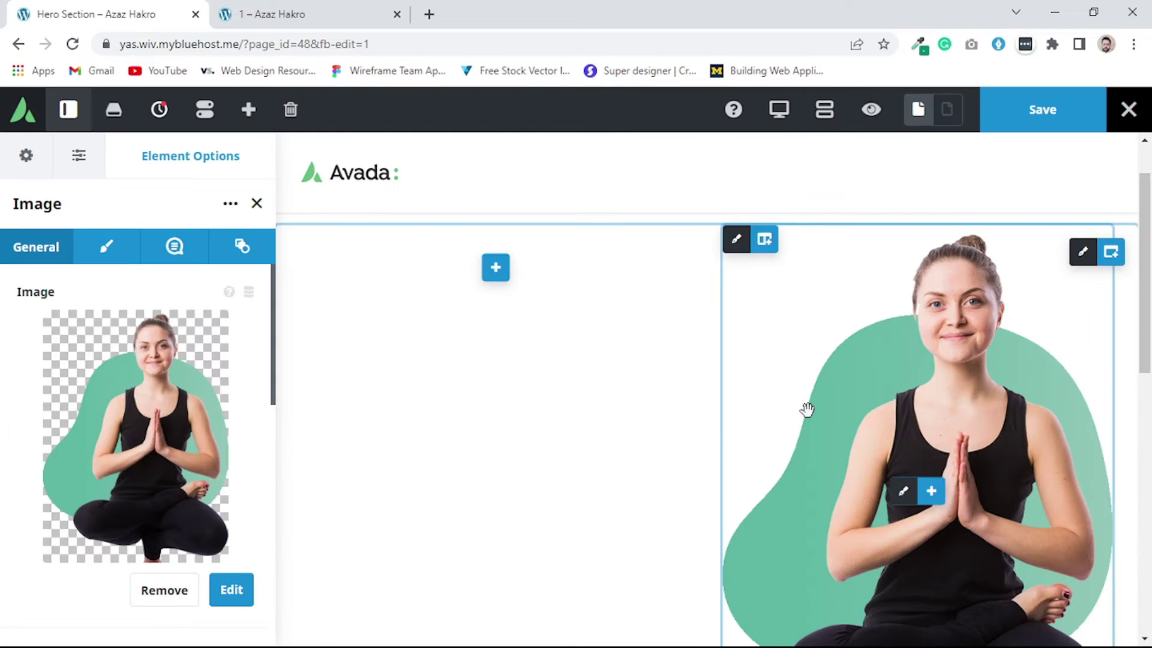
scroll(807, 410, down, 3)
scroll(808, 410, up, 1)
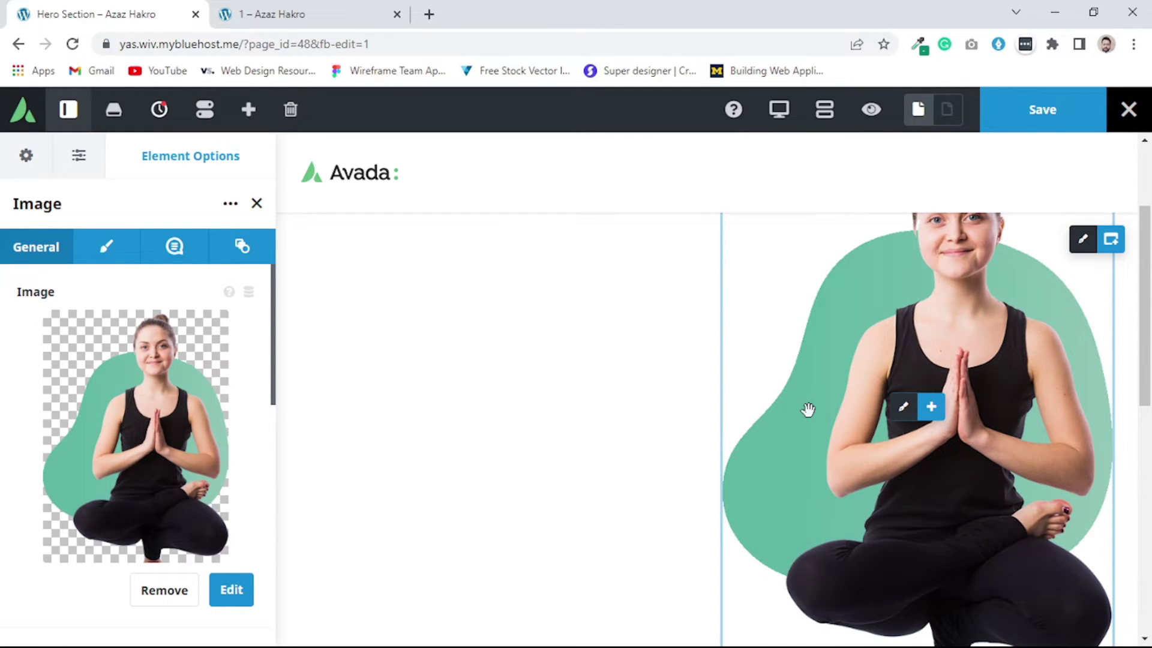
- Add a Title element to the empty first column, using the finished example page as reference
click(258, 14)
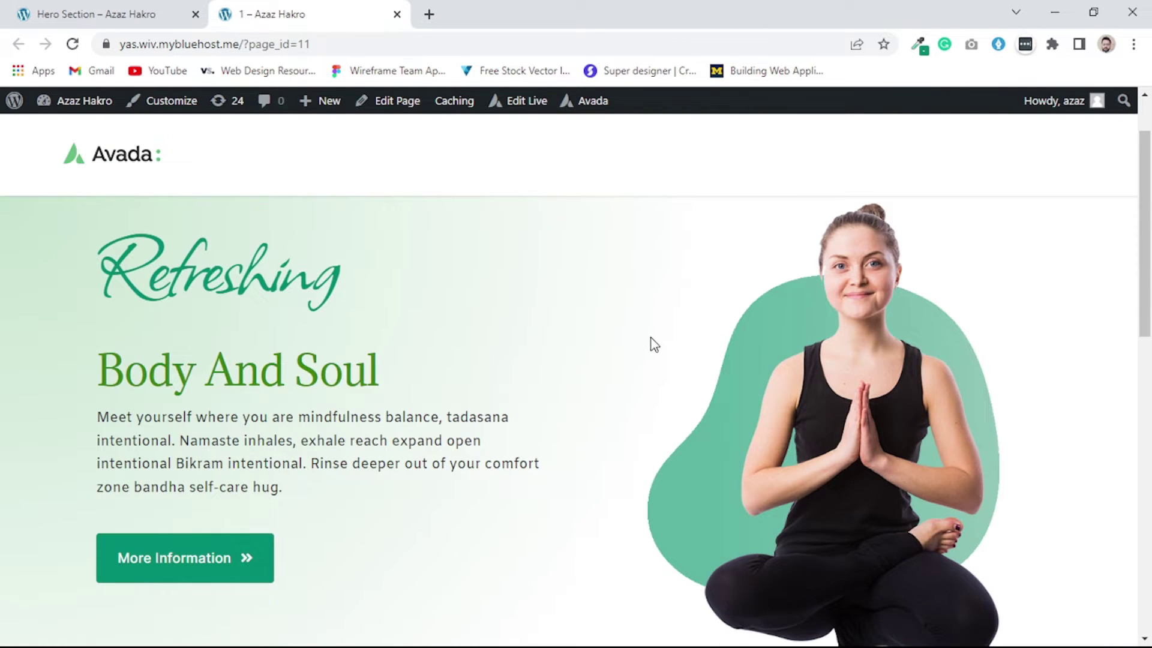
click(84, 13)
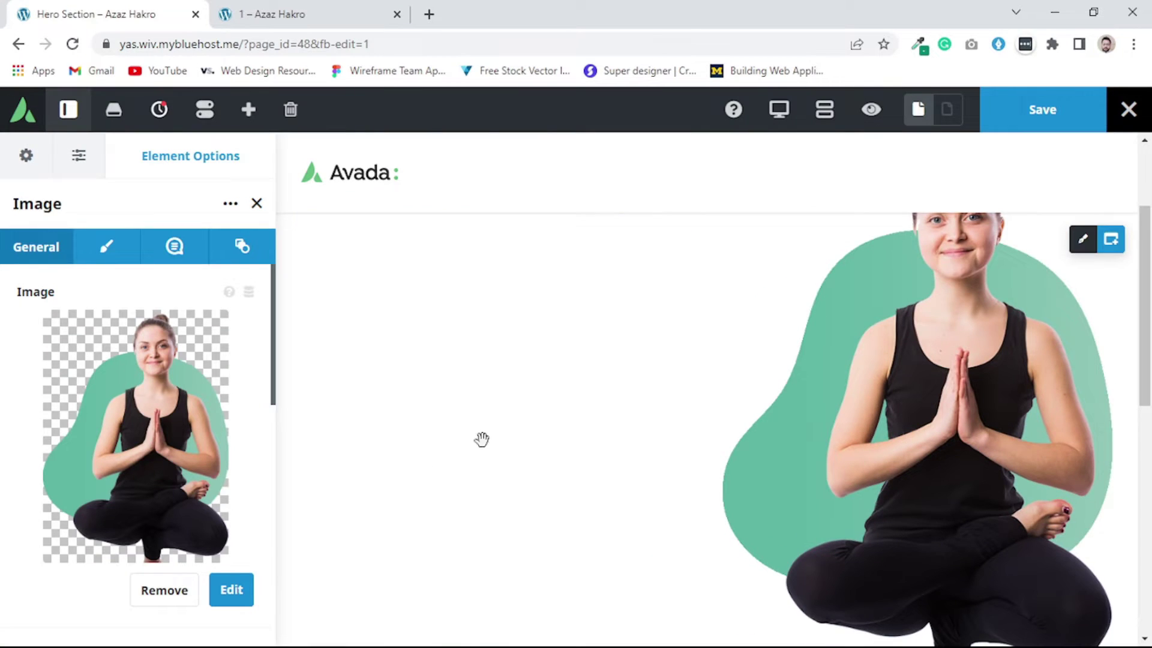
scroll(528, 431, up, 1)
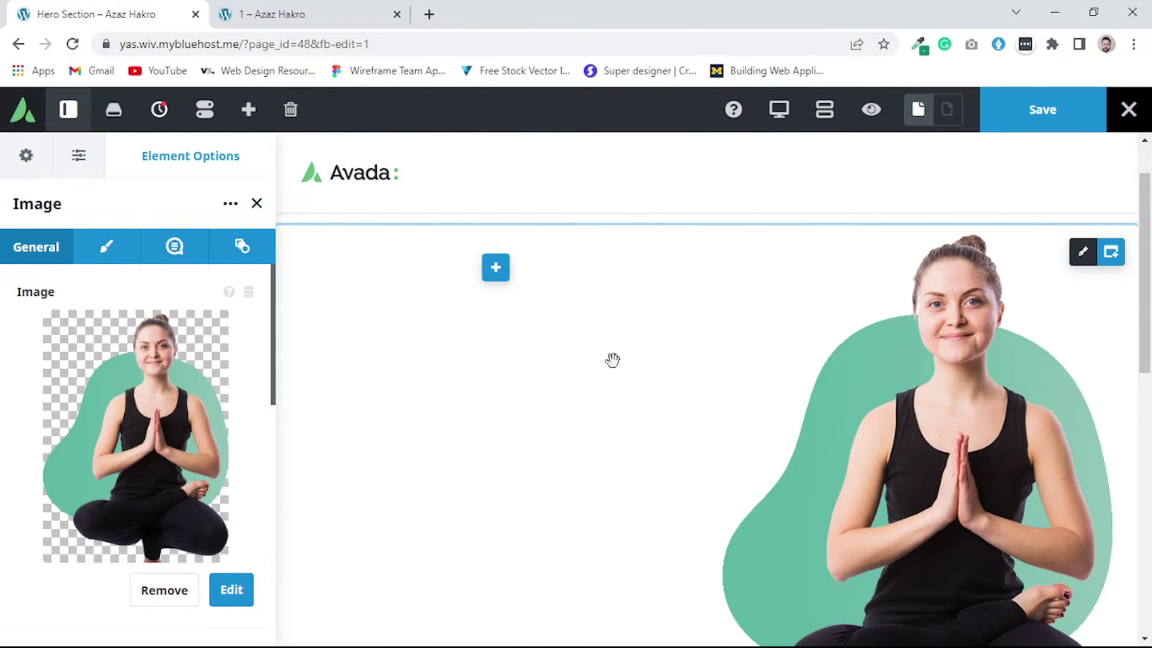
click(497, 278)
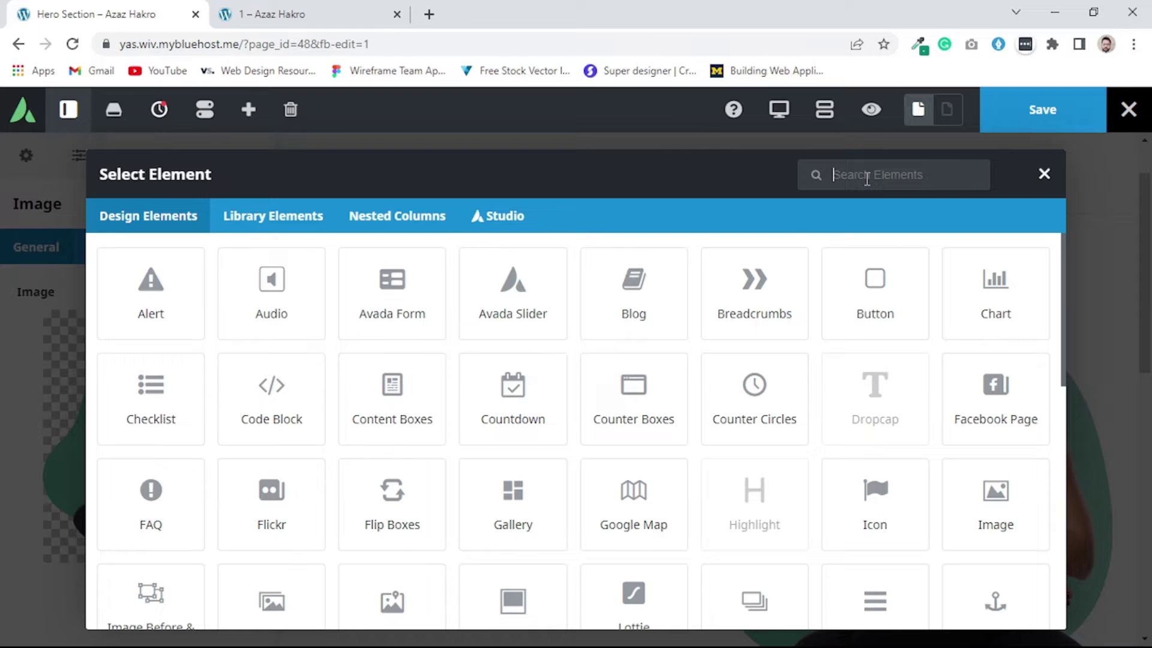
text(title)
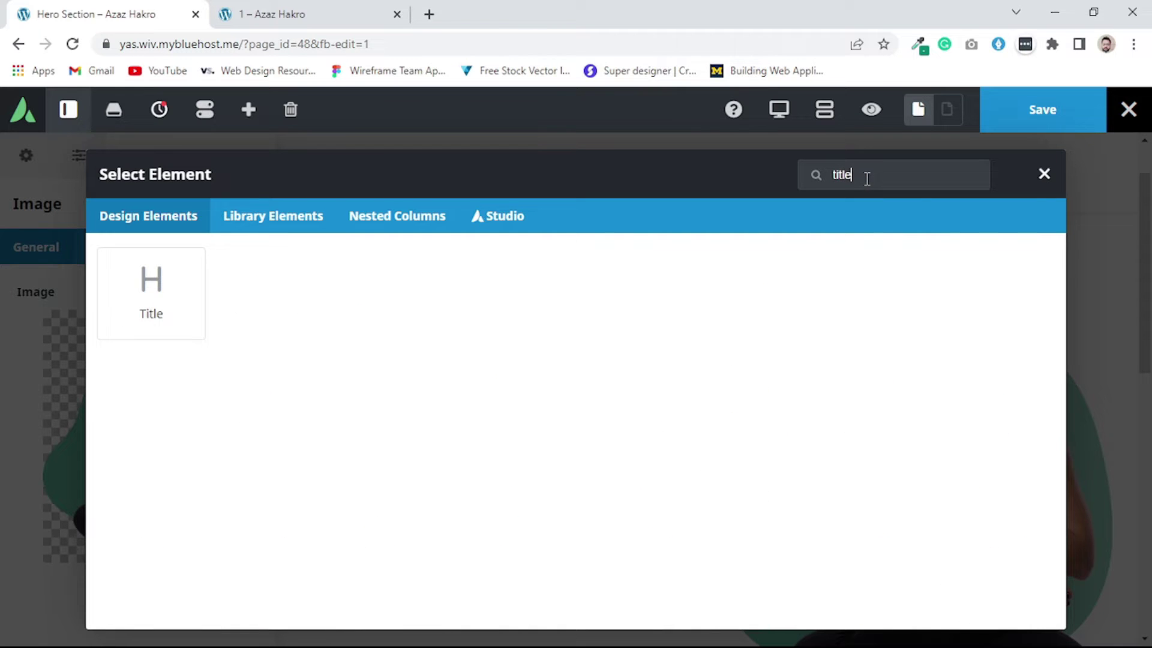
click(181, 310)
- Replace the placeholder title text with "Refreshing", copied from the example page's heading
click(318, 8)
drag(391, 266, 93, 264)
key(ctrl+c)
click(116, 7)
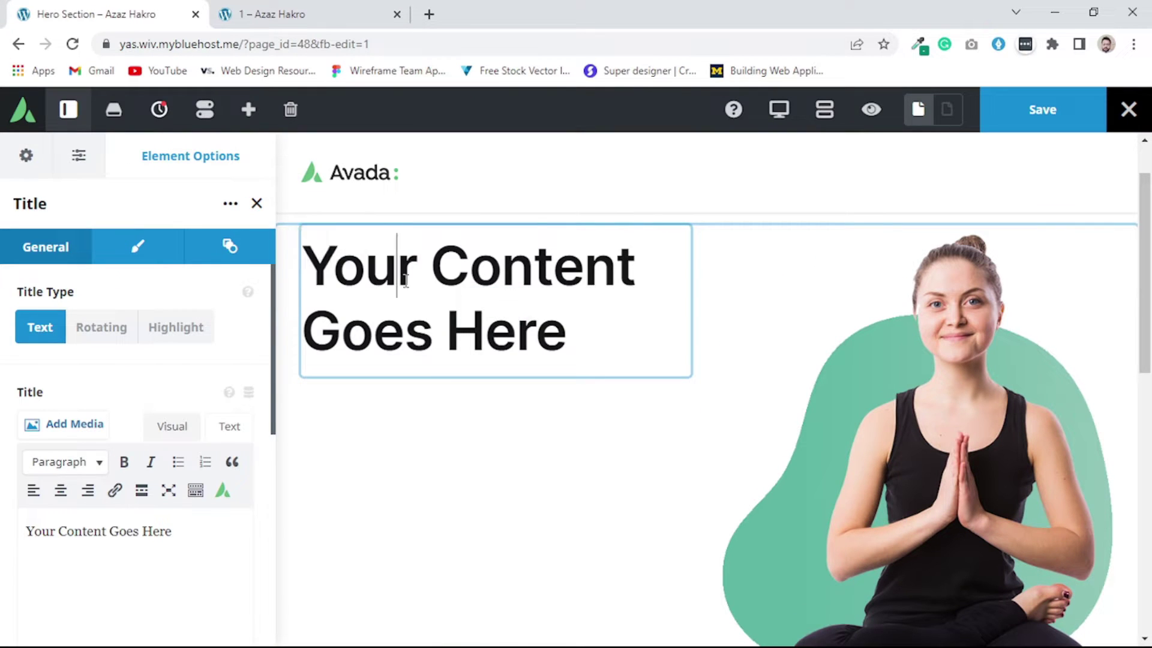
triple_click(405, 280)
key(ctrl+v)
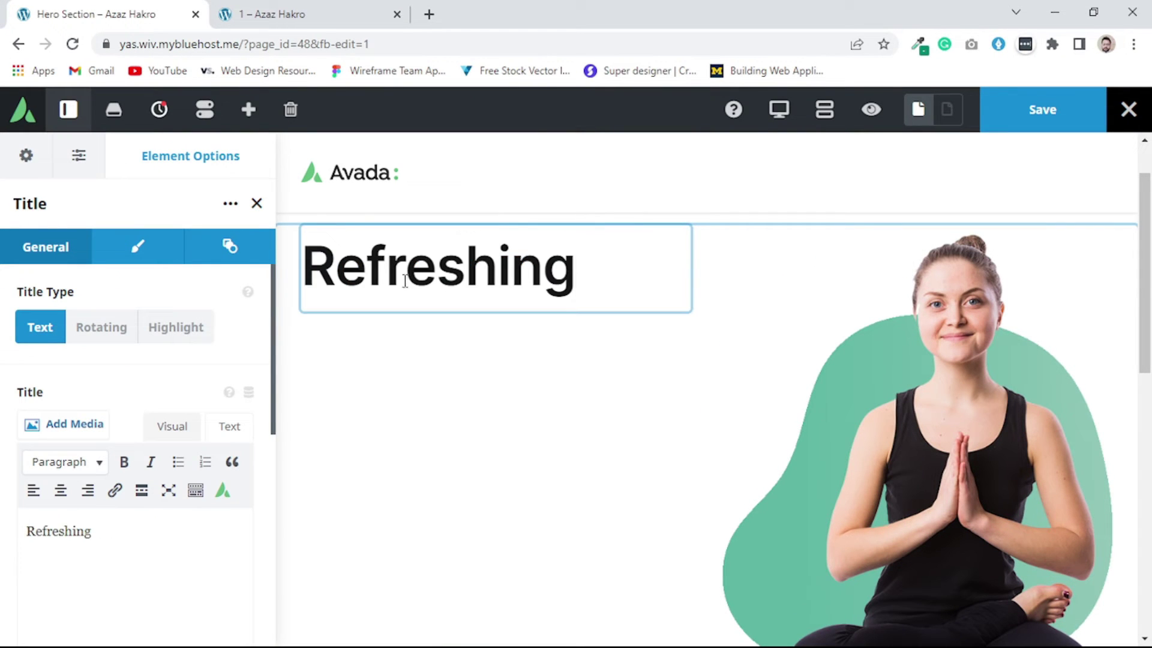
- Clone the "Refreshing" title and replace the copy's text with "Body And Soul", copied from the example page's second heading
click(312, 13)
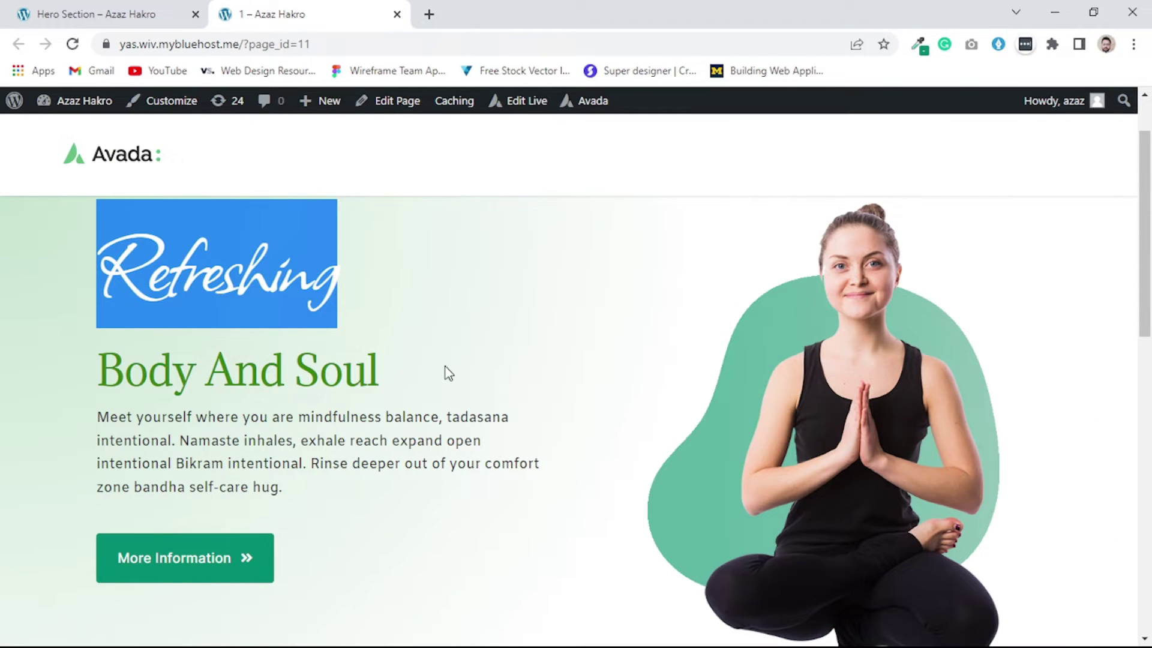
drag(432, 372, 94, 378)
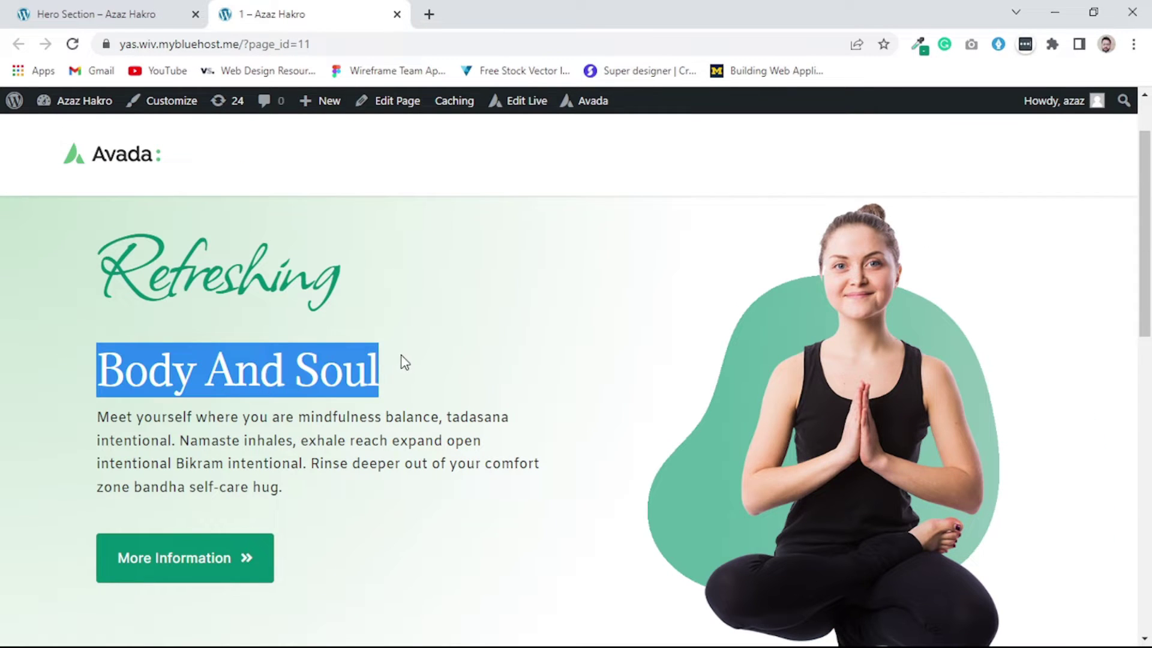
click(146, 8)
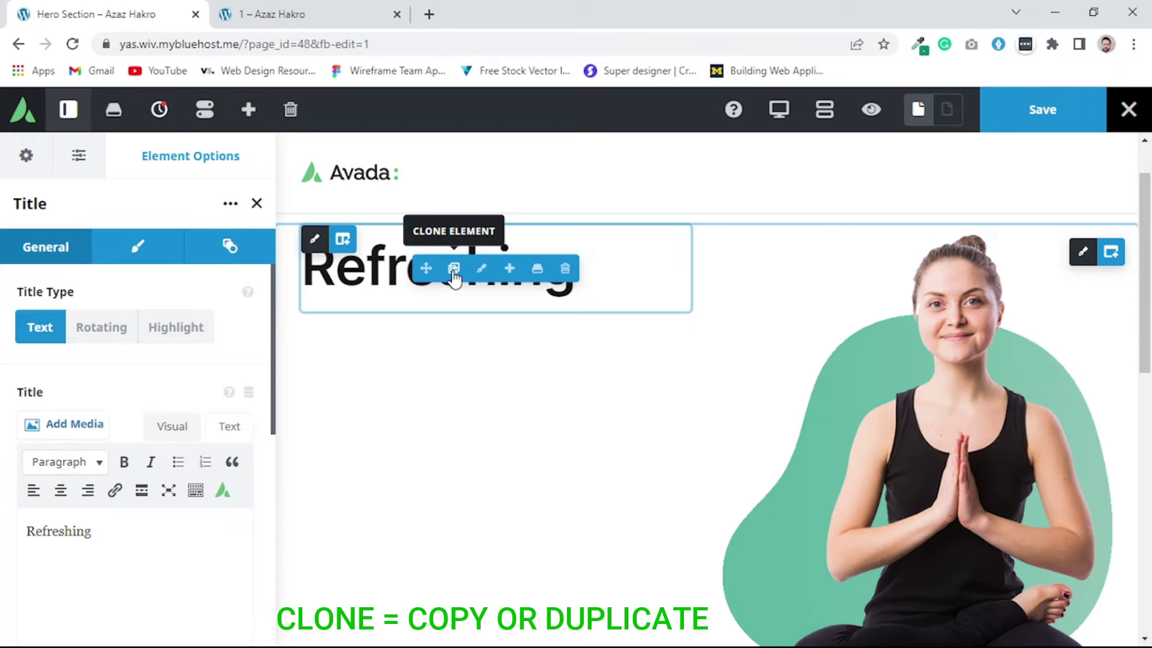
click(454, 273)
double_click(409, 349)
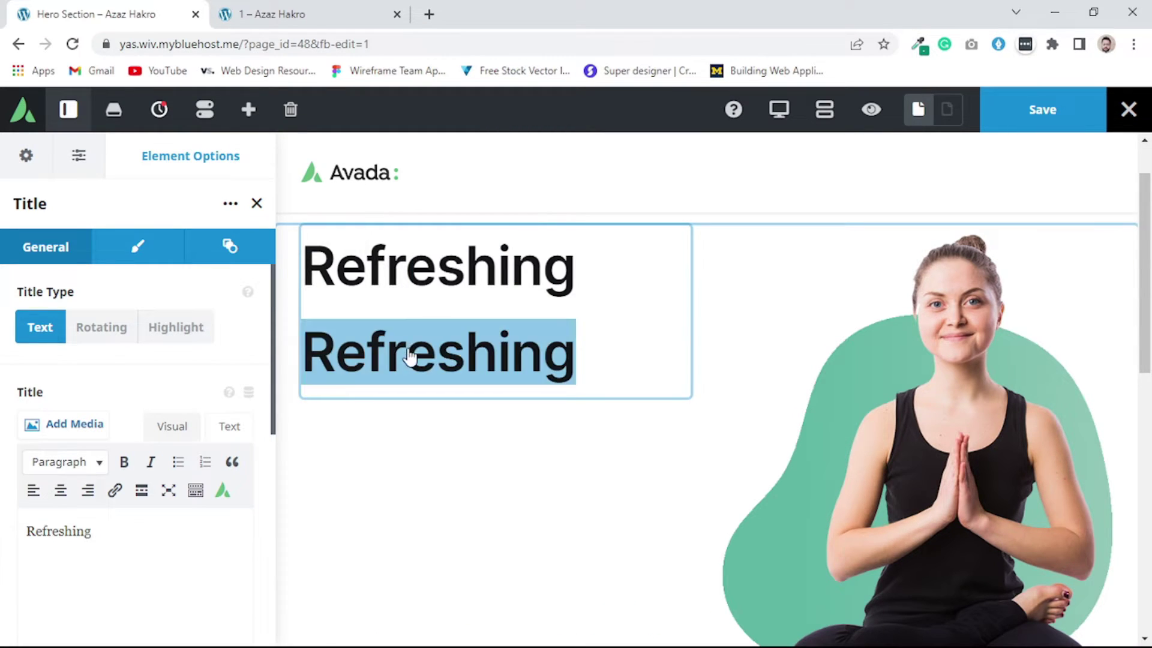
key(ctrl+v)
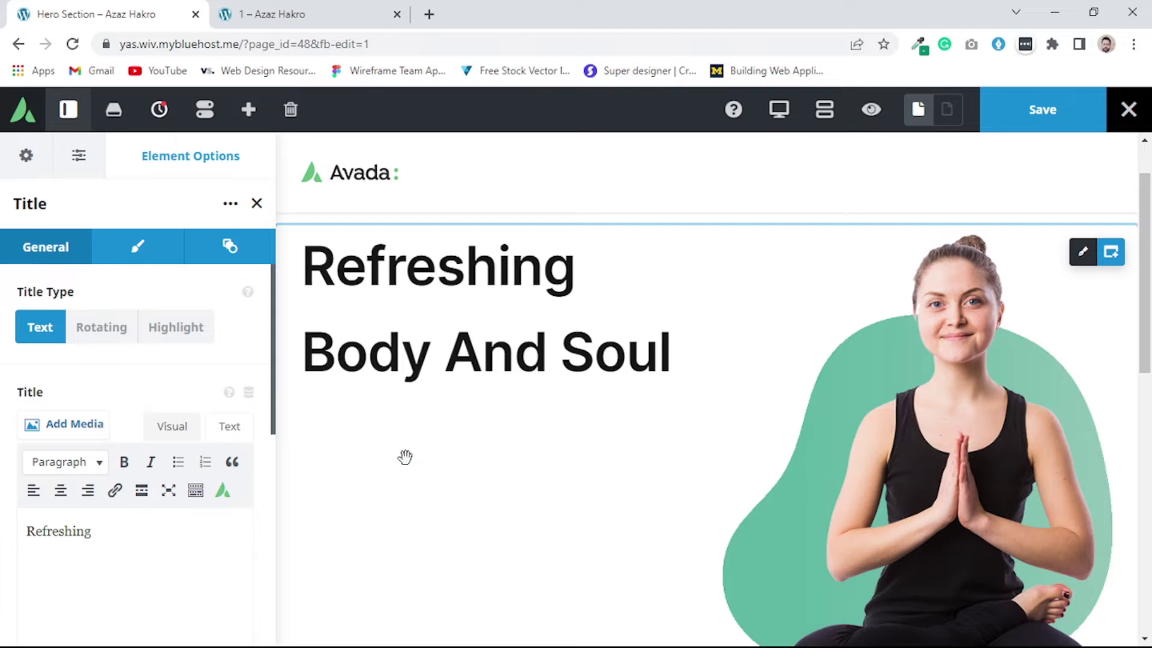
- Copy the paragraph beginning "Meet yourself where you are mindfulness balance" from the example page and return to the hero section editor
click(322, 12)
click(416, 414)
scroll(420, 334, down, 1)
drag(317, 403, 92, 333)
click(142, 10)
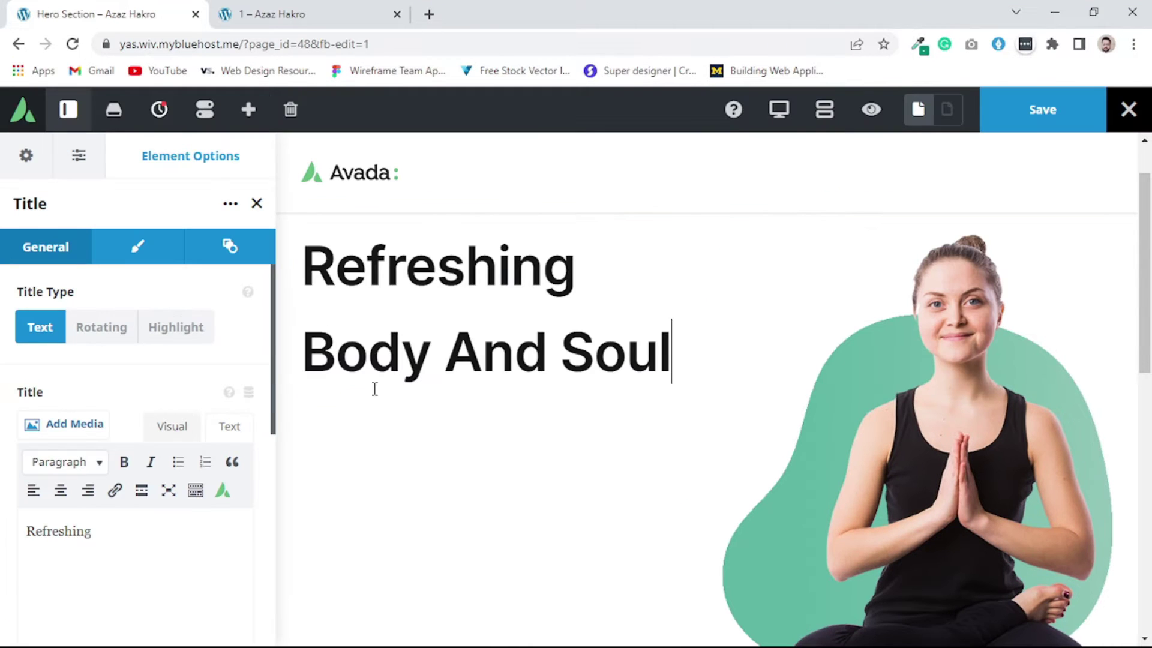
- Add a Text Block element below the "Body And Soul" title in the first column
click(507, 438)
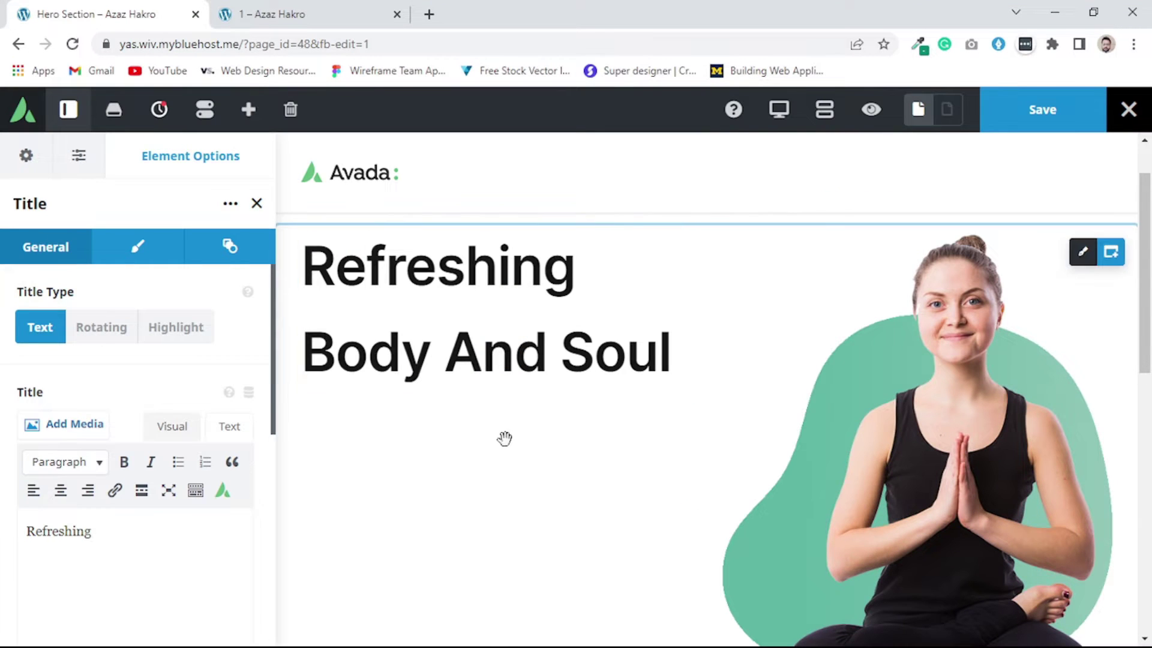
click(508, 355)
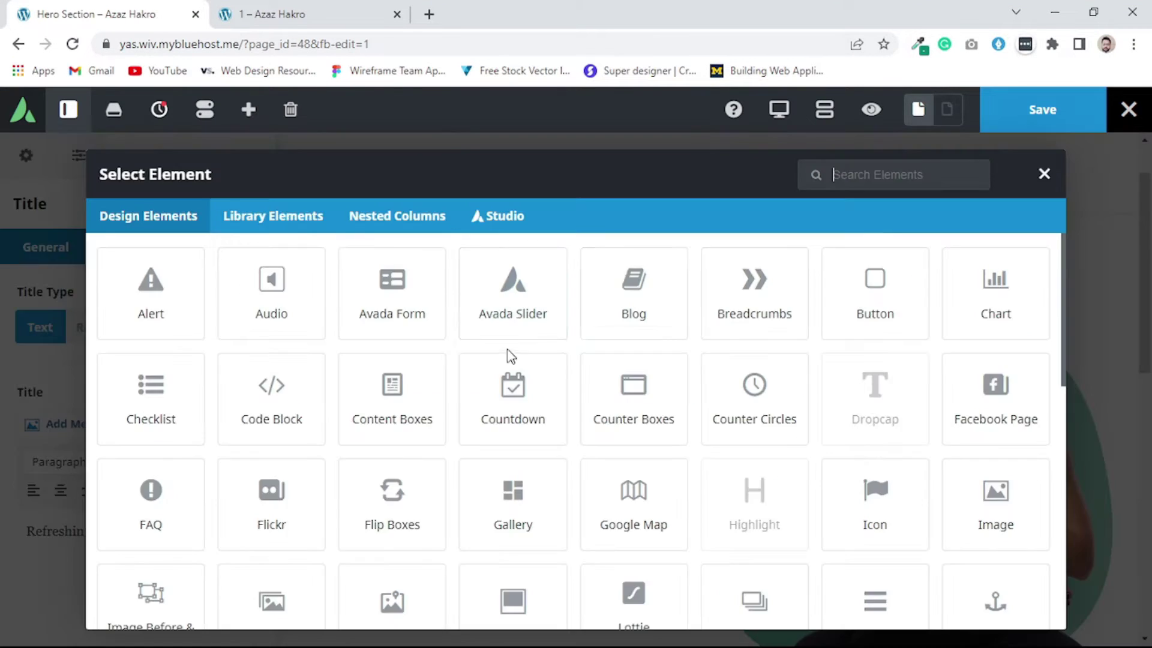
click(840, 174)
text(text)
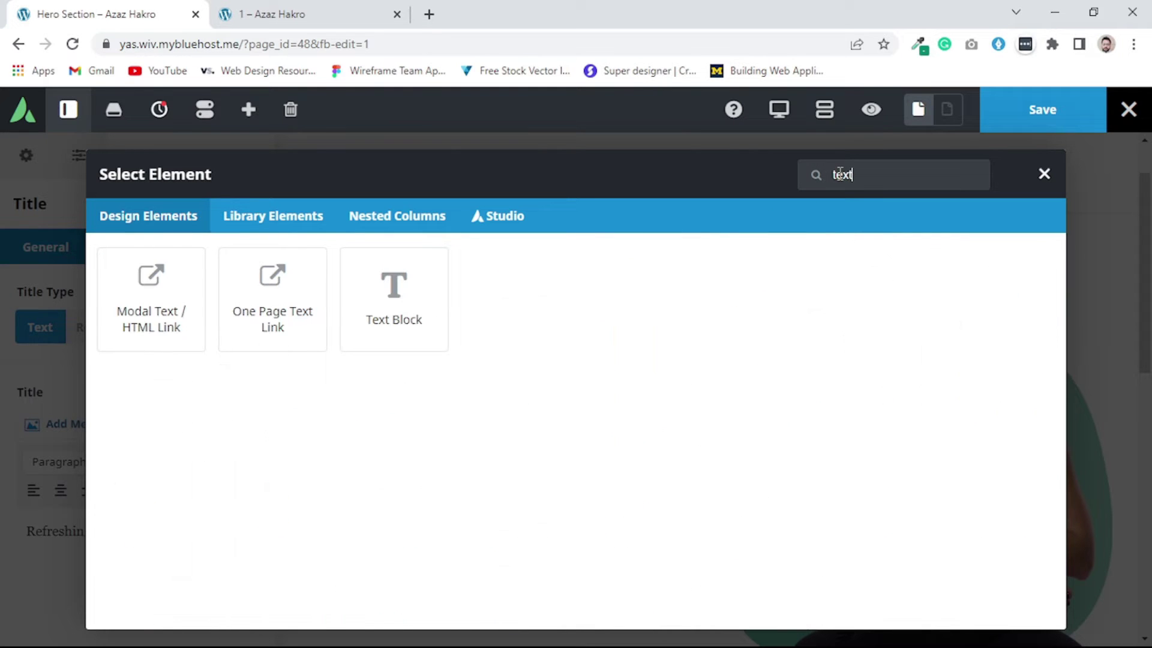
click(412, 314)
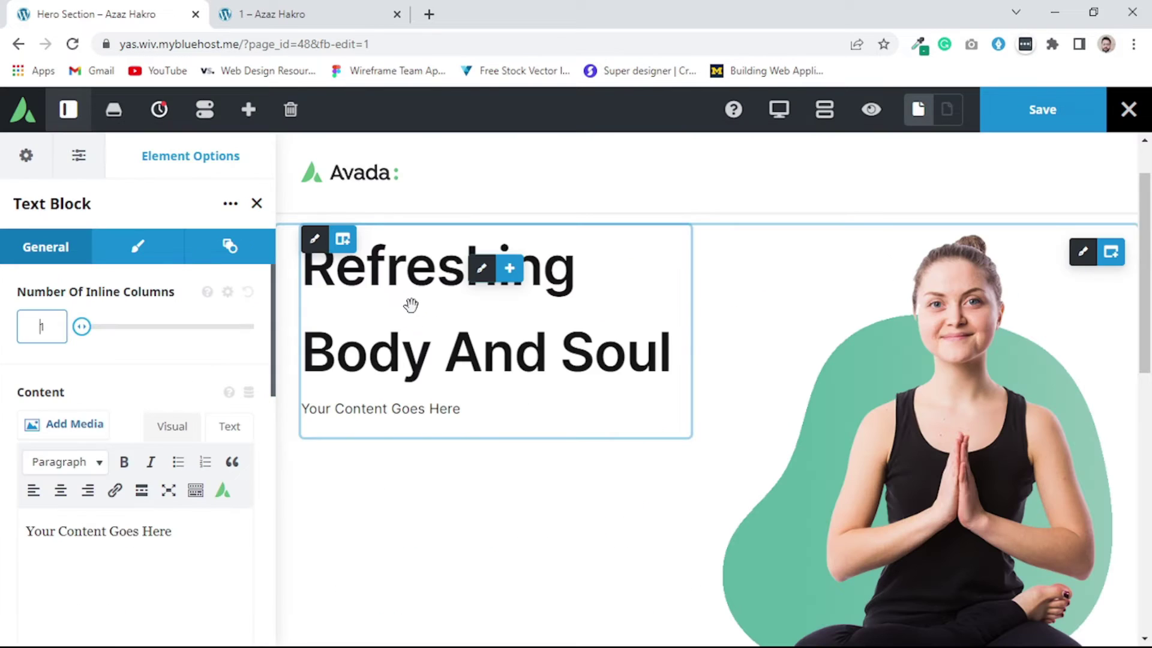
- Replace the Text Block's placeholder content with the paragraph copied from the example page
click(98, 521)
key(ctrl+a)
key(Delete)
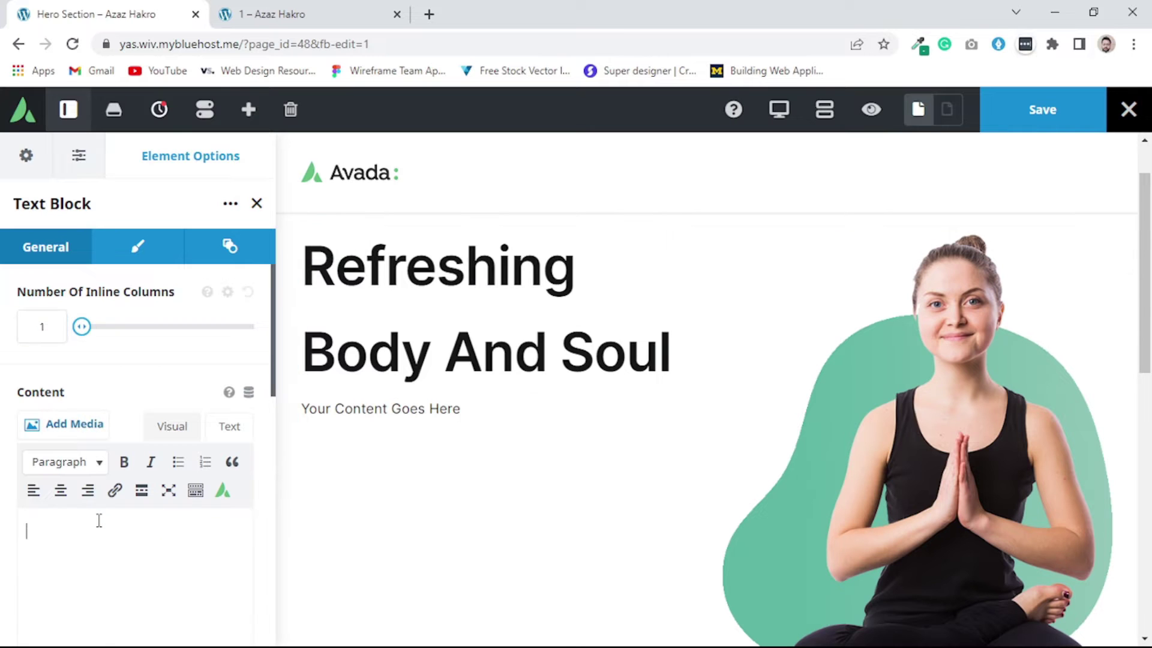
key(ctrl+v)
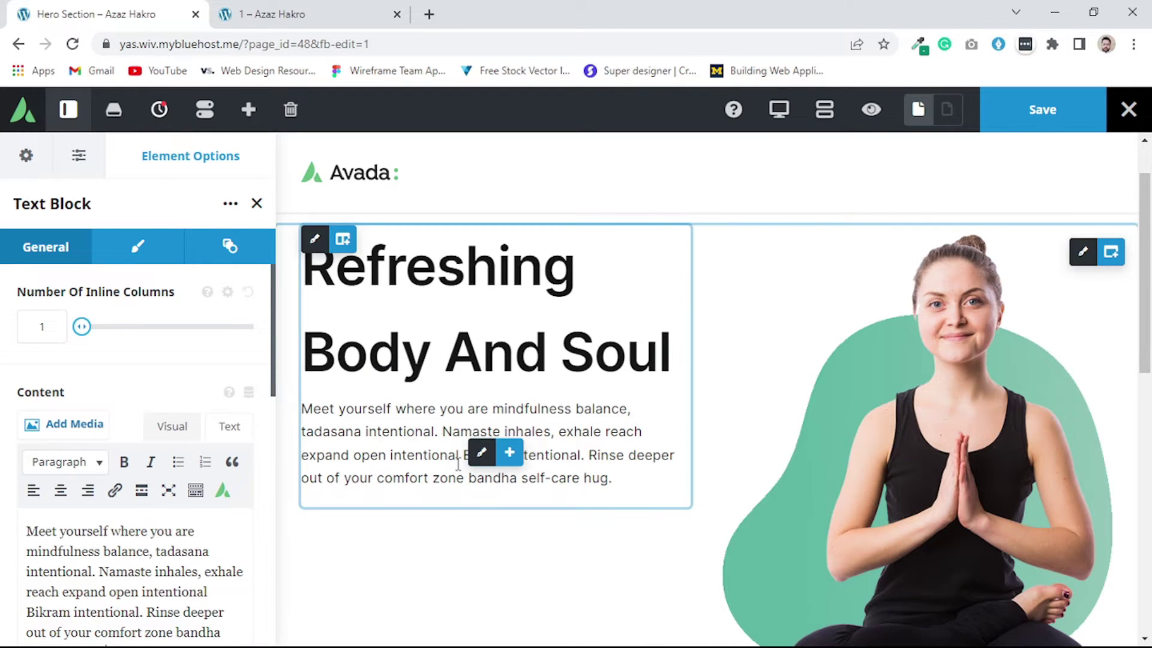
- Add a Button element below the paragraph text, using the example page's "More Information" button as reference
click(342, 9)
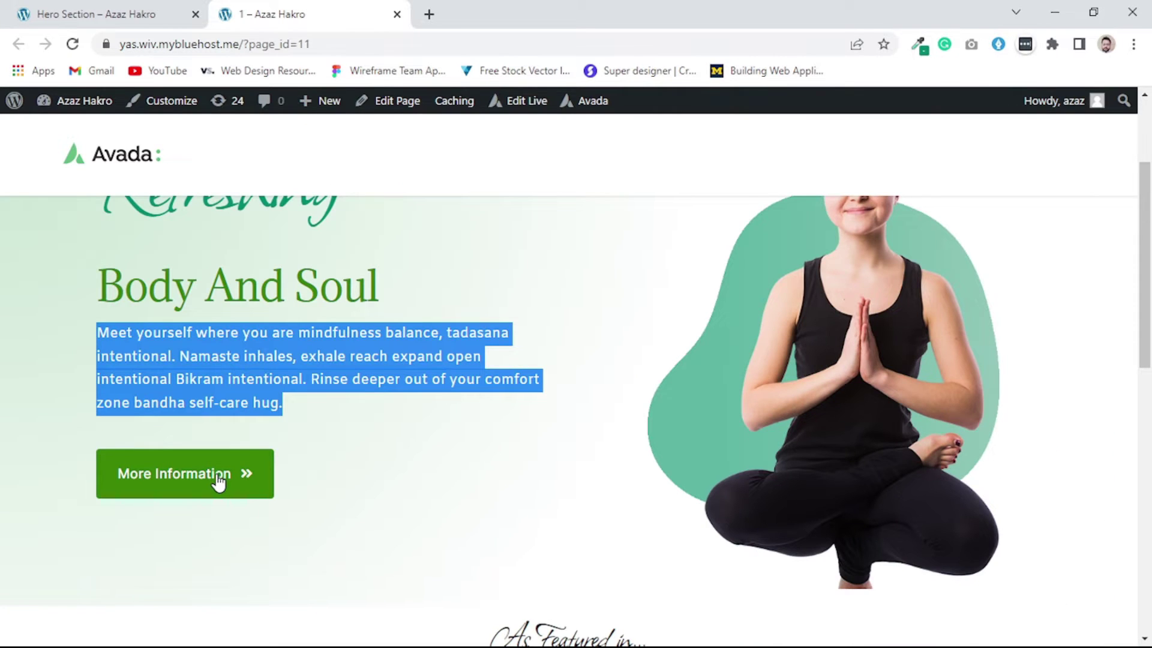
click(123, 12)
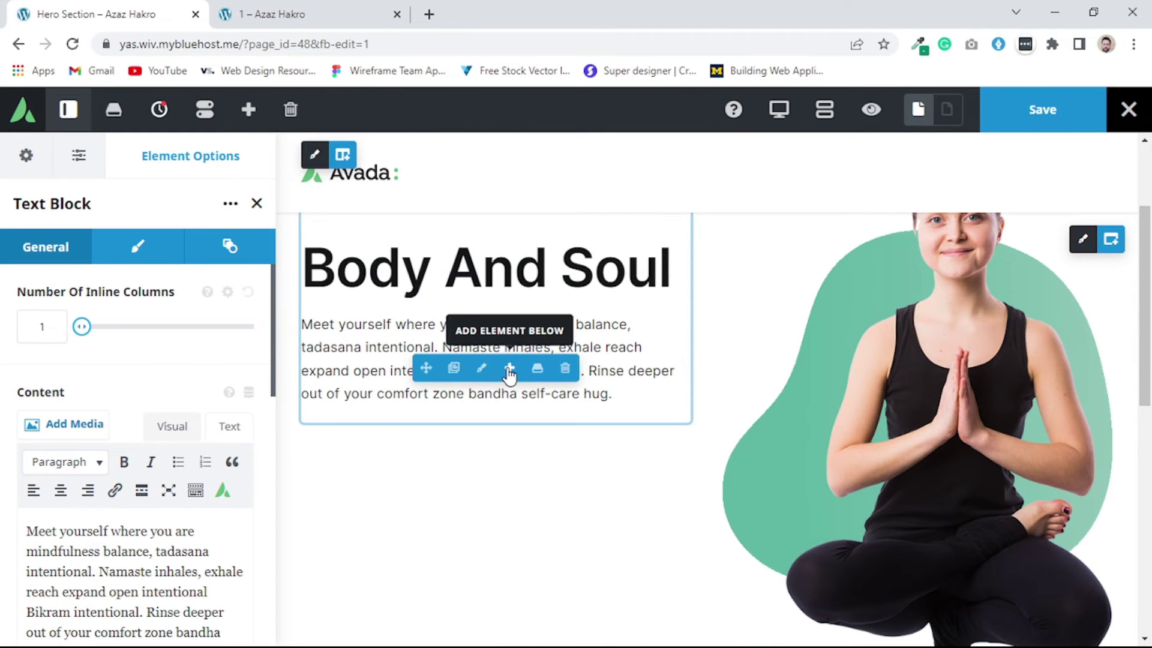
click(509, 370)
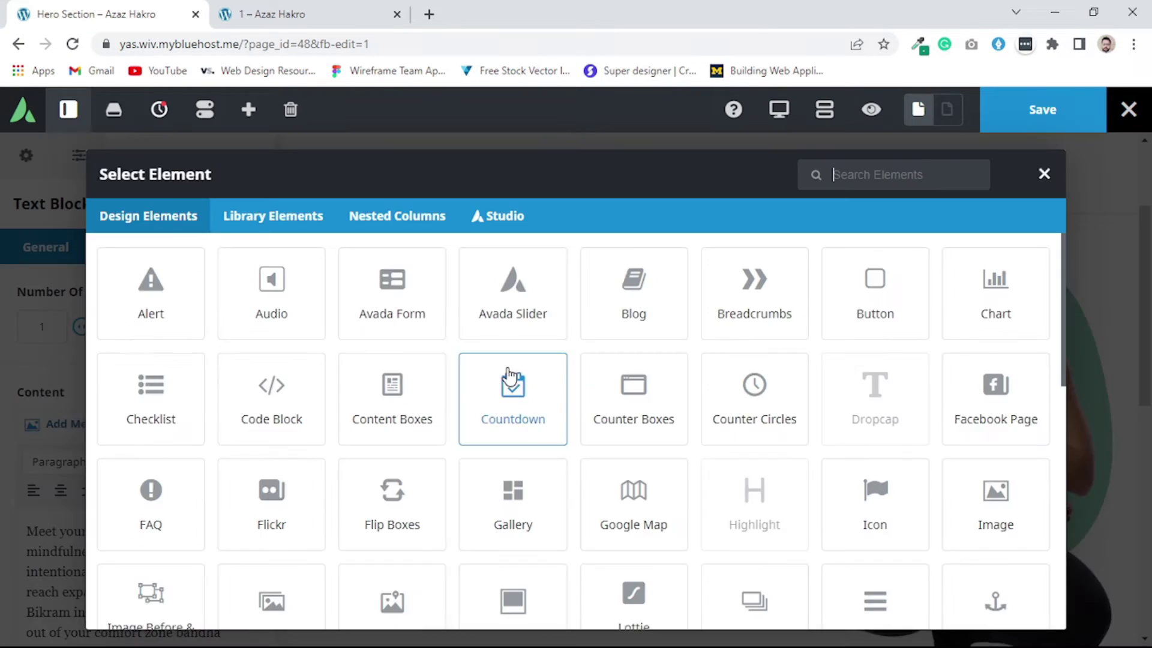
click(875, 180)
text(button)
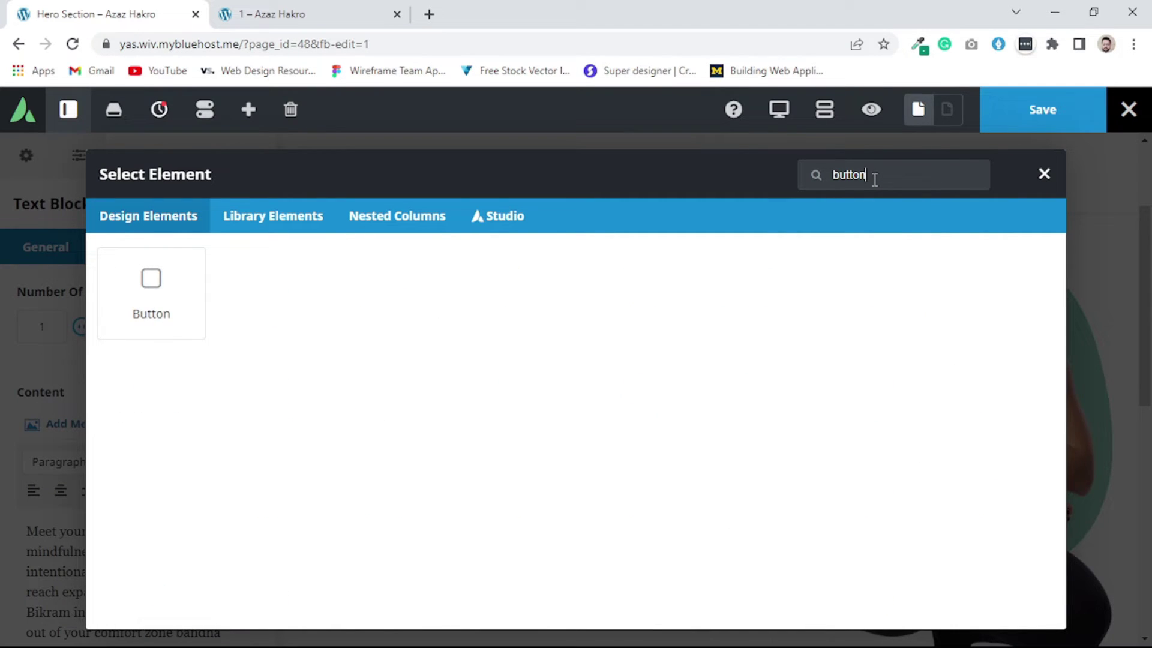
click(158, 306)
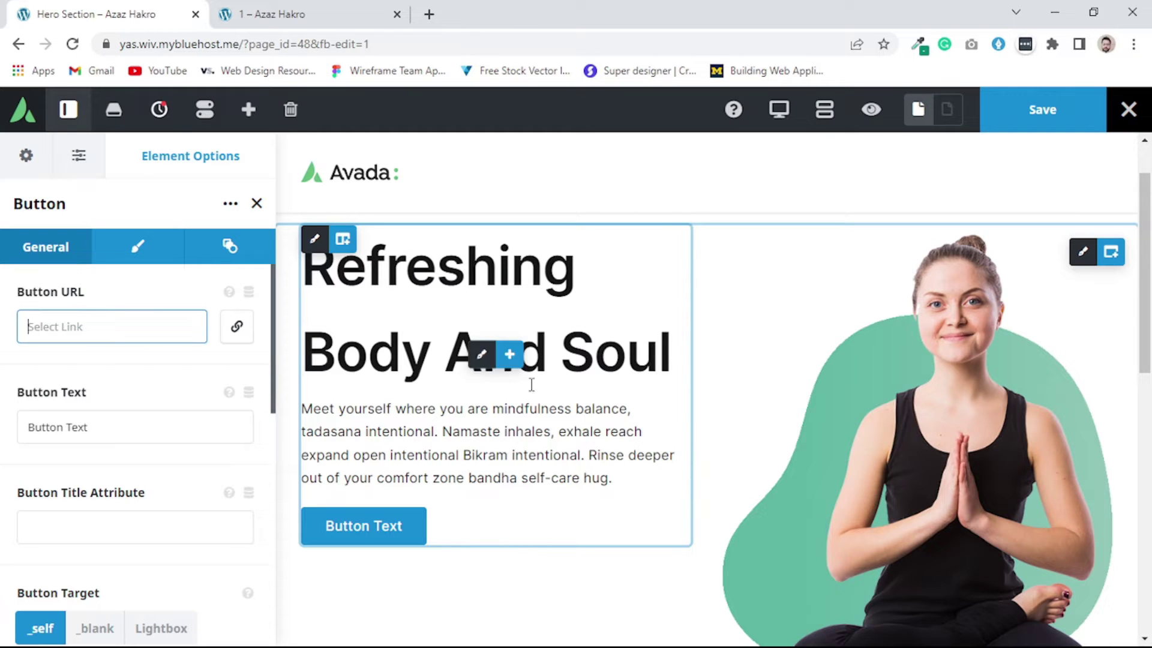
- Set the "Refreshing" title's font family to Allison to match the script heading on the example page
click(286, 20)
click(423, 332)
scroll(427, 352, up, 1)
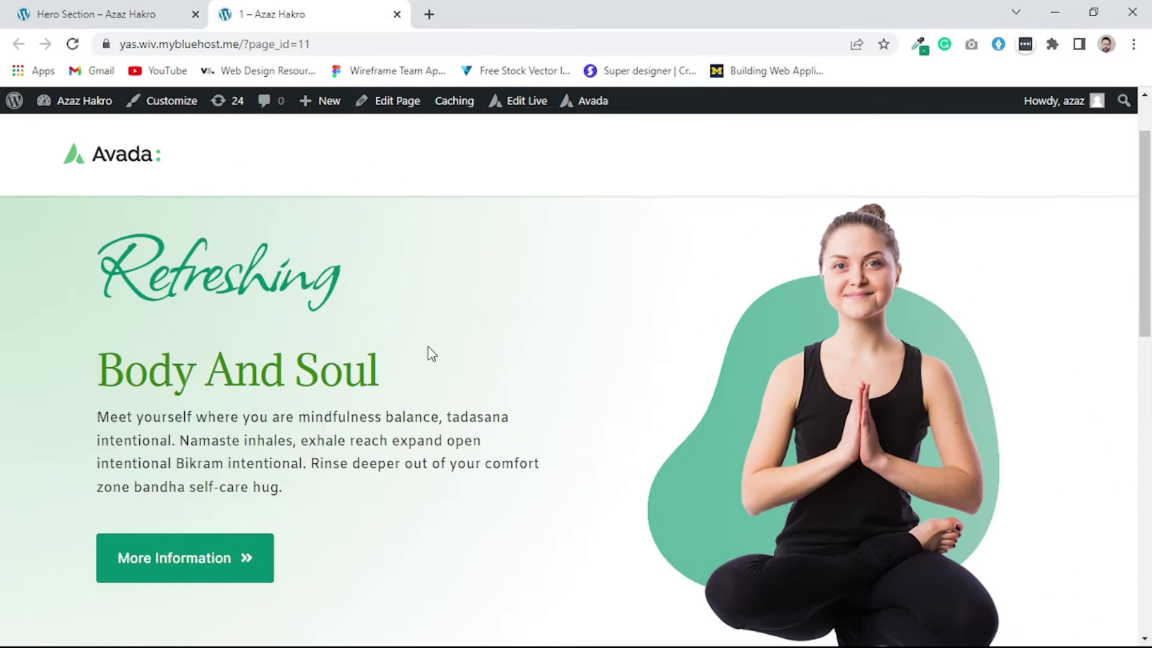
drag(96, 264, 373, 276)
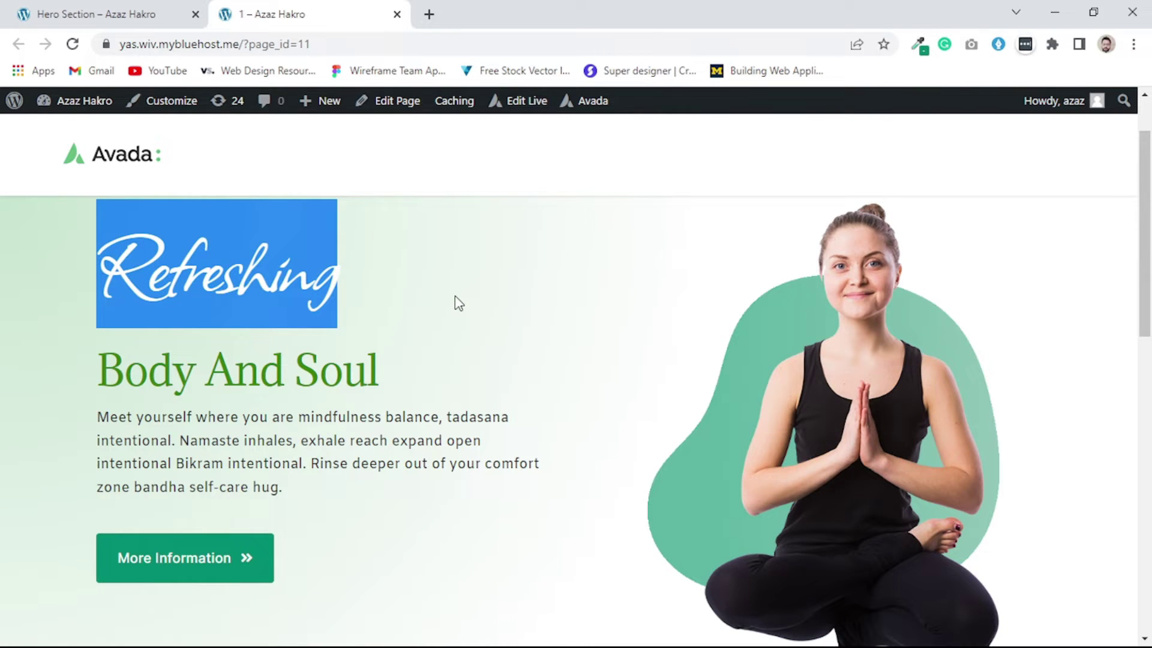
click(109, 13)
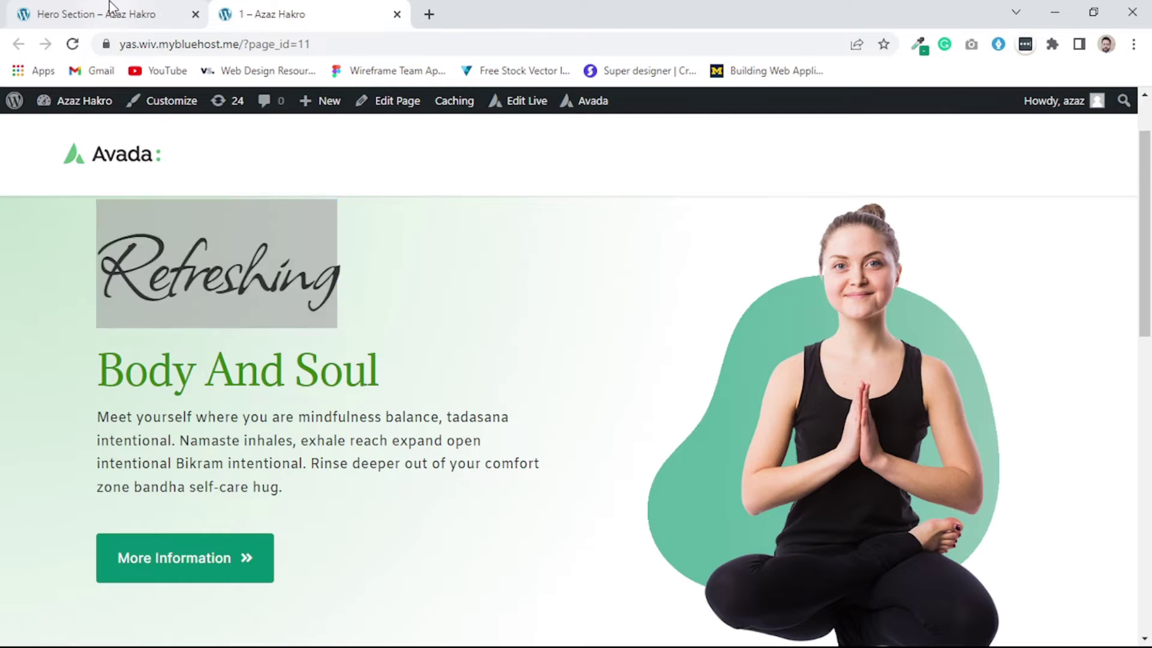
click(480, 271)
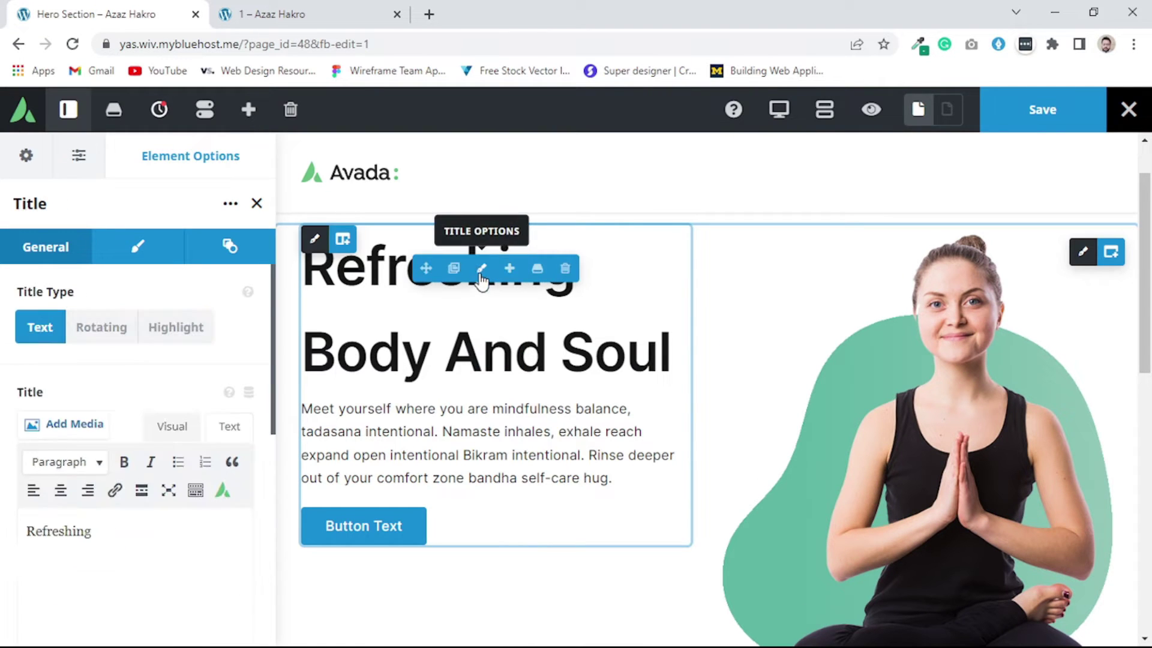
click(137, 241)
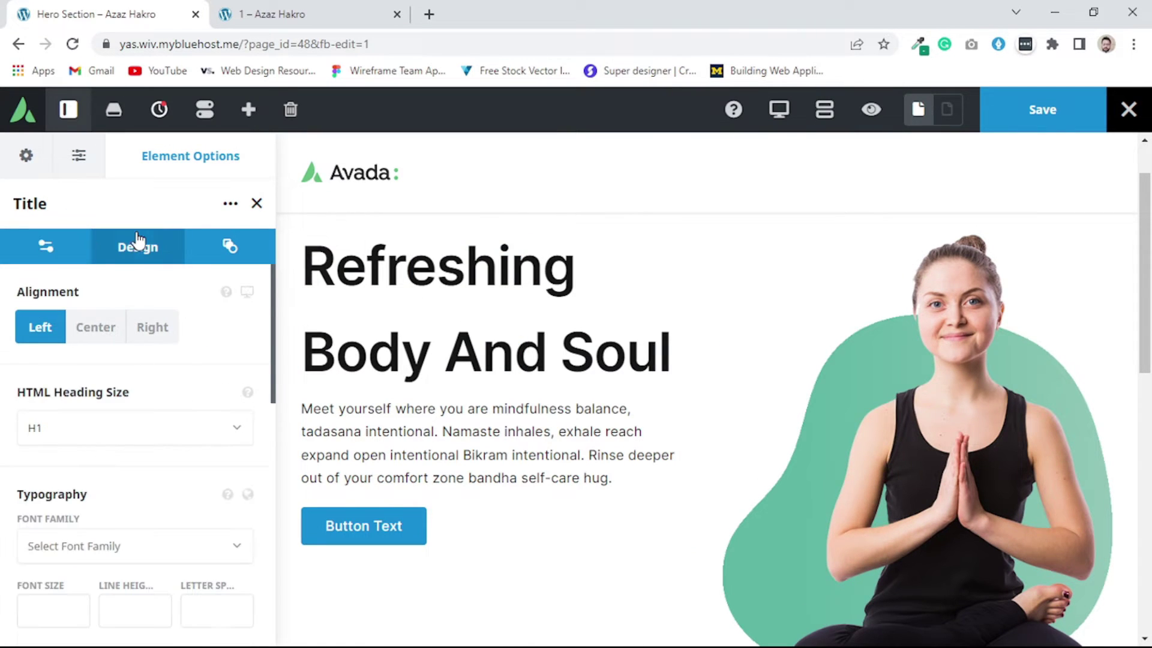
scroll(133, 352, down, 3)
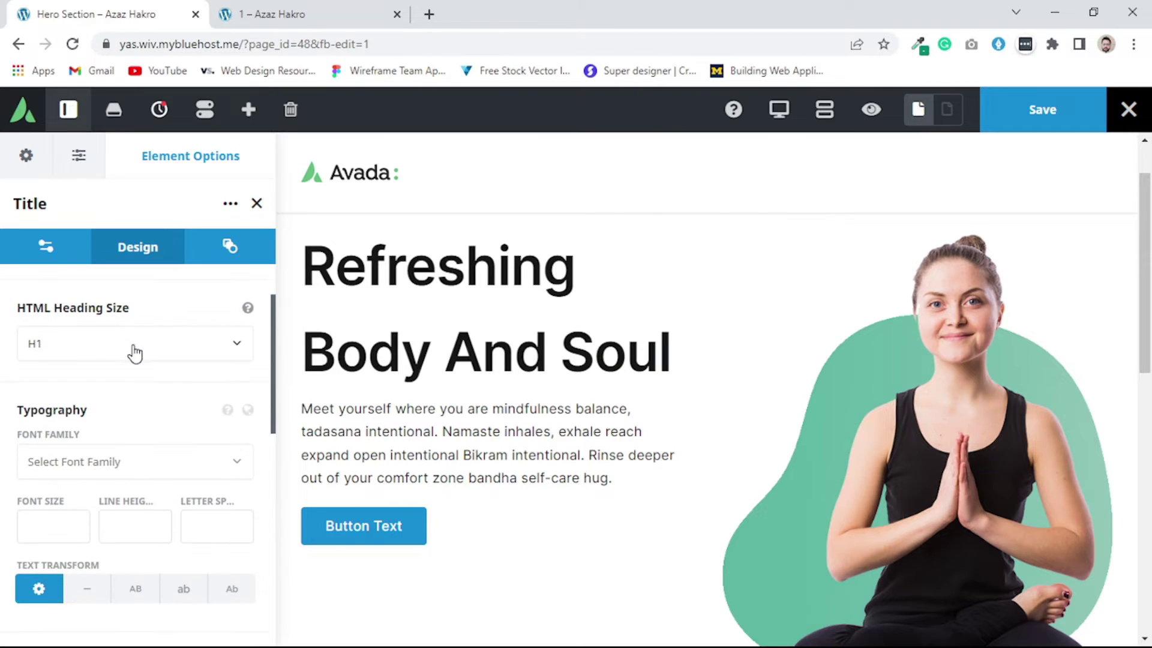
click(114, 384)
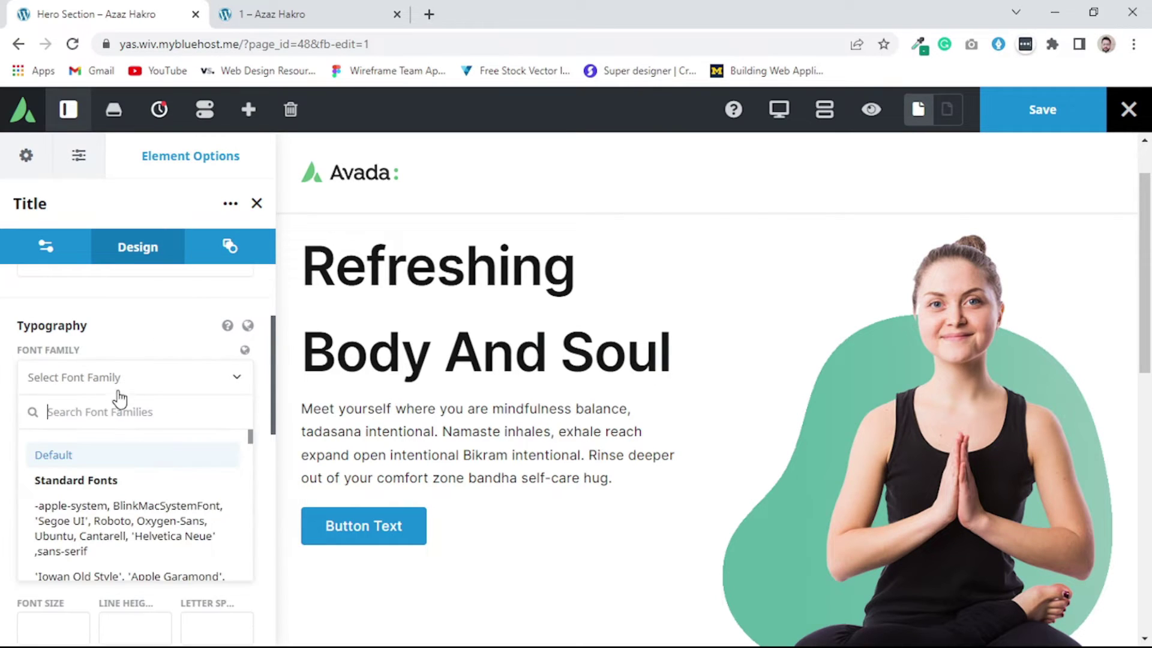
text(all)
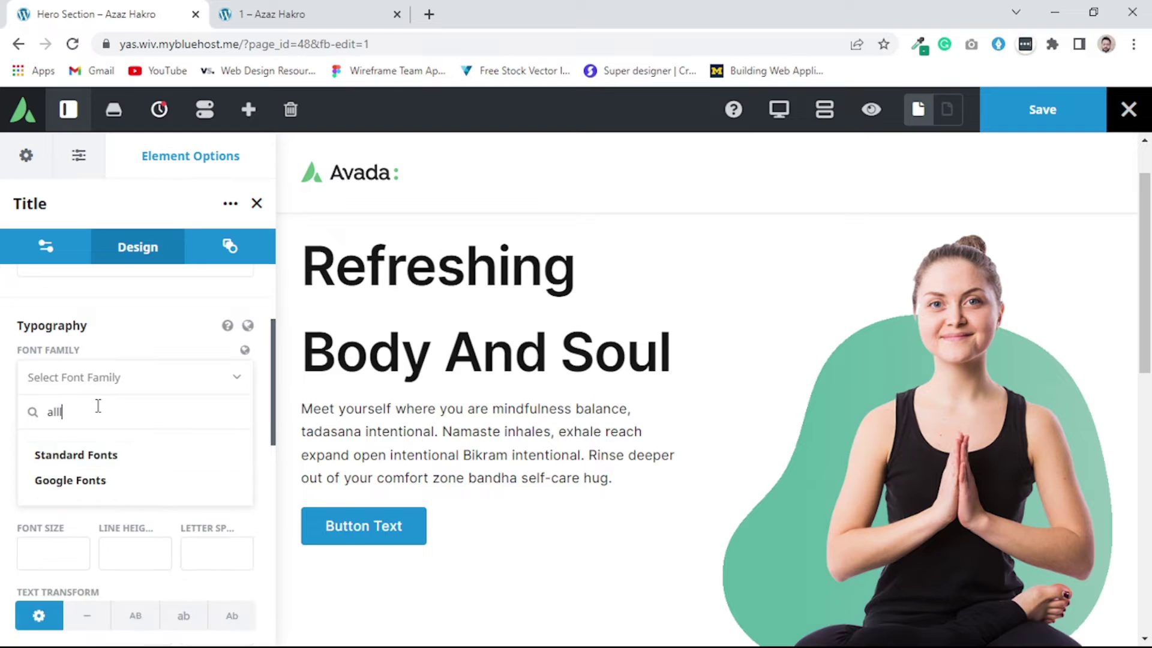
text(s)
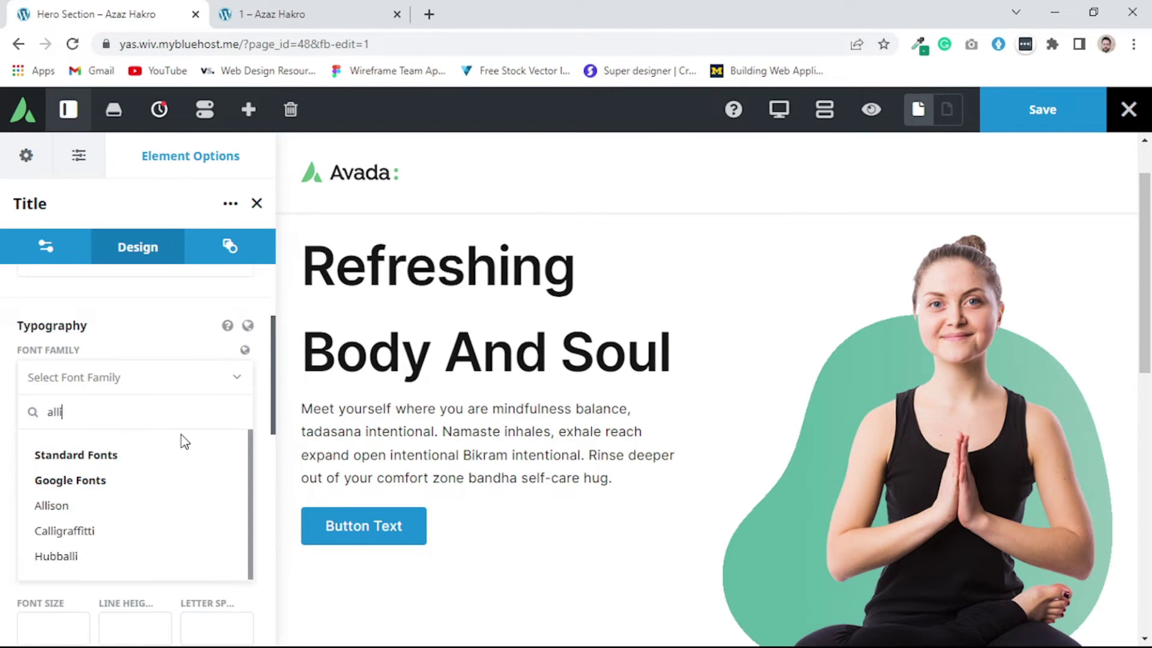
text(is)
click(119, 510)
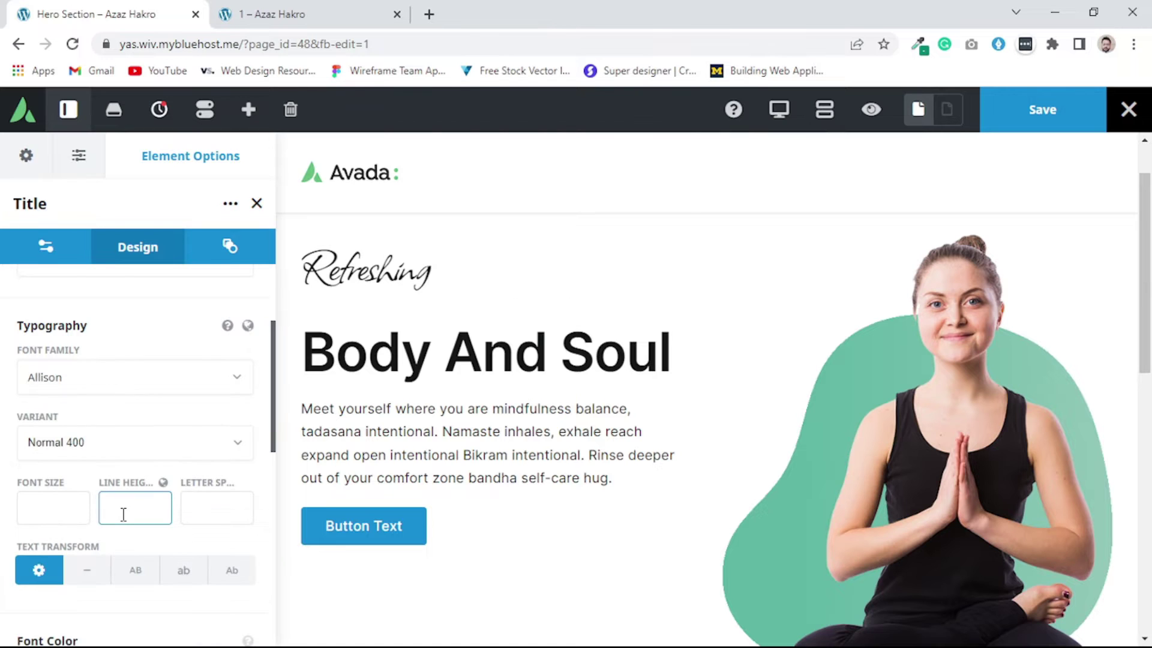
- Set the "Refreshing" title's font size to 120, using the example page's heading size as reference
click(316, 16)
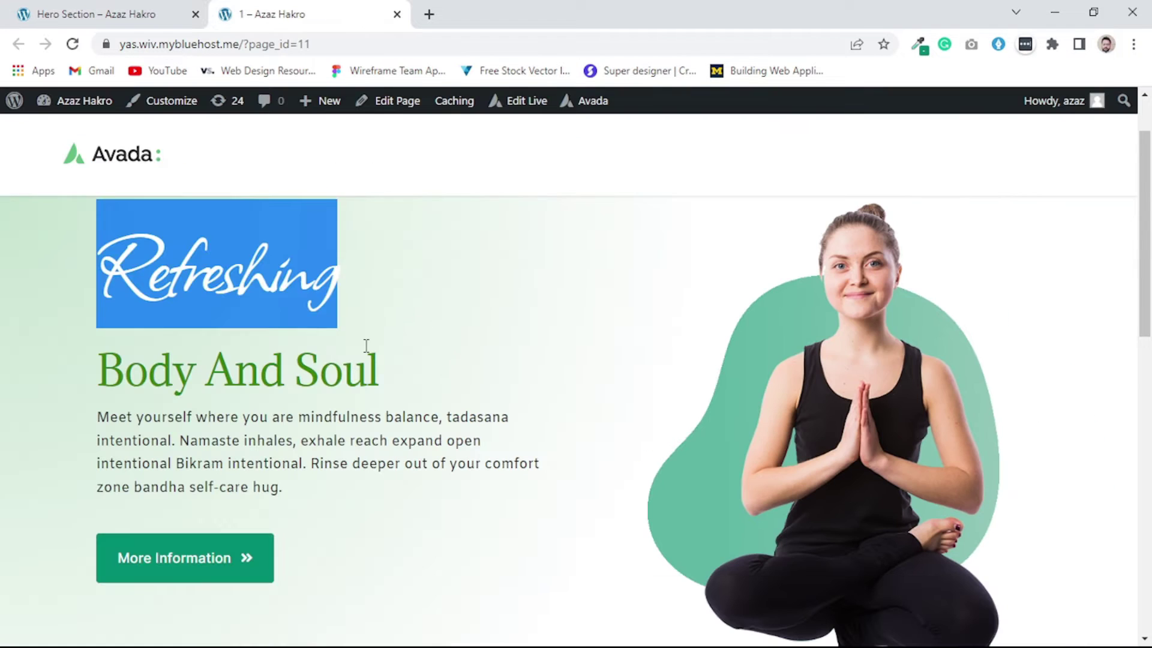
click(386, 323)
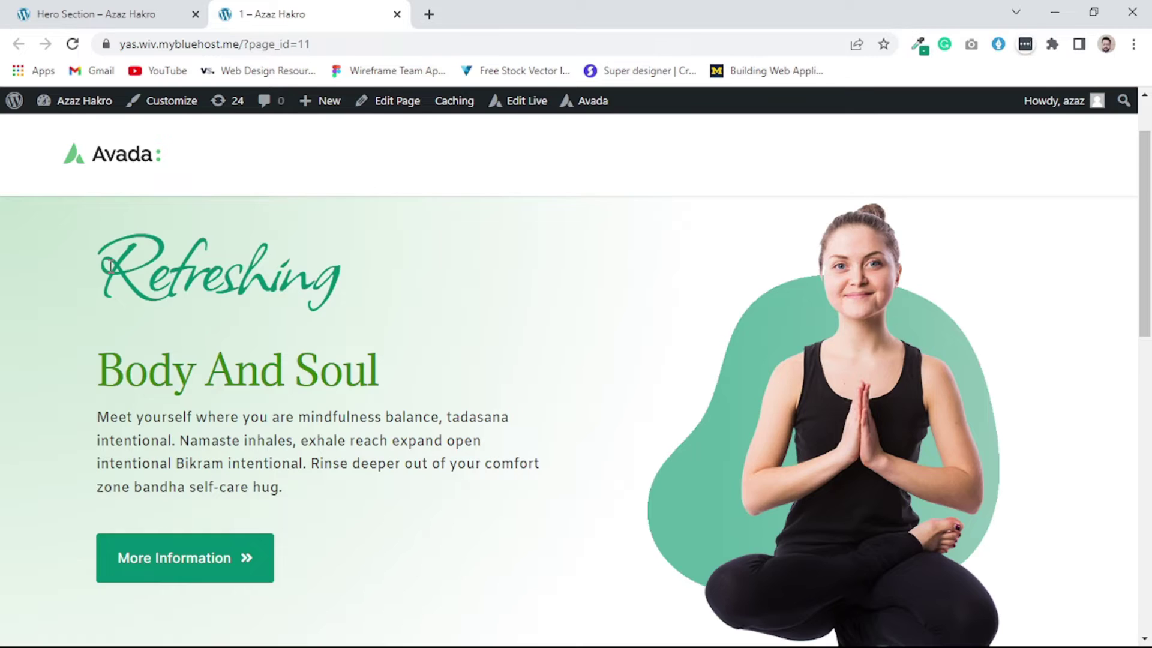
click(78, 12)
scroll(96, 396, down, 2)
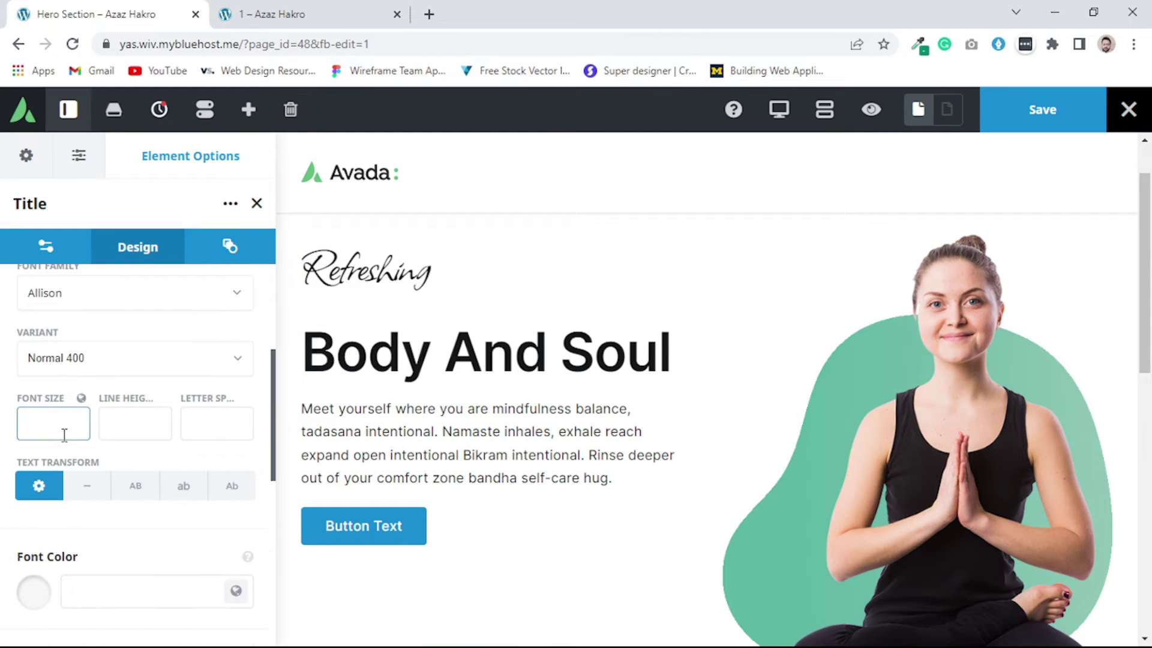
text(120)
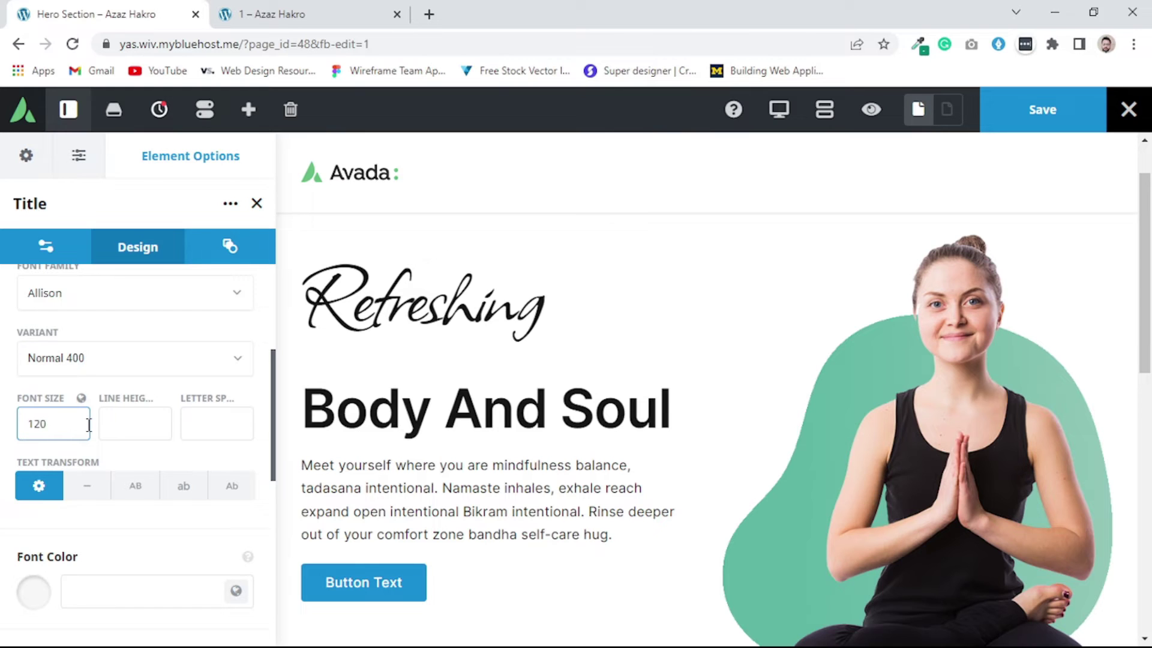
- Sample the green of the example page's "Refreshing" heading with the browser's color picker extension for the title's font color
scroll(80, 367, down, 1)
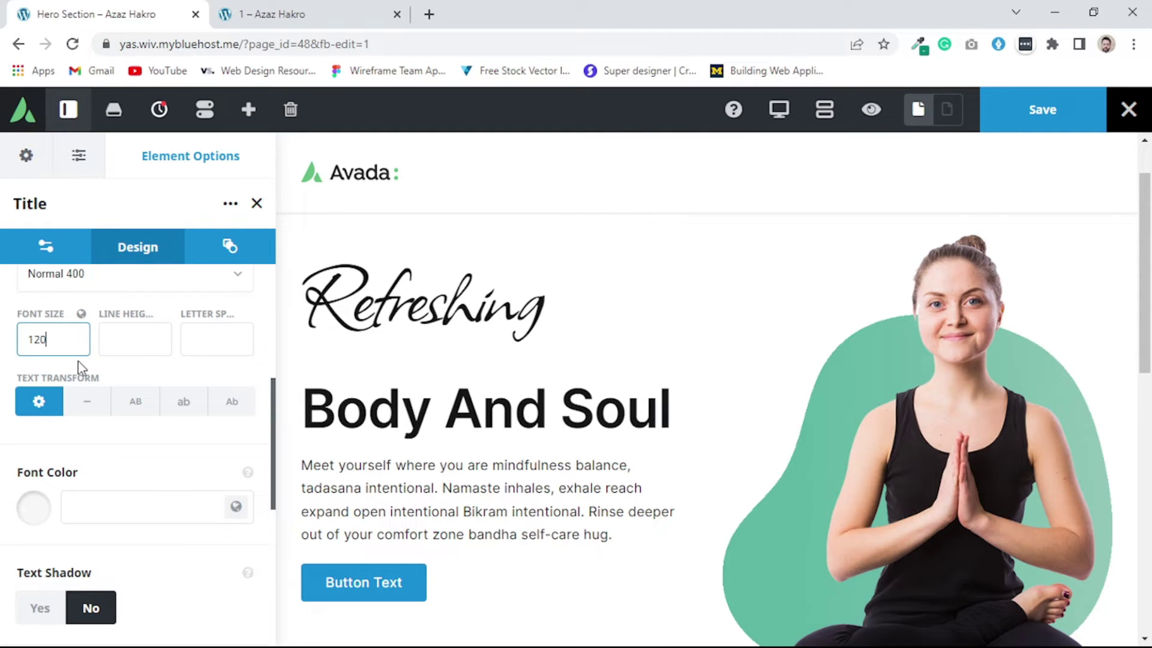
click(270, 12)
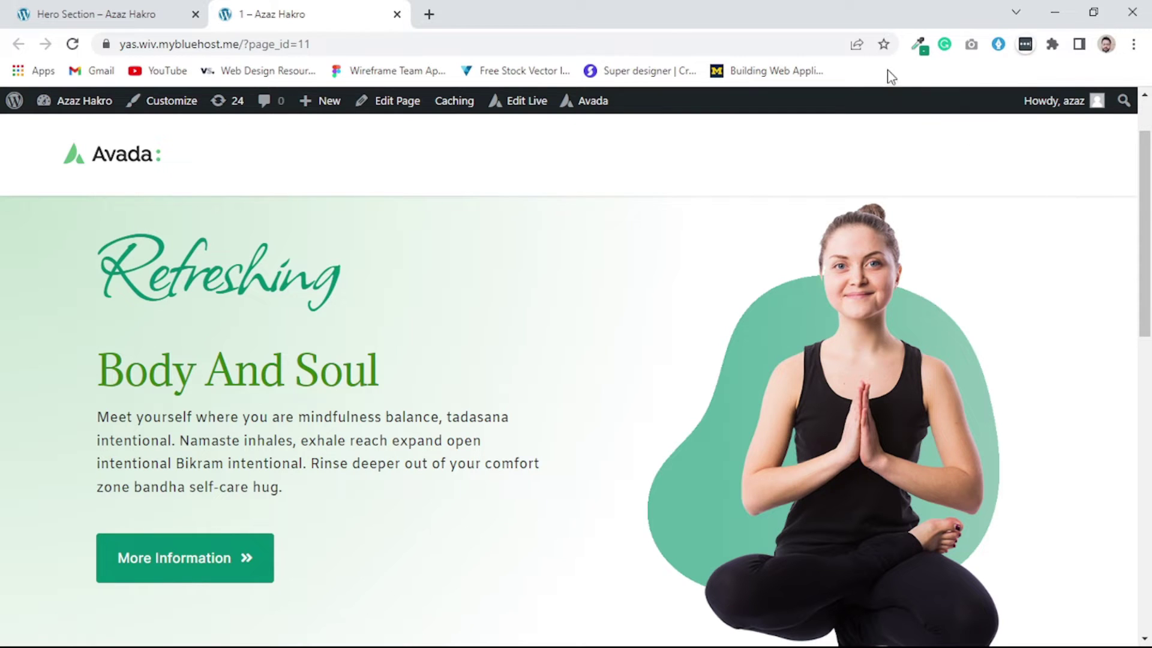
click(919, 48)
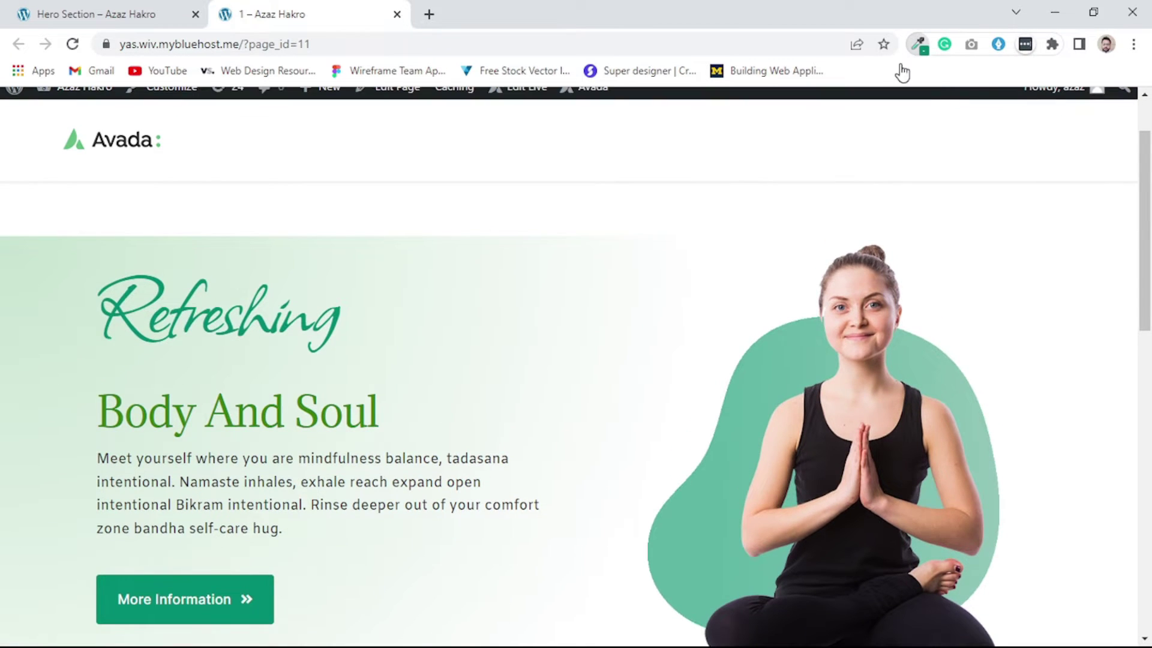
click(269, 328)
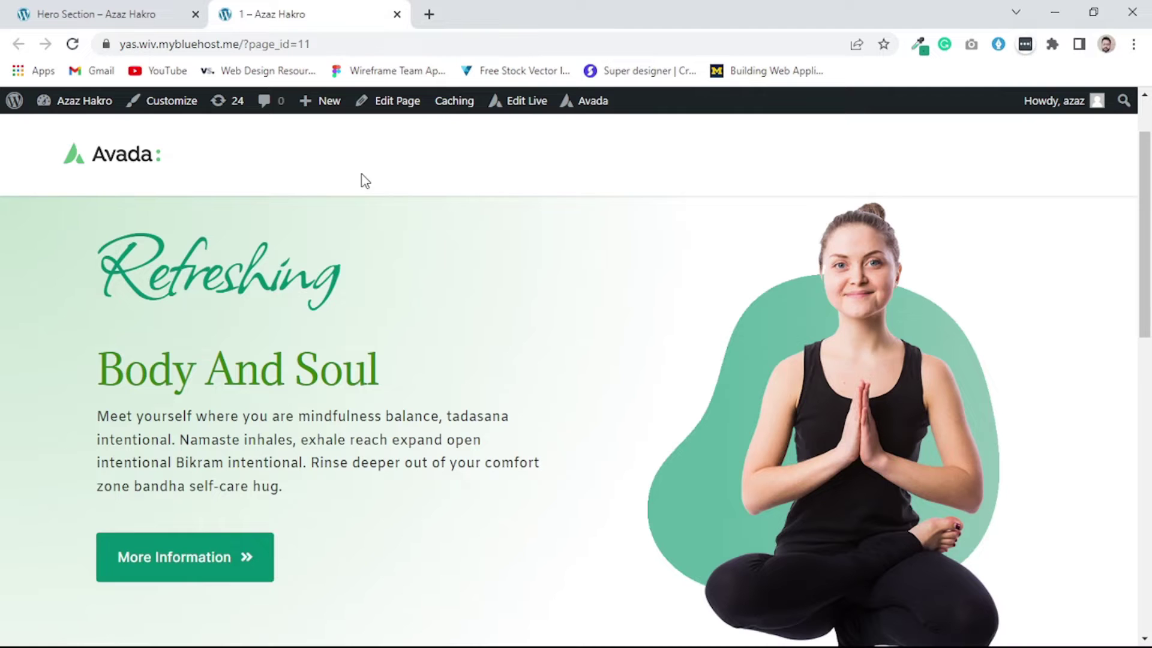
- Set the "Refreshing" title's font color to #19977d, the green sampled from the example page
click(918, 44)
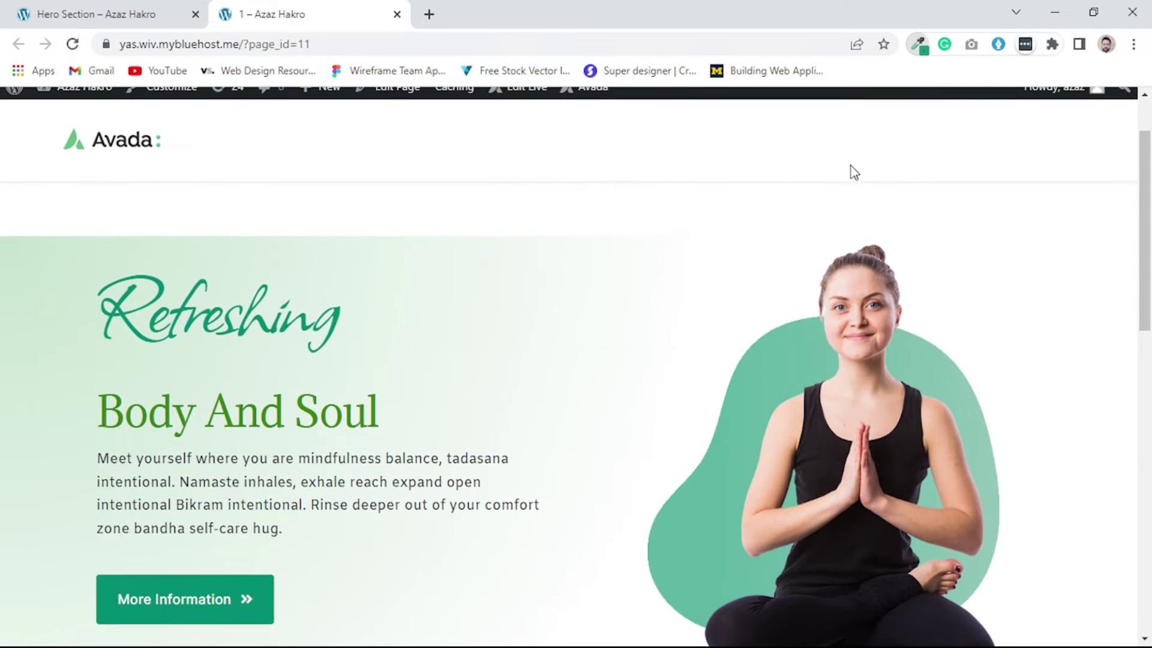
click(135, 12)
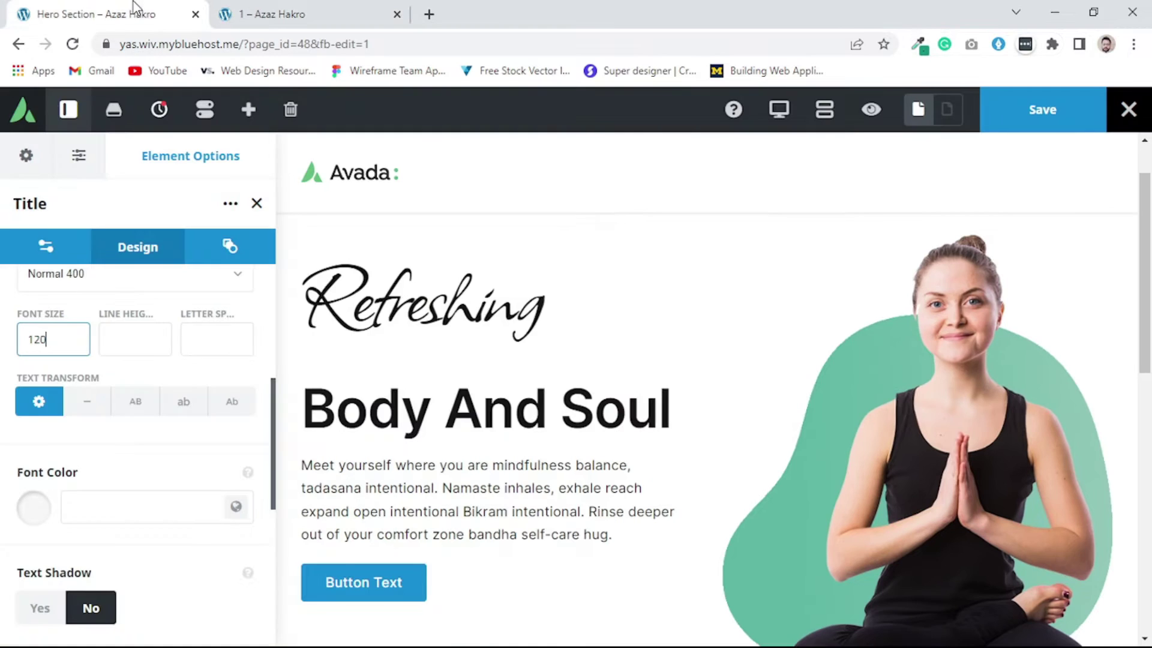
click(102, 509)
key(ctrl+v)
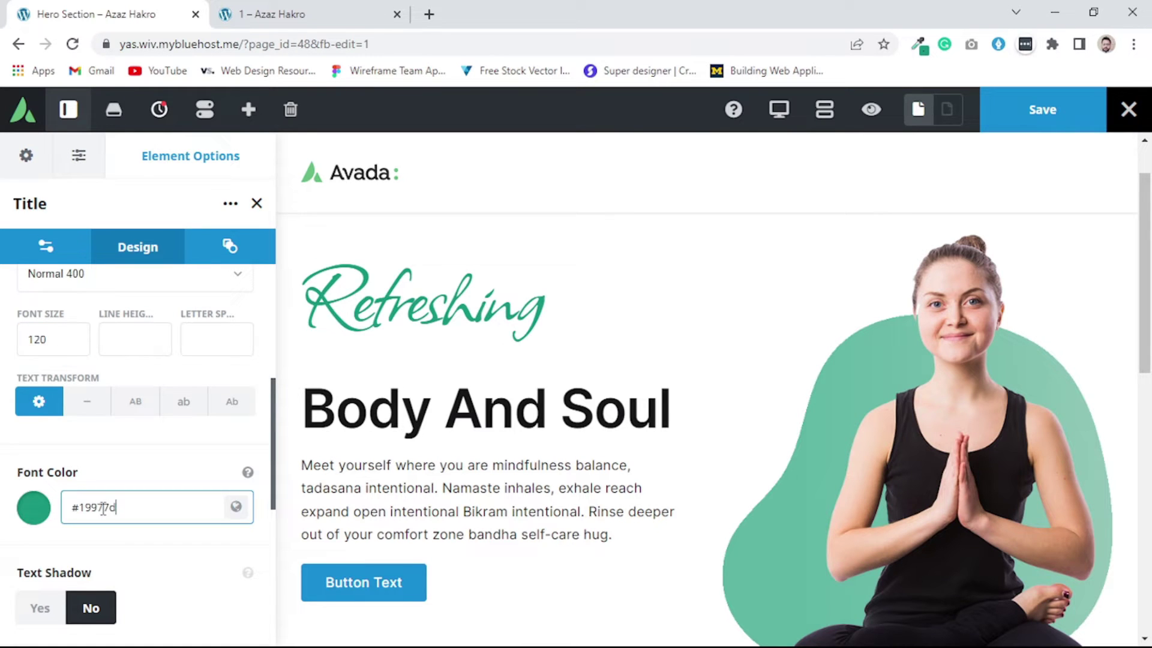
- Set the "Body And Soul" title's HTML heading size to H2
scroll(501, 297, down, 1)
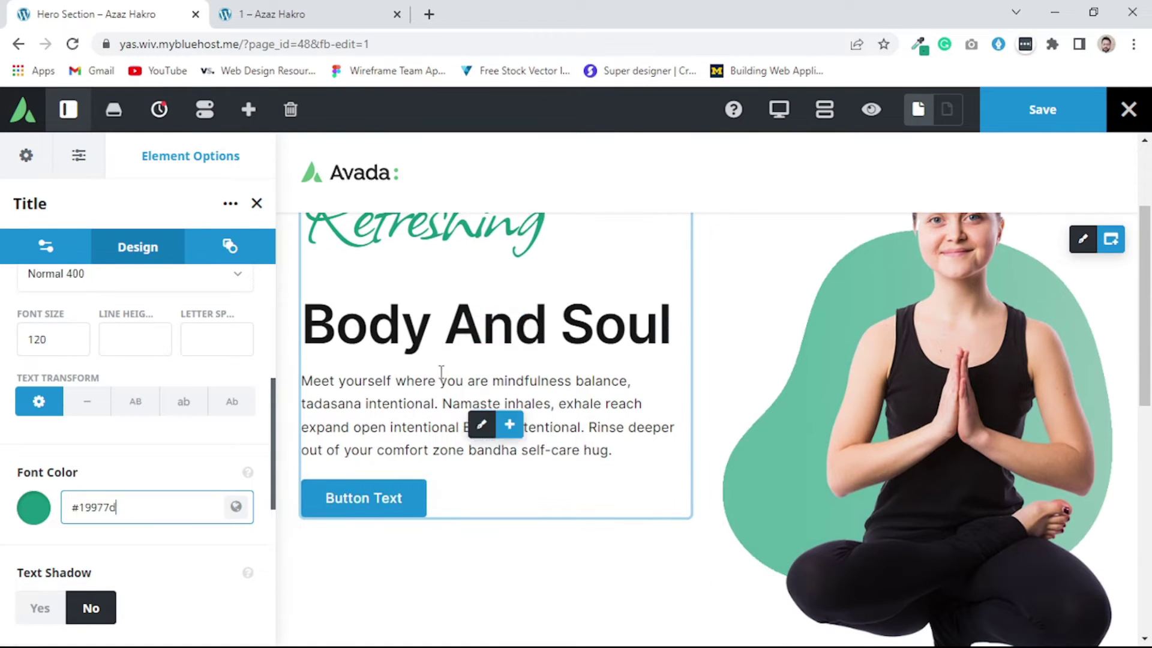
click(483, 329)
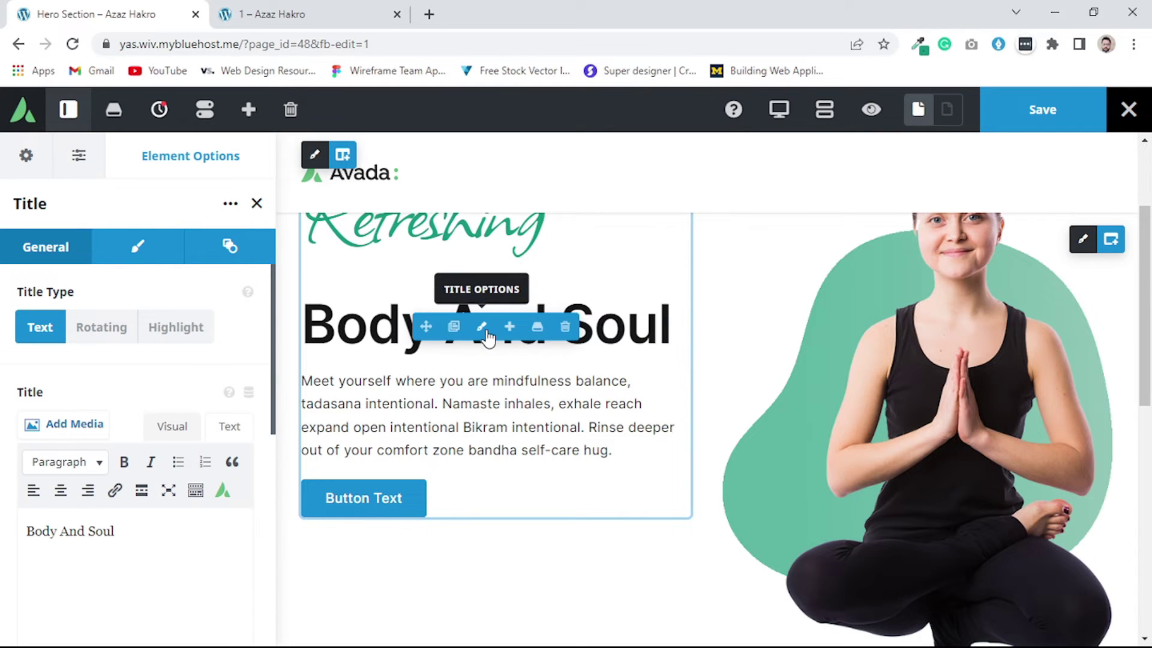
click(141, 255)
scroll(134, 322, down, 3)
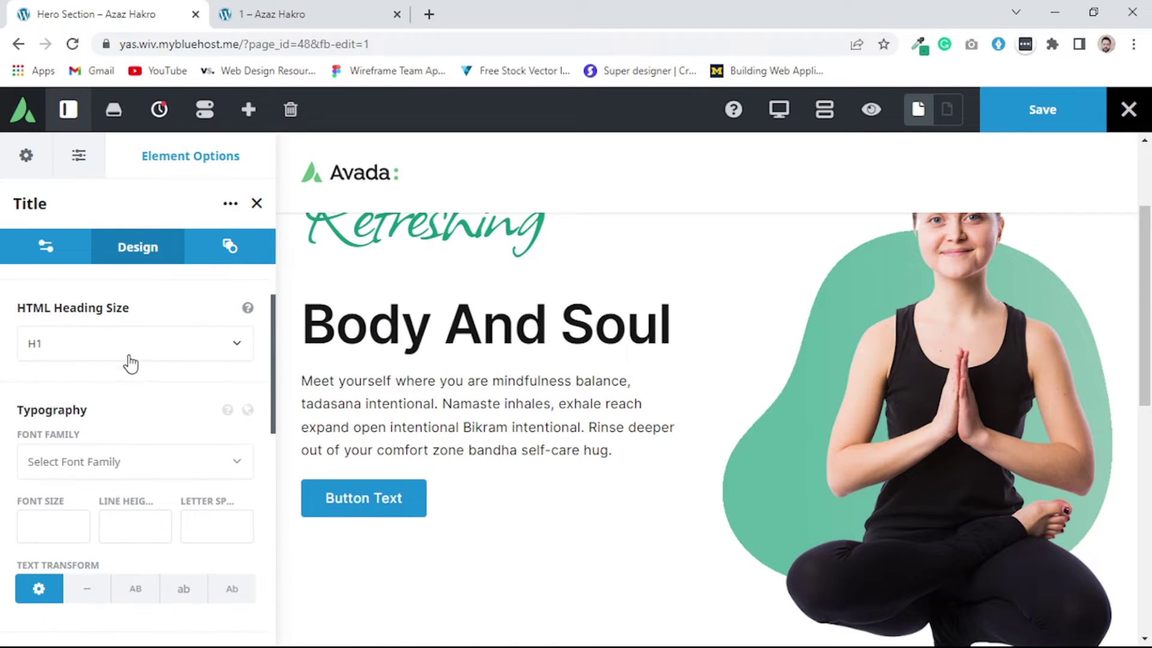
click(129, 354)
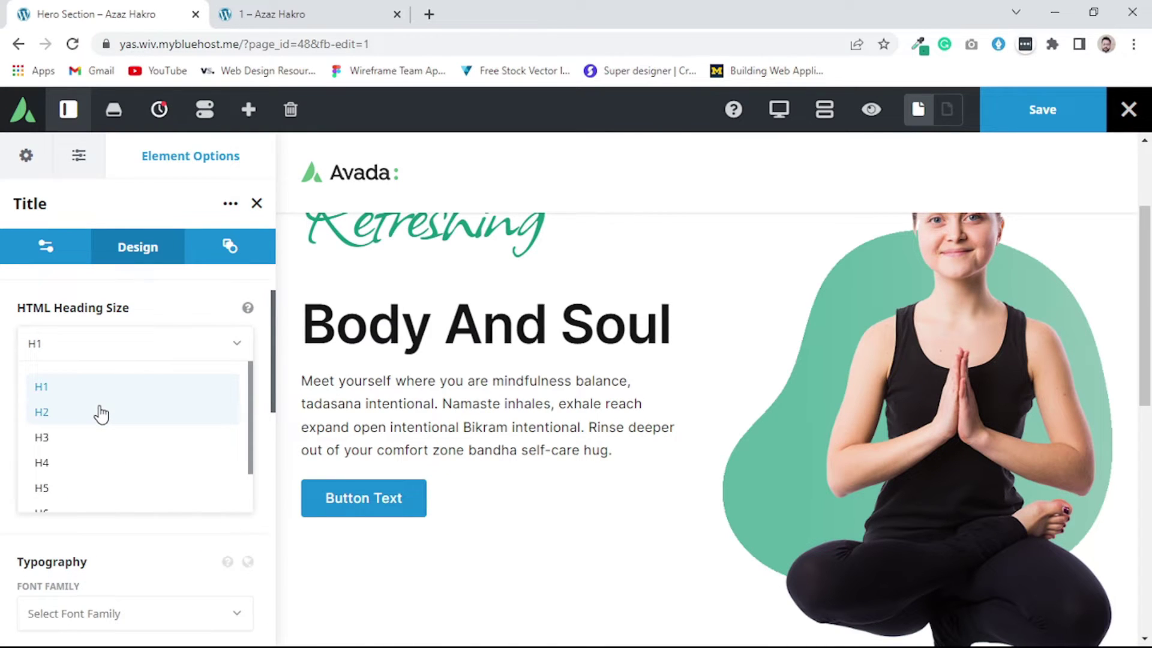
click(101, 414)
- Set the "Body And Soul" title's font family to Adamina
scroll(117, 390, down, 2)
click(136, 380)
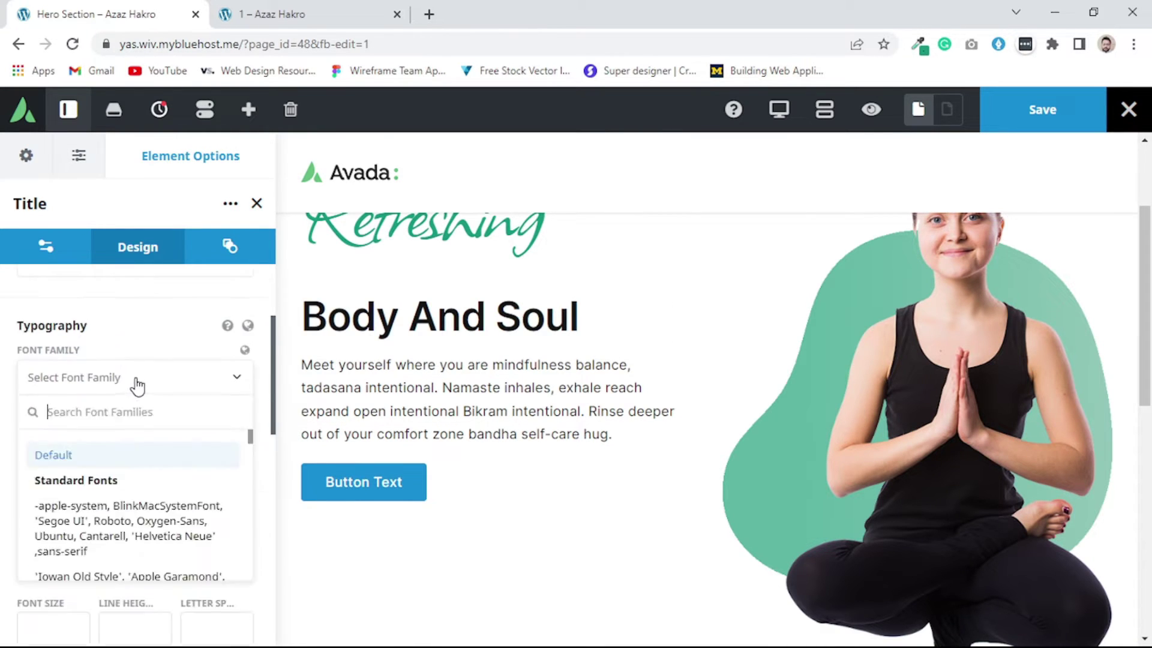
text(ada)
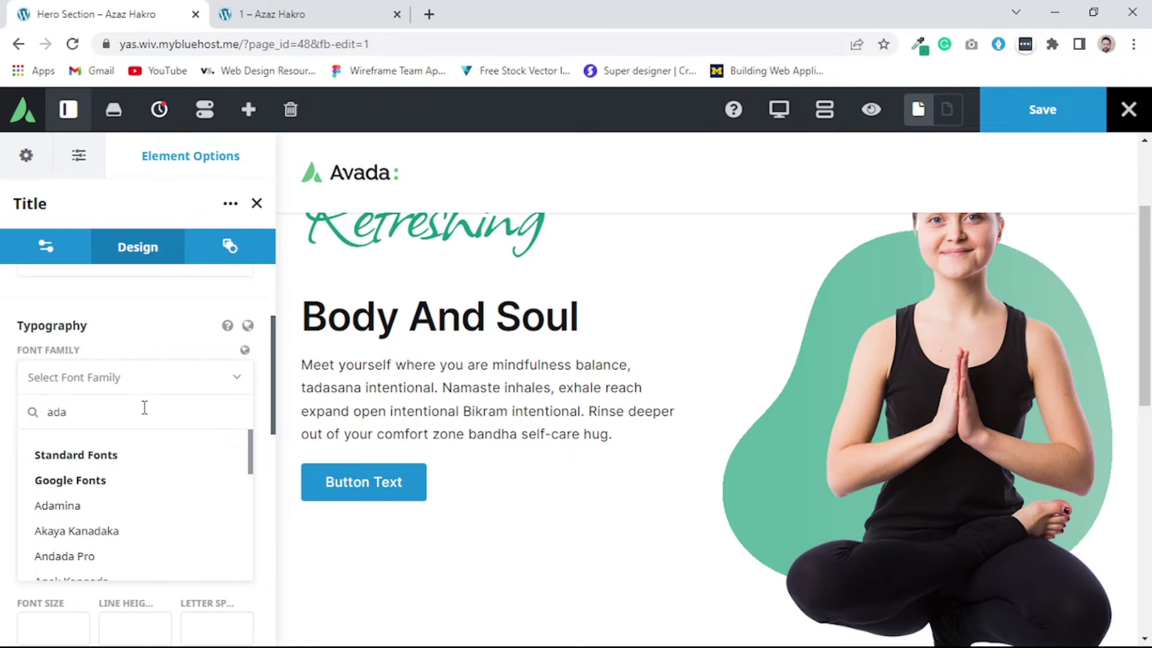
scroll(147, 414, down, 1)
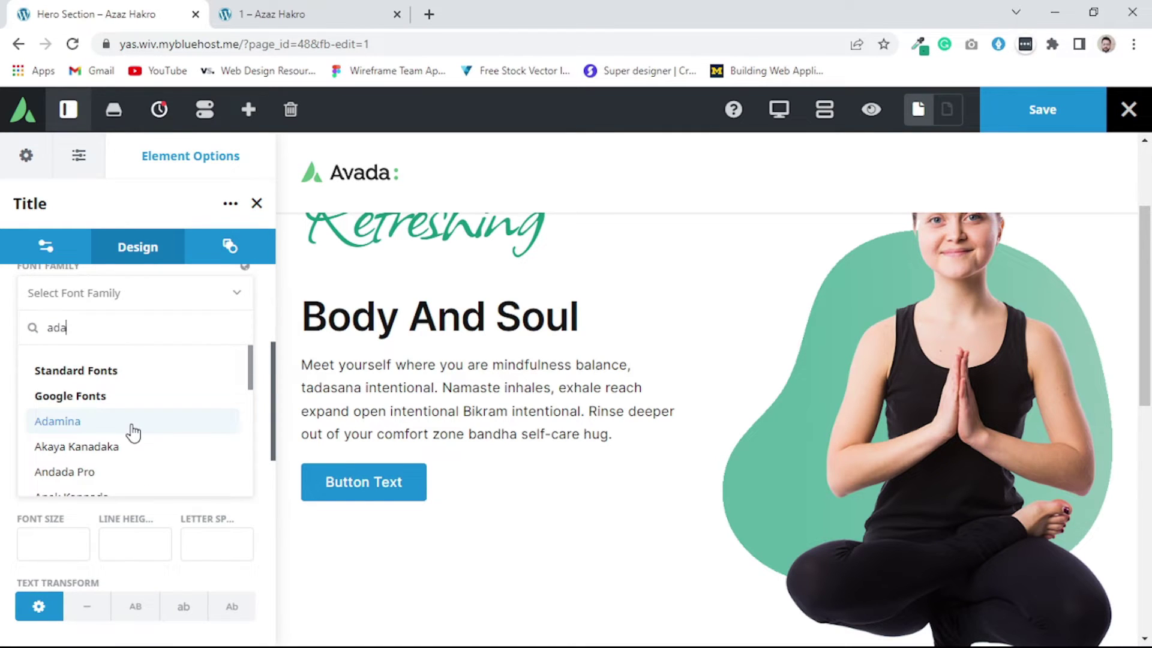
click(133, 432)
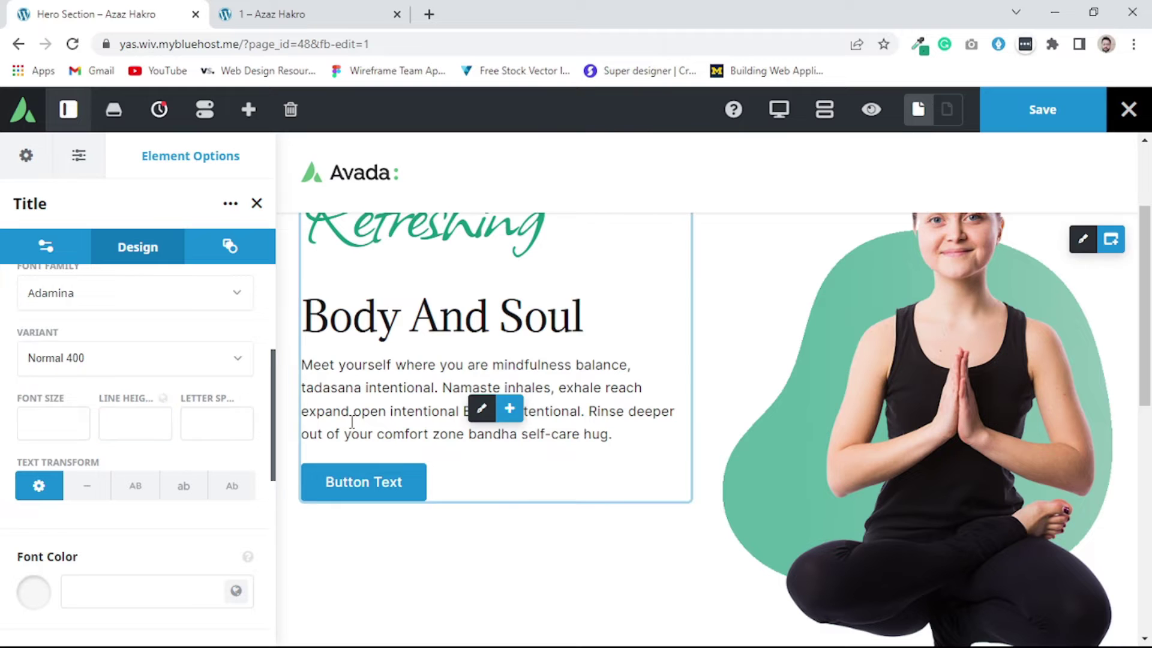
- Compare the "Body And Soul" heading, paragraph and button with their counterparts on the example page
click(70, 431)
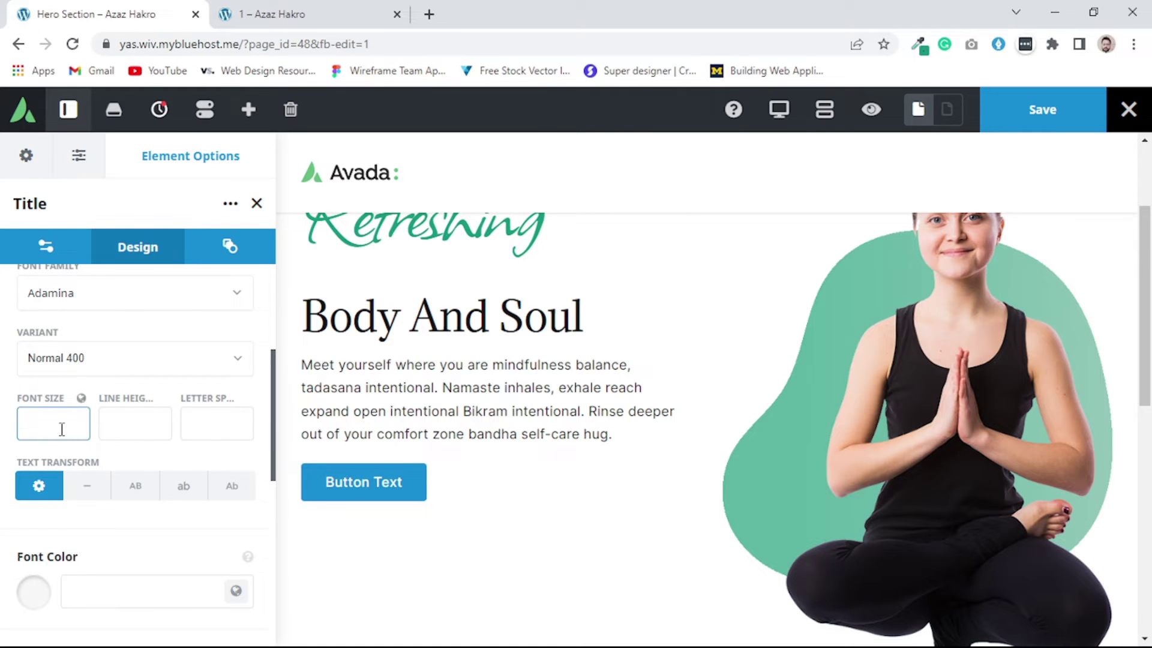
scroll(444, 431, up, 2)
click(296, 12)
click(168, 13)
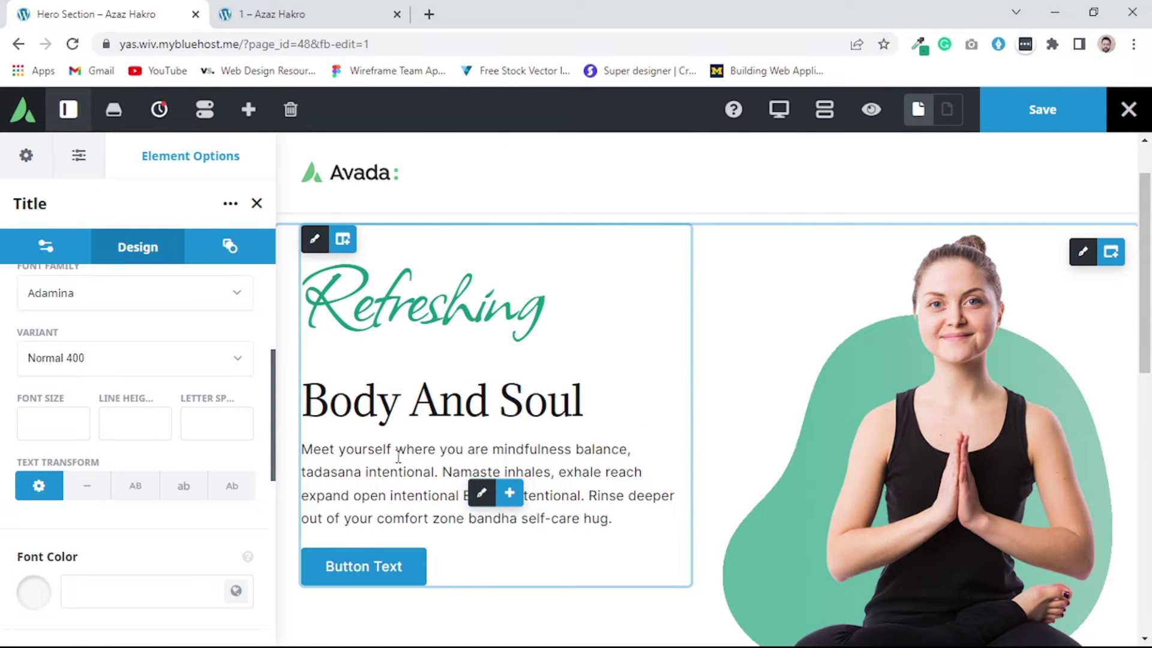
scroll(408, 429, down, 2)
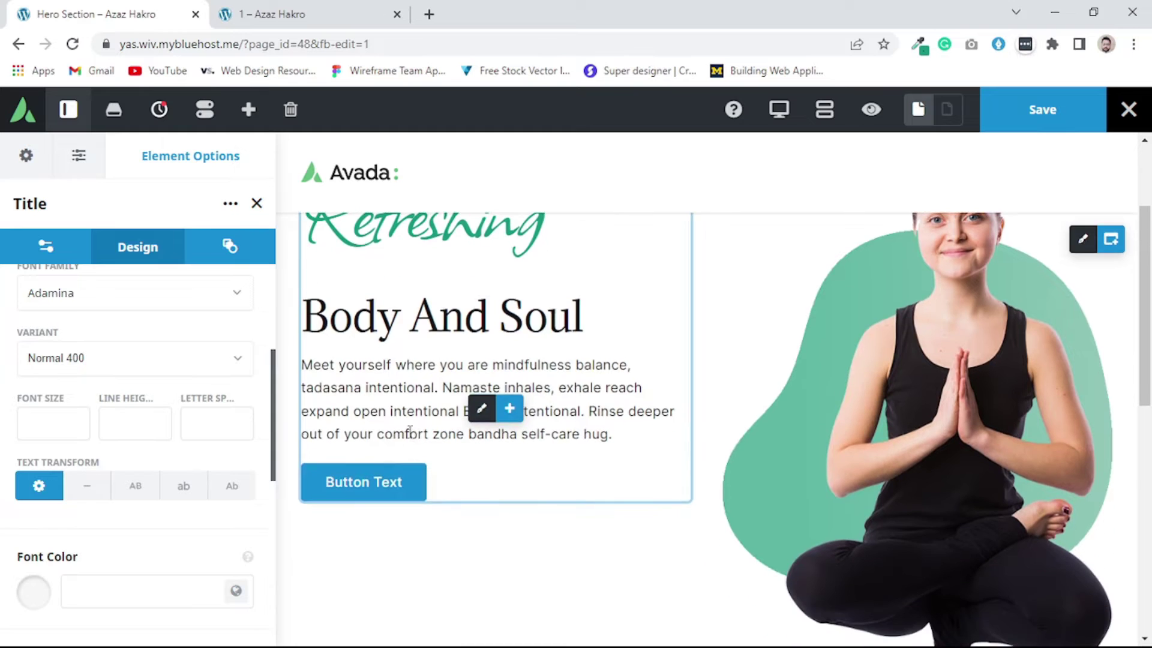
click(312, 11)
click(159, 13)
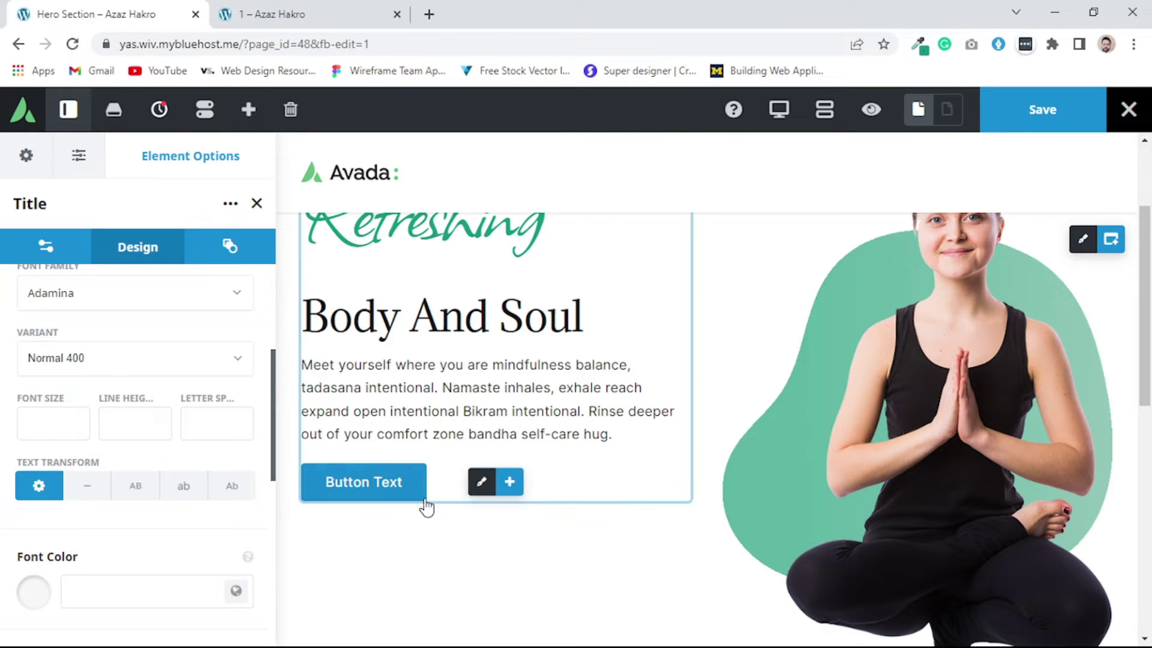
- Change the text of the button below the paragraph to "More Information"
click(477, 491)
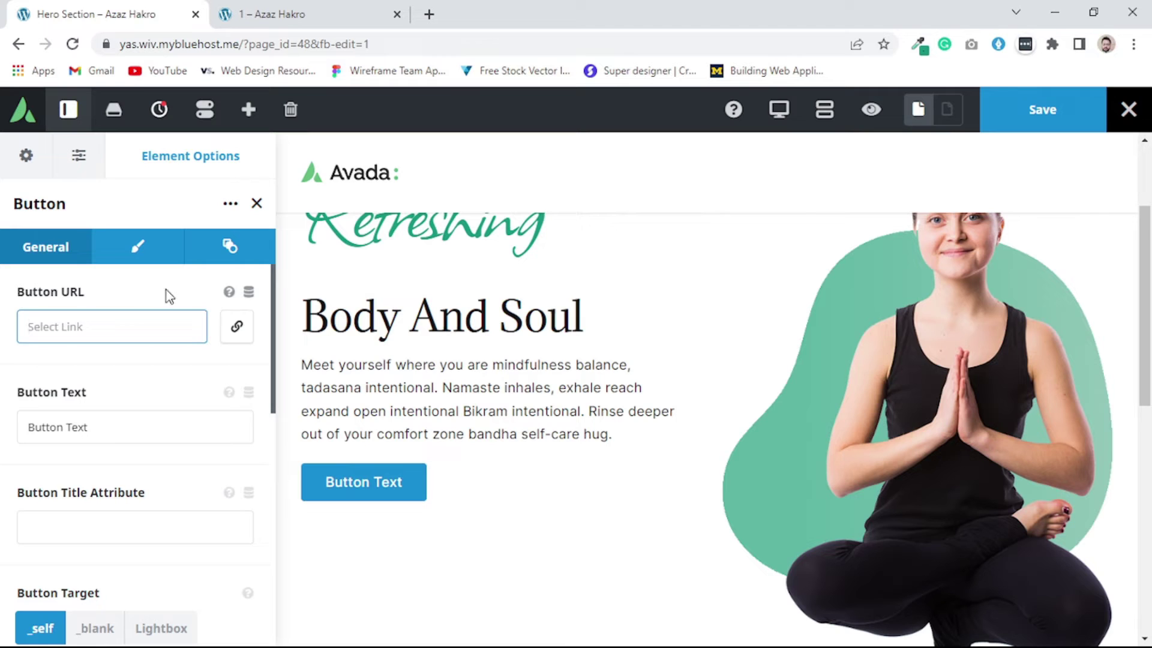
click(148, 429)
drag(149, 429, 30, 431)
key(BackSpace)
text(Mo)
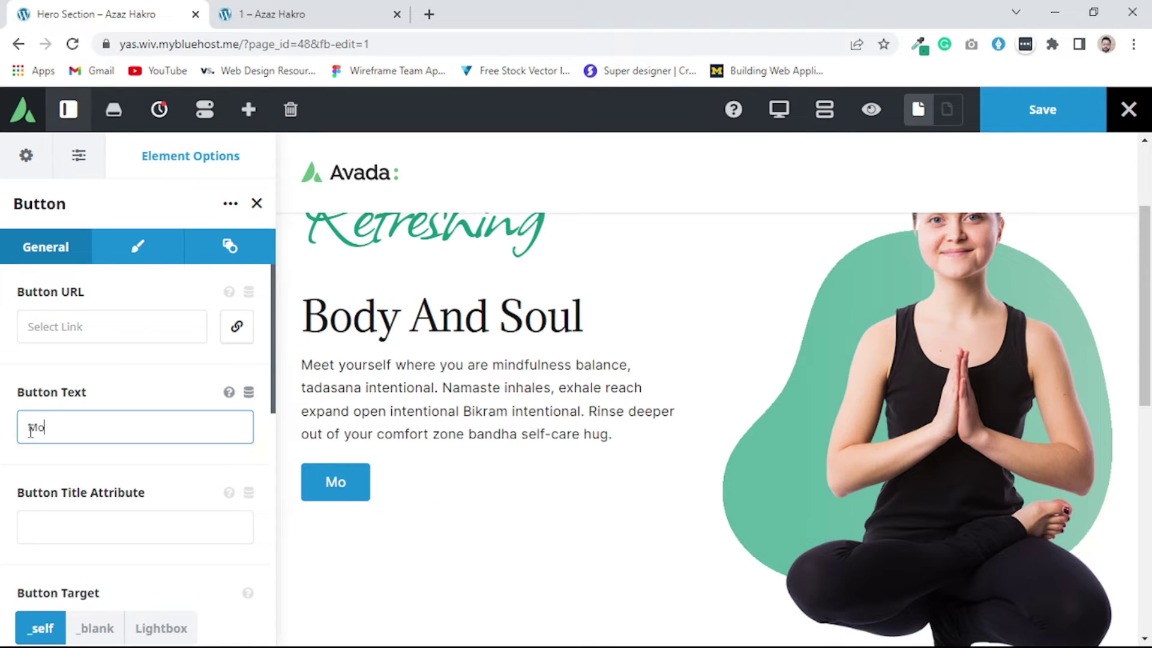
text(re info)
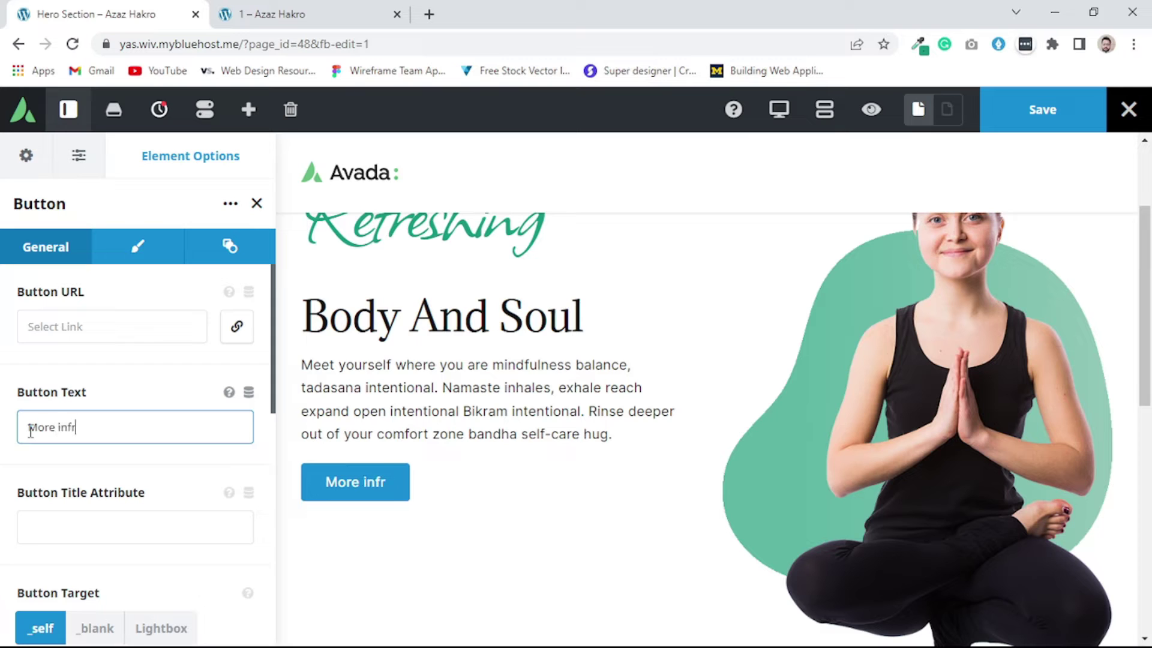
key(BackSpace)
text(r)
key(BackSpace)
key(BackSpace)
key(BackSpace)
key(BackSpace)
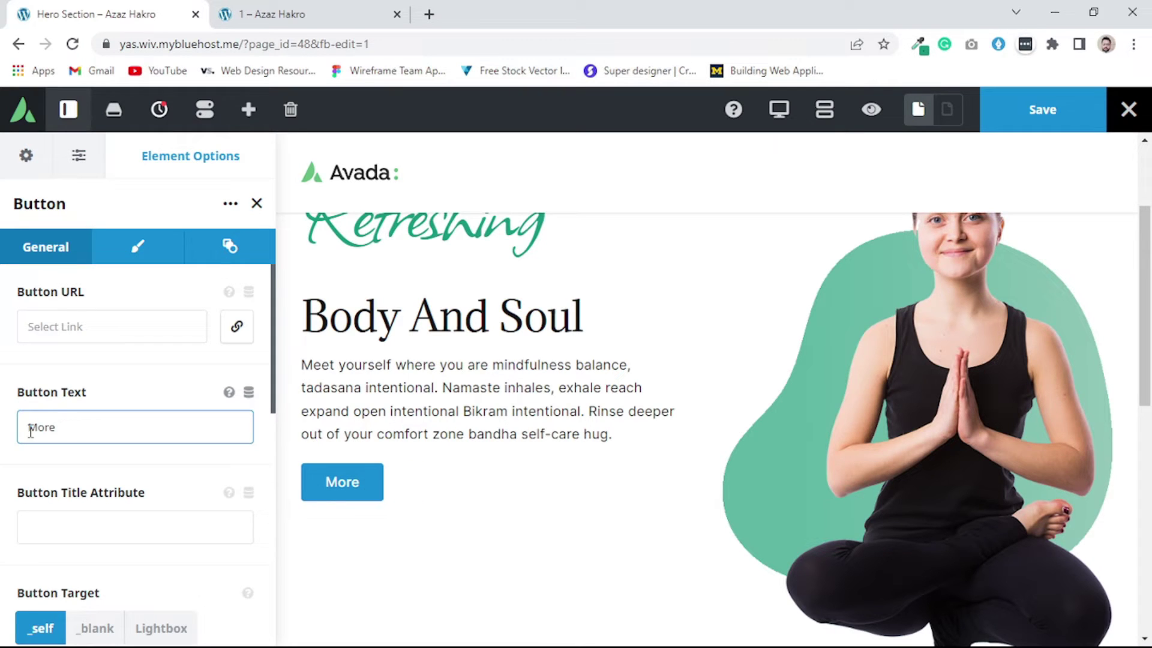
text(Inform)
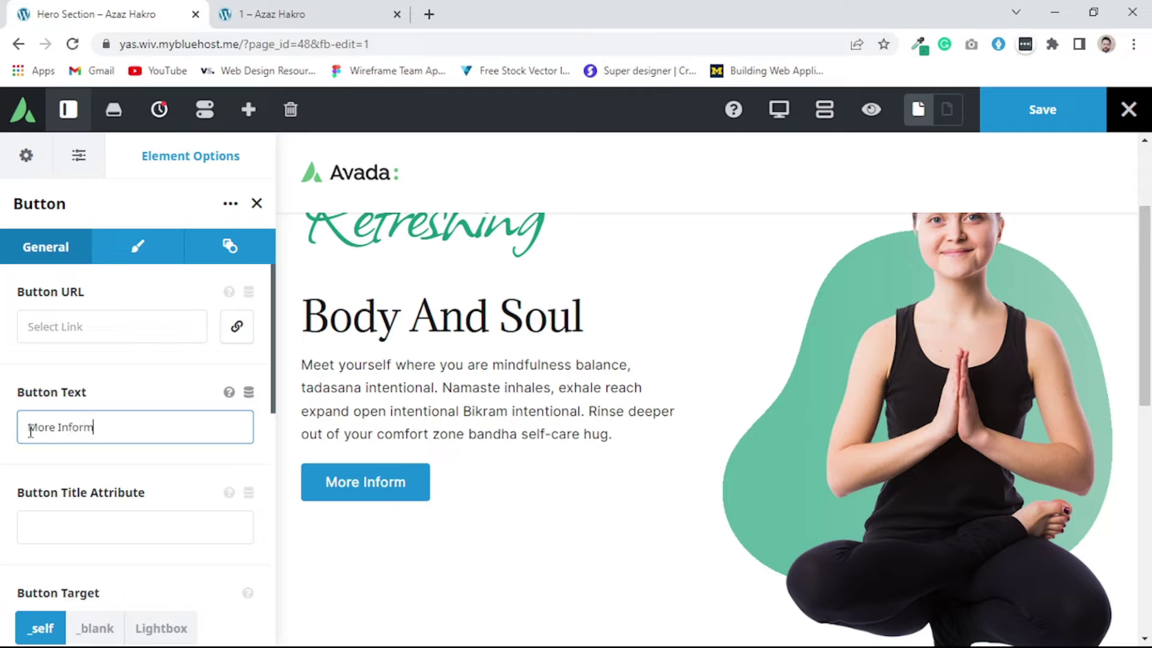
text(ation)
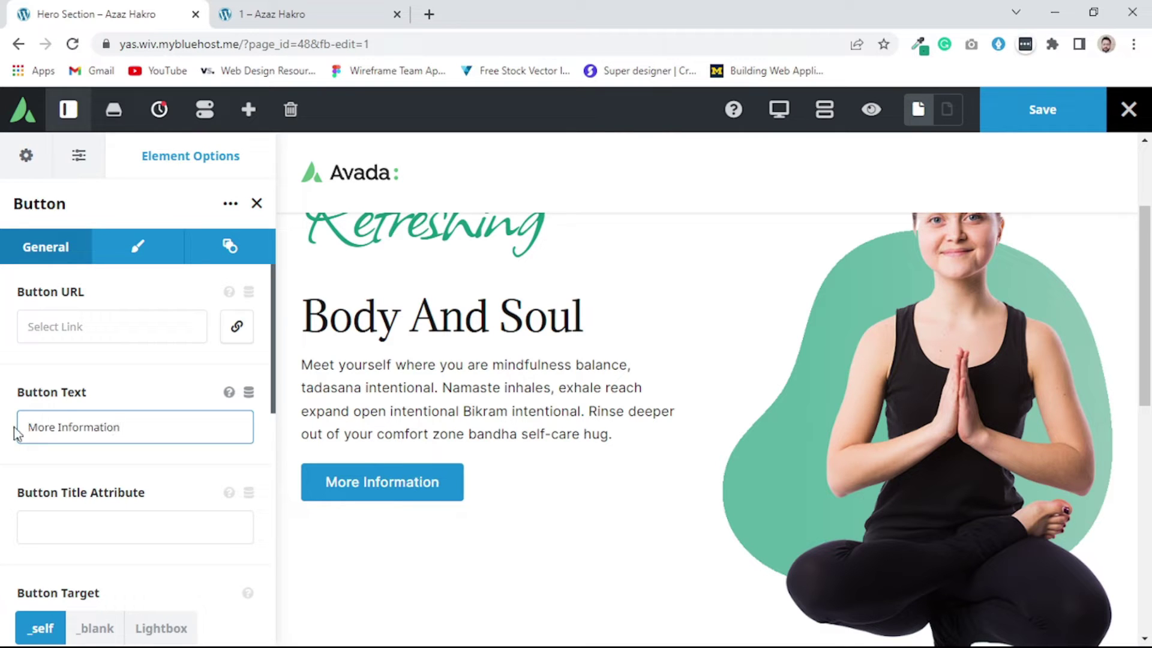
scroll(65, 411, down, 3)
scroll(110, 432, up, 3)
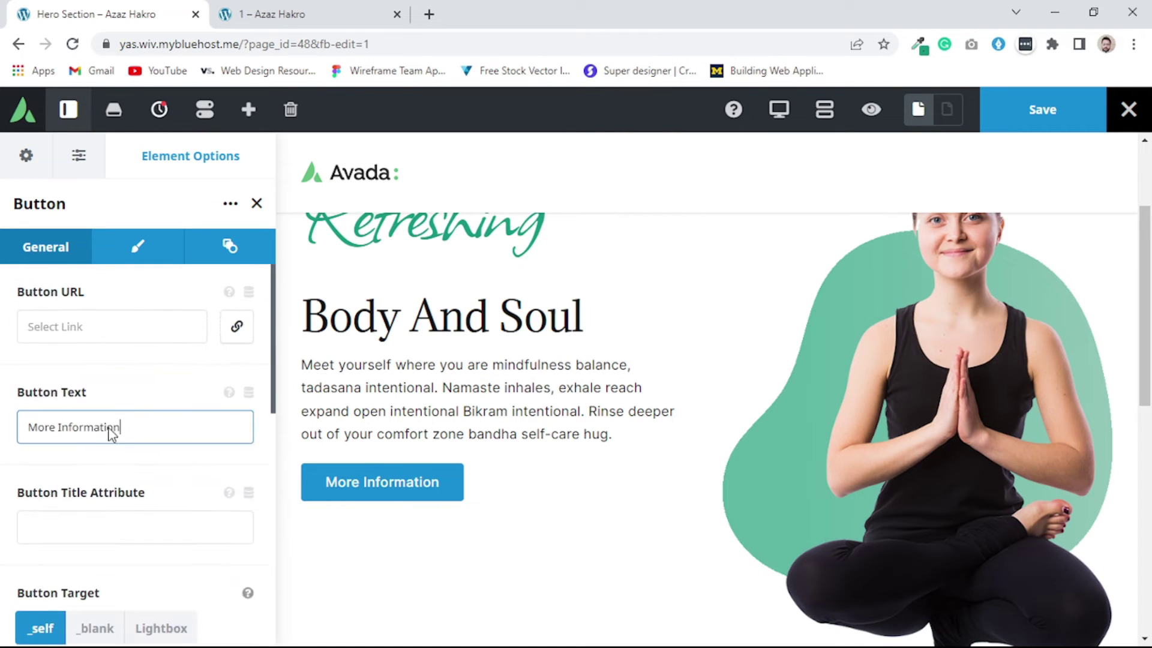
- Switch the button to the Custom style and set its gradient start and end colors to #19977d
click(134, 259)
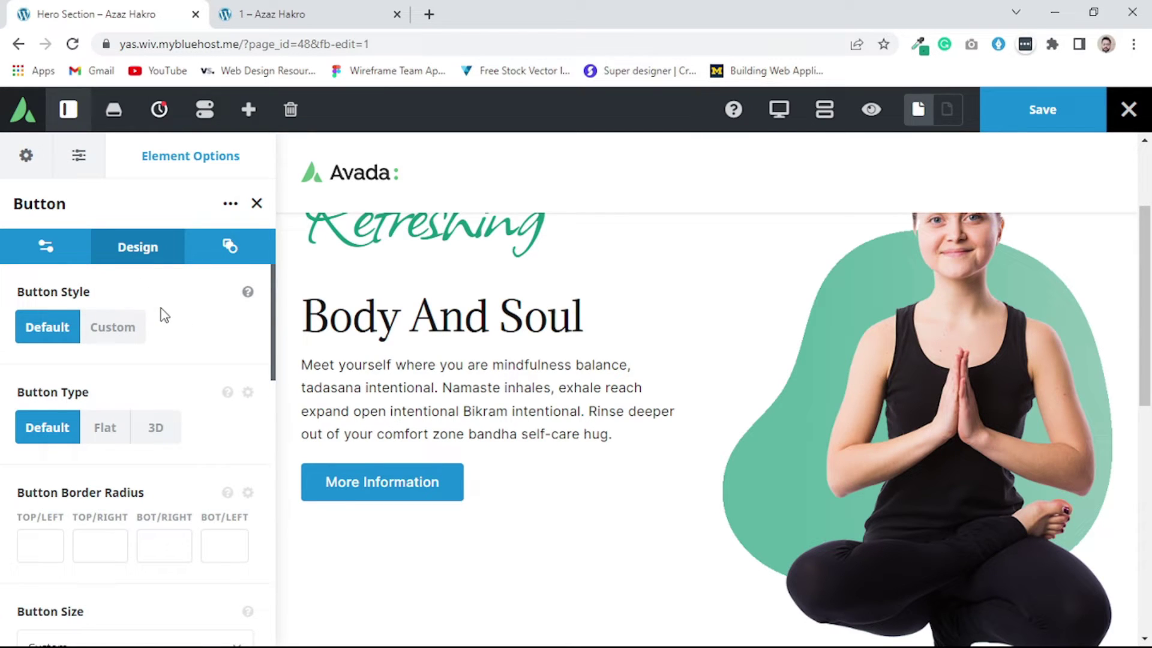
click(114, 333)
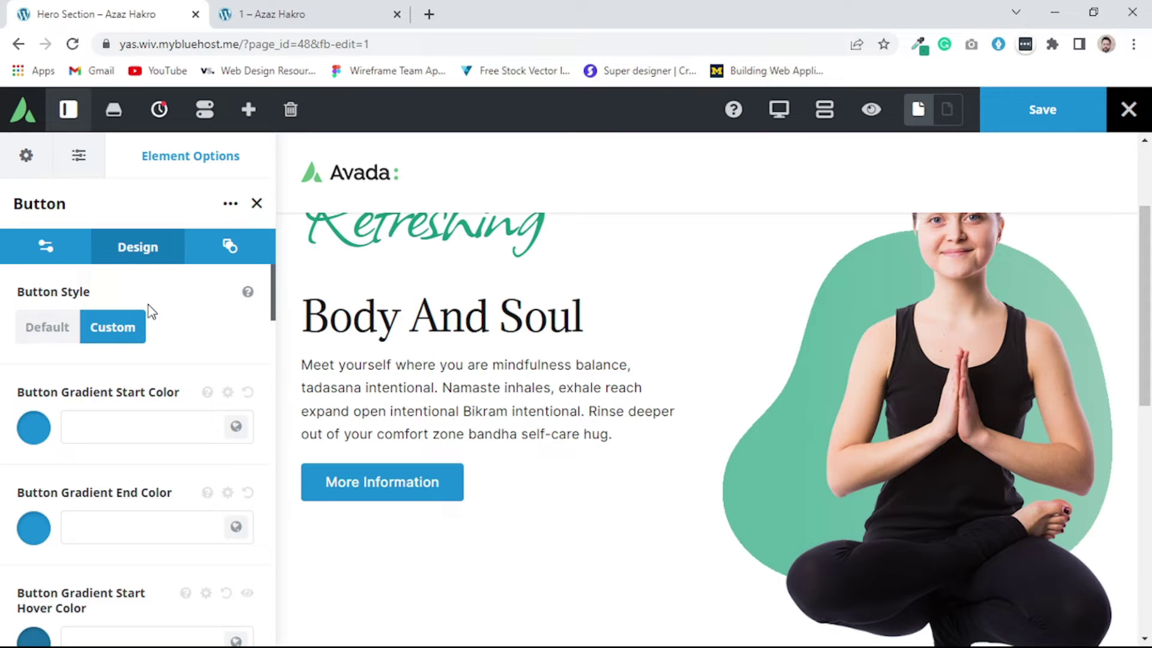
scroll(174, 333, down, 1)
click(154, 340)
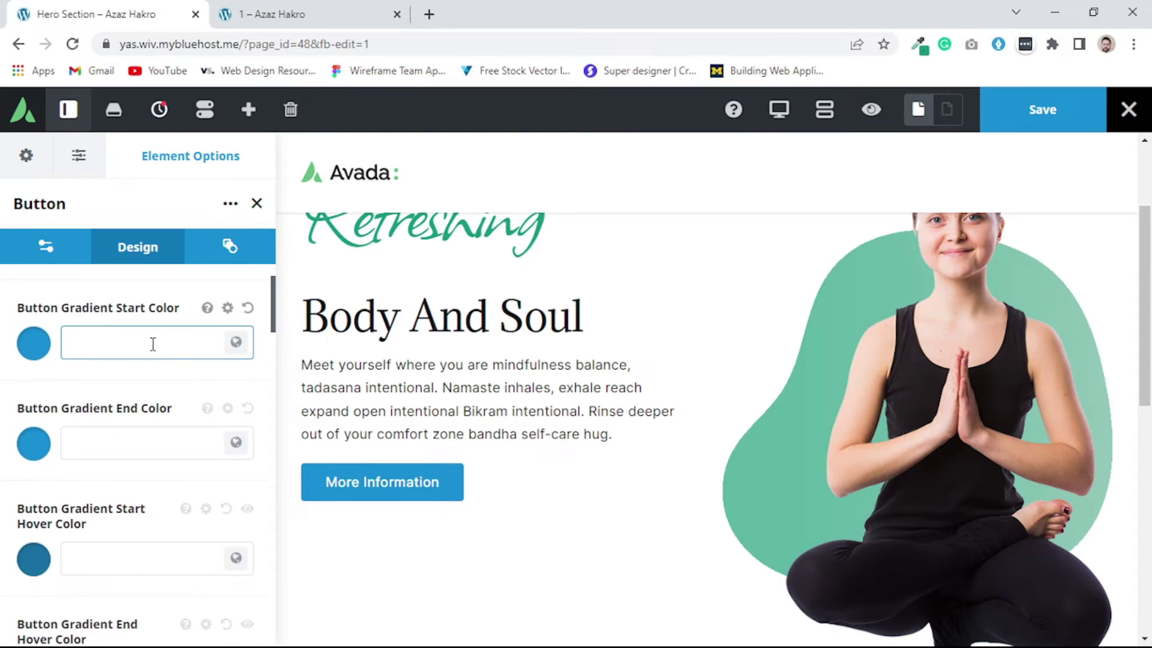
text(#19977d)
click(153, 440)
text(#19977d)
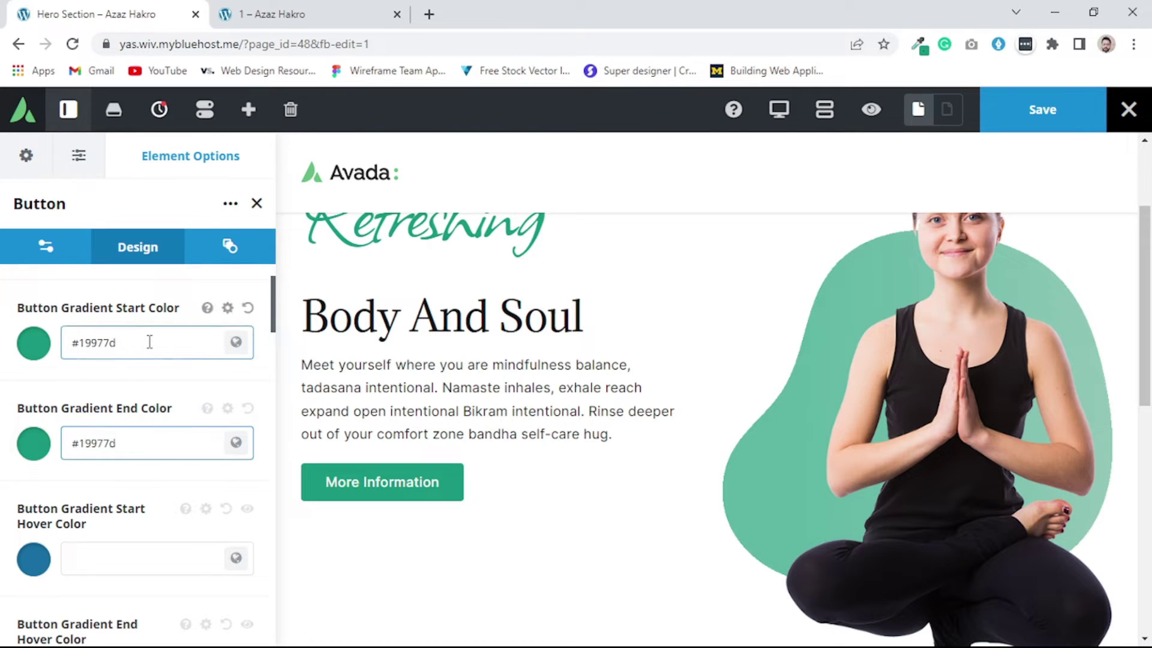
- Set the button's padding to 20 top, 25 right, 20 bottom and 25 left
scroll(150, 341, down, 2)
scroll(150, 348, down, 4)
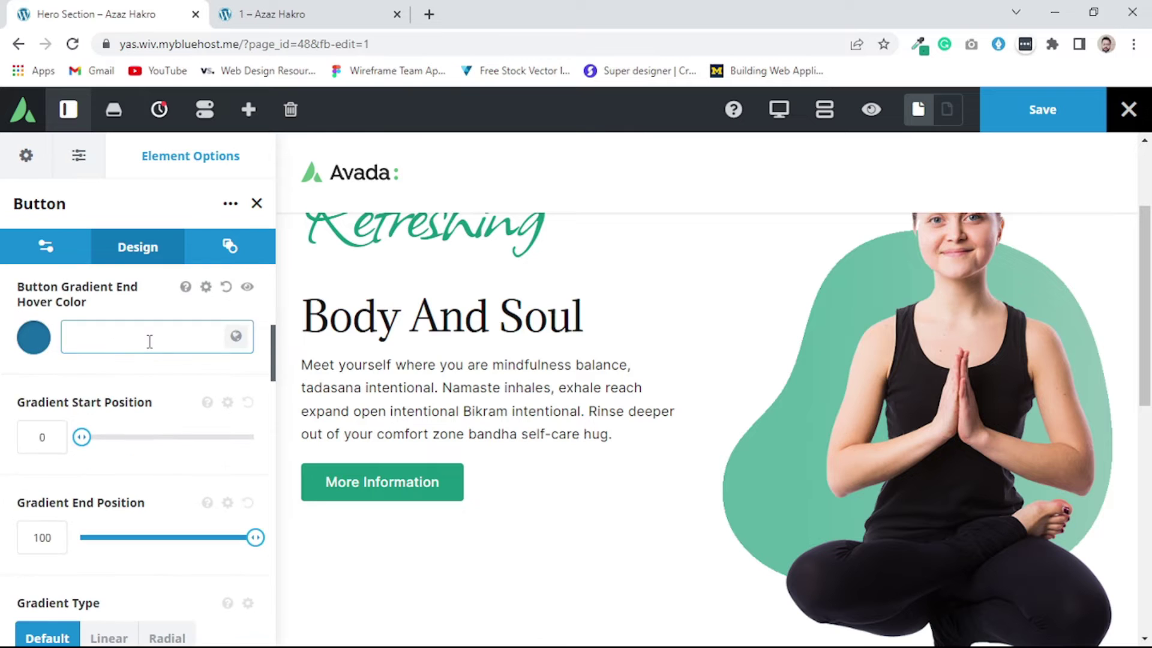
scroll(150, 347, down, 9)
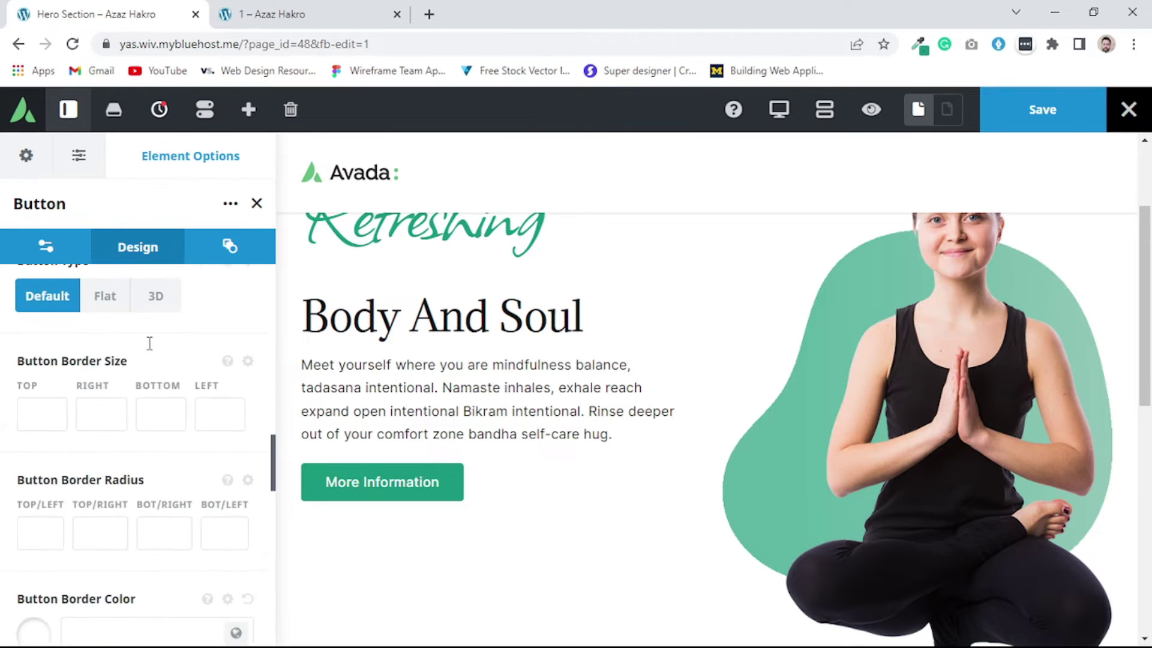
scroll(150, 345, up, 2)
scroll(150, 343, down, 6)
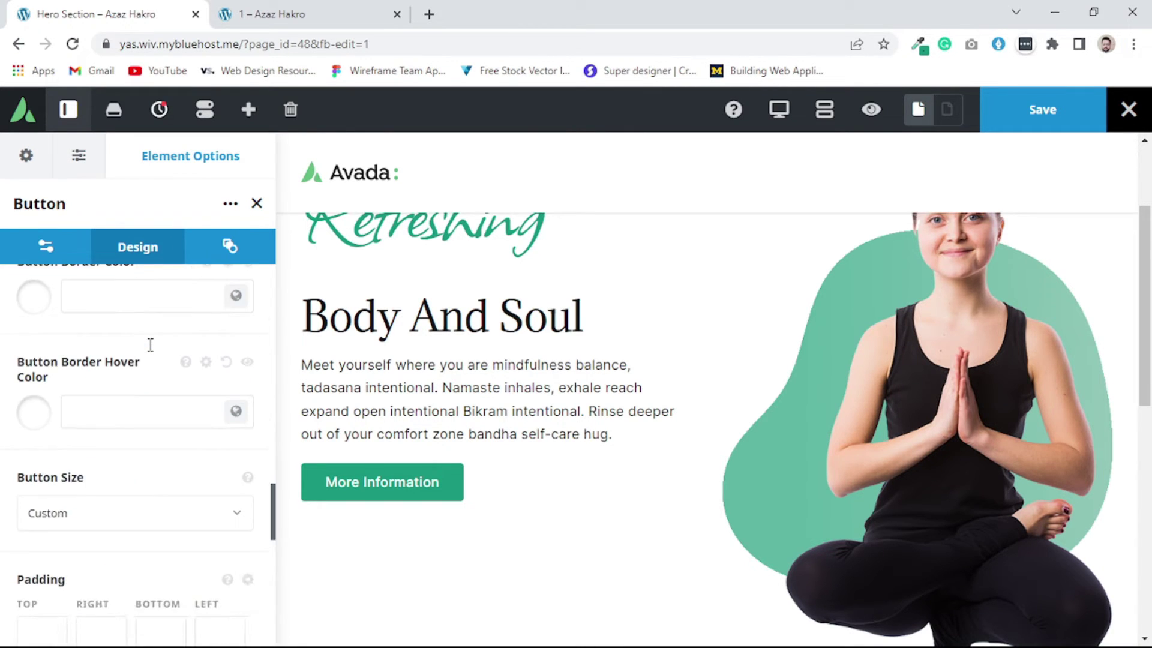
click(51, 376)
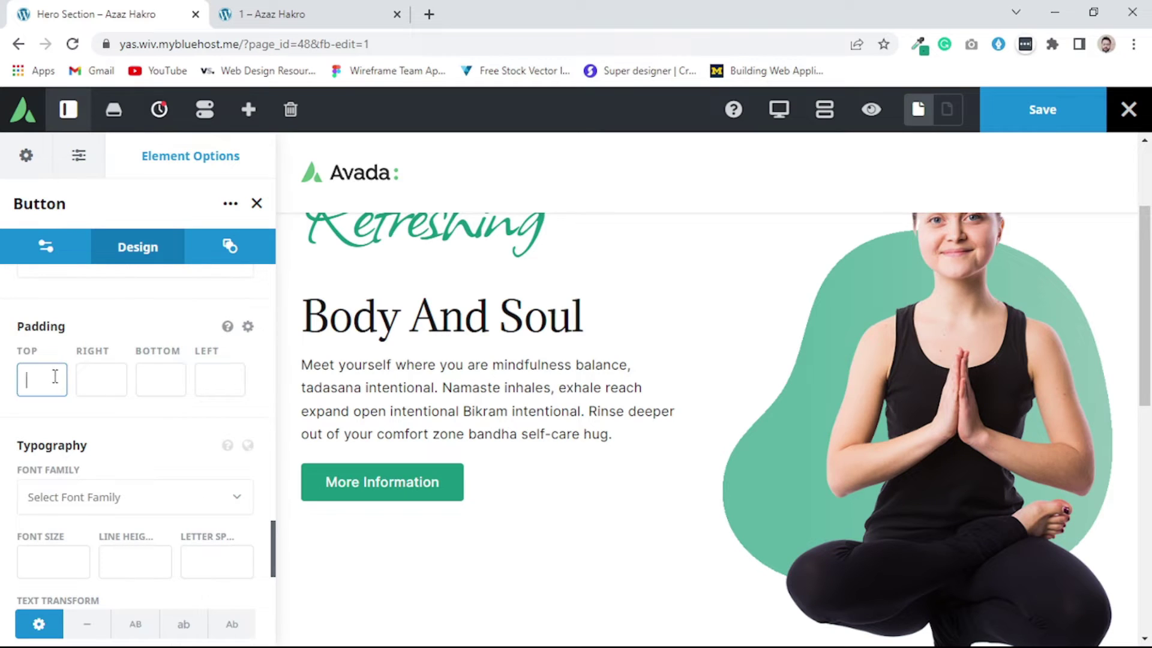
text(20)
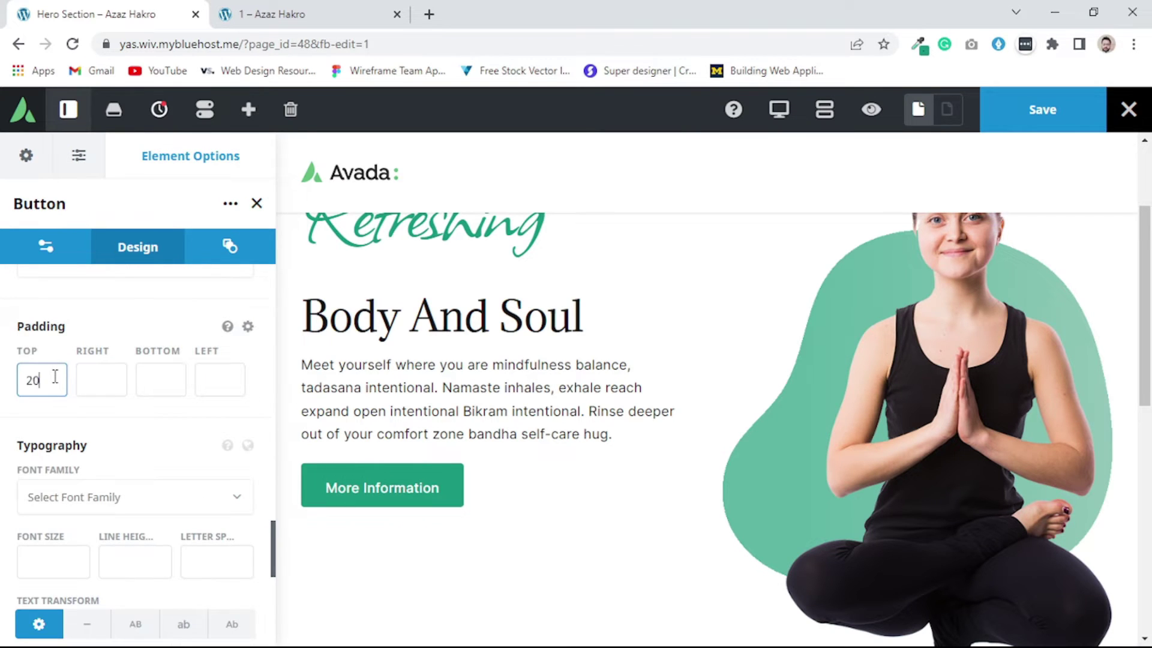
key(Tab)
text(25)
key(Tab)
text(20)
key(Tab)
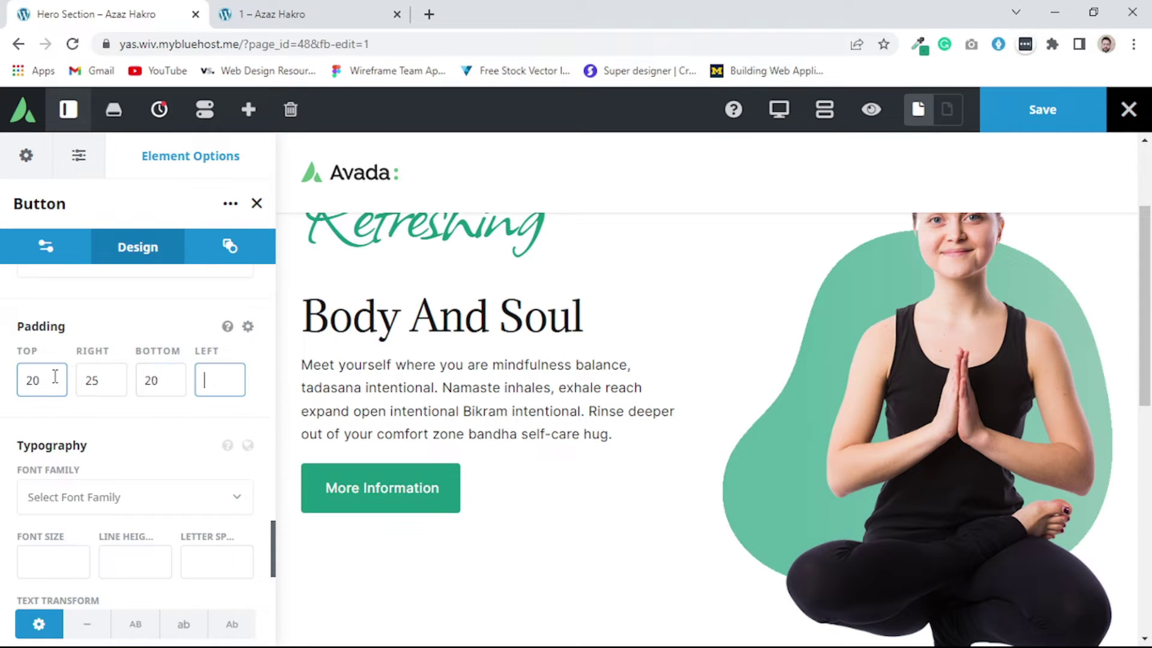
text(25)
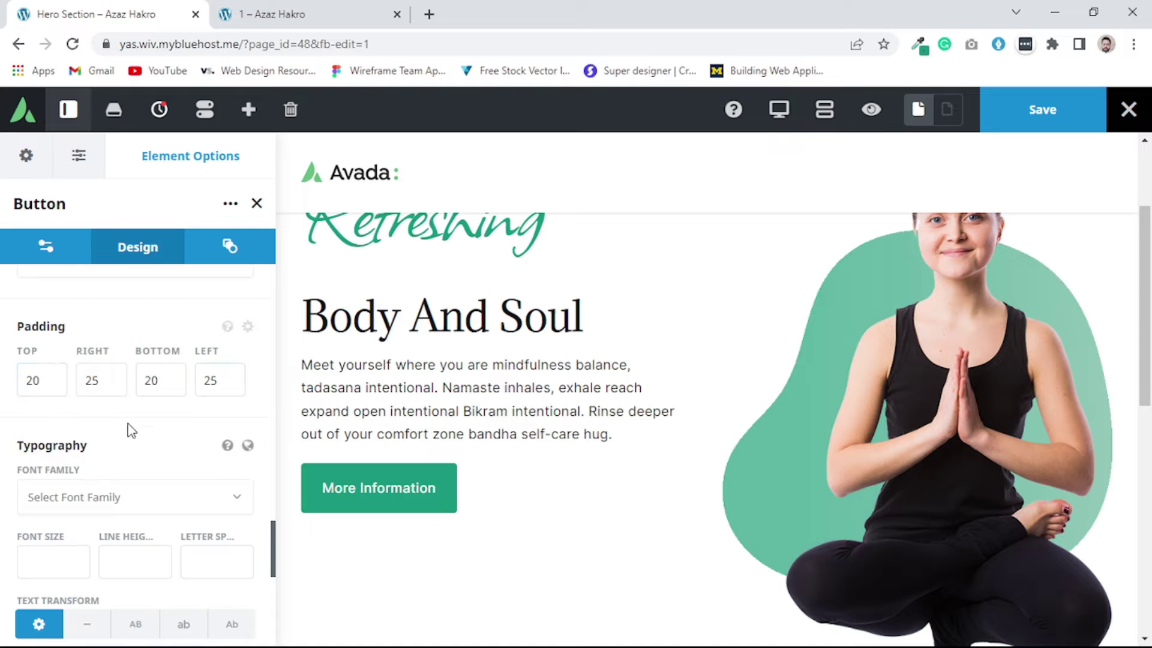
- Set the font family of the "More Information" button to Adamina
scroll(130, 432, down, 3)
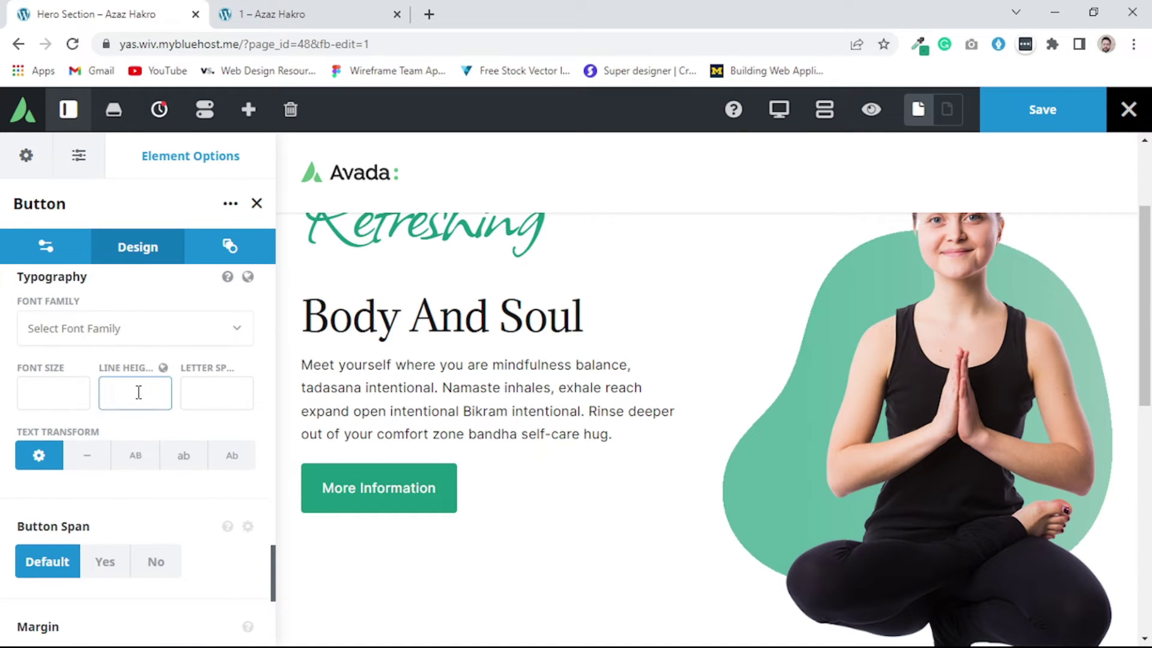
scroll(129, 408, up, 2)
click(130, 420)
text(ada)
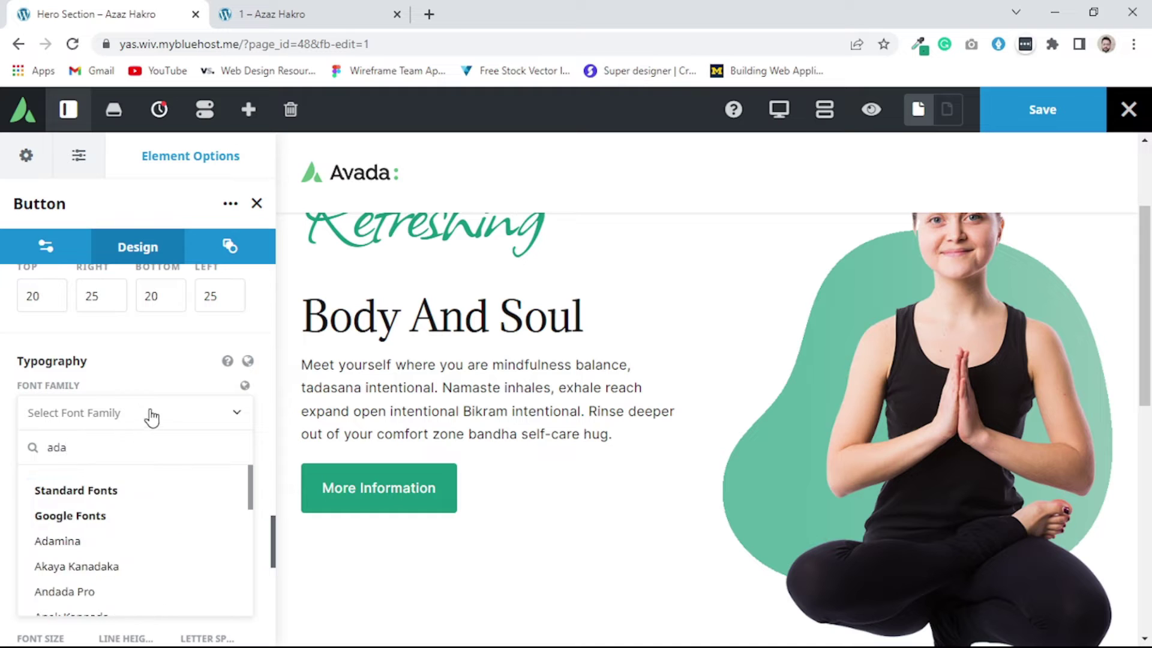
click(111, 541)
scroll(96, 461, down, 3)
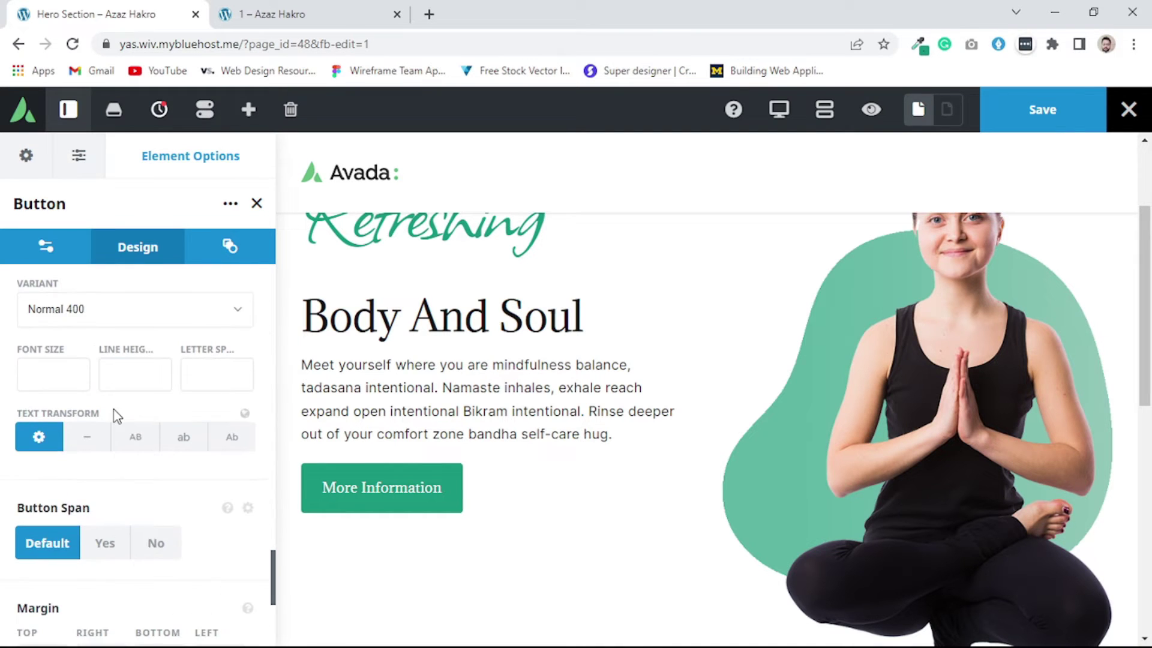
- Add the double right-pointing angle icon to the button and position it to the right of the text
scroll(115, 416, down, 2)
scroll(112, 417, down, 4)
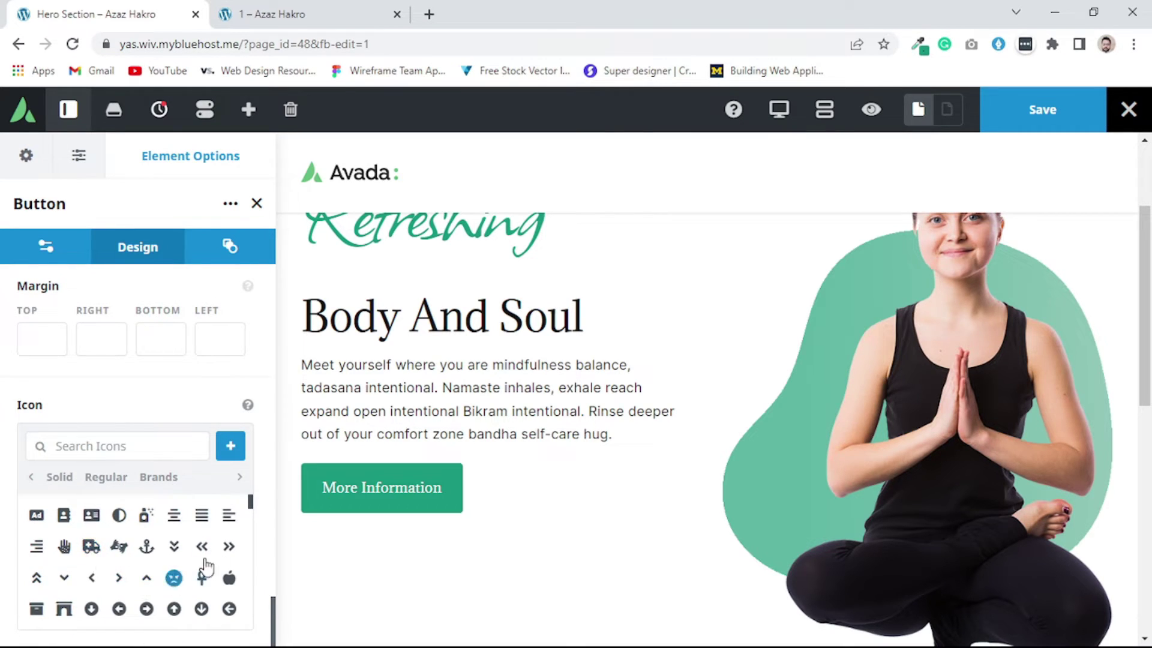
click(231, 546)
scroll(130, 420, down, 3)
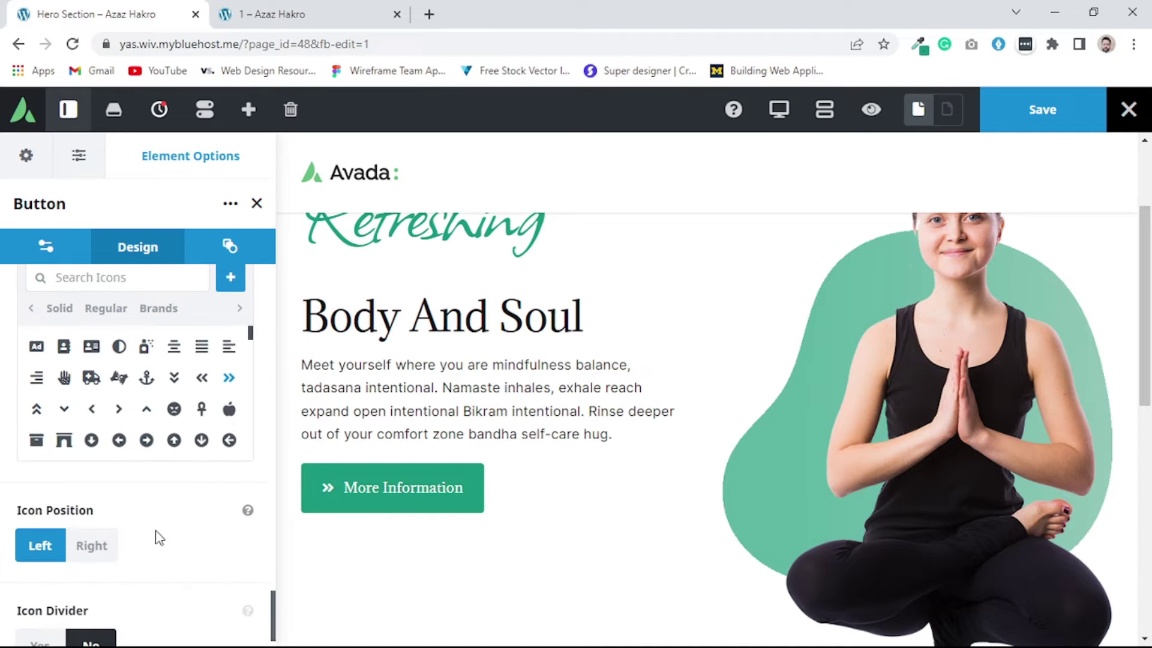
click(85, 553)
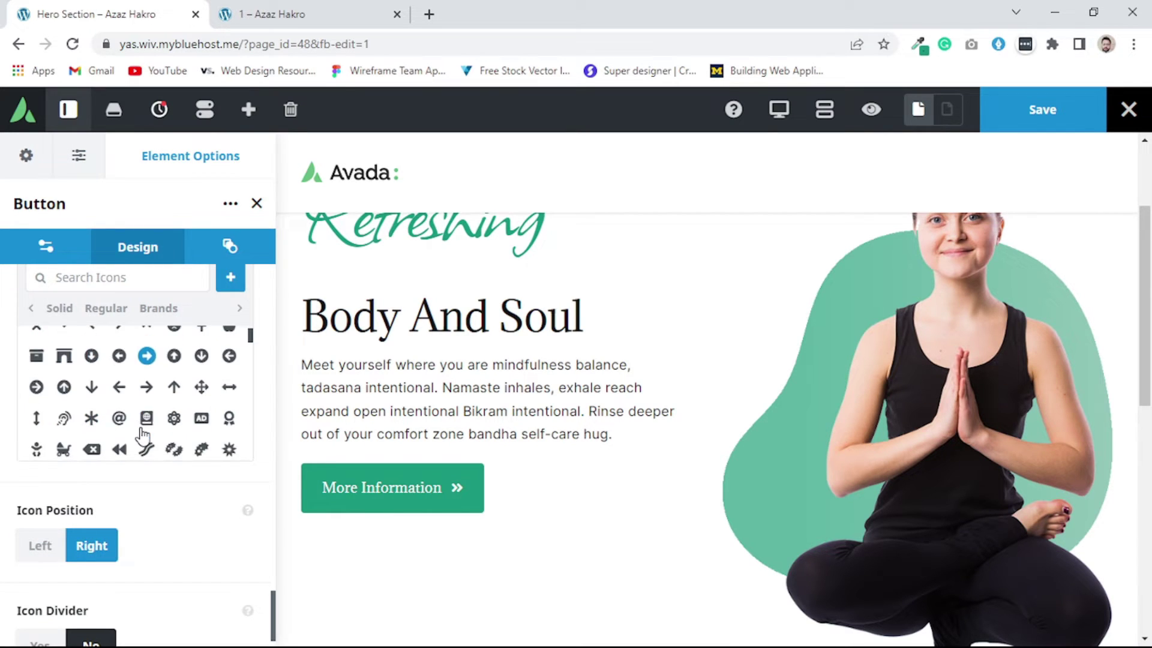
- Review the headings, paragraph and button together in the page preview
scroll(146, 435, up, 9)
scroll(149, 432, up, 20)
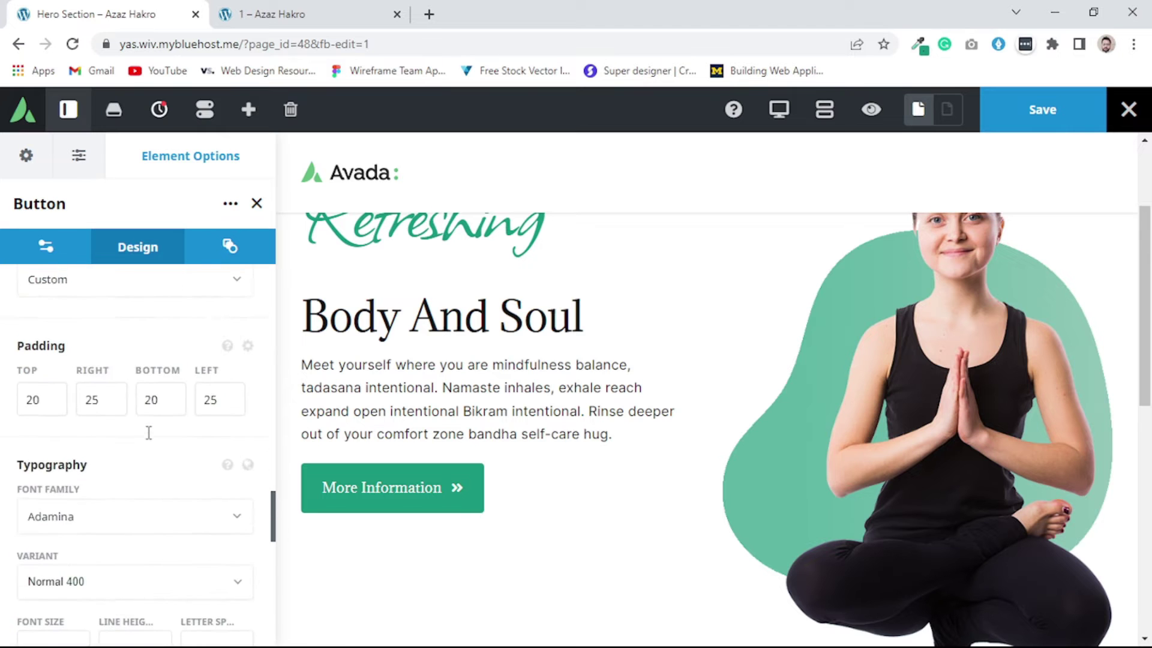
scroll(149, 432, up, 3)
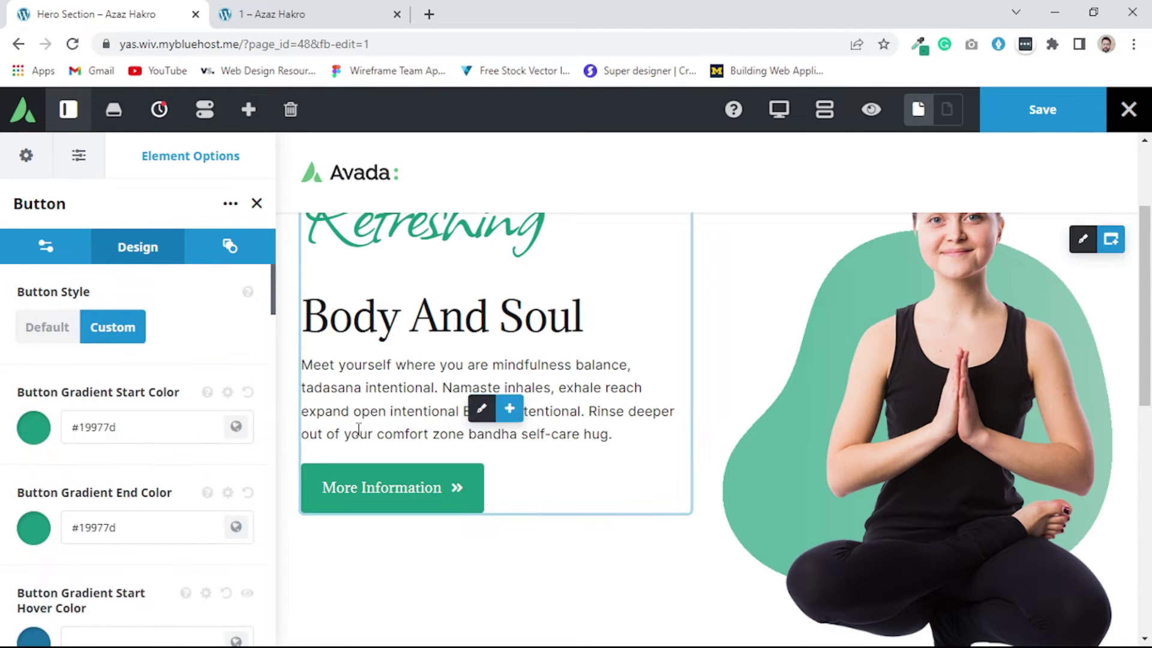
scroll(667, 368, up, 3)
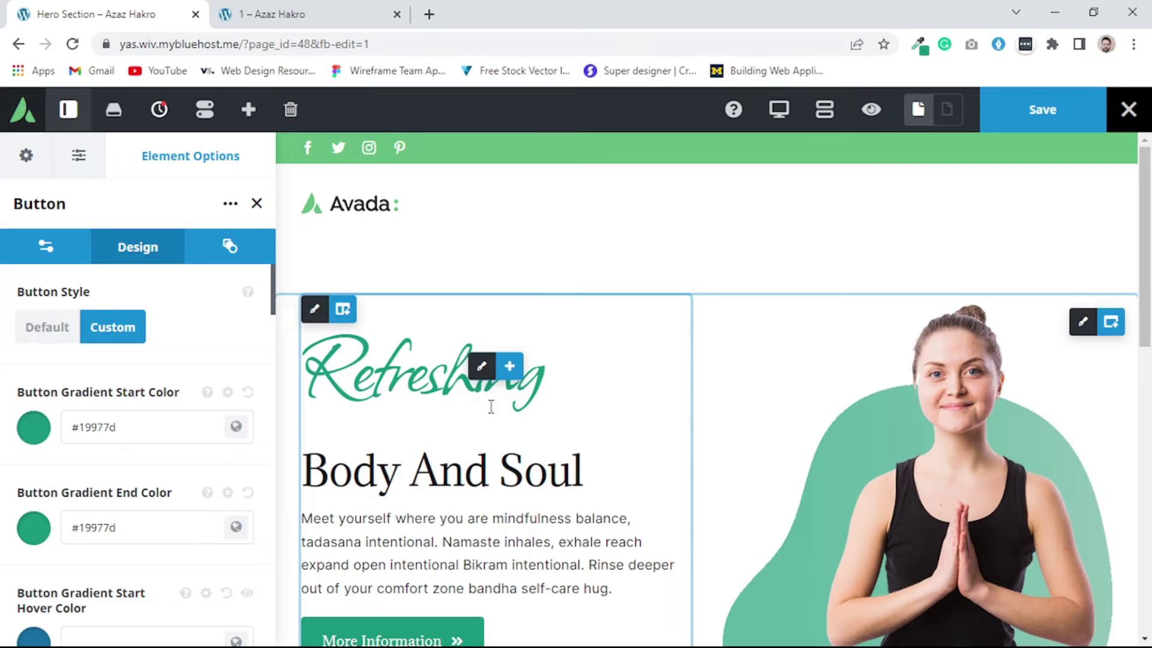
scroll(496, 418, down, 3)
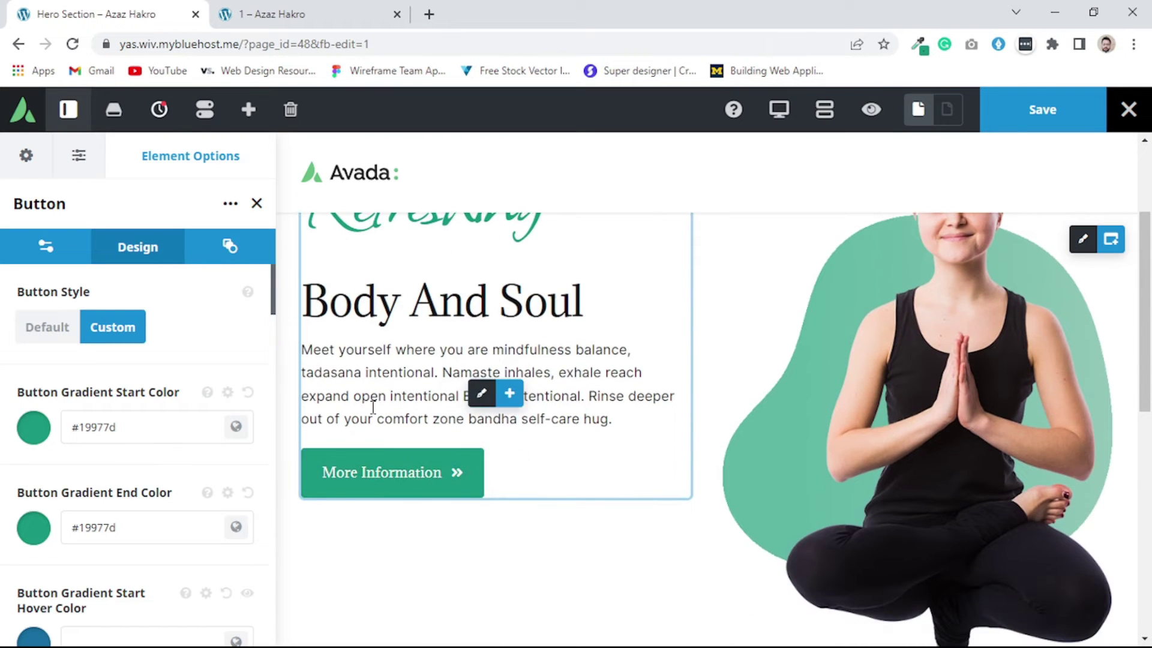
scroll(386, 465, up, 2)
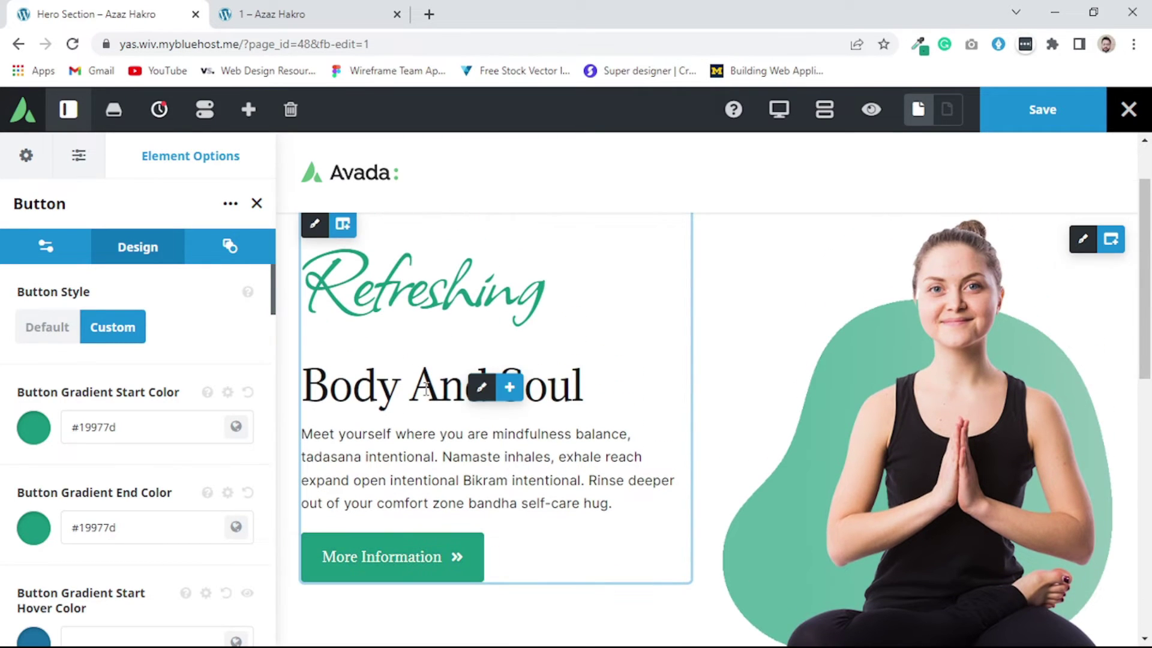
- Change the font color of the "Body And Soul" title to the green #21a537
click(426, 388)
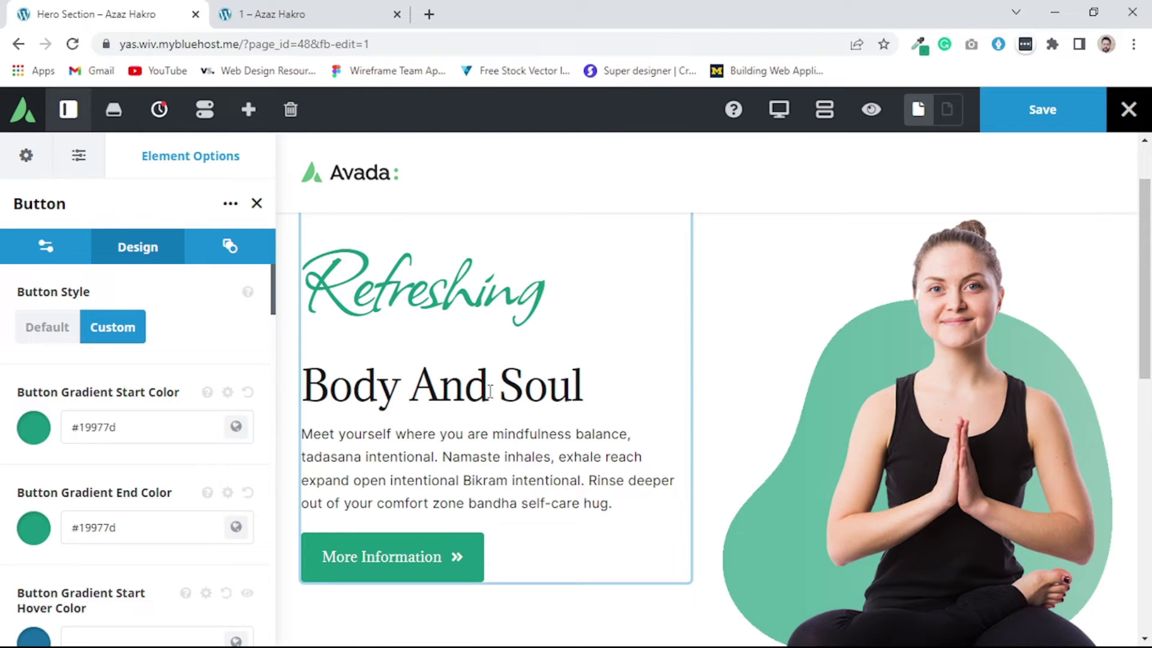
click(481, 388)
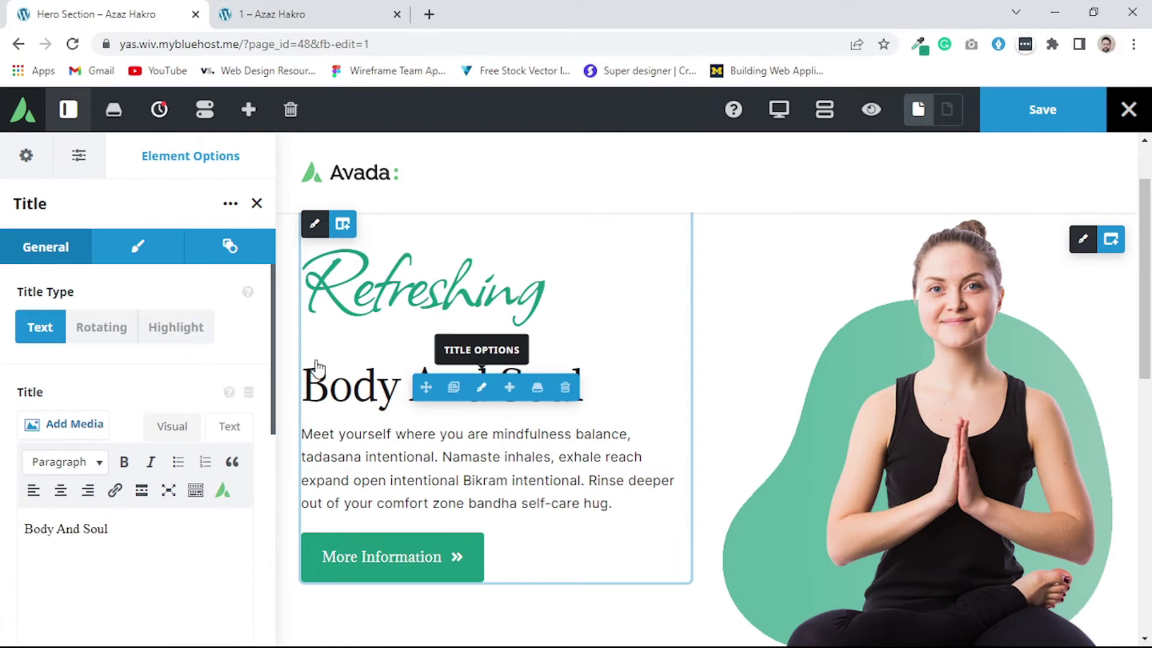
click(137, 246)
scroll(162, 412, down, 5)
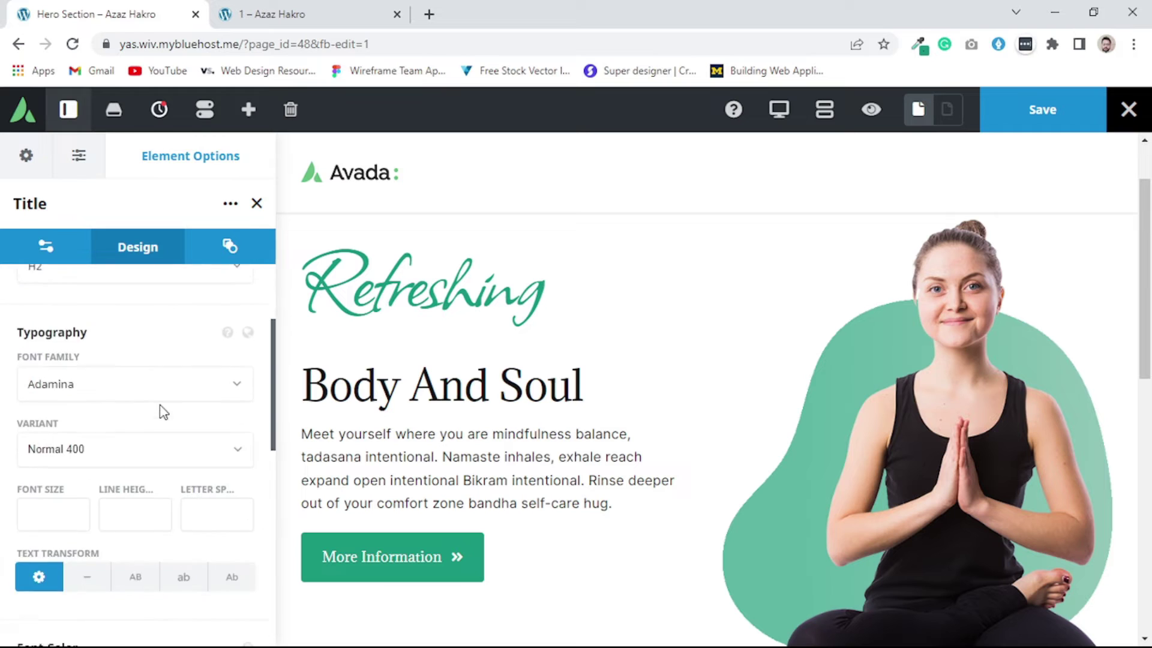
click(37, 506)
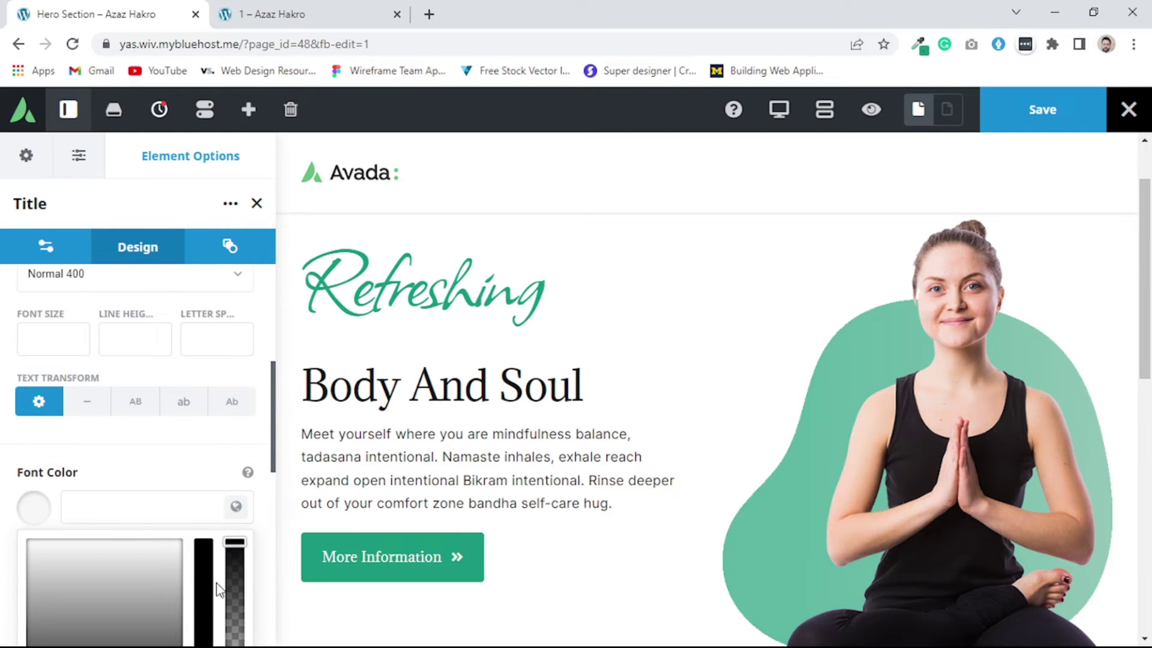
scroll(207, 583, down, 4)
scroll(84, 422, up, 3)
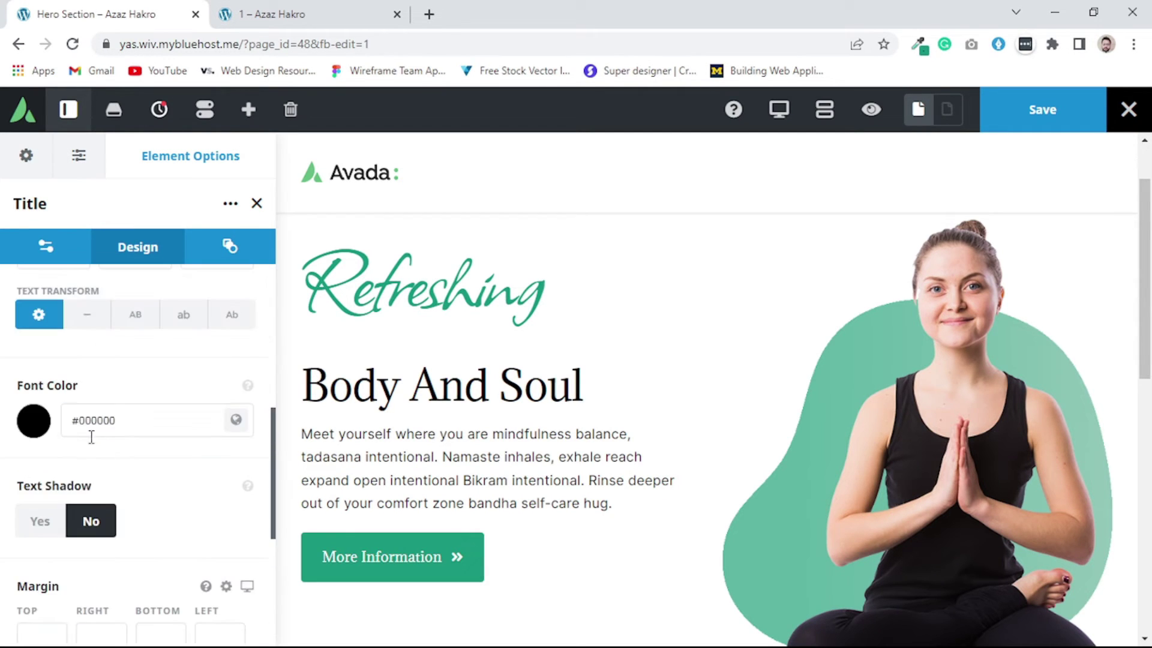
click(34, 420)
click(75, 492)
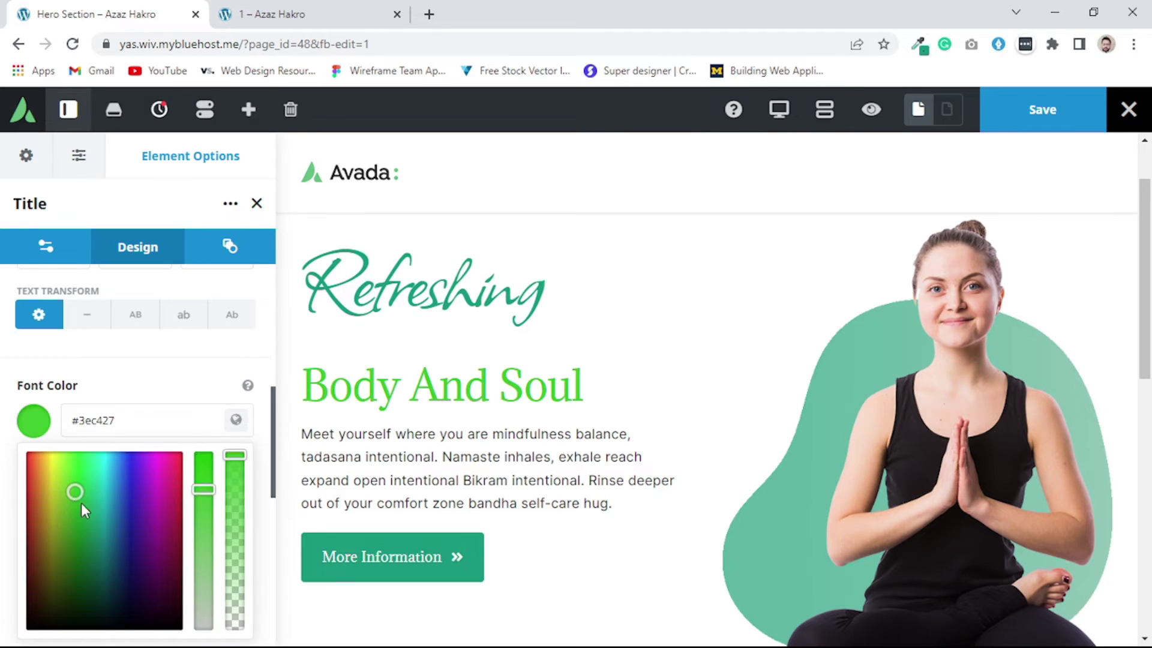
drag(77, 493, 87, 513)
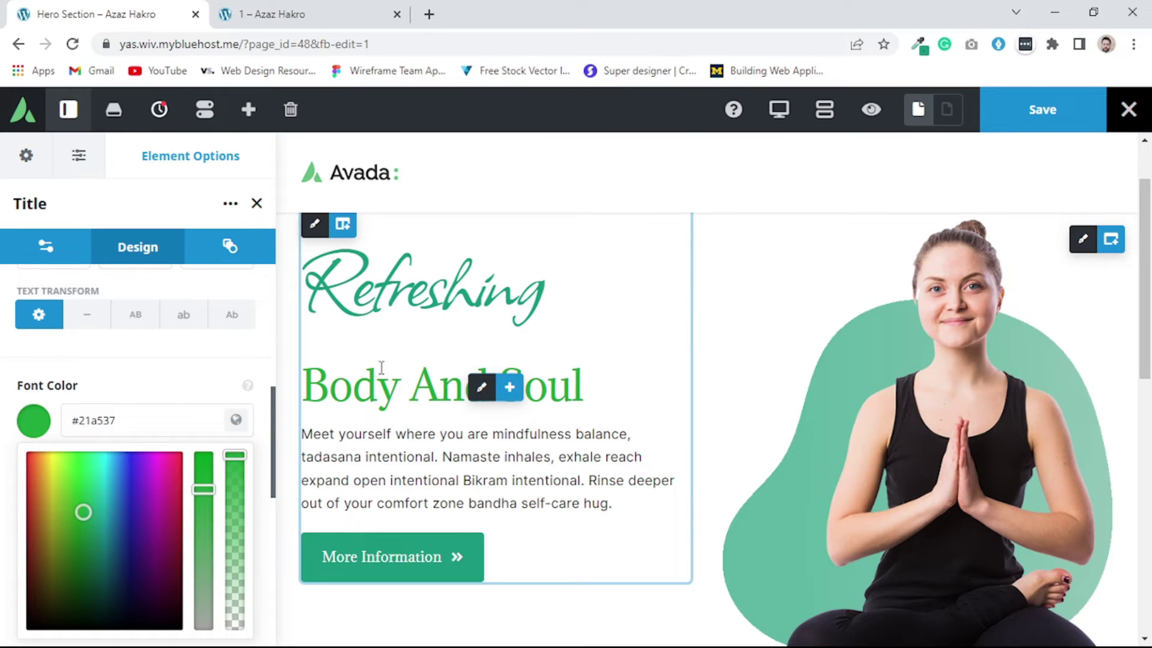
scroll(605, 312, down, 1)
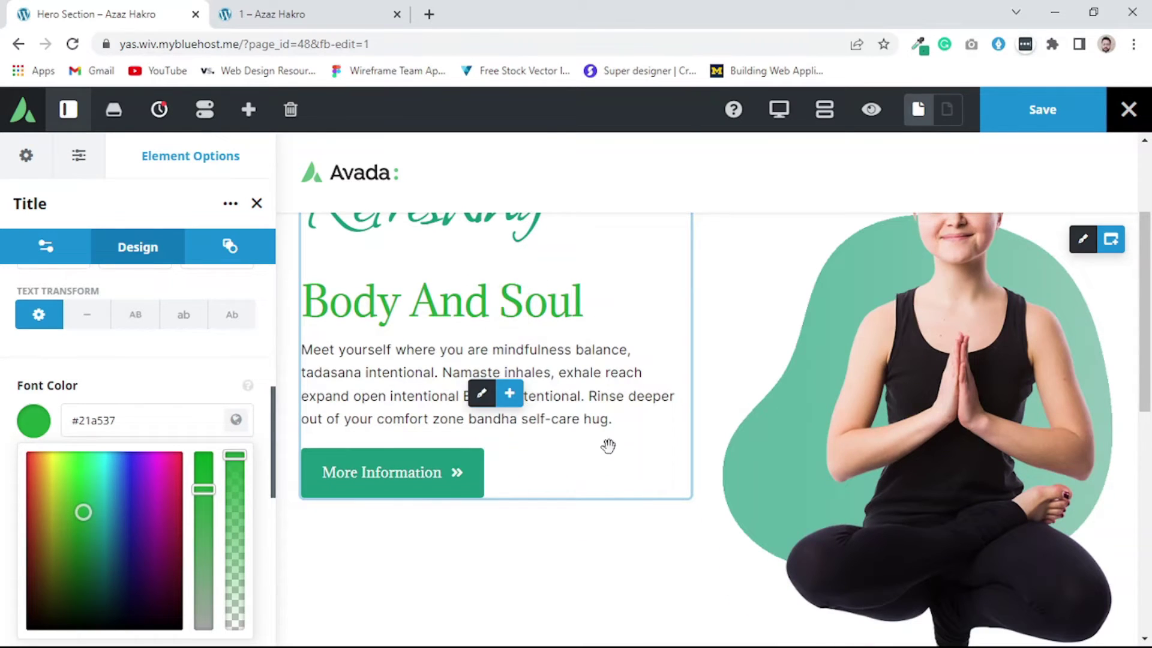
click(153, 380)
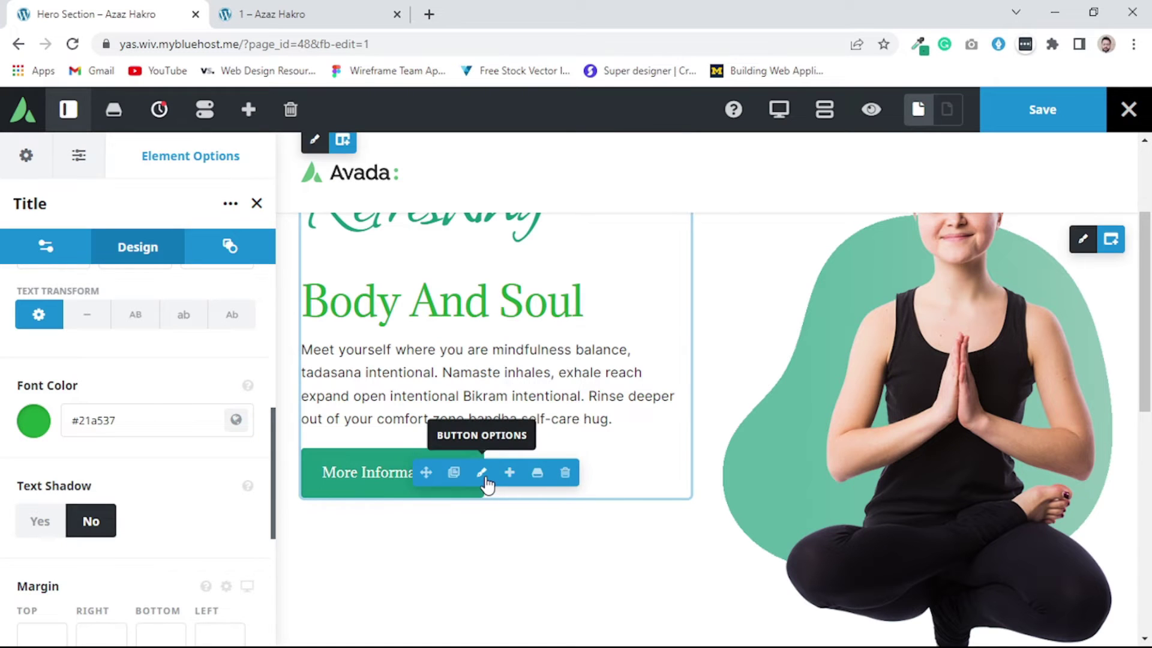
- Set the top margin of the "More Information" button to 20
click(486, 479)
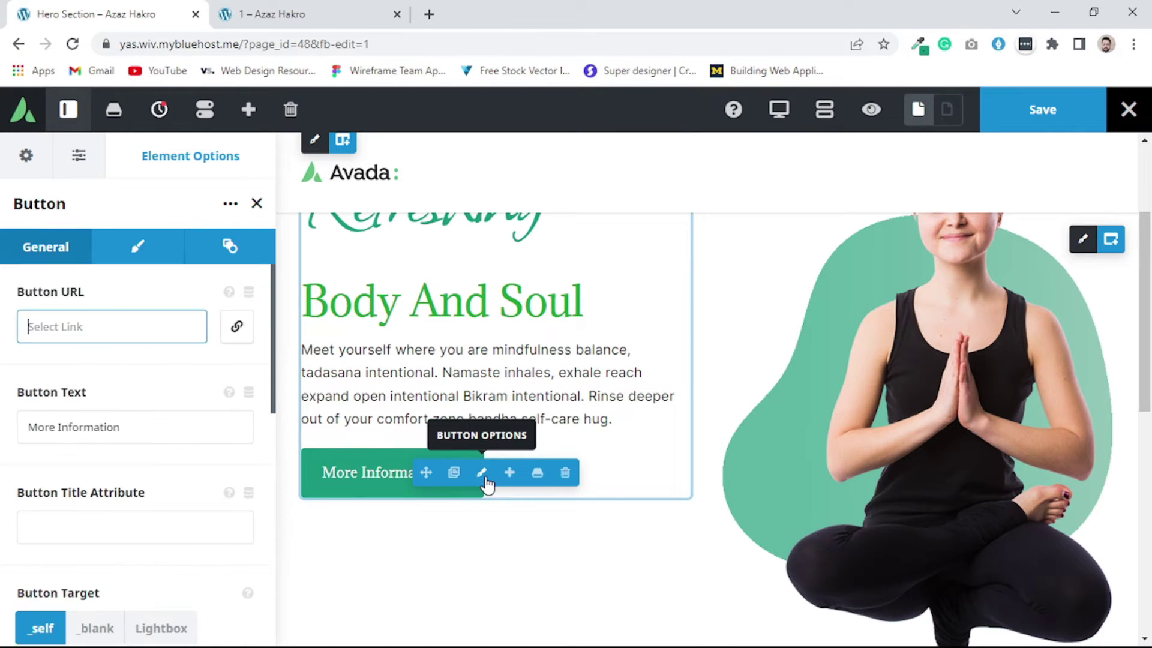
click(154, 270)
scroll(131, 406, down, 6)
scroll(133, 408, down, 10)
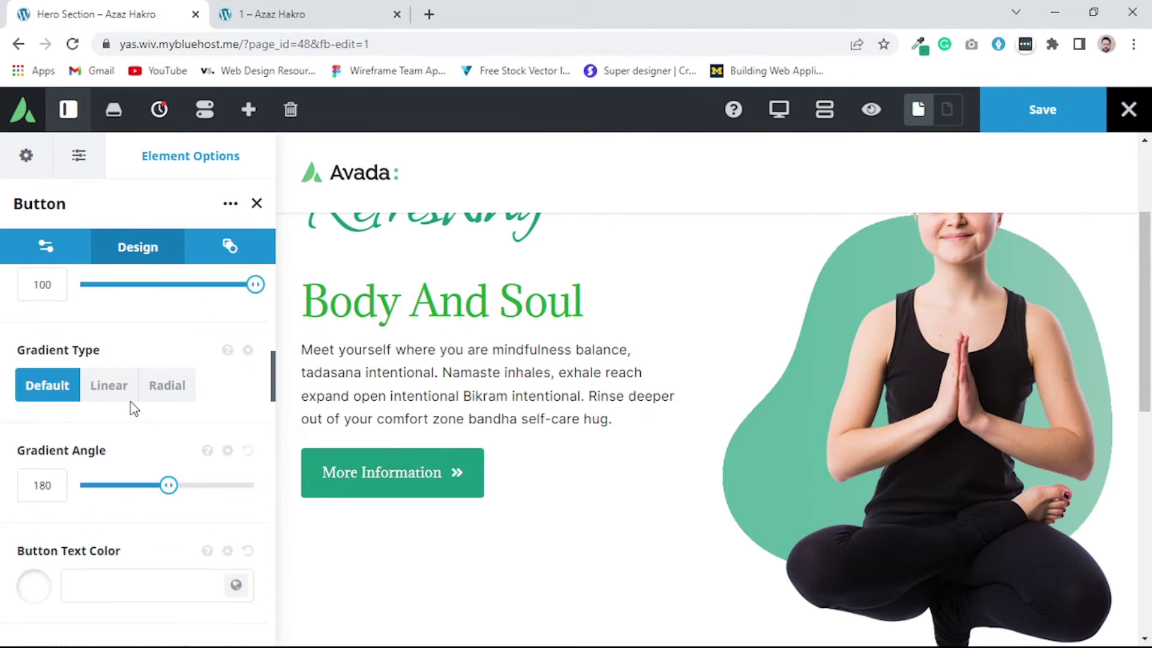
scroll(133, 408, down, 6)
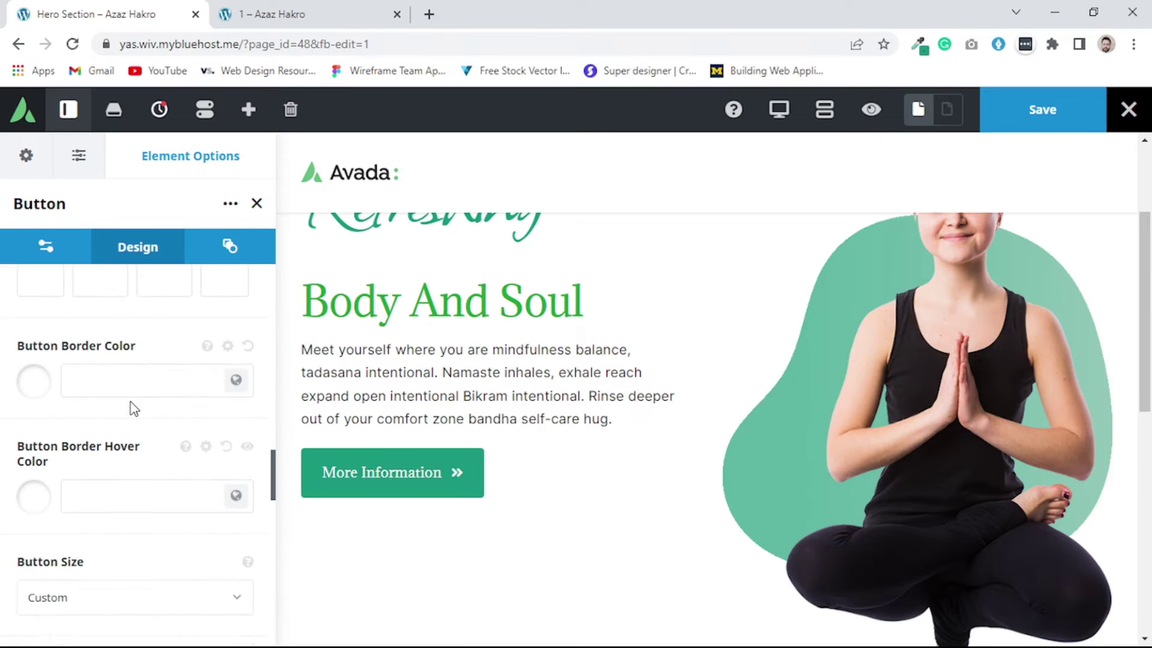
scroll(133, 409, down, 2)
scroll(132, 409, up, 3)
scroll(133, 408, down, 7)
scroll(132, 408, down, 3)
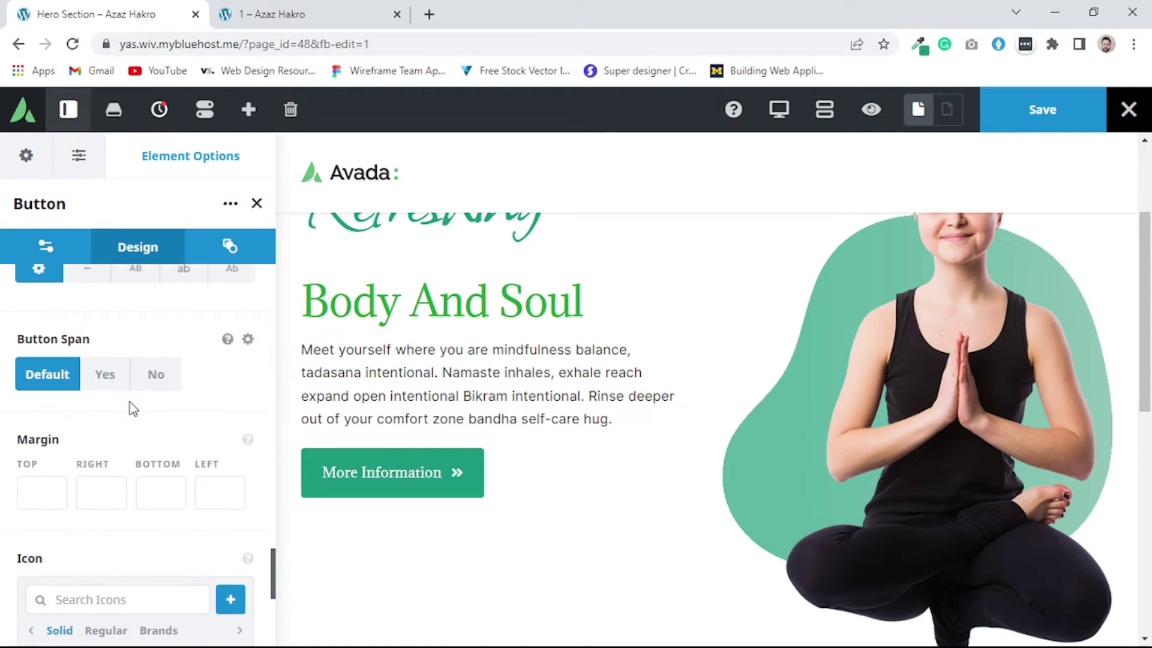
click(48, 489)
text(20)
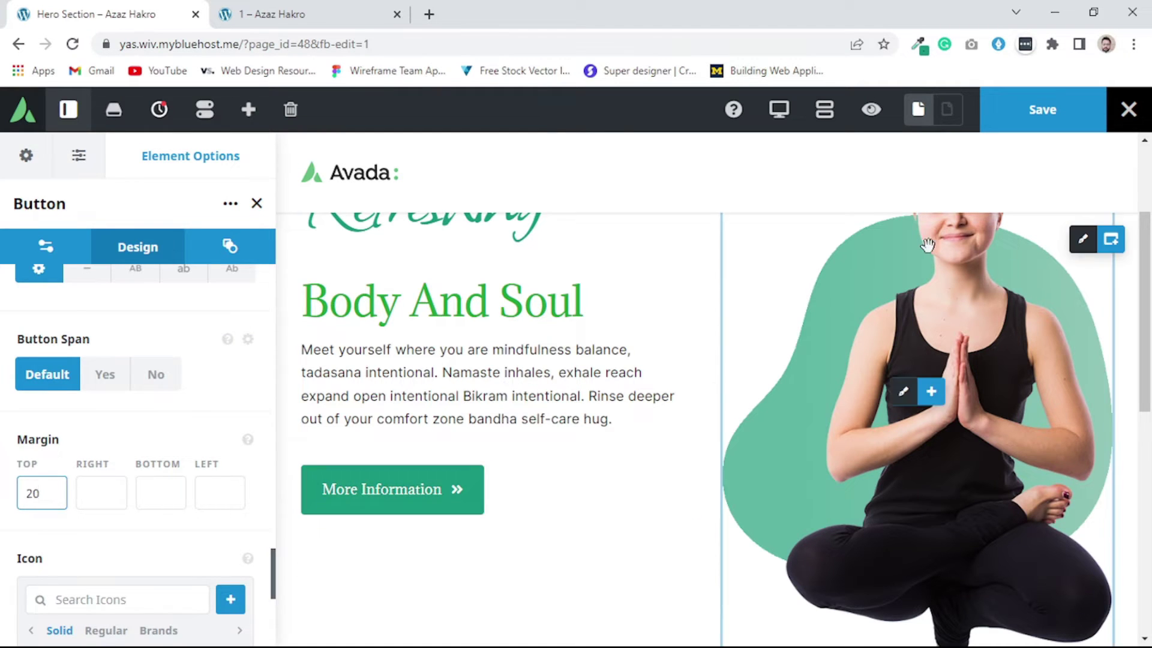
- Copy the font color code from the design options of the "Body And Soul" title
click(430, 307)
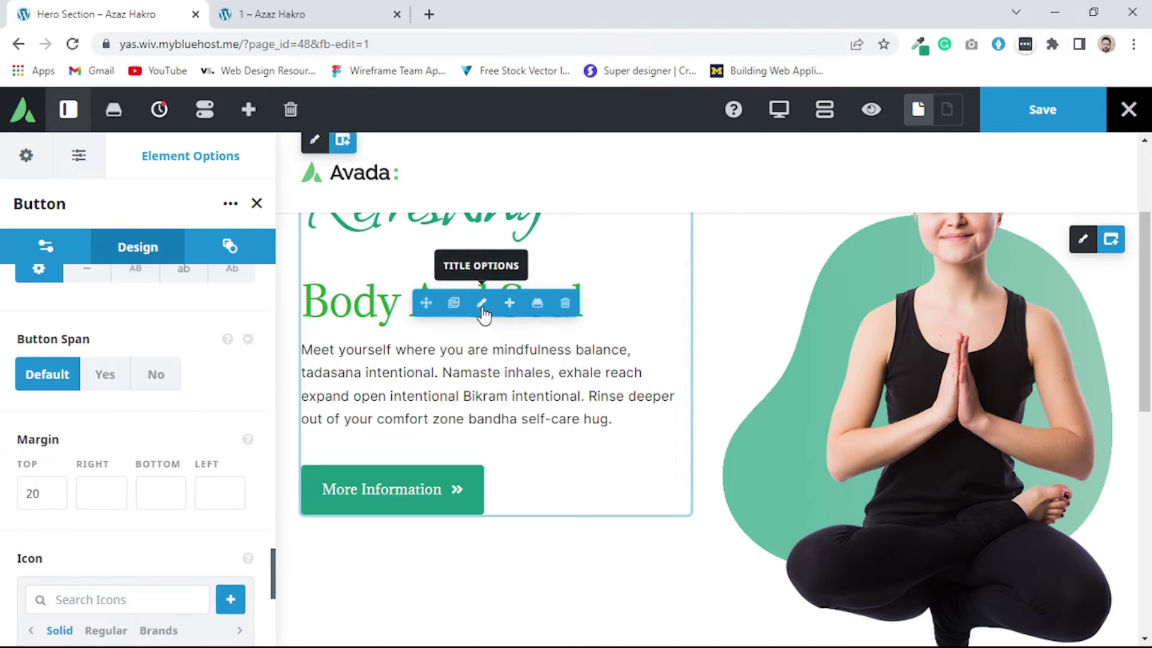
click(478, 303)
click(135, 244)
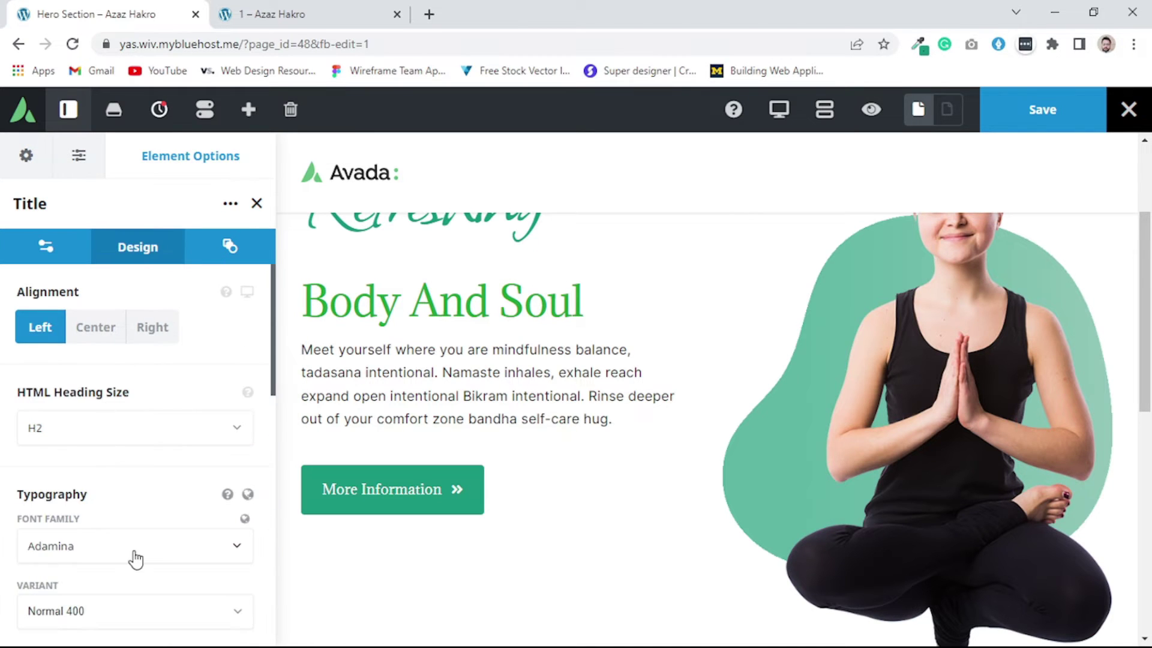
scroll(108, 480, down, 4)
click(134, 591)
drag(134, 592, 70, 591)
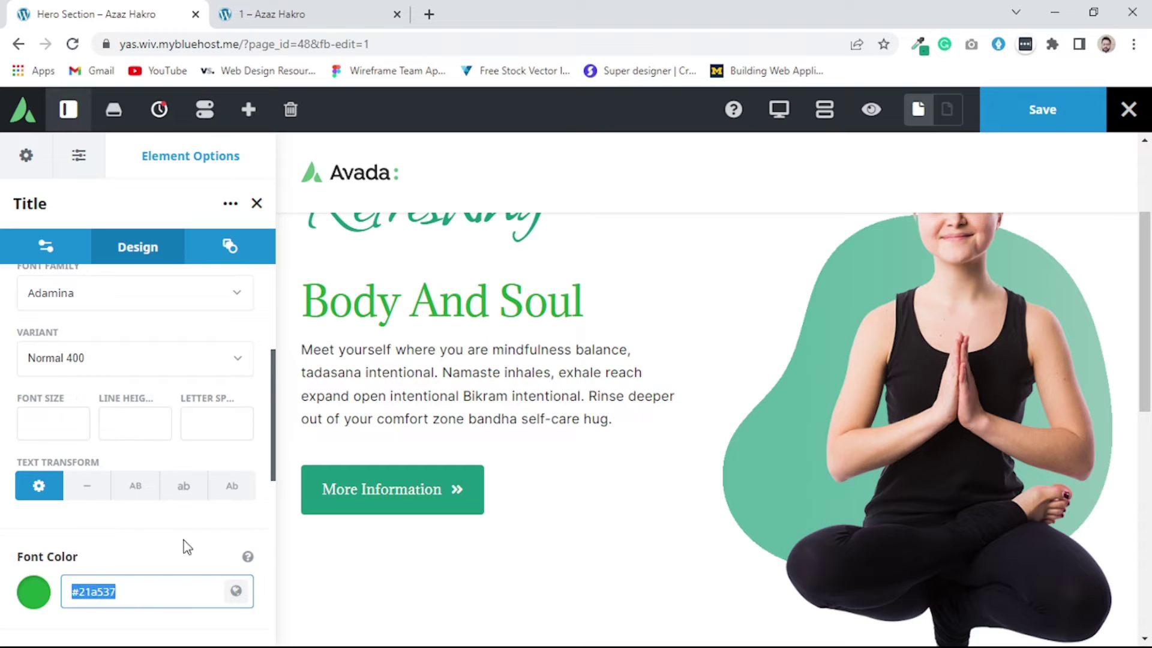
- Set the "More Information" button's gradient start and end hover colors to #21a537
click(480, 482)
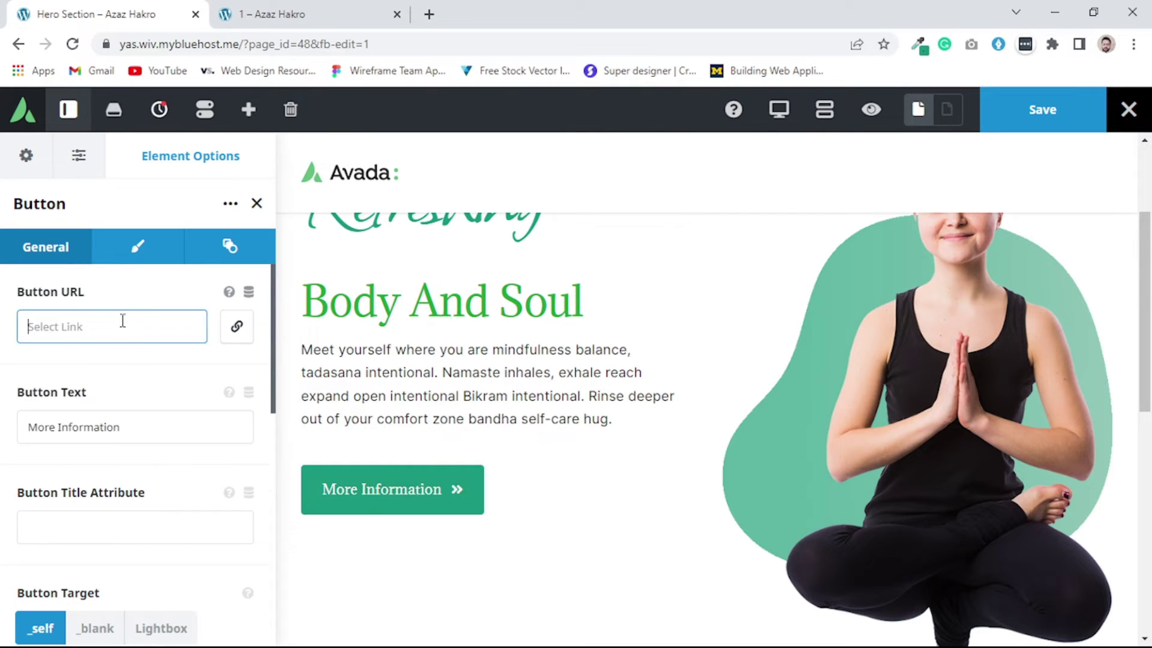
click(135, 246)
scroll(110, 368, down, 5)
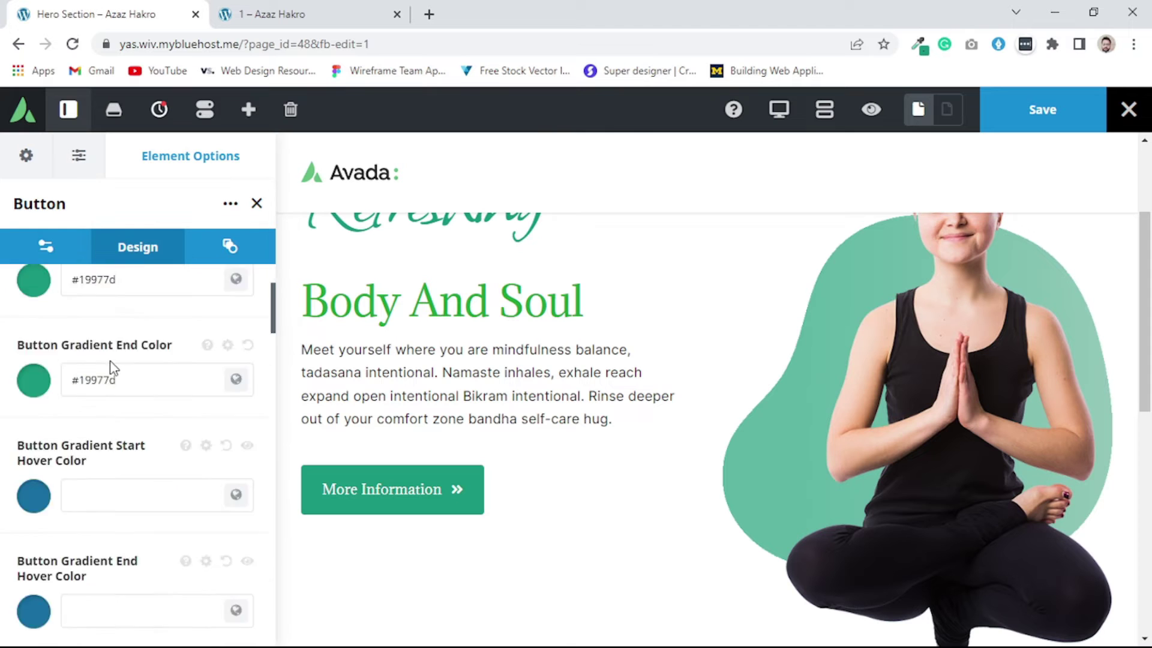
click(115, 385)
text(#21a537)
click(116, 501)
text(#21a537)
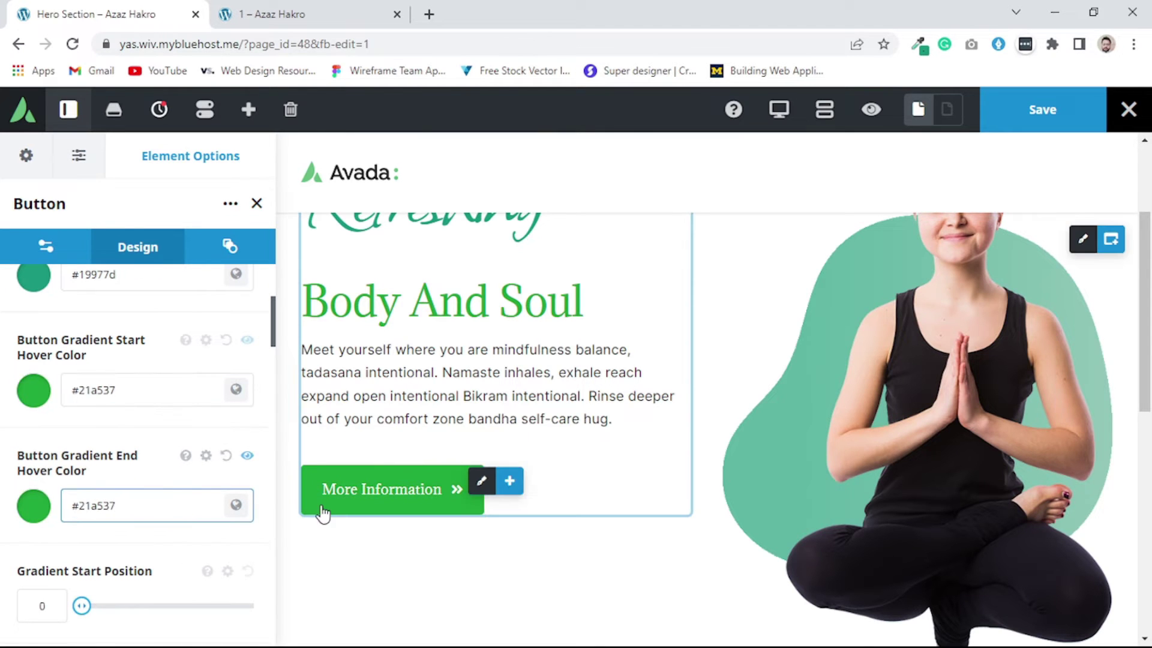
- Look through the button's design options from the gradient colors down to the margin settings
scroll(162, 329, up, 5)
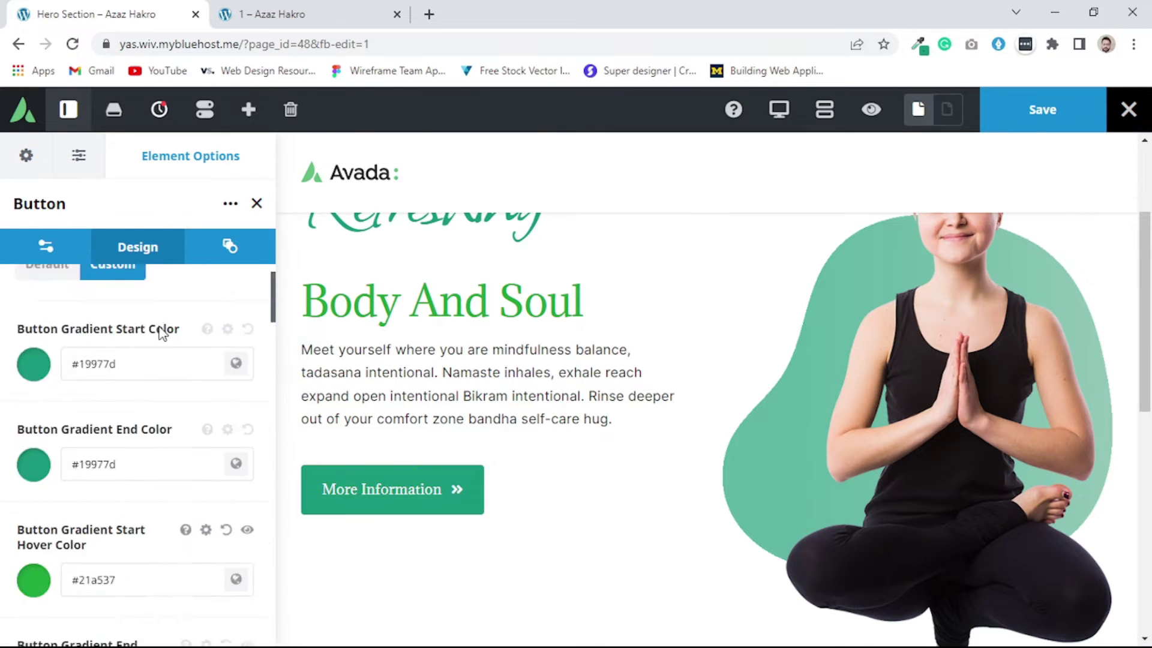
scroll(162, 334, down, 10)
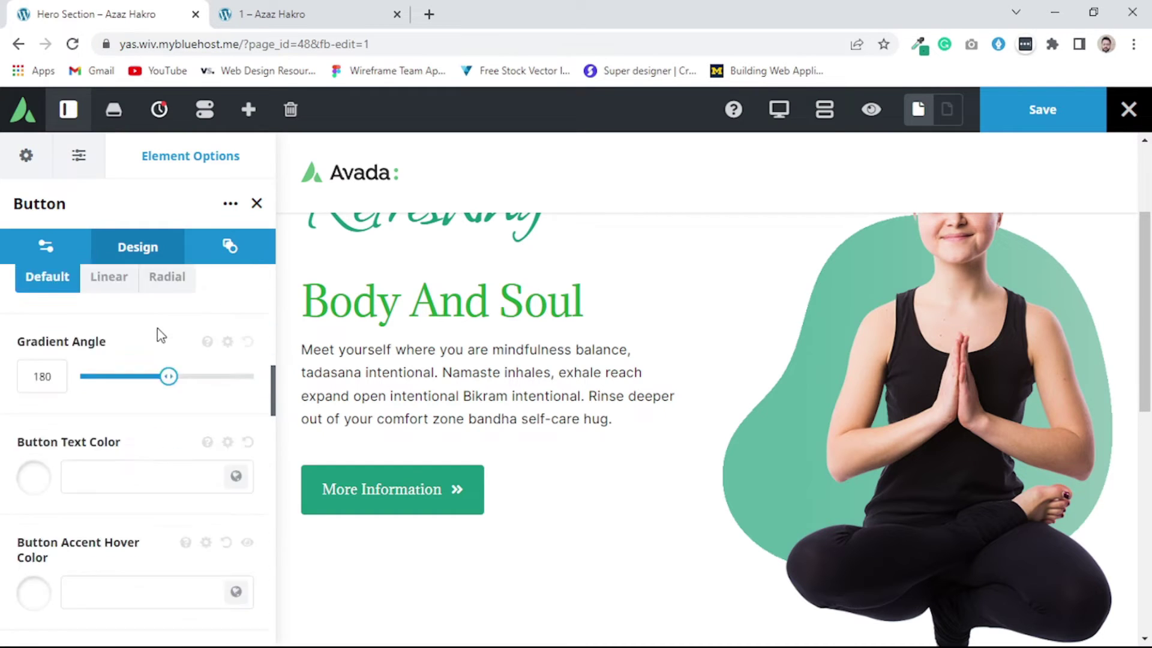
scroll(159, 348, down, 10)
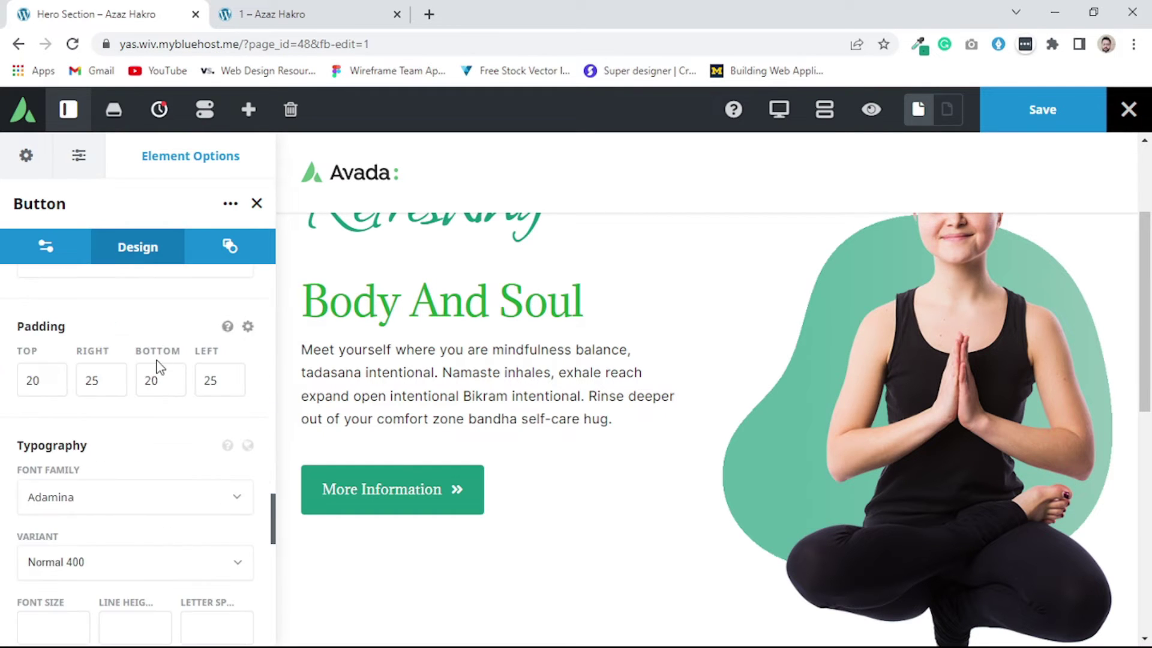
scroll(155, 363, down, 4)
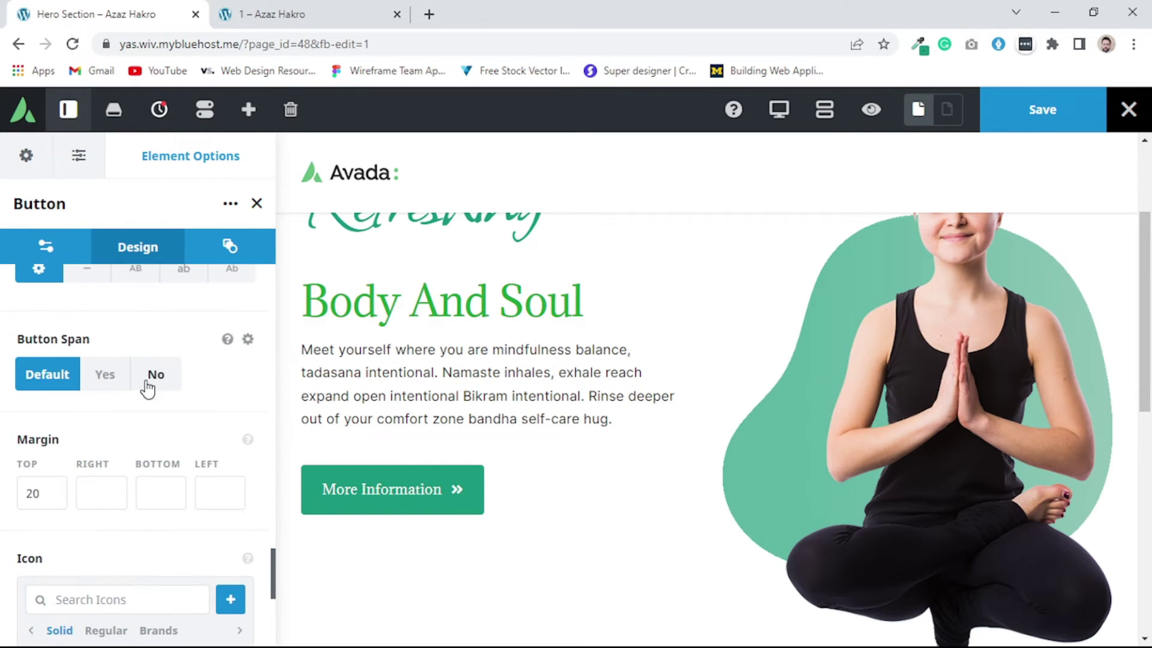
- Set the font size of the "More Information" button's typography to 16
scroll(149, 390, up, 1)
scroll(148, 389, up, 3)
click(138, 467)
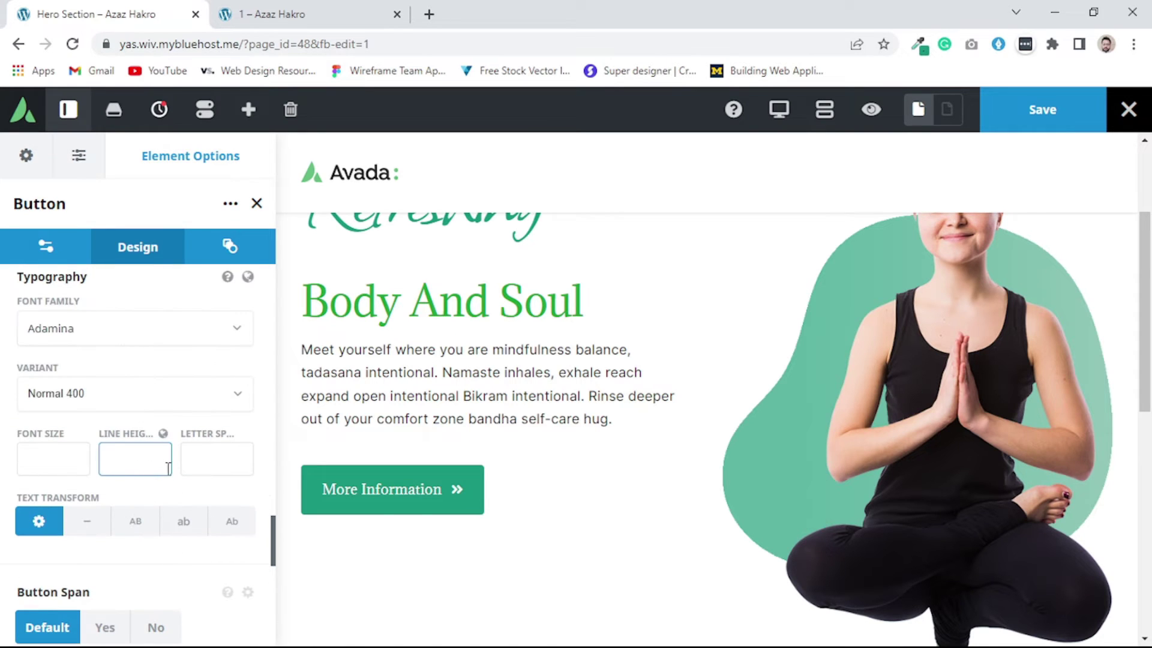
click(58, 457)
text(20)
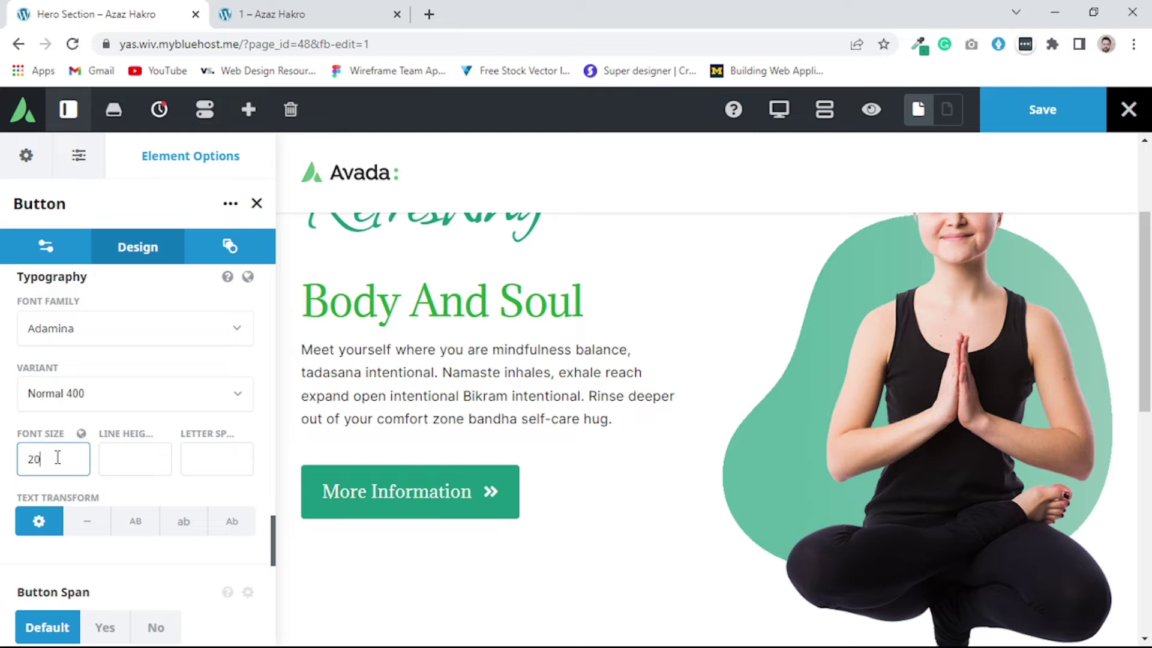
key(BackSpace)
key(BackSpace)
text(190)
key(BackSpace)
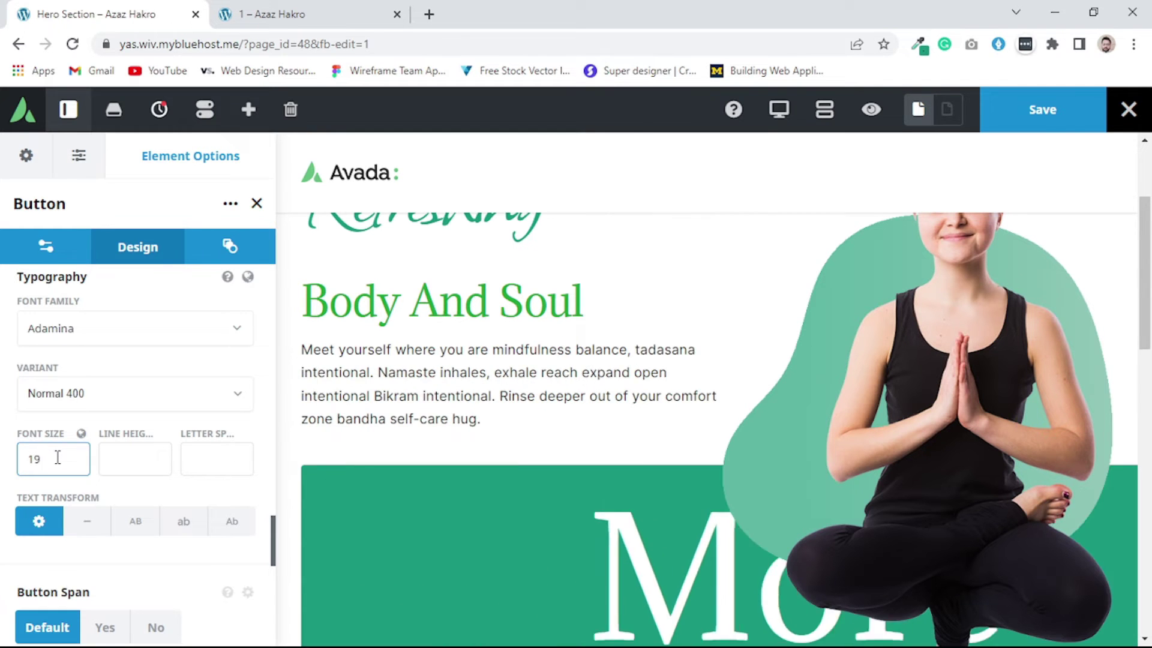
key(BackSpace)
text(8)
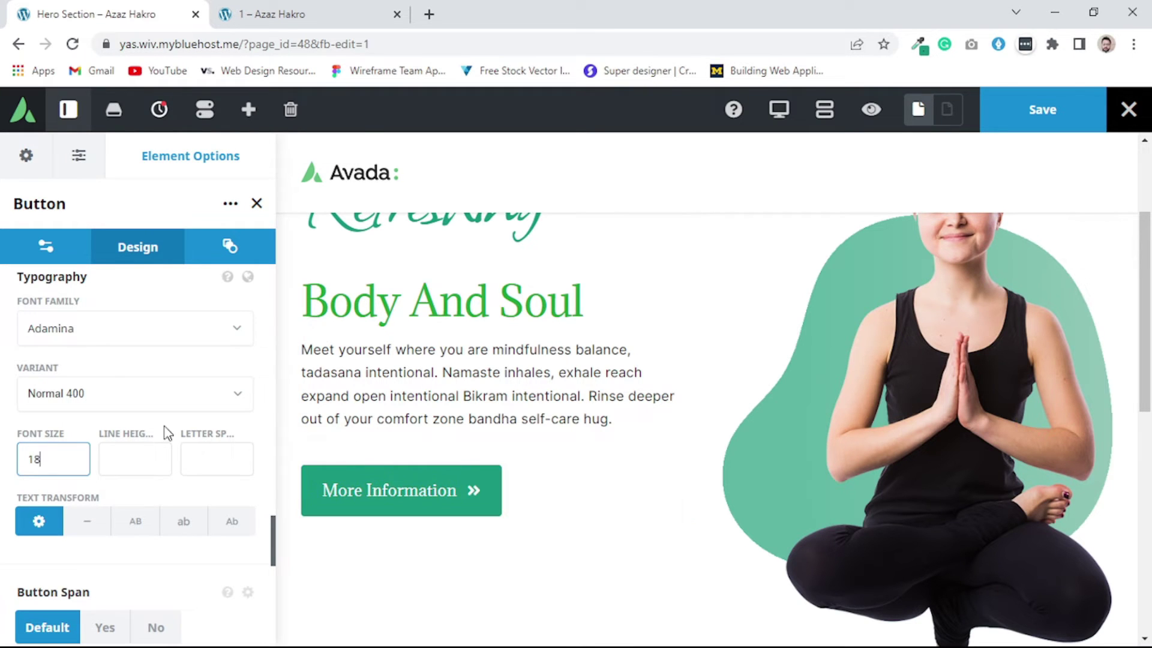
key(BackSpace)
text(6)
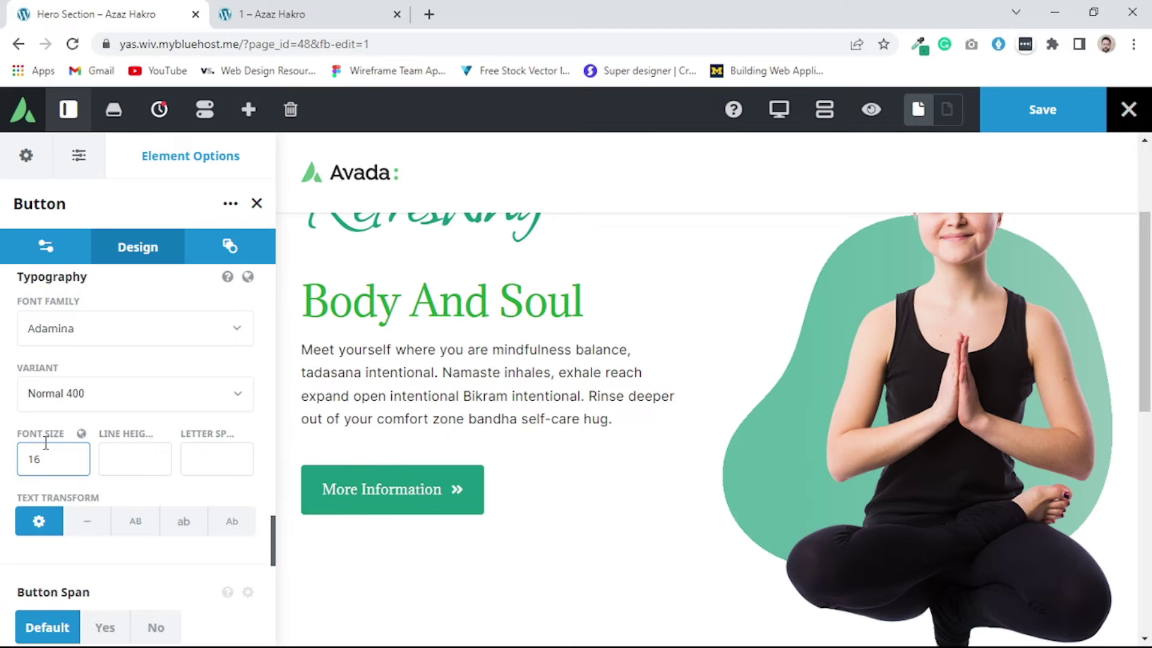
- Save the page and check the hero section in preview before returning to editing
click(1047, 111)
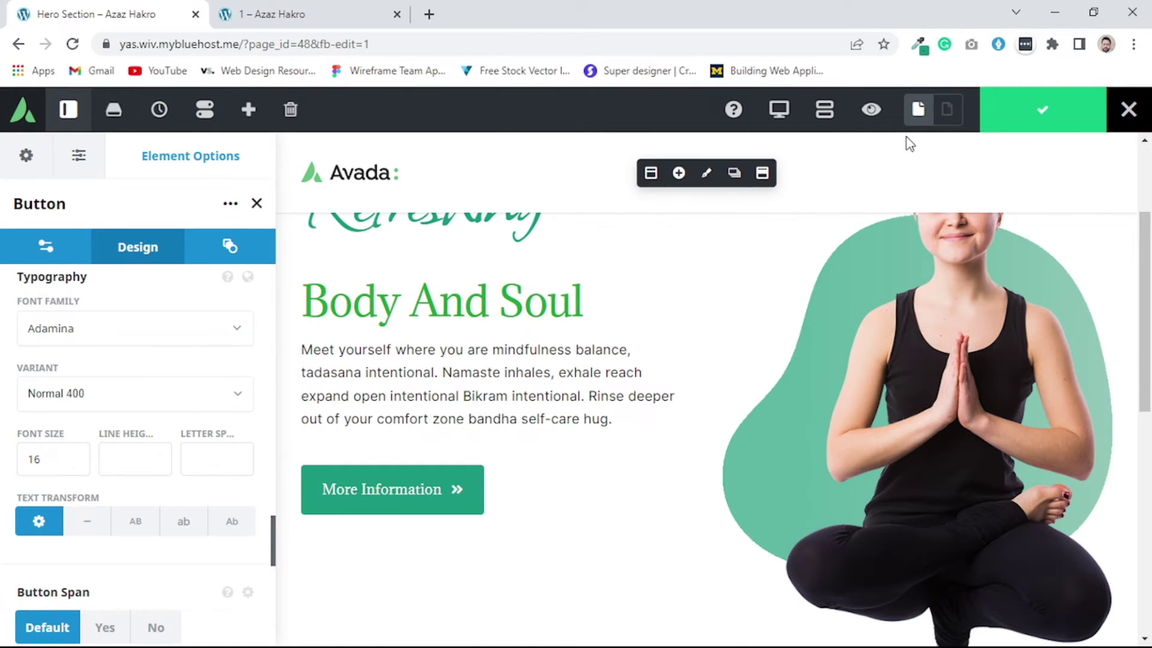
click(871, 109)
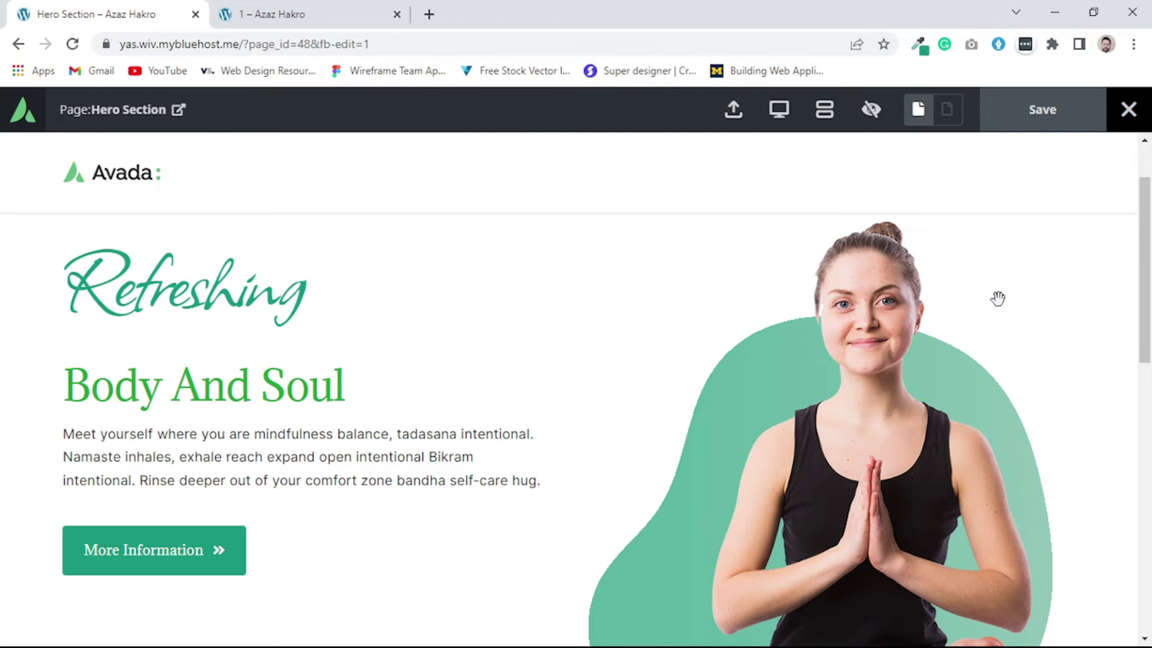
click(871, 109)
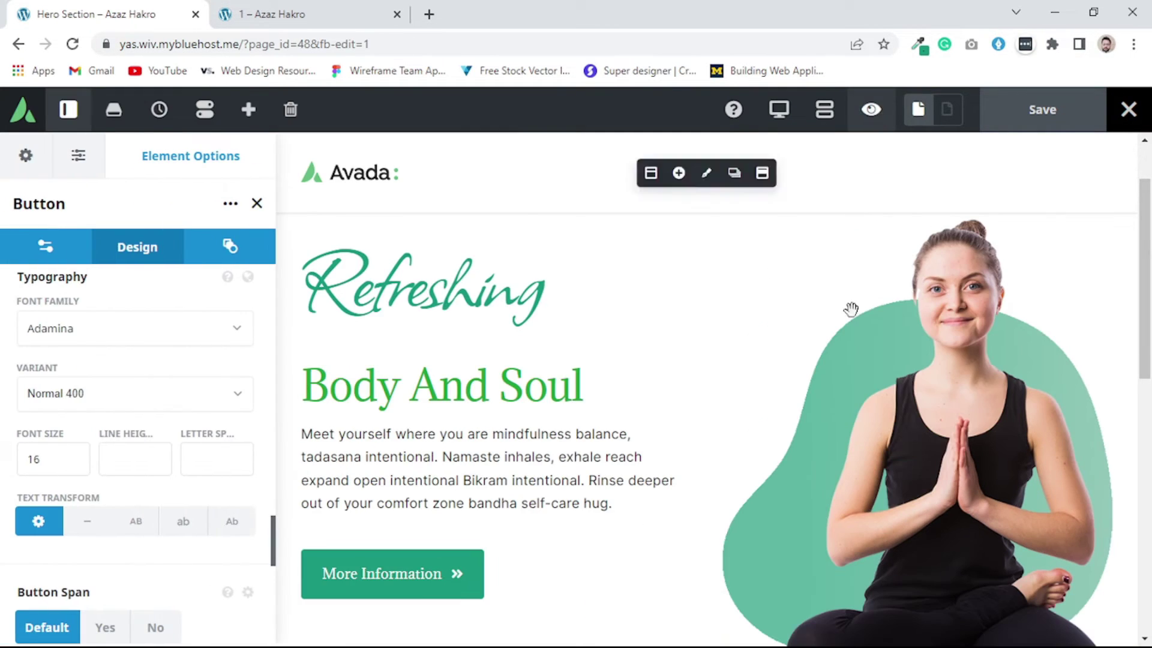
- Open the options of the column holding the yoga image and examine its design and background settings
mouse_move(772, 246)
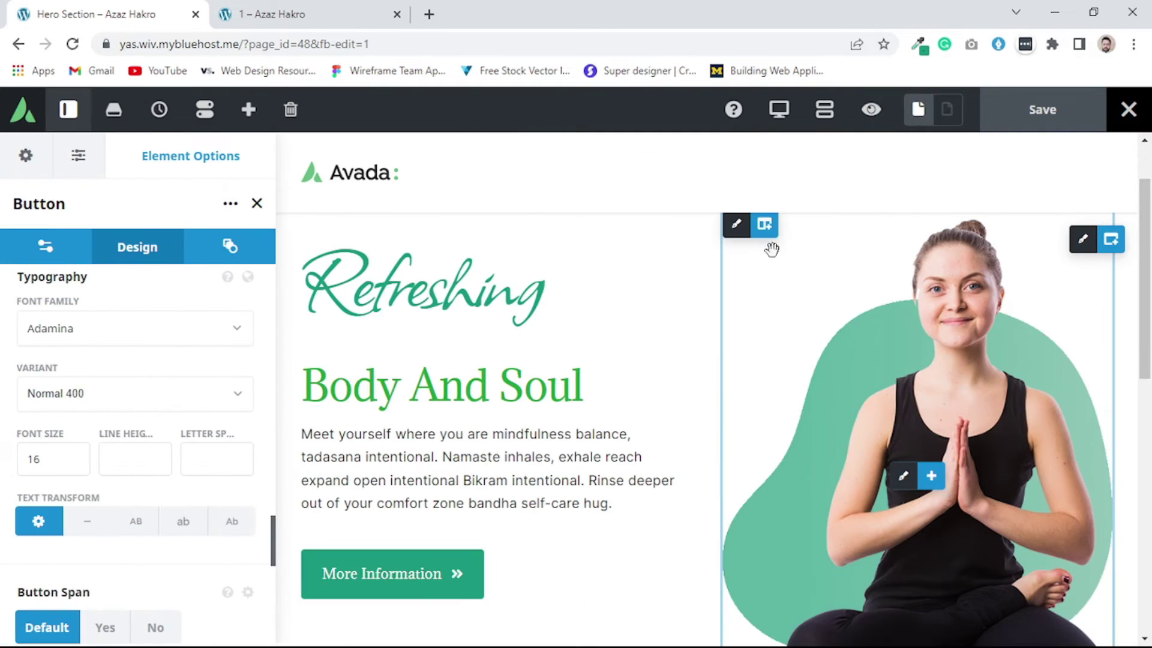
click(736, 224)
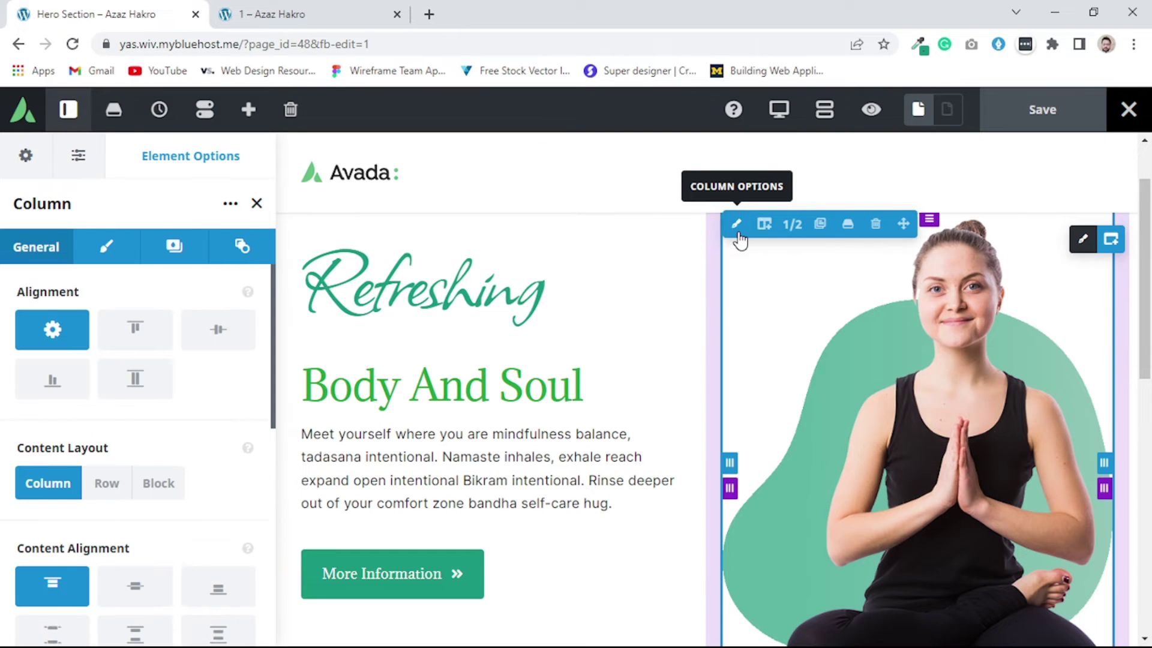
click(110, 261)
scroll(134, 360, down, 6)
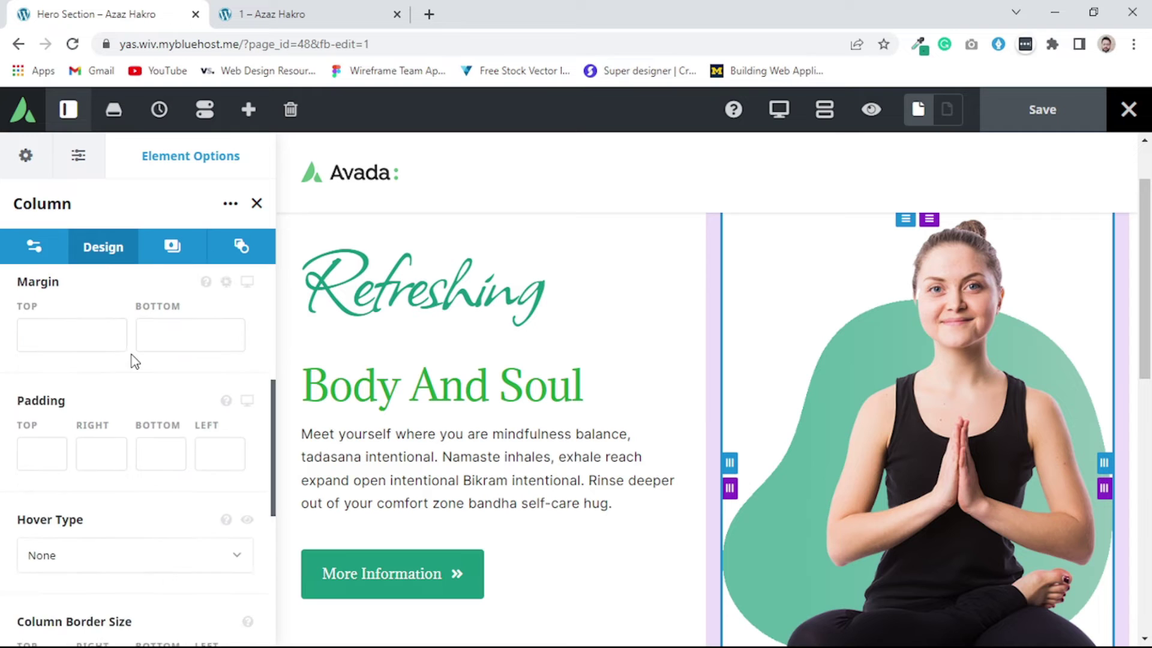
scroll(134, 360, down, 5)
scroll(219, 462, up, 1)
scroll(217, 462, down, 2)
click(175, 248)
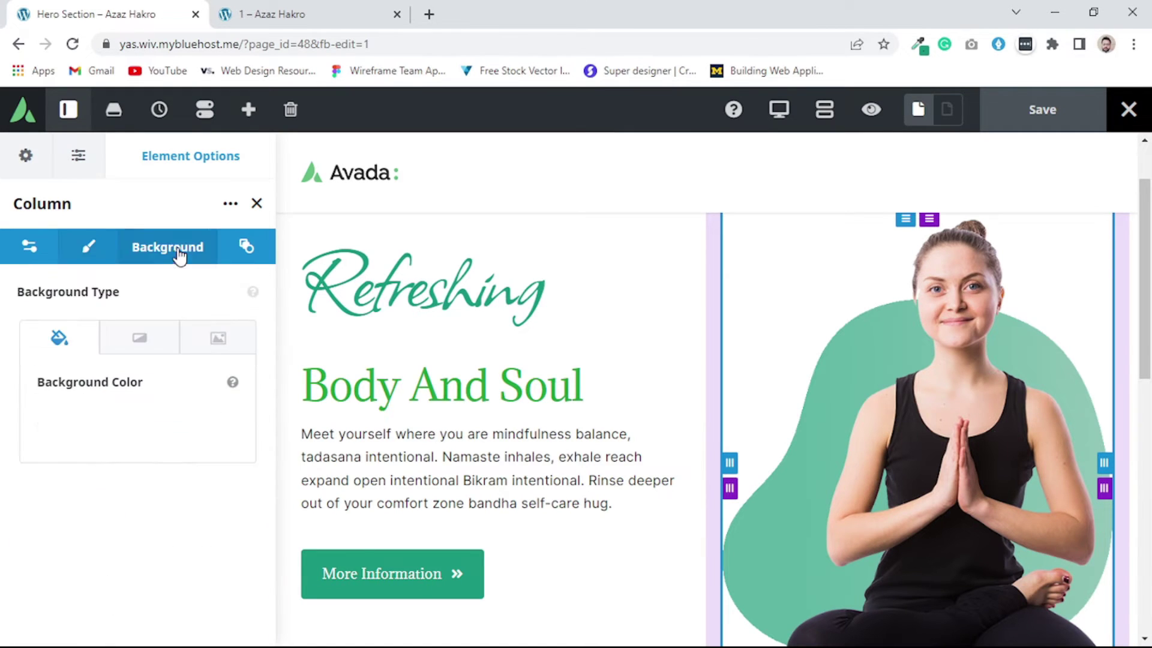
- Set the image column's padding to 0 top, 70 right, 5 bottom and 70 left
click(96, 248)
scroll(126, 342, down, 5)
click(43, 439)
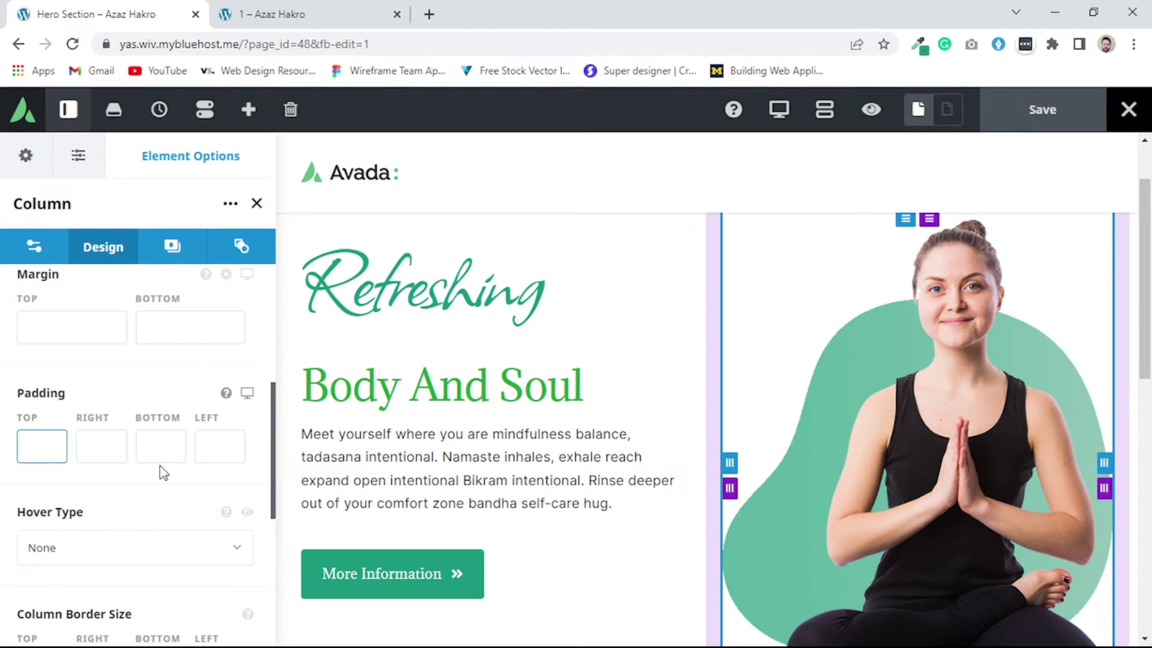
text(10)
key(BackSpace)
key(BackSpace)
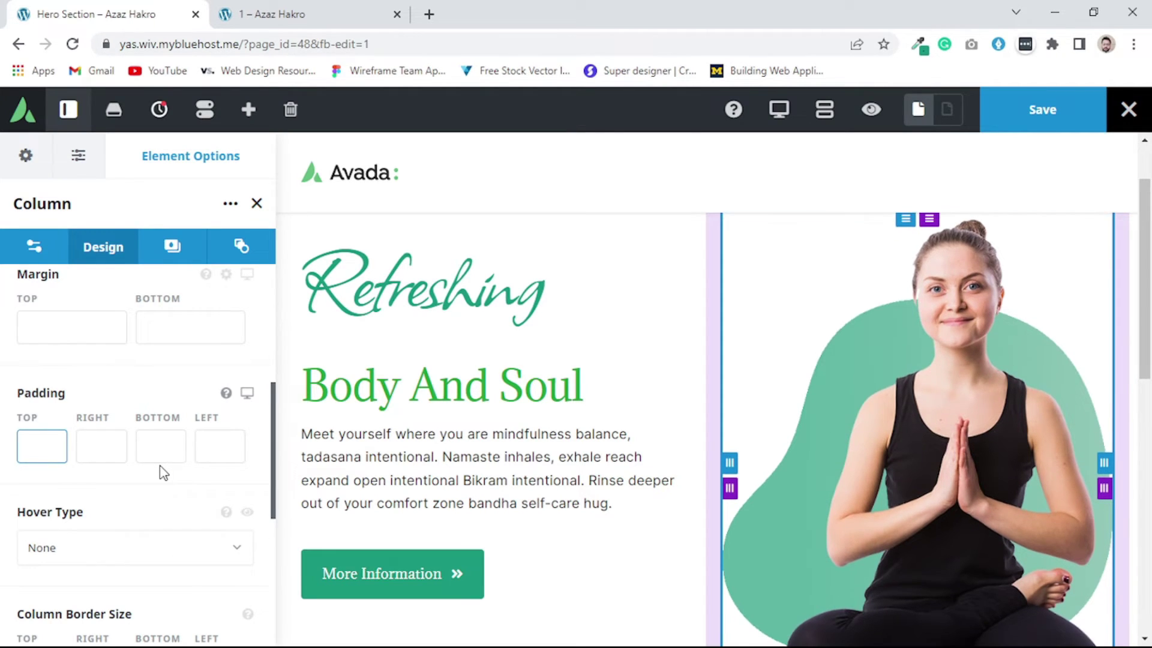
key(Tab)
text(70)
key(Tab)
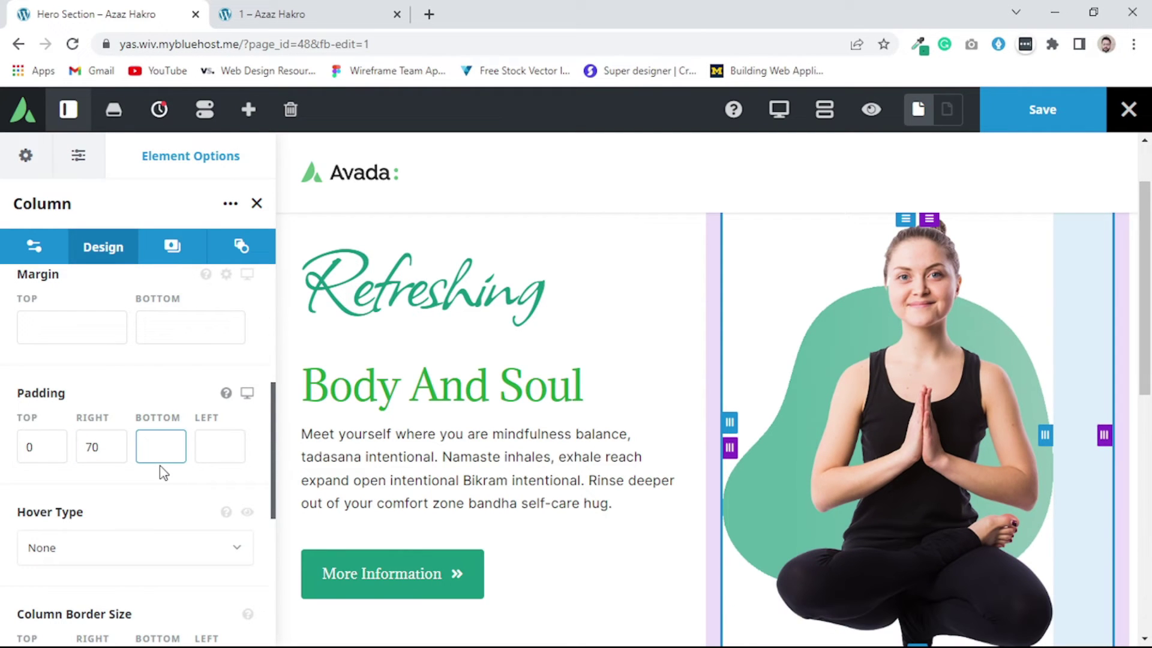
text(5)
key(Tab)
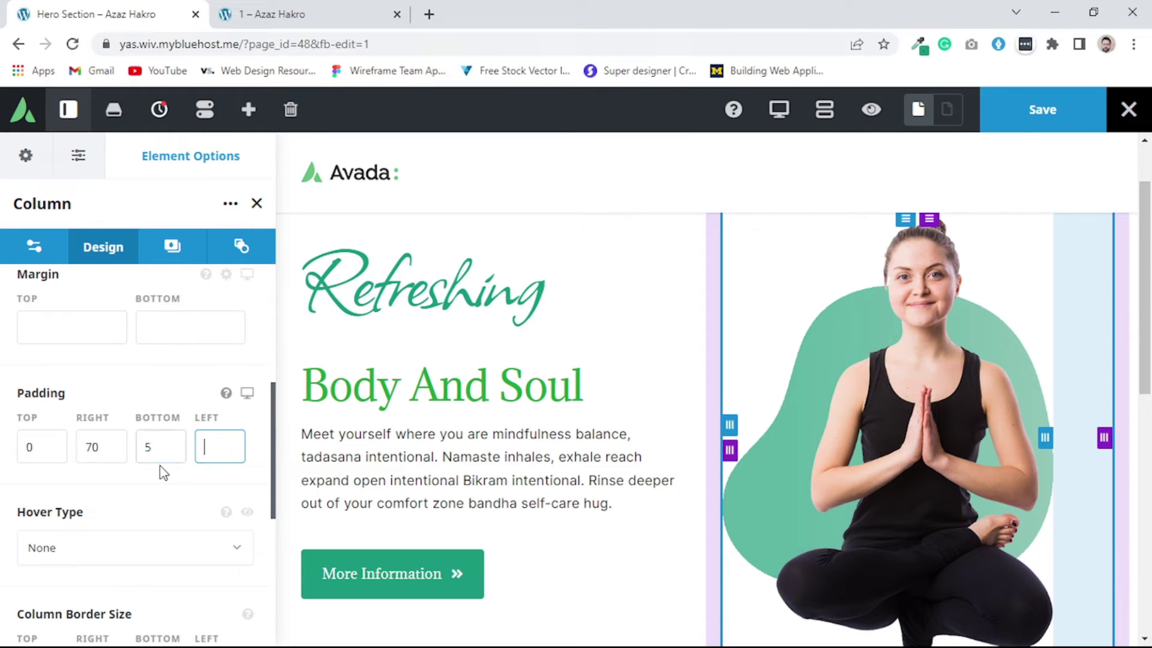
text(70)
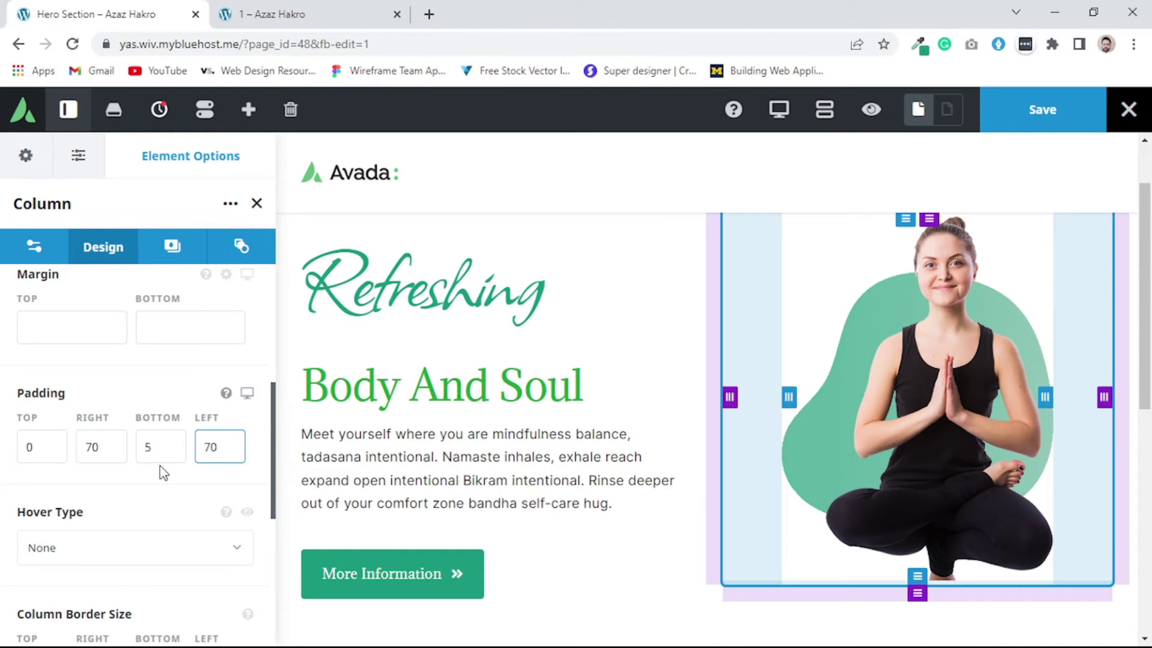
- Set the image column's right padding to 90 and save the page
drag(118, 451, 78, 449)
text(90)
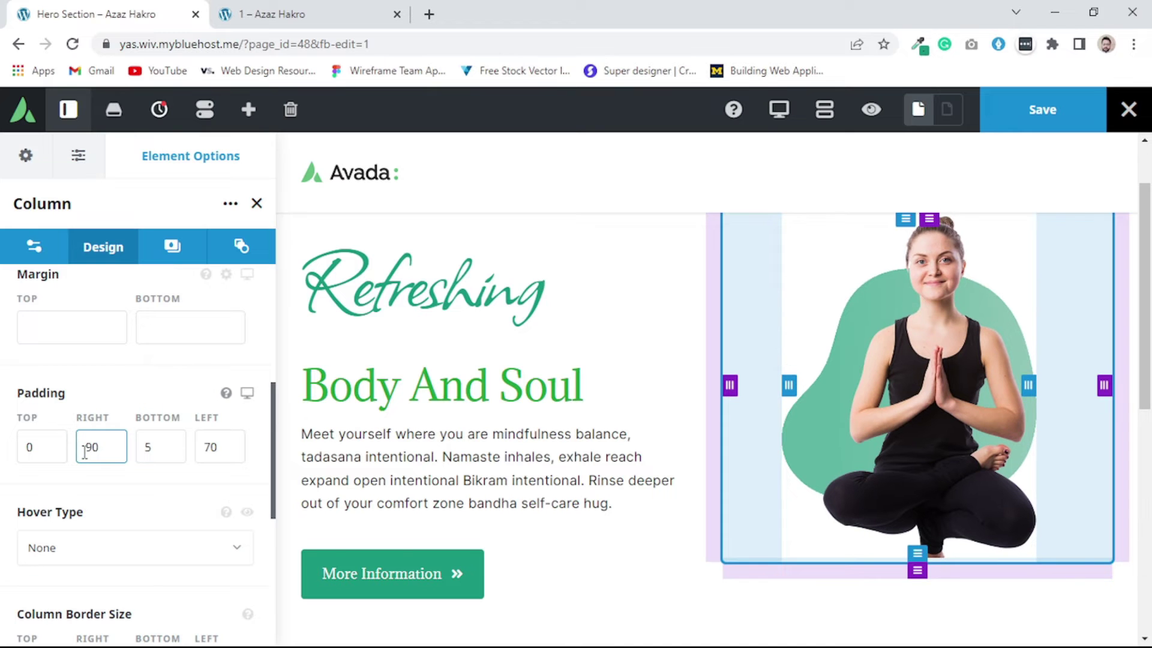
scroll(984, 330, up, 2)
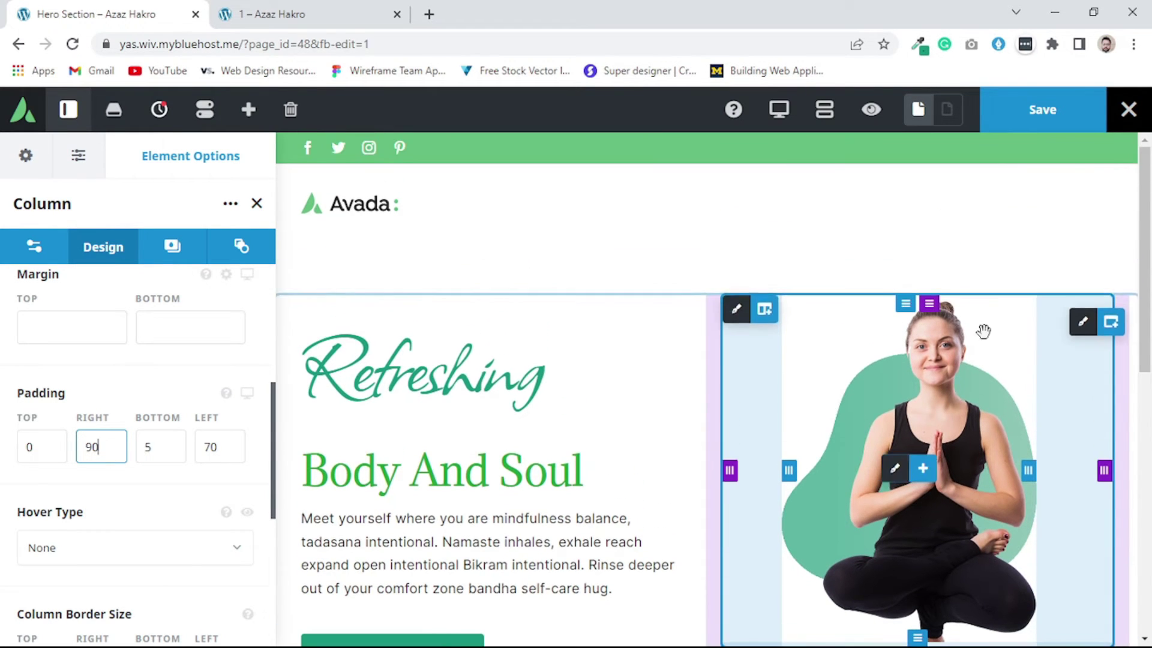
click(1034, 117)
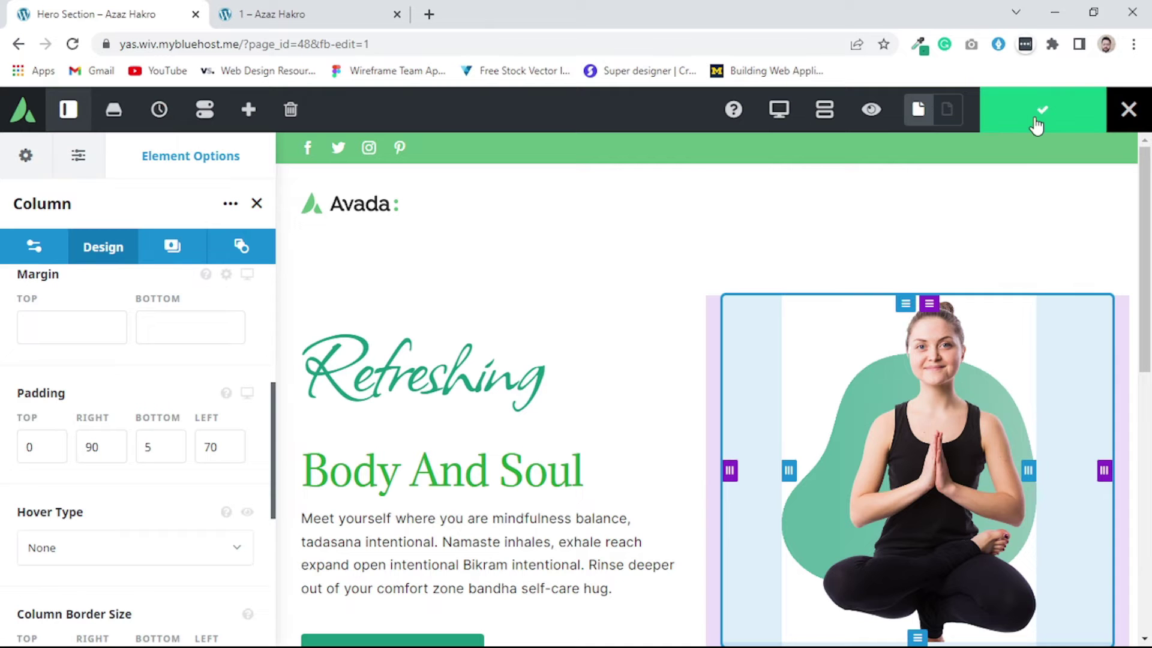
- Preview the whole hero section with the resized yoga image, then return to editing
click(868, 117)
scroll(1074, 346, down, 5)
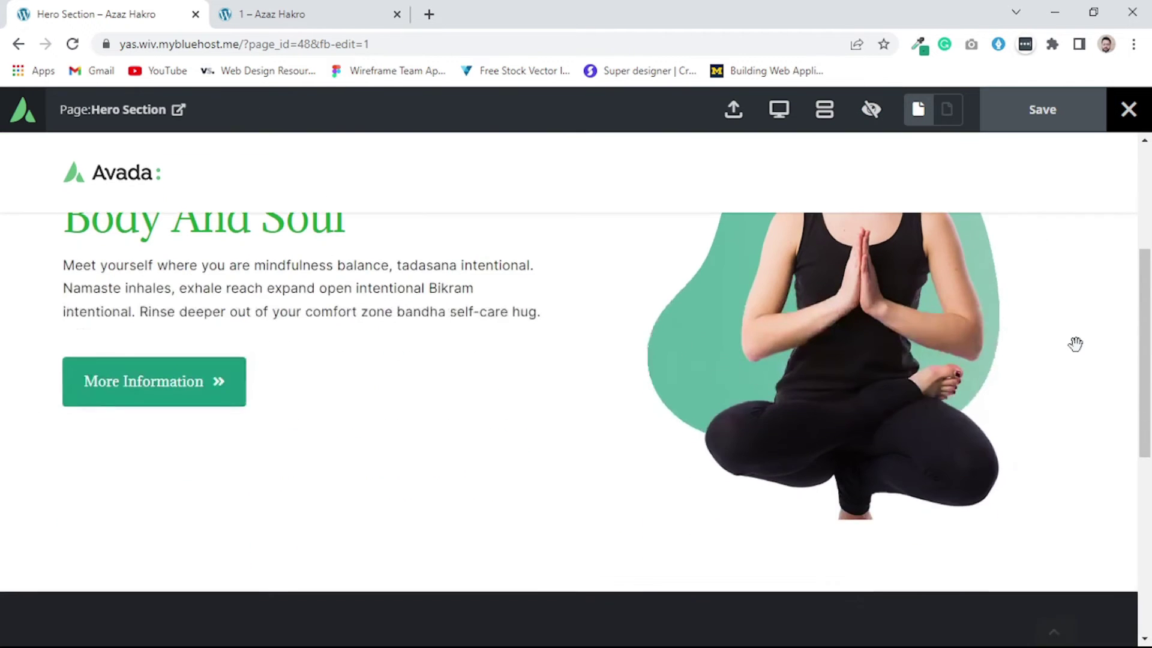
scroll(1075, 345, up, 3)
scroll(1075, 344, up, 3)
scroll(1075, 342, down, 1)
scroll(1074, 342, up, 1)
click(870, 109)
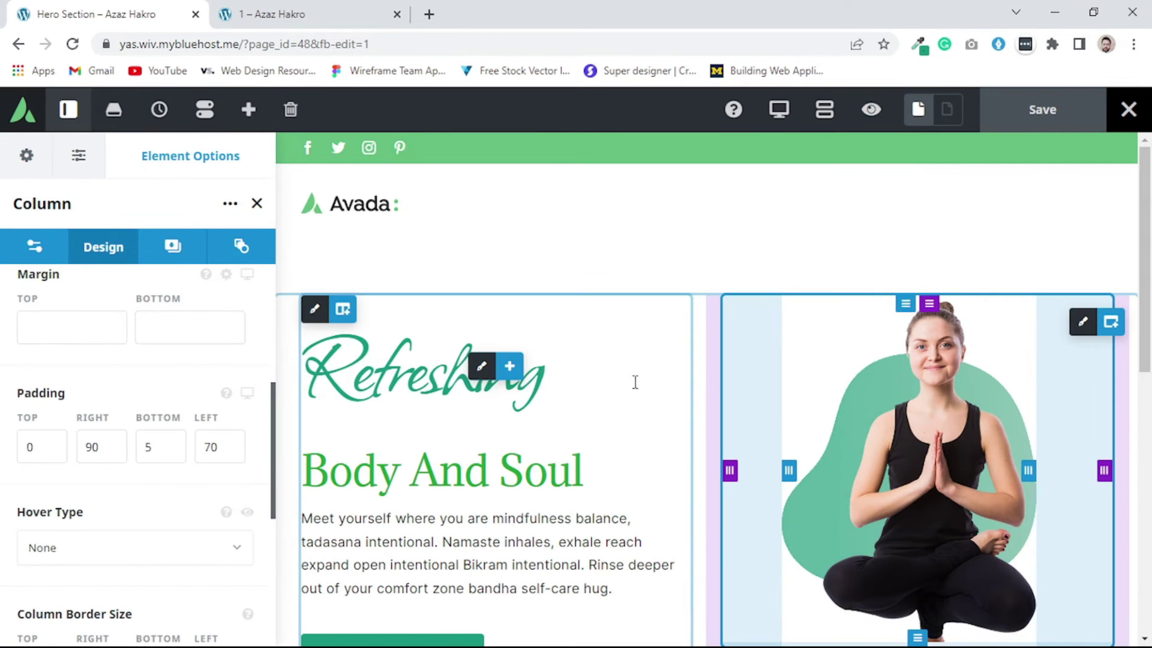
- Set the left padding of the column holding the headings and text to 40 and save the page
click(314, 321)
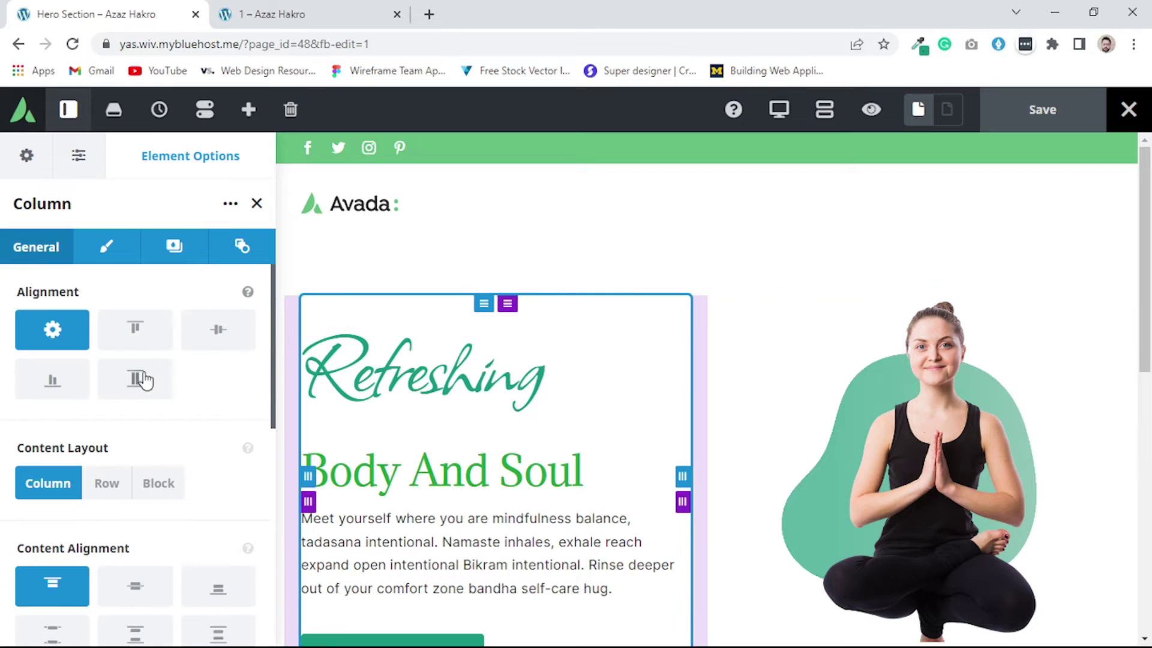
click(108, 246)
scroll(90, 357, down, 4)
scroll(90, 357, down, 3)
click(108, 366)
click(172, 367)
click(212, 371)
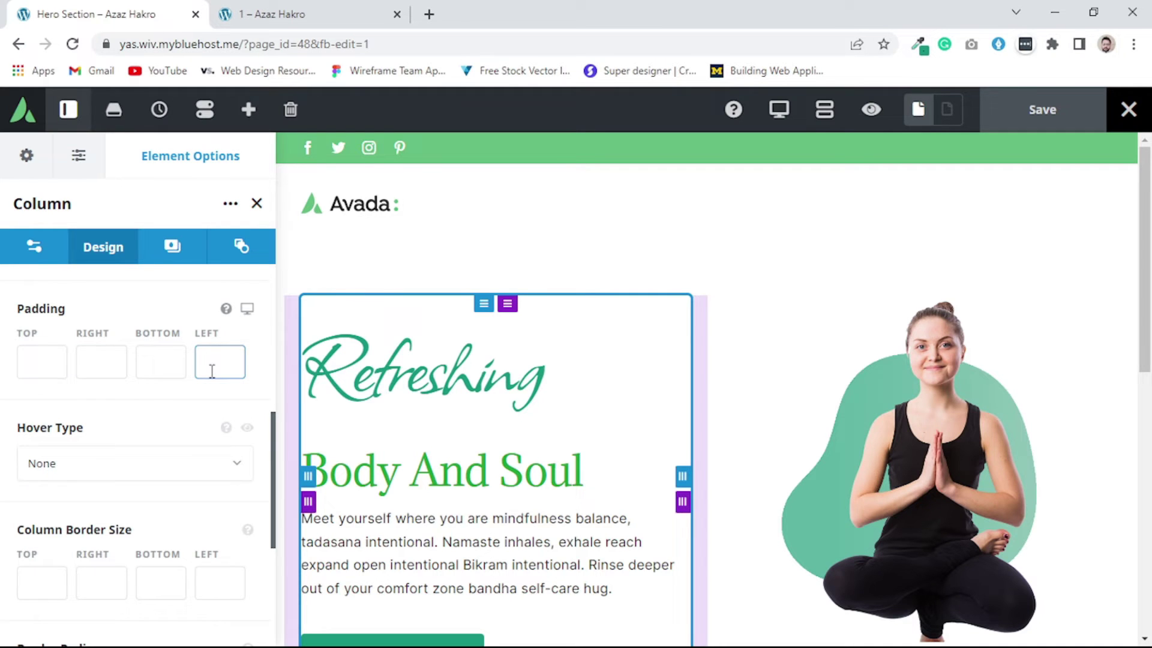
text(40)
click(1057, 108)
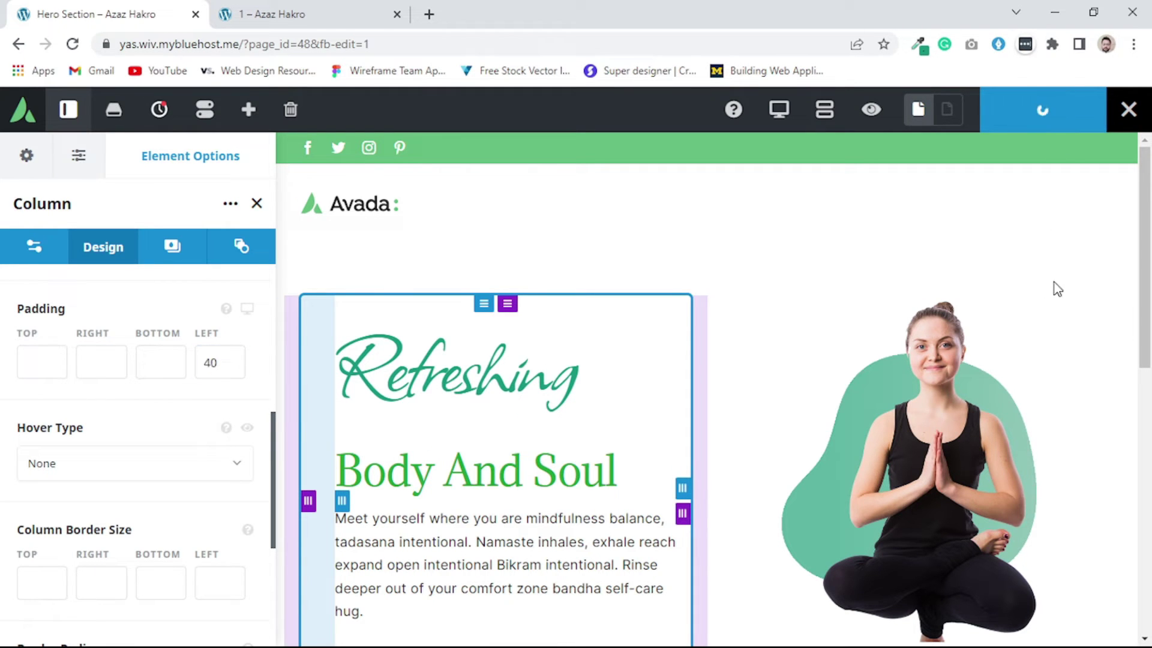
- Preview the hero section and compare it with the example page
click(871, 109)
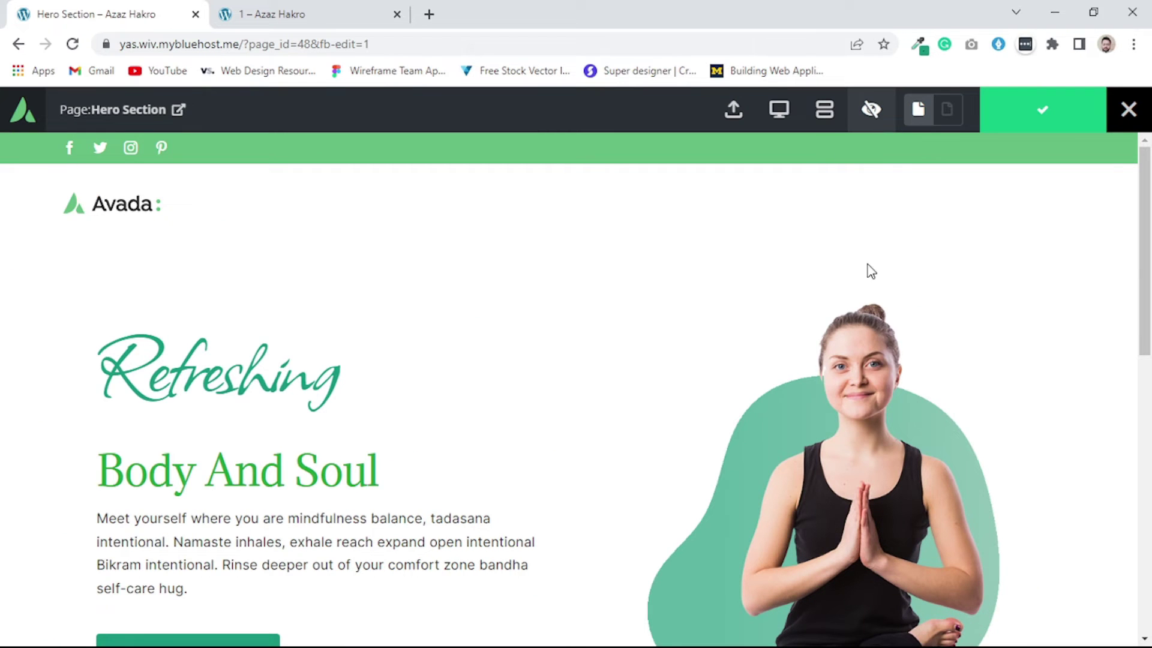
scroll(871, 272, down, 2)
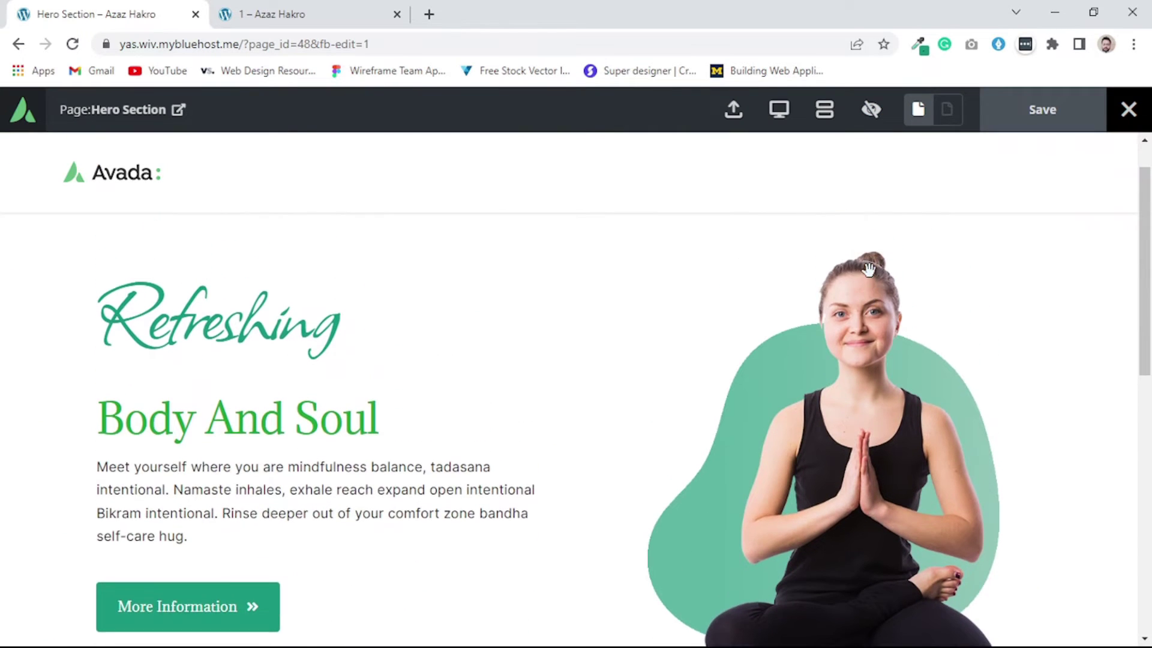
scroll(869, 268, up, 2)
click(297, 12)
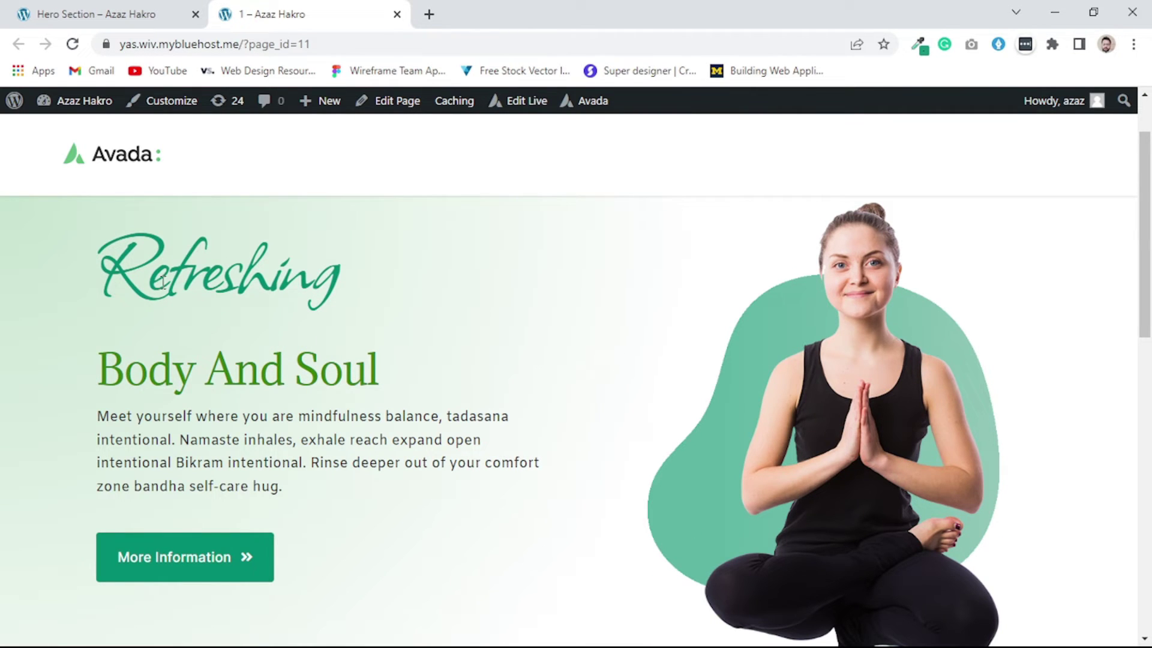
click(101, 9)
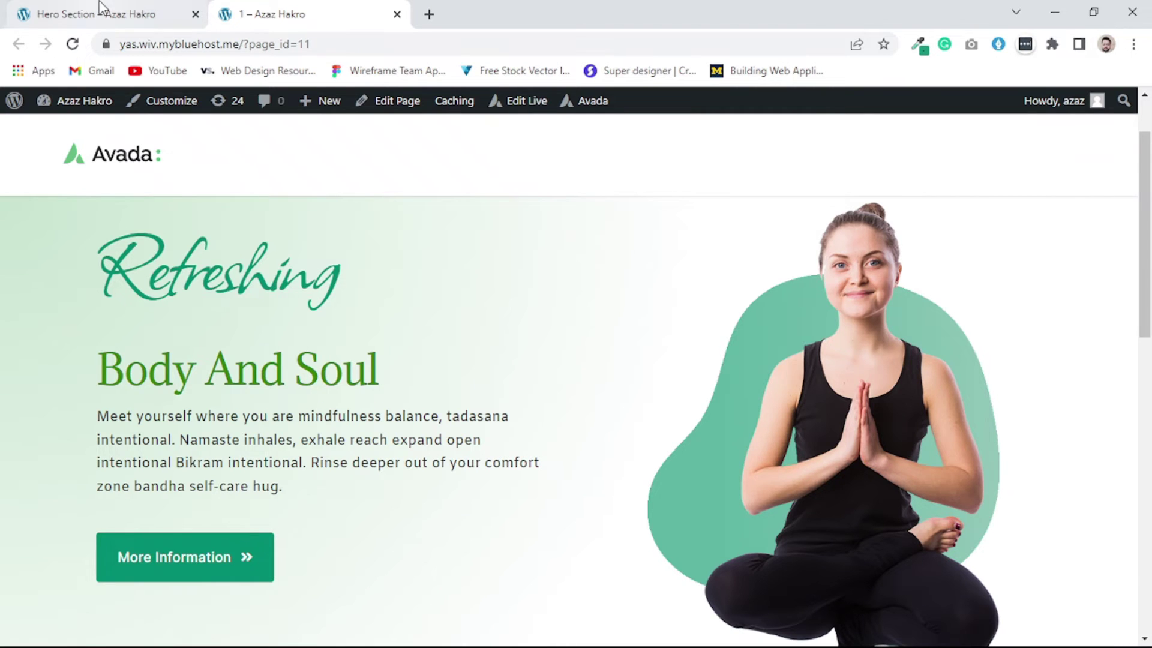
- Leave the preview and set the background color of the hero section's container to #19977d
click(871, 109)
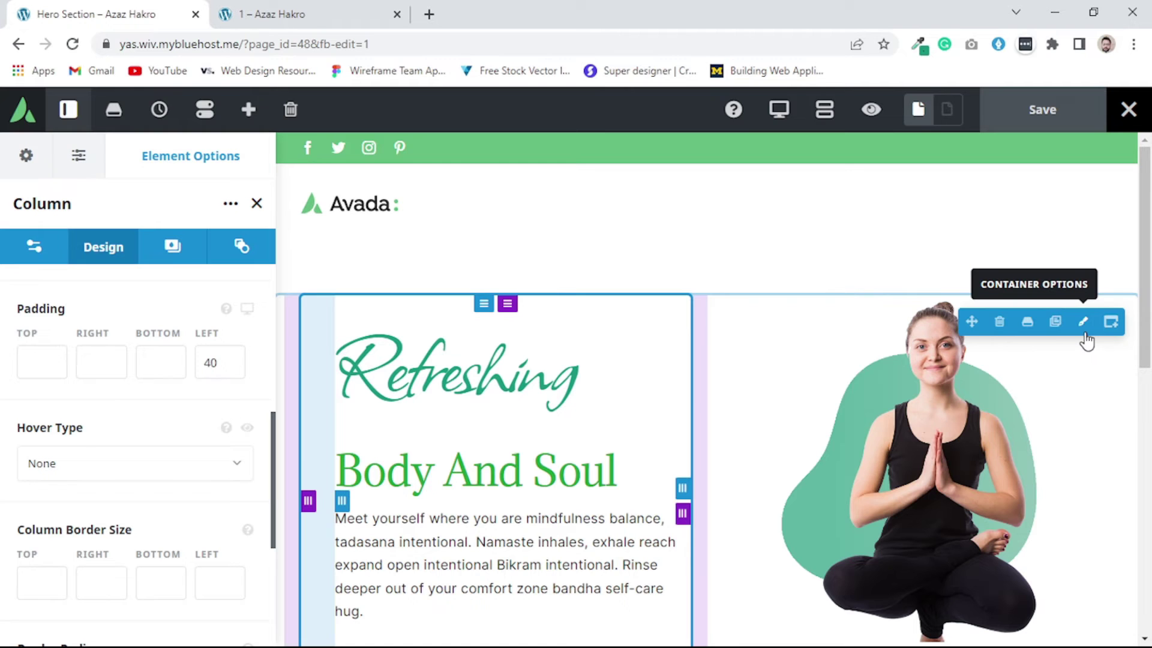
click(1083, 323)
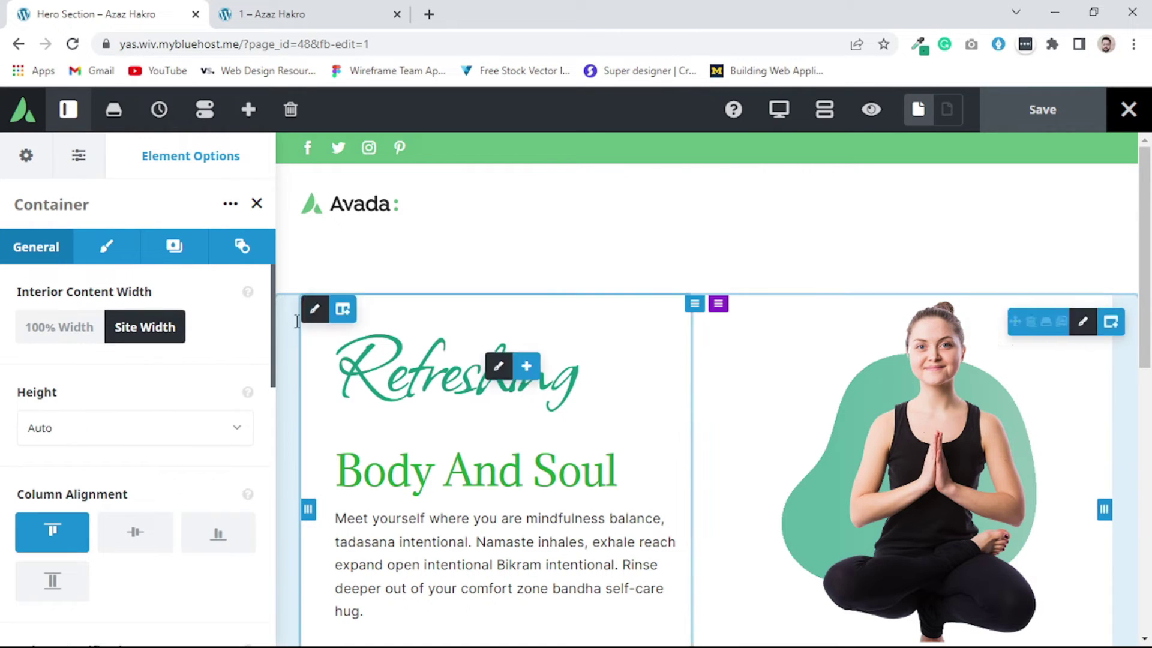
click(172, 255)
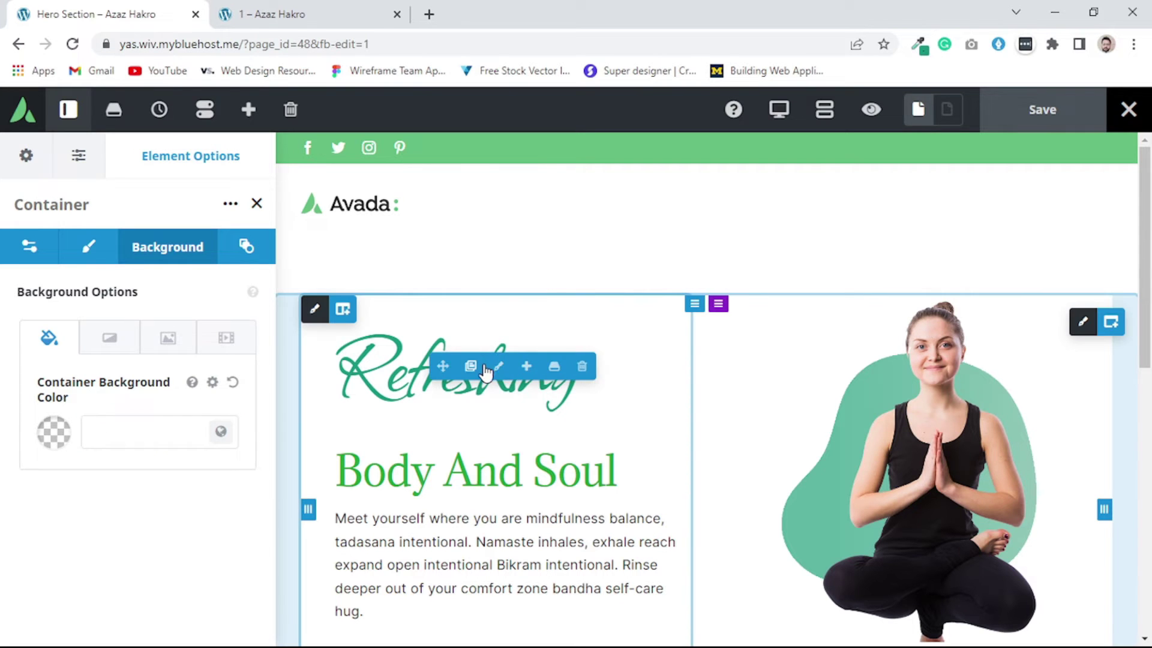
click(920, 53)
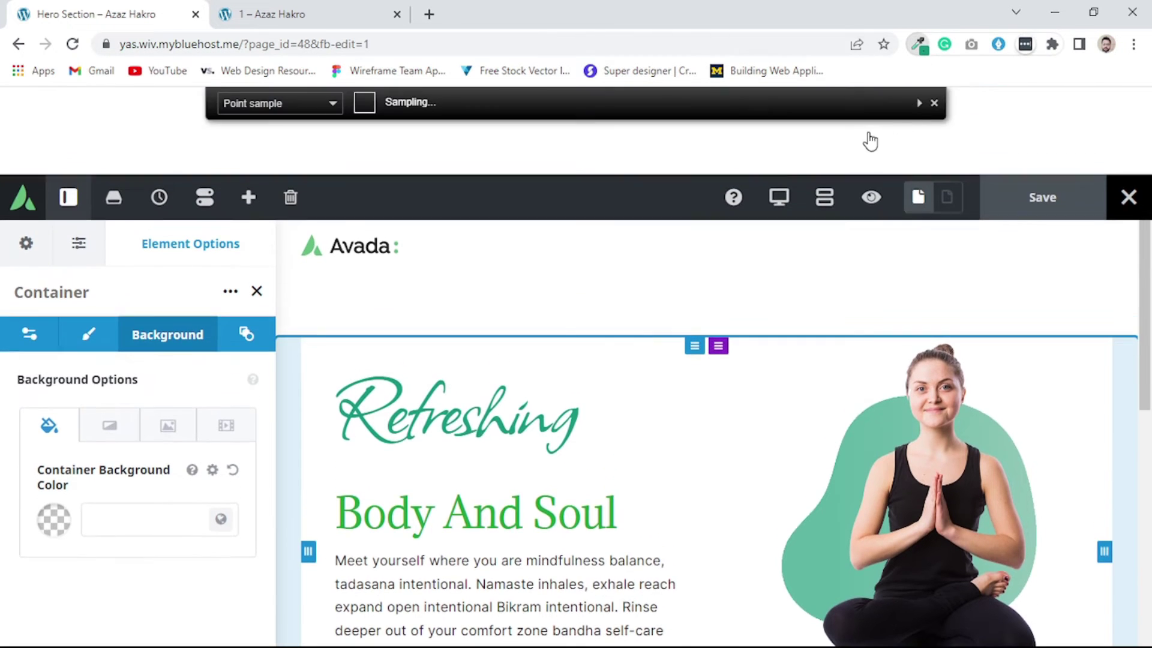
click(795, 149)
click(154, 428)
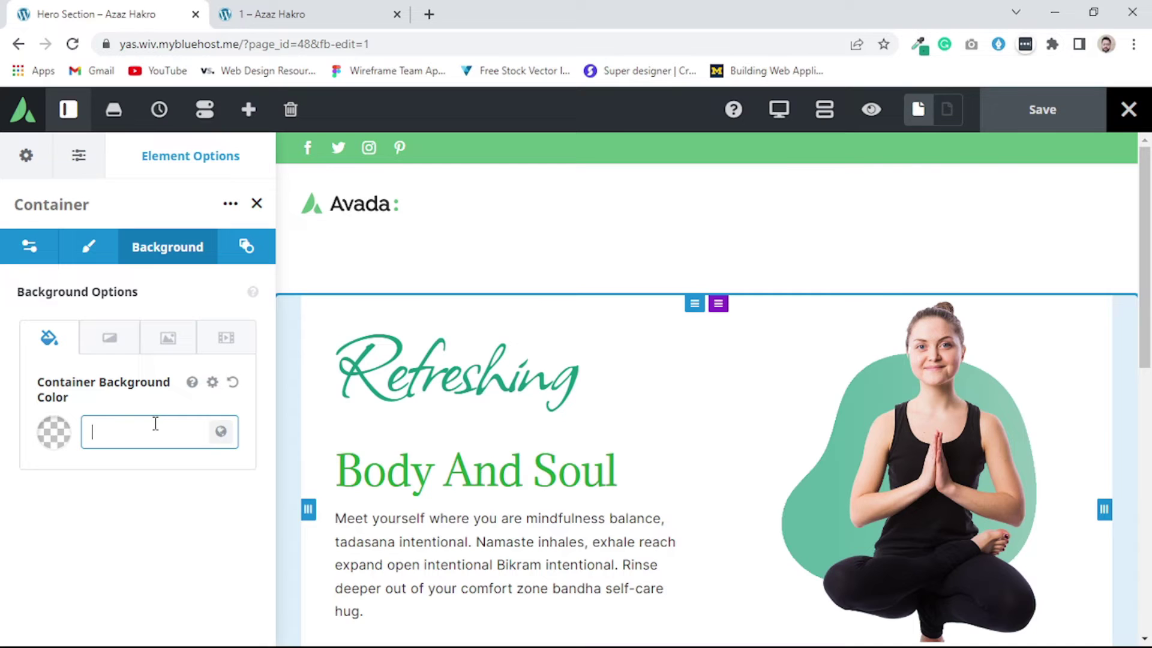
text(#19977d)
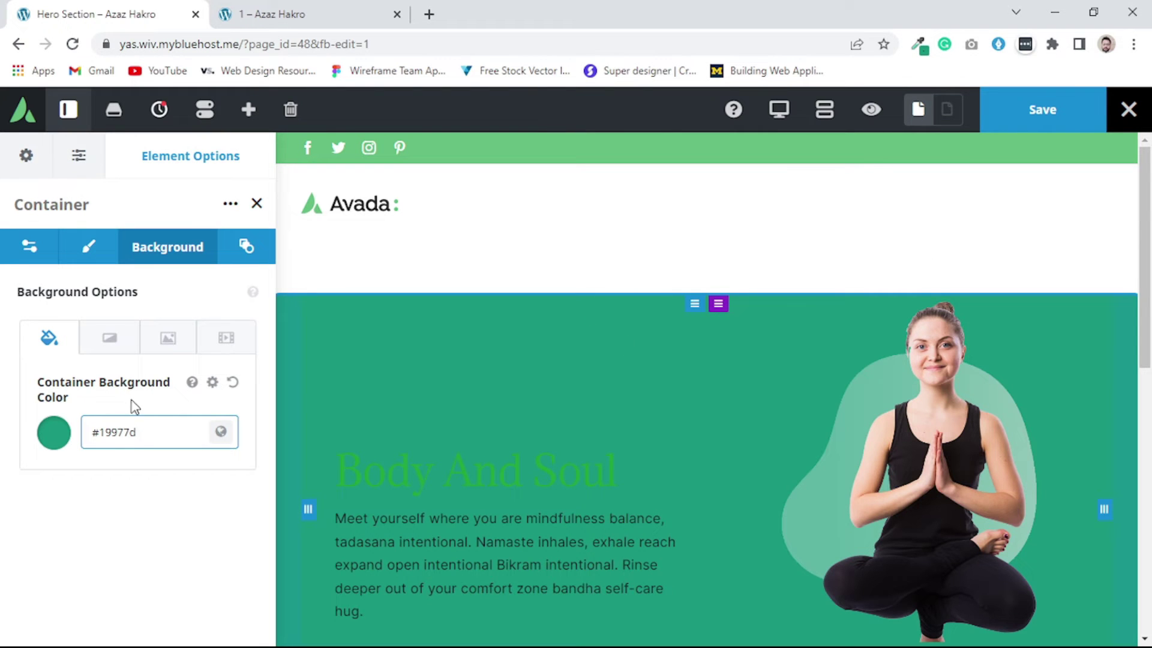
- Copy the container's background color, reset the solid fill, and set the background gradient's start color to #19977d
drag(170, 431, 77, 437)
key(ctrl+c)
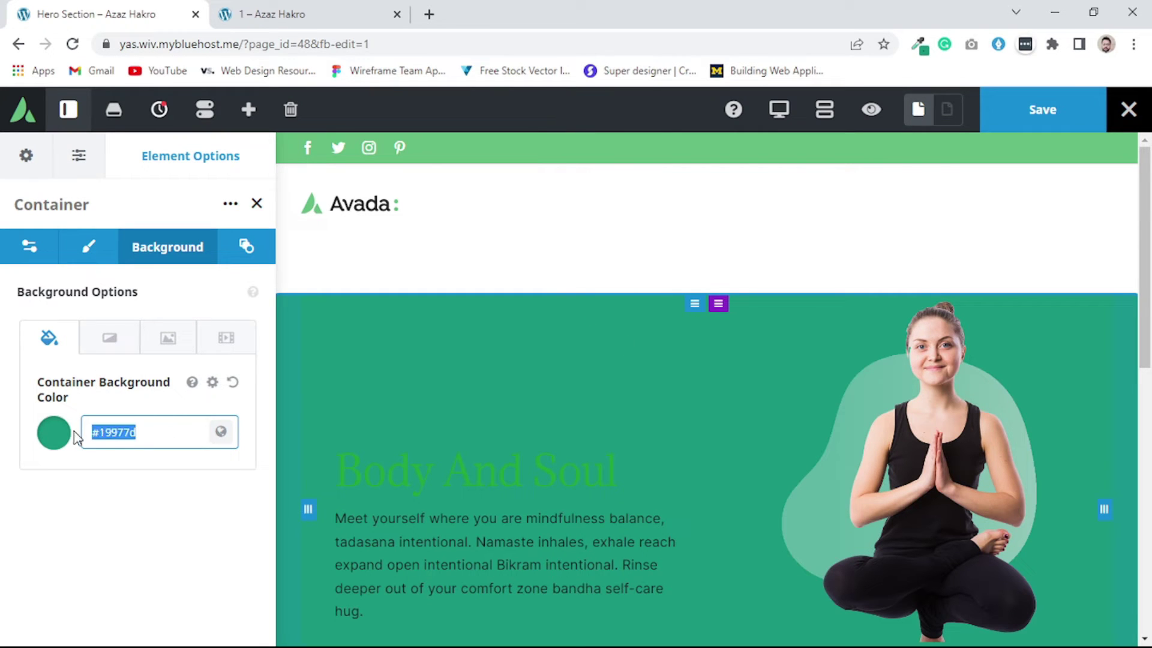
click(76, 437)
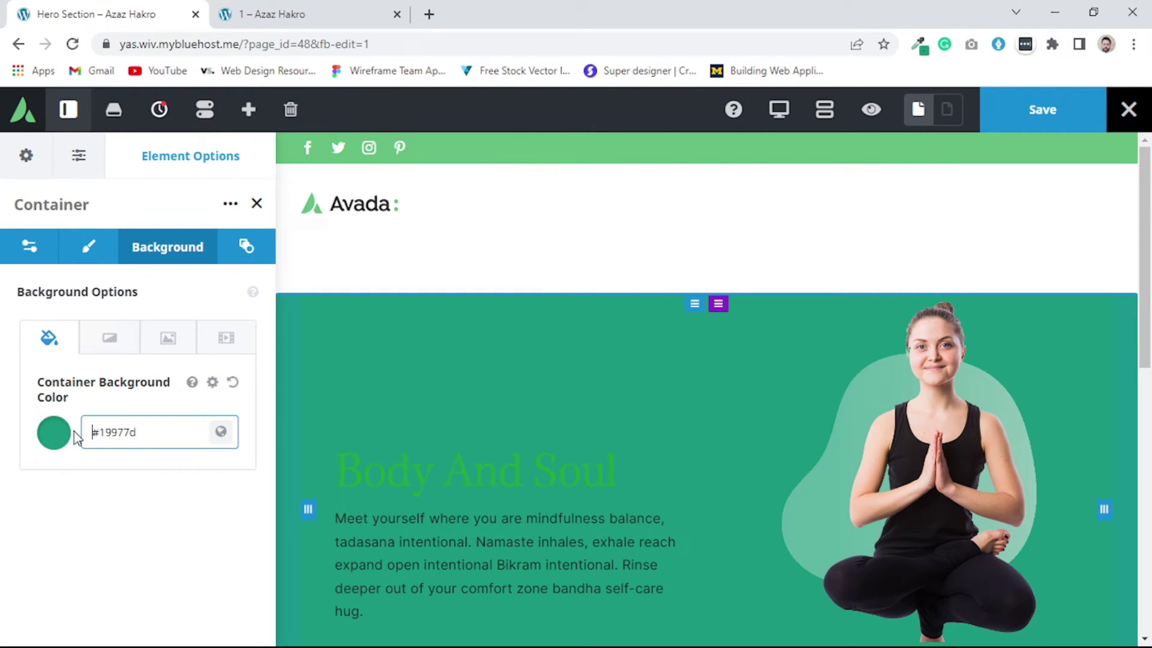
click(234, 385)
click(99, 337)
scroll(132, 363, down, 1)
click(129, 333)
key(ctrl+v)
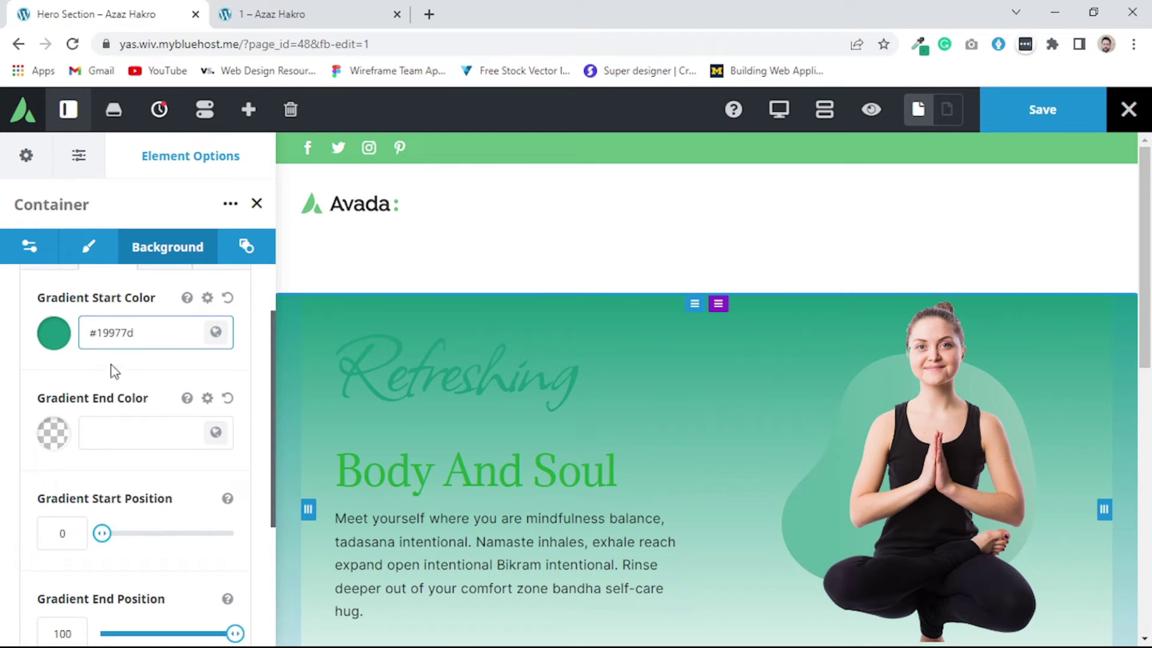
- Set the container's gradient type to Radial with the radial direction Left Bottom
scroll(132, 386, down, 3)
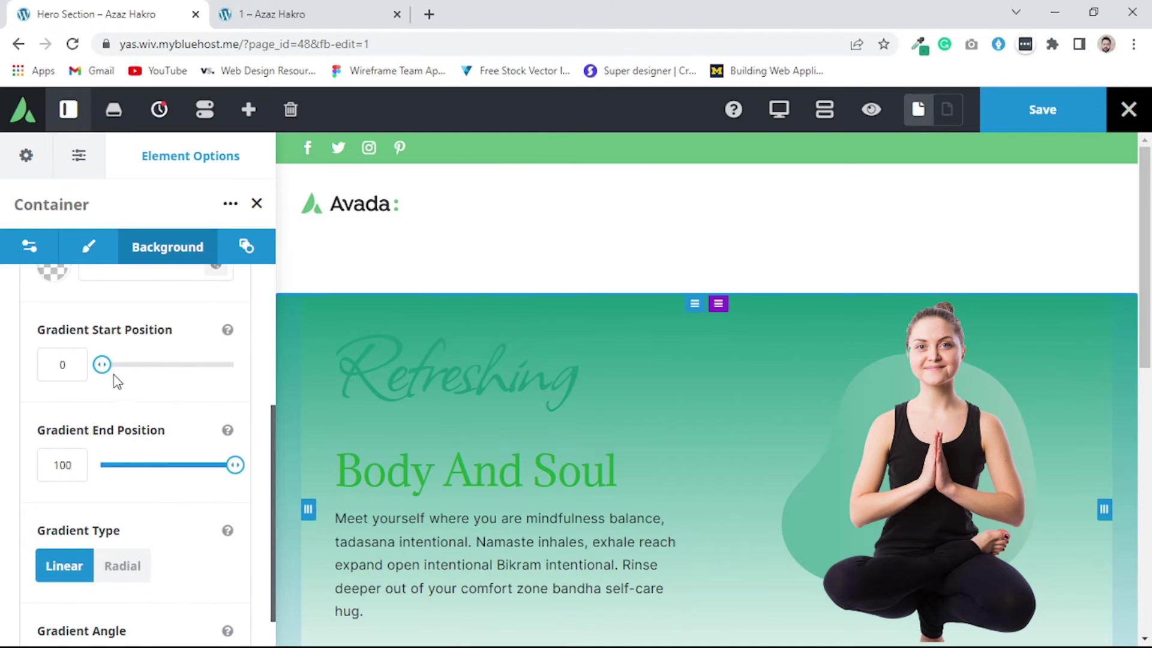
mouse_move(103, 364)
mouse_down()
mouse_move(150, 365)
mouse_move(103, 364)
mouse_up()
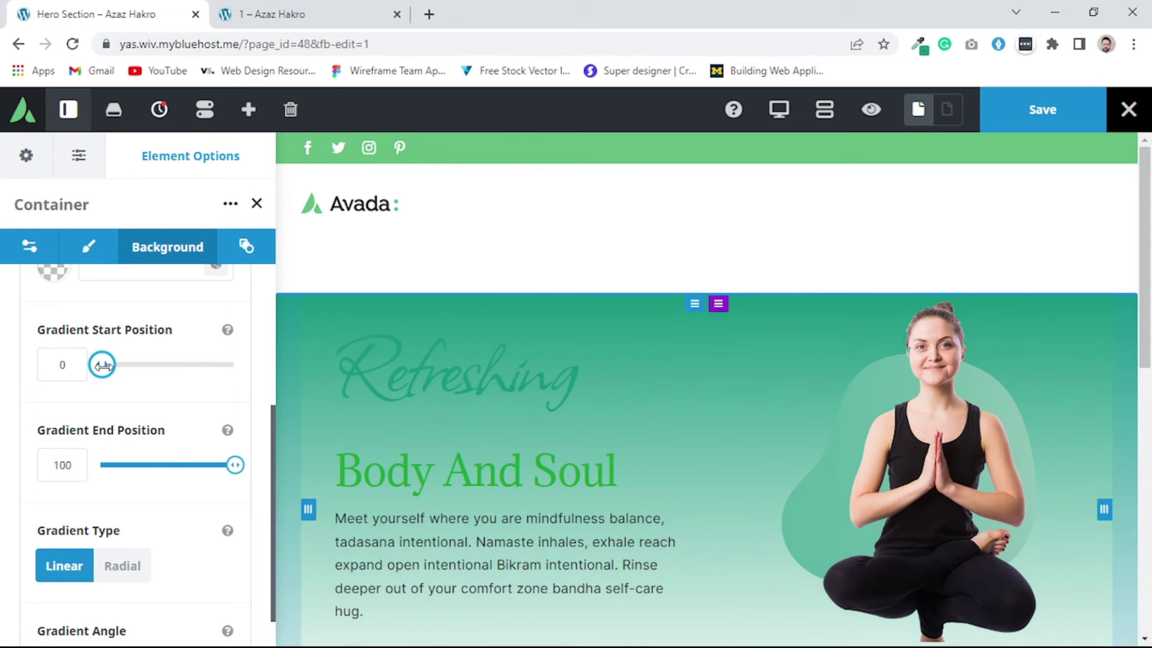
mouse_move(232, 463)
mouse_down()
mouse_move(154, 464)
mouse_move(234, 464)
mouse_up()
mouse_move(102, 364)
mouse_down()
mouse_move(198, 364)
mouse_move(99, 364)
mouse_up()
scroll(132, 418, down, 1)
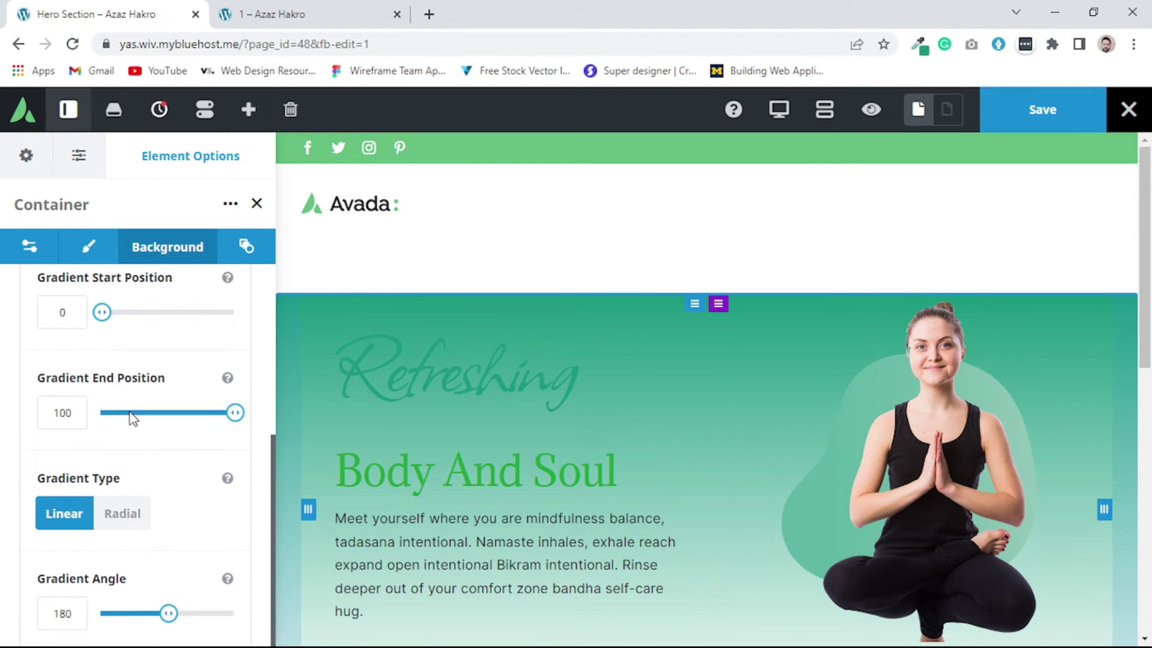
click(126, 516)
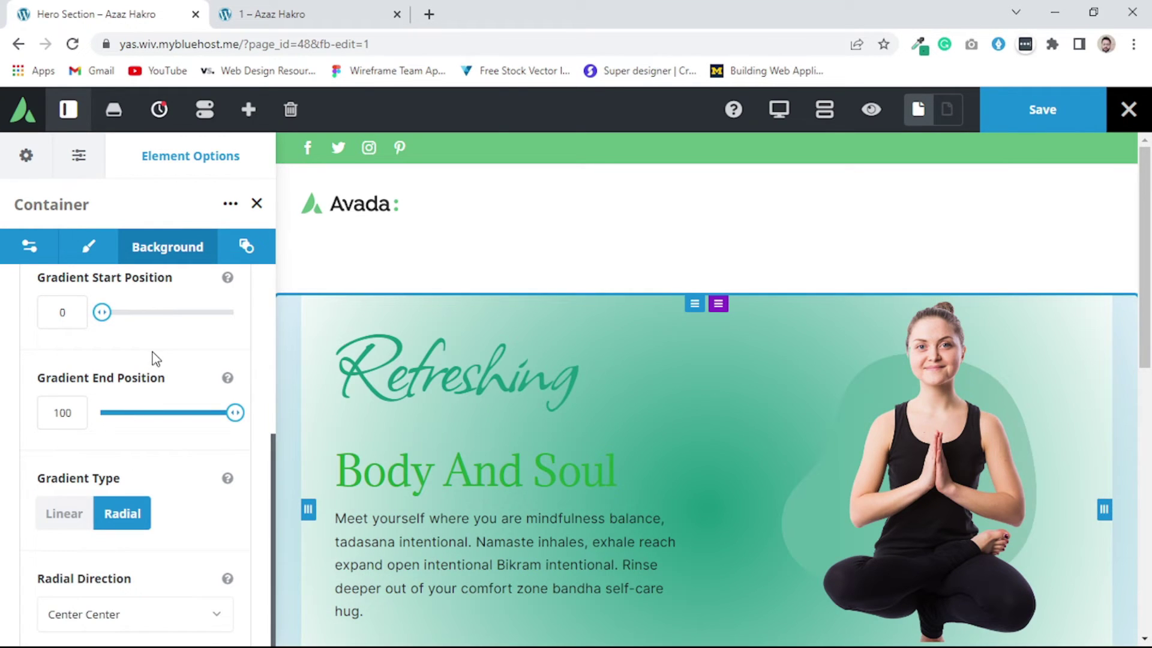
scroll(508, 289, down, 2)
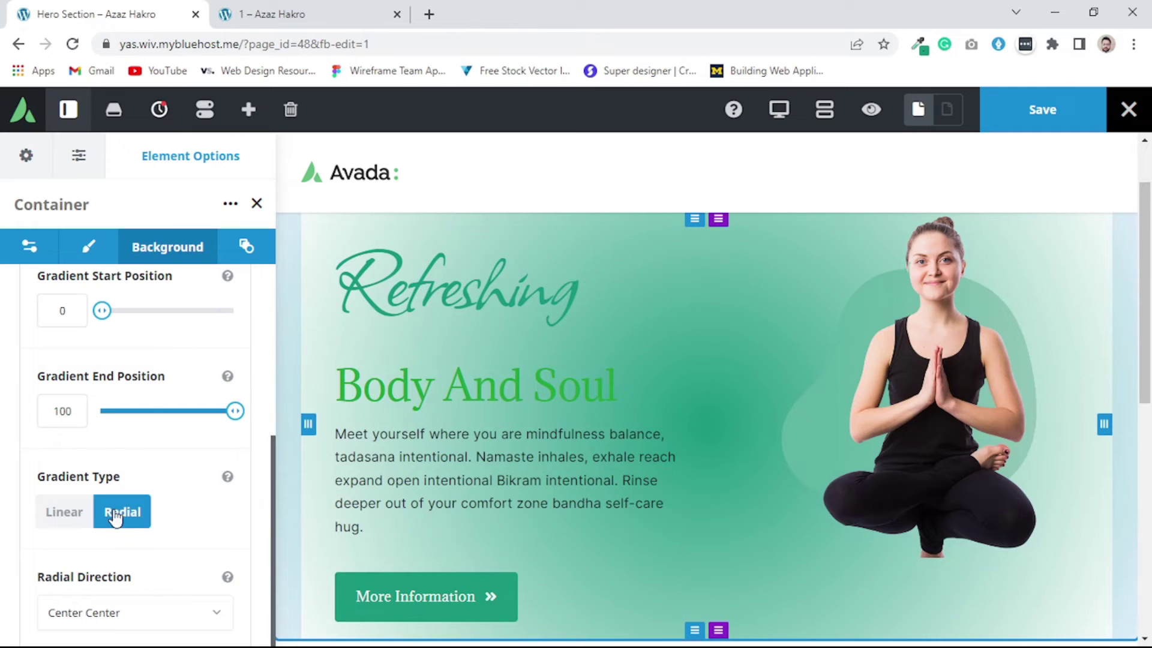
click(149, 621)
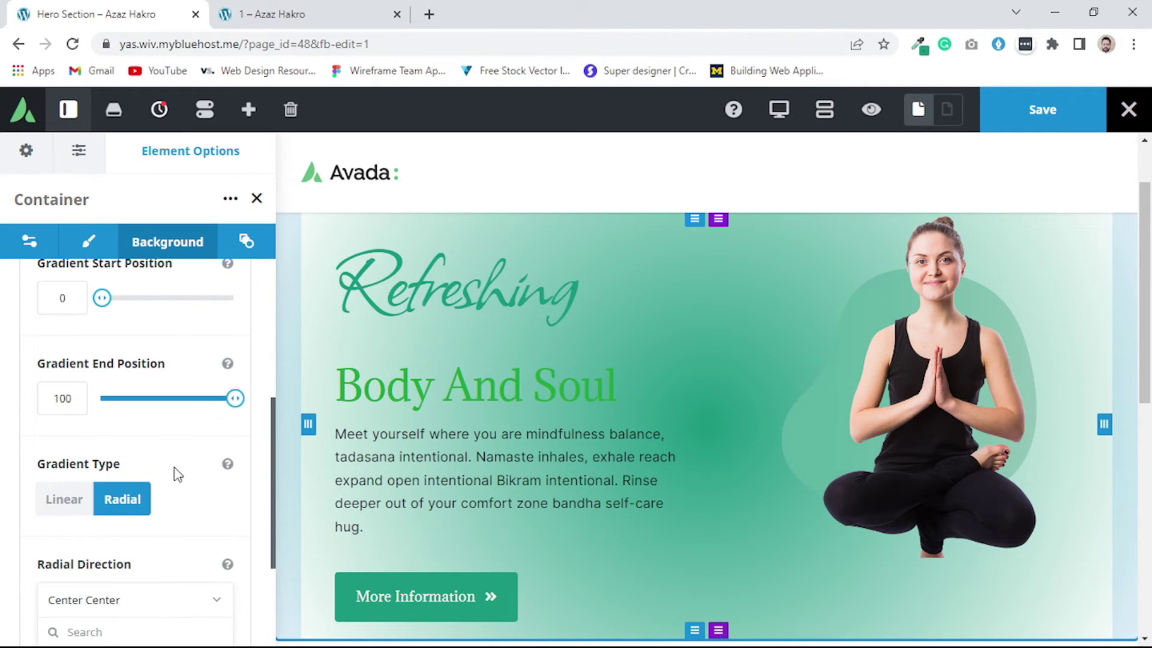
scroll(178, 475, down, 3)
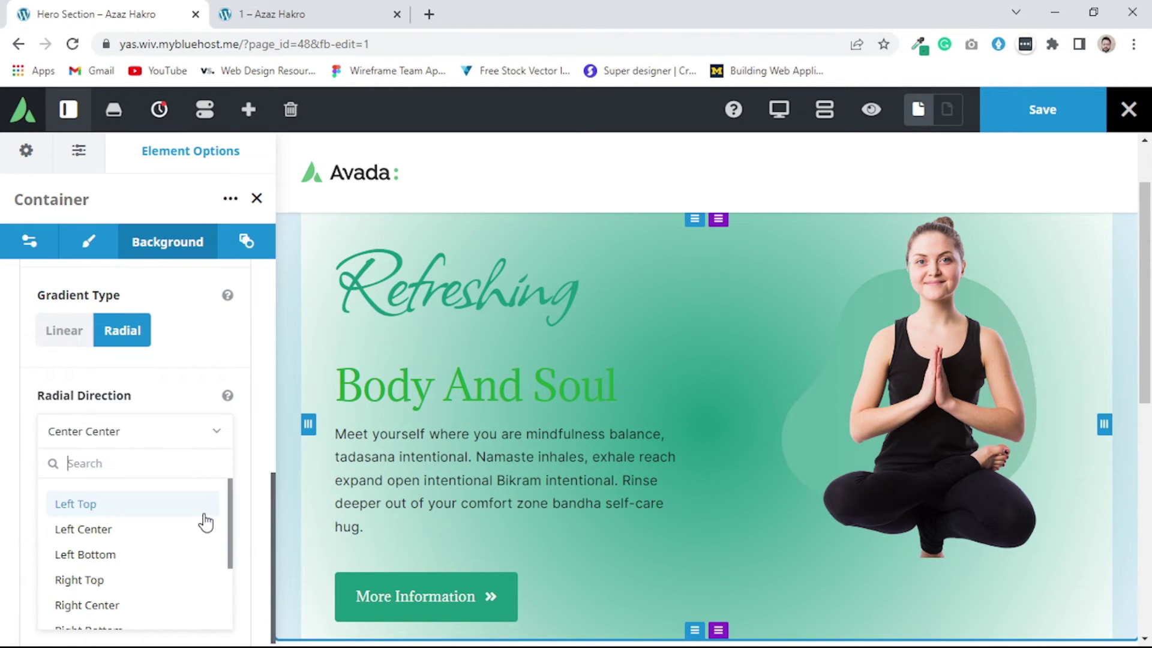
click(144, 566)
- Set the gradient's end position to 60 and its start position to 10
scroll(169, 399, up, 2)
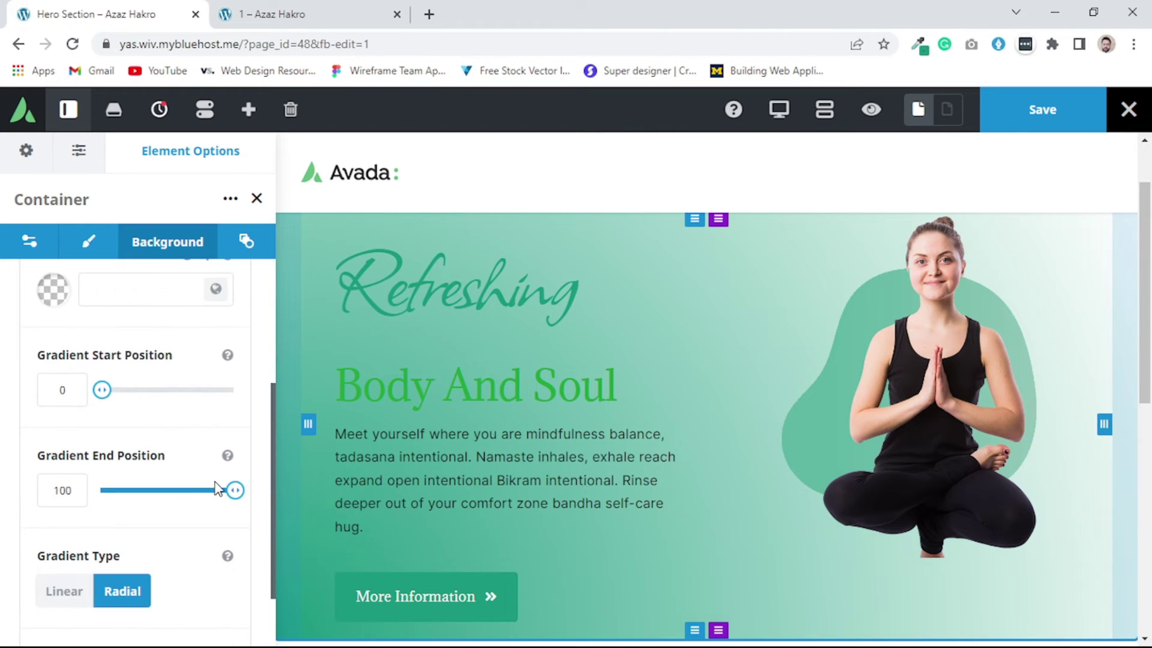
drag(236, 490, 183, 491)
drag(105, 391, 114, 391)
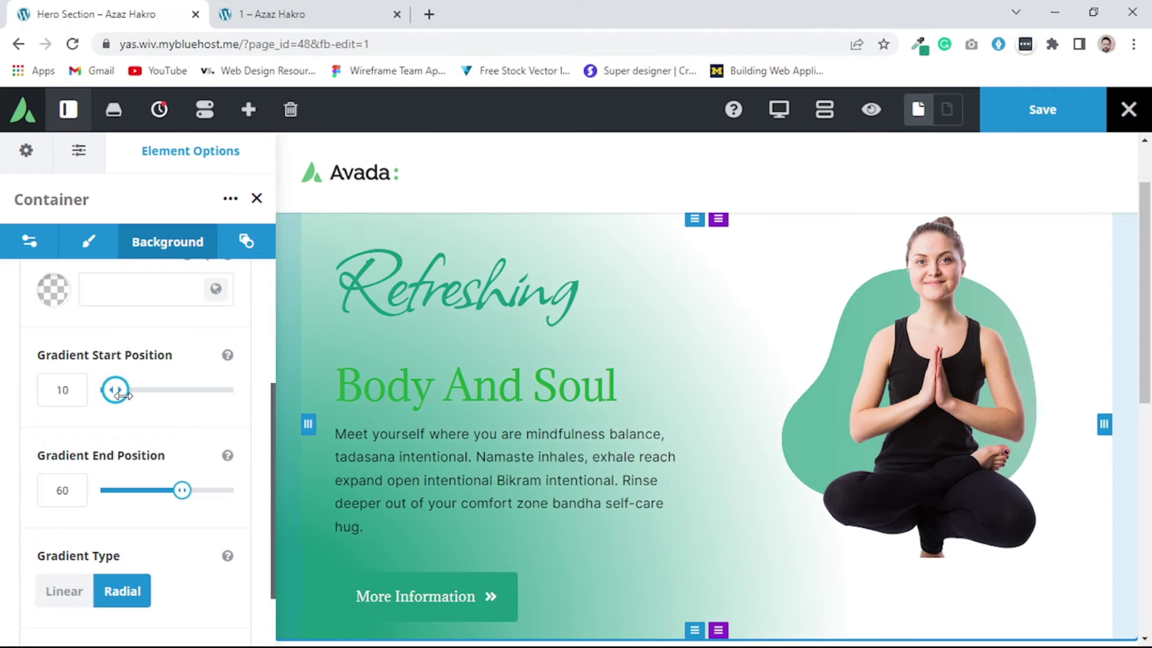
- Change the radial direction of the container's gradient to Left Center
scroll(123, 515, down, 2)
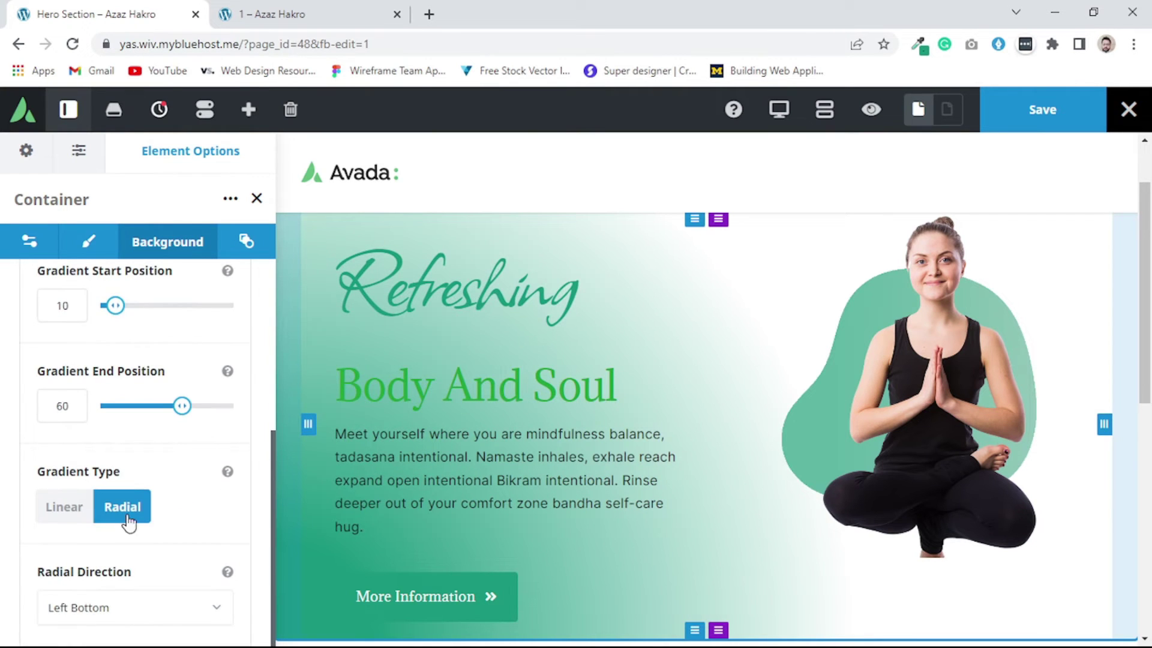
click(130, 612)
scroll(150, 516, down, 3)
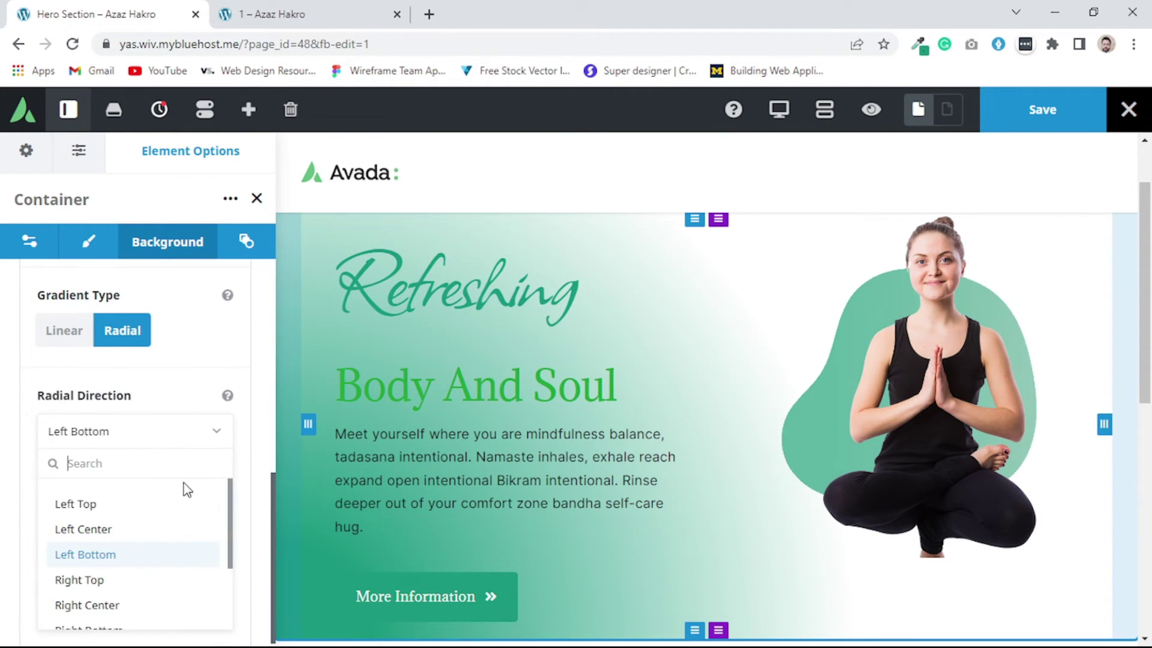
click(113, 536)
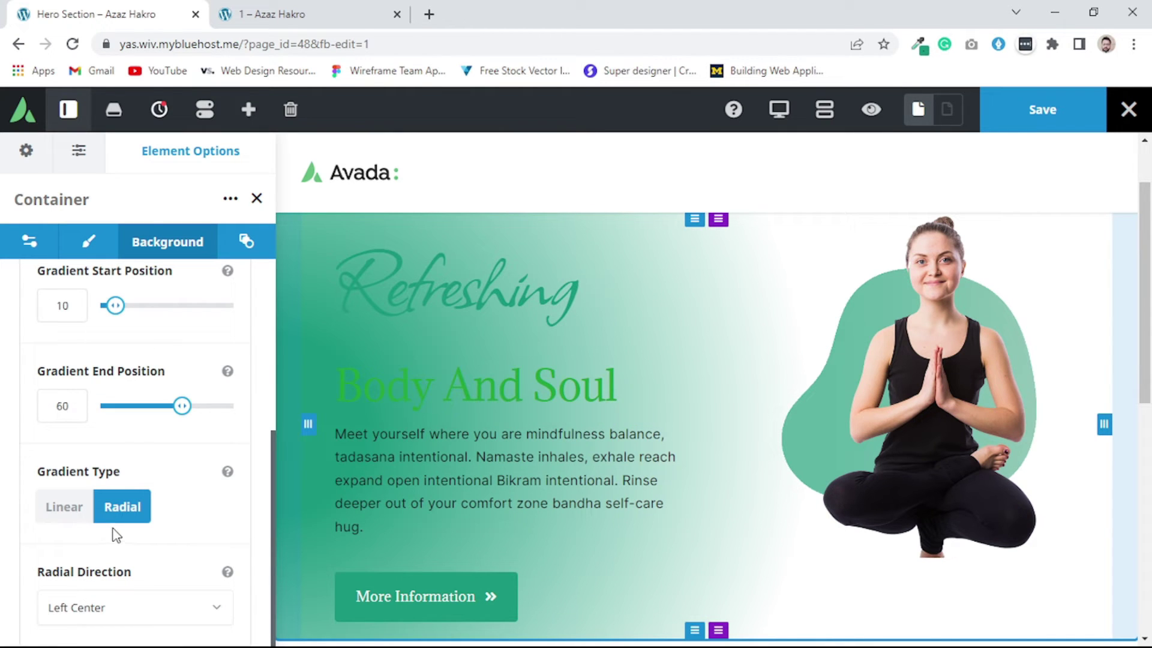
- Soften the gradient start color to rgba(79,150,136,0.62) and check the shade against the example page
scroll(140, 378, up, 5)
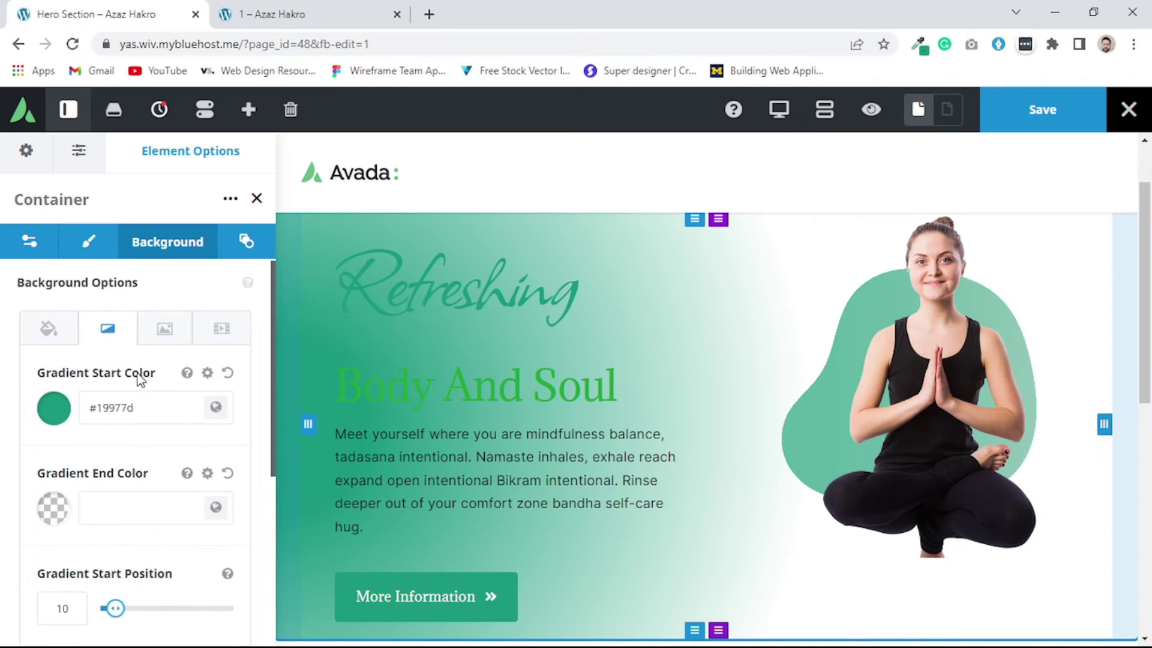
click(57, 416)
drag(214, 446, 193, 525)
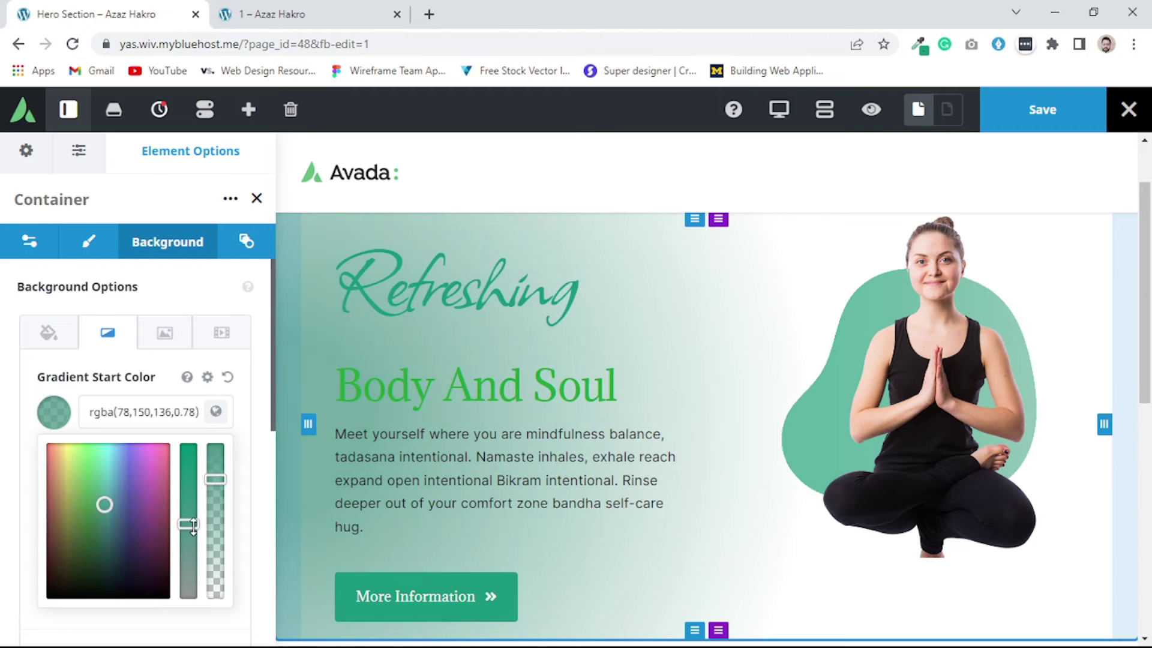
drag(216, 479, 215, 503)
click(294, 11)
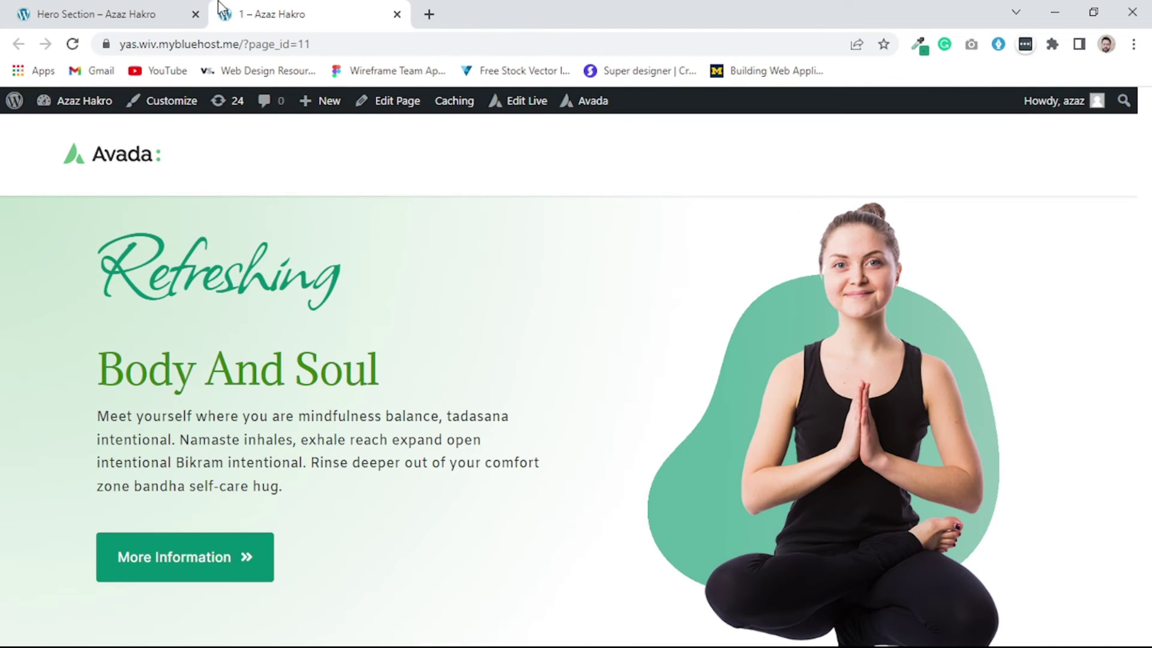
click(150, 13)
- Set the gradient's start position to 0 and its end position to 64, checking against the example page
scroll(198, 440, down, 3)
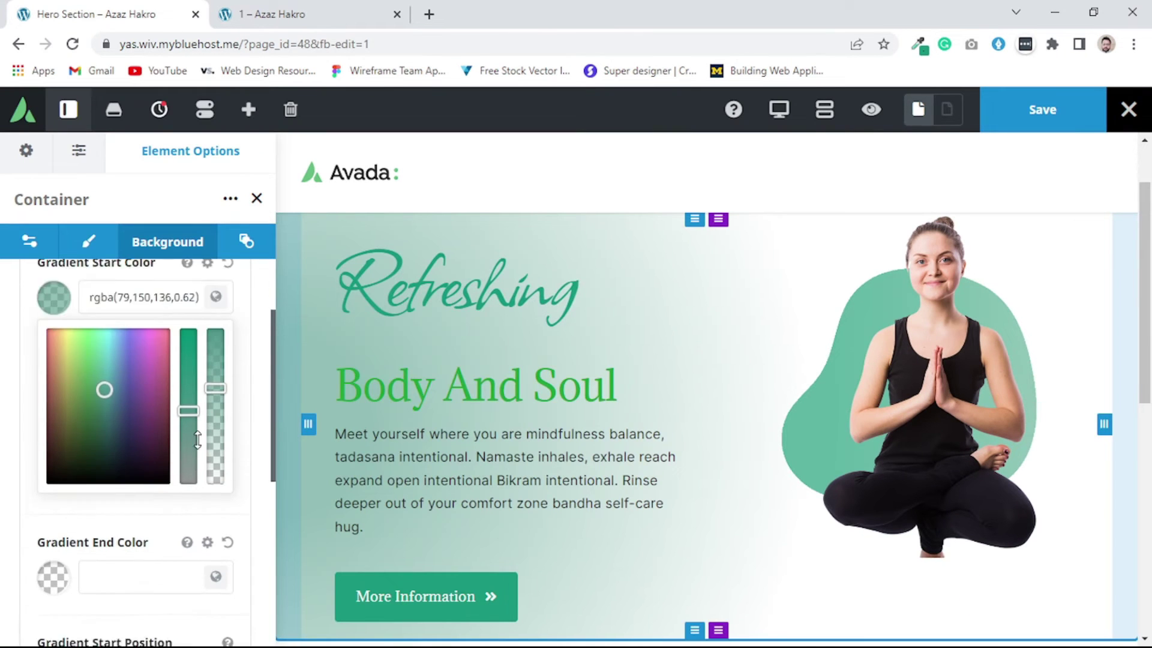
scroll(195, 441, down, 4)
drag(116, 454, 100, 454)
scroll(154, 430, down, 3)
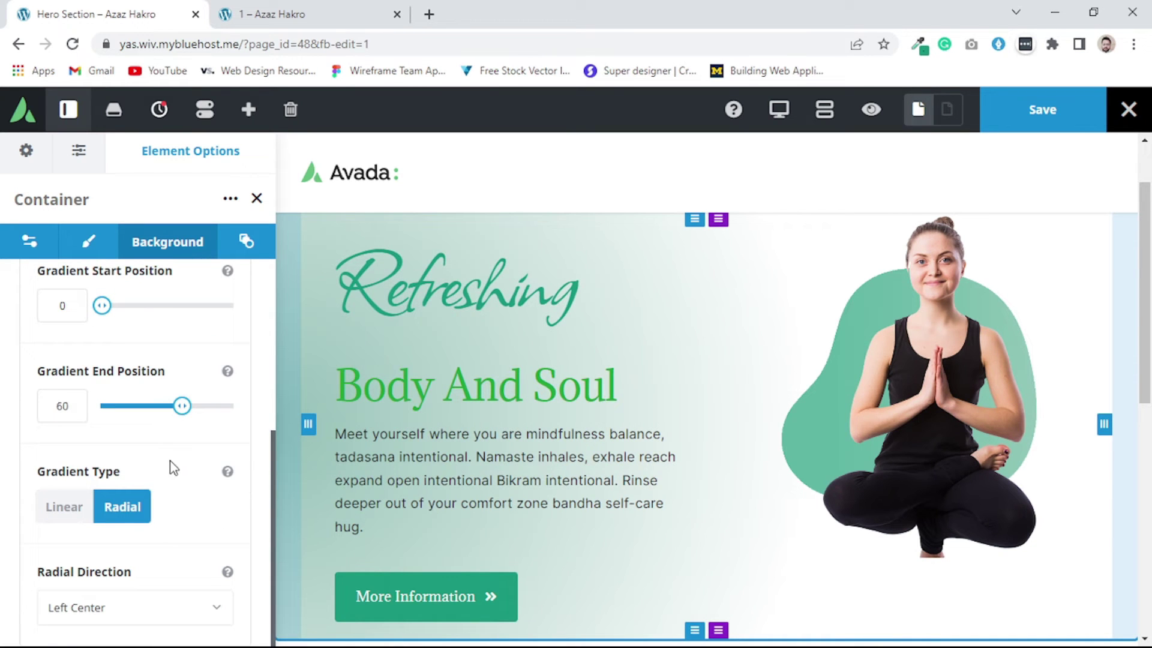
mouse_move(183, 406)
mouse_down()
mouse_move(156, 406)
mouse_move(188, 408)
mouse_up()
click(288, 12)
click(177, 14)
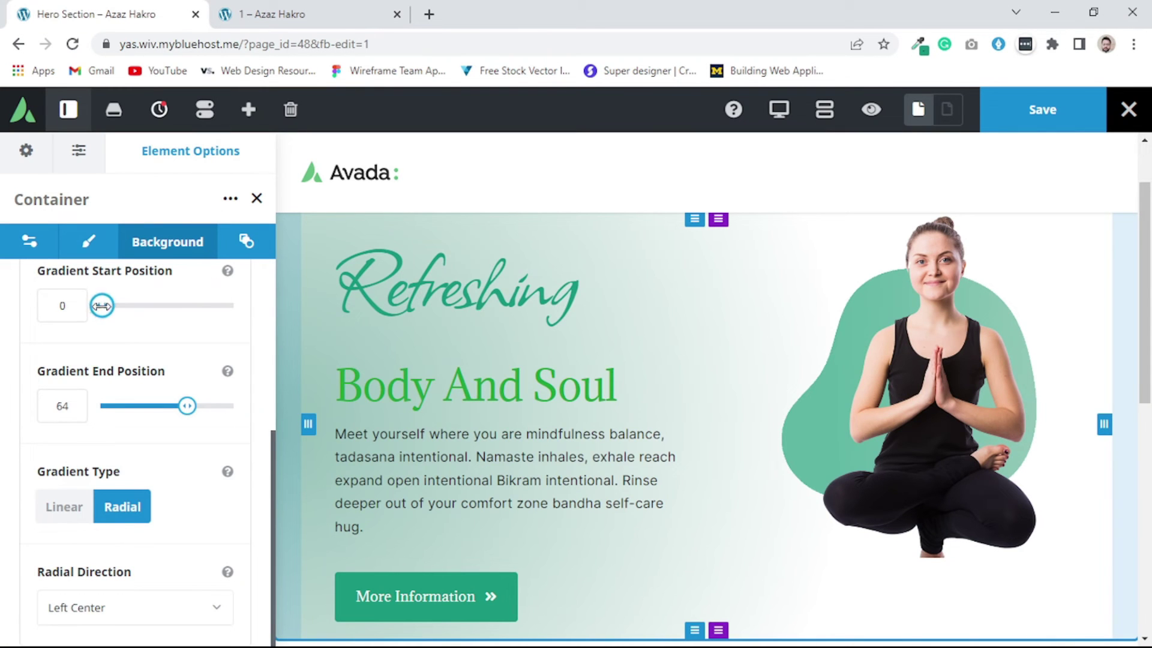
- Lighten the gradient start color to rgba(79,150,136,0.29)
scroll(172, 353, up, 5)
click(65, 415)
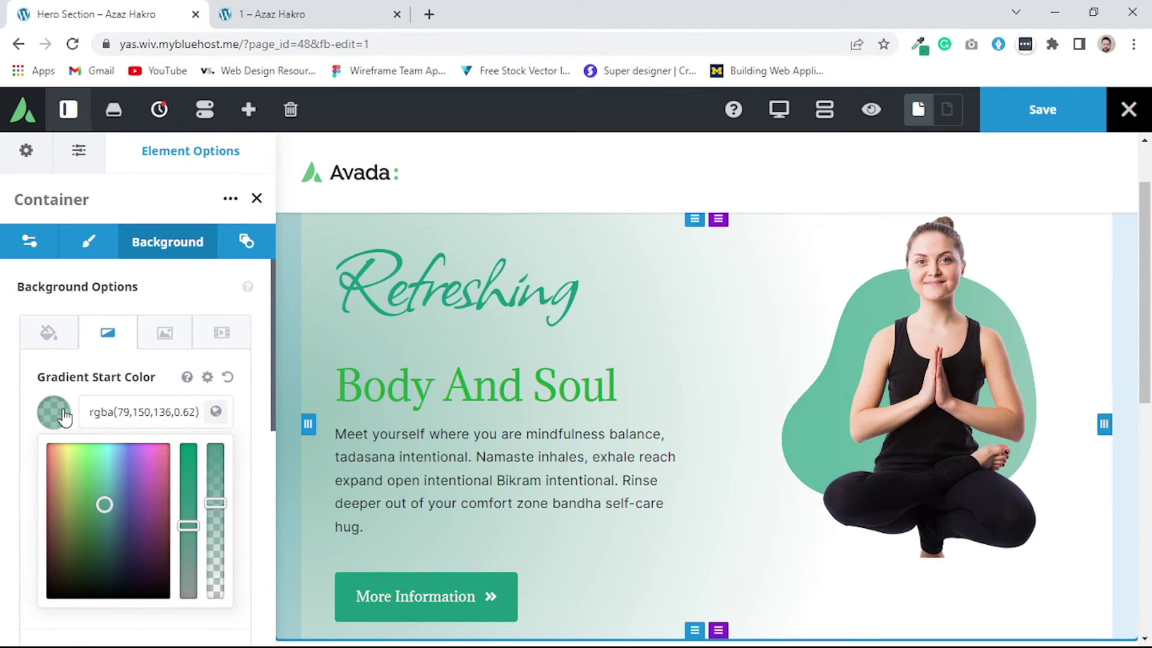
scroll(159, 384, down, 2)
drag(221, 417, 217, 470)
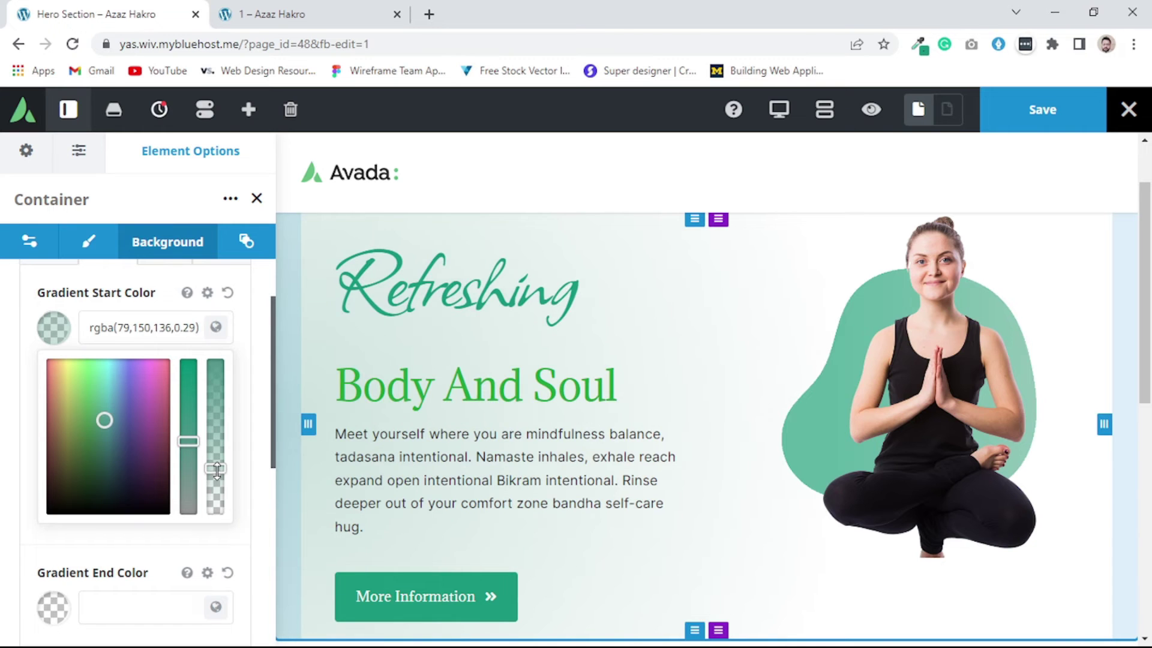
click(31, 386)
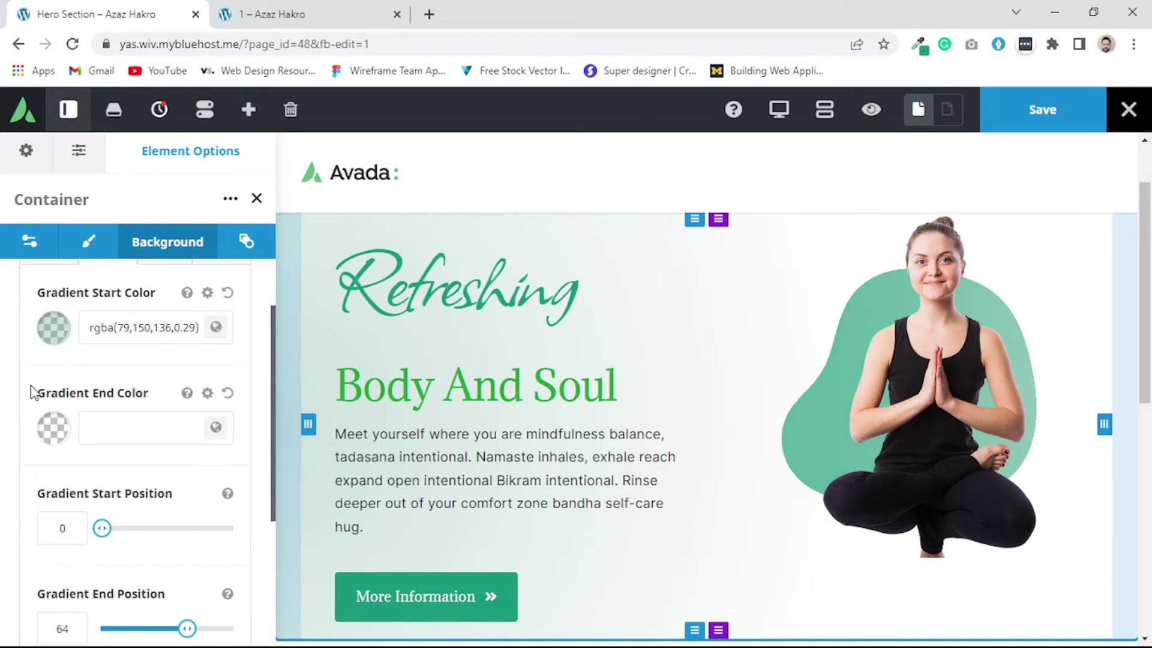
- Save the page and preview the hero section with its gradient background
scroll(950, 364, down, 2)
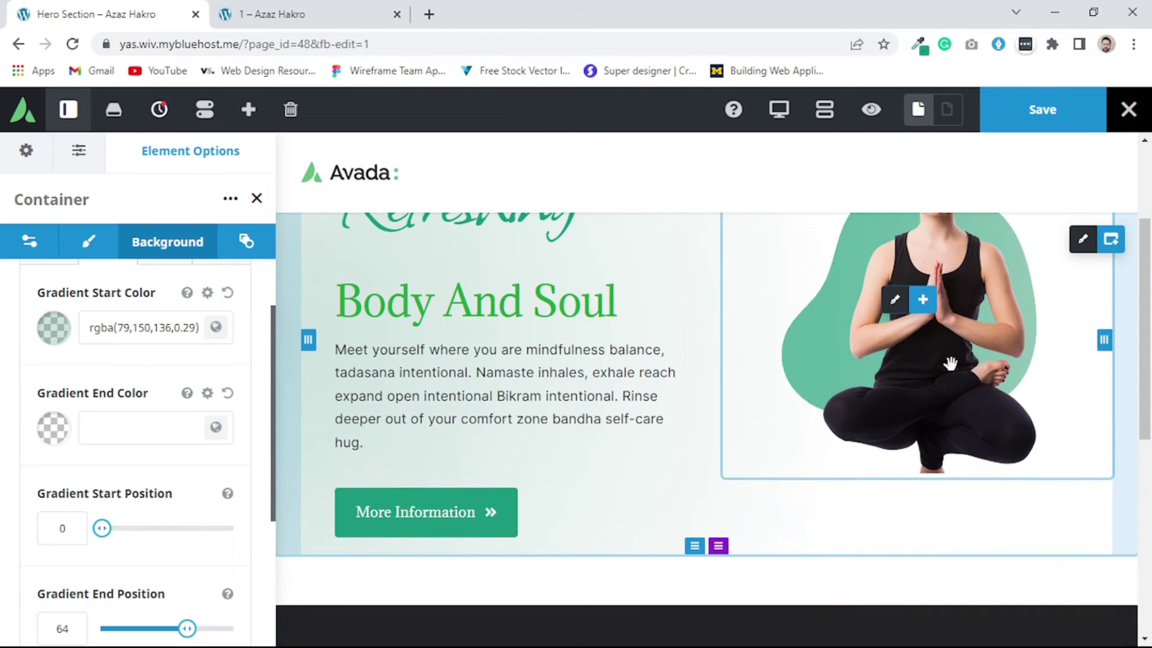
click(1030, 117)
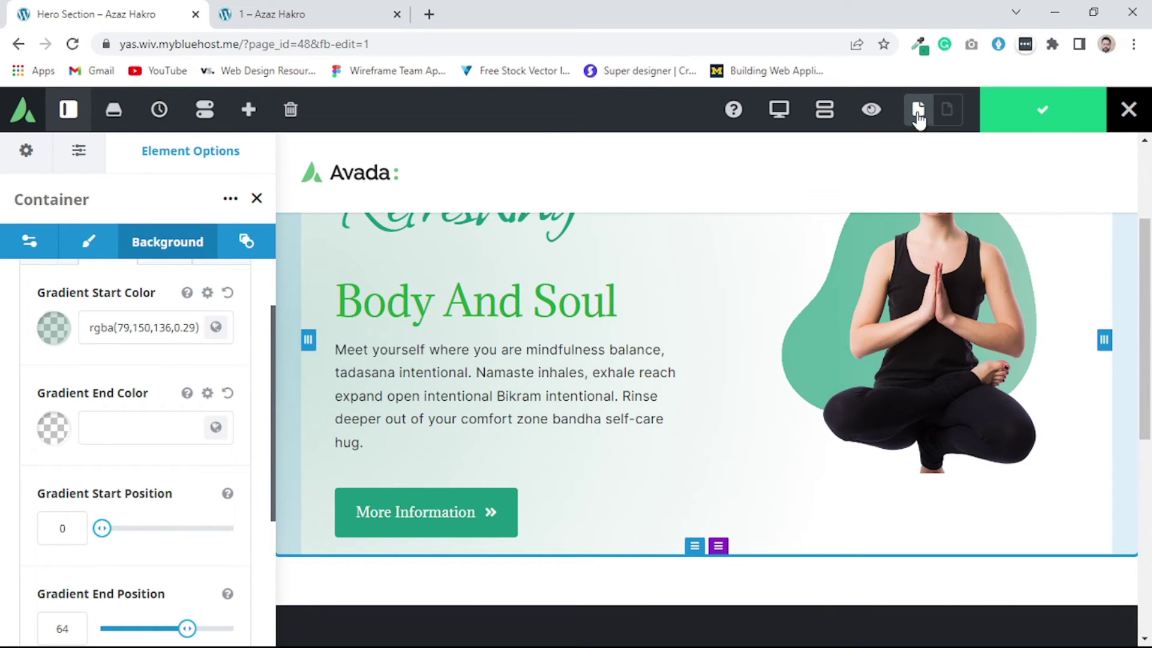
click(871, 111)
scroll(931, 297, down, 2)
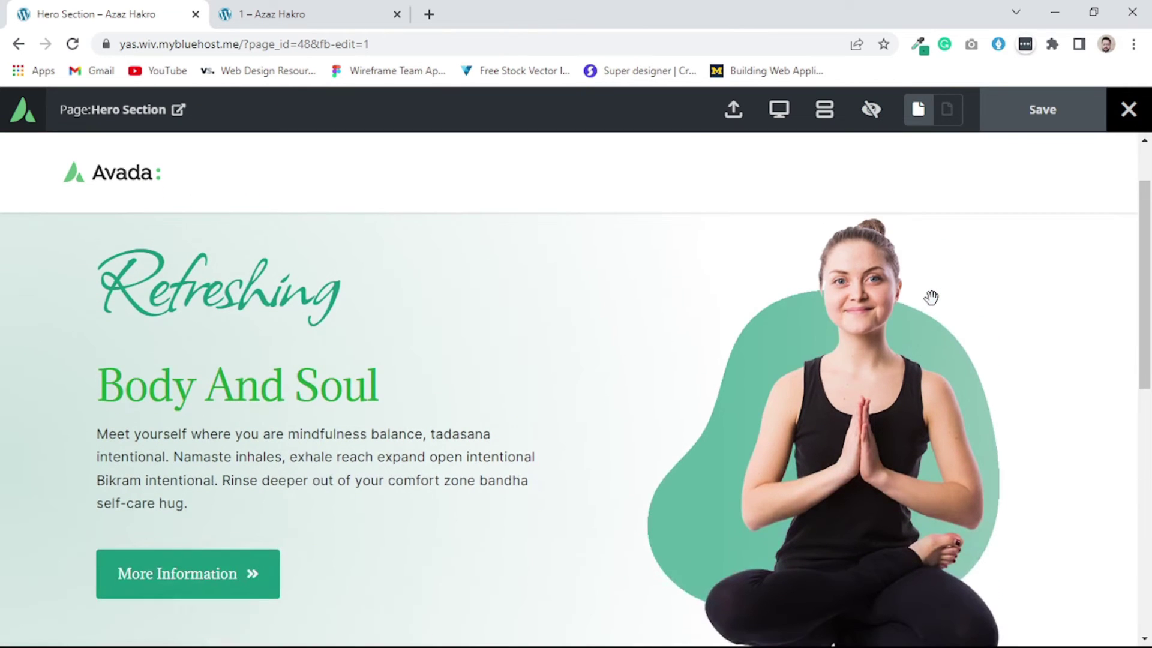
- Compare the previewed hero section's gradient, text and image with the example page
click(347, 12)
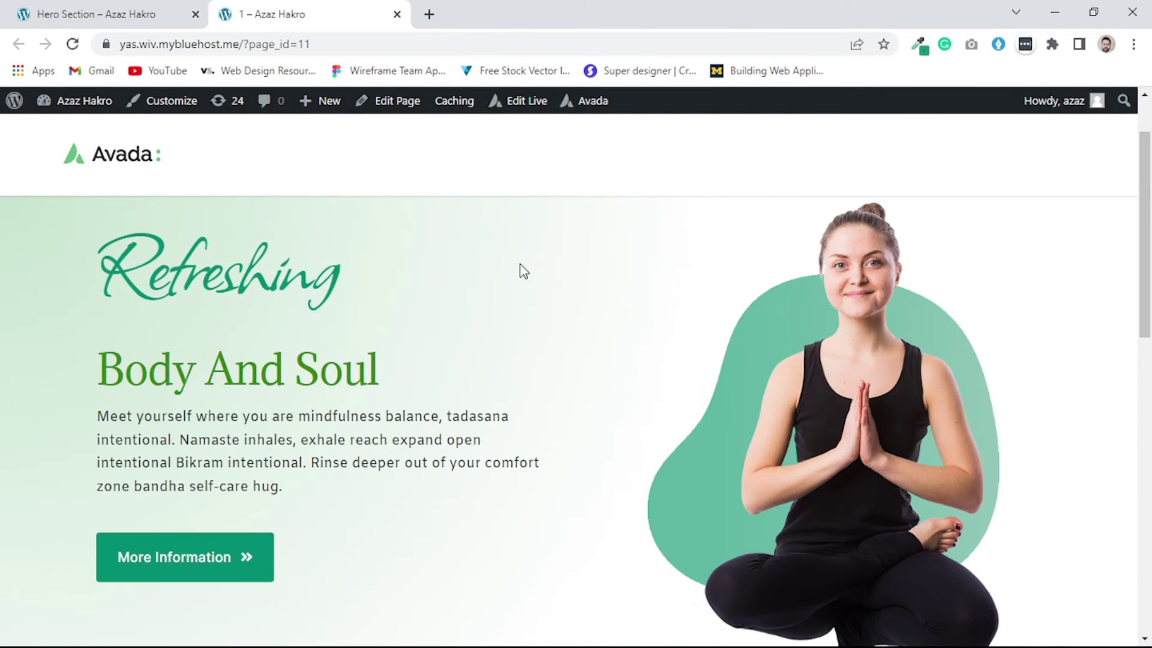
click(120, 8)
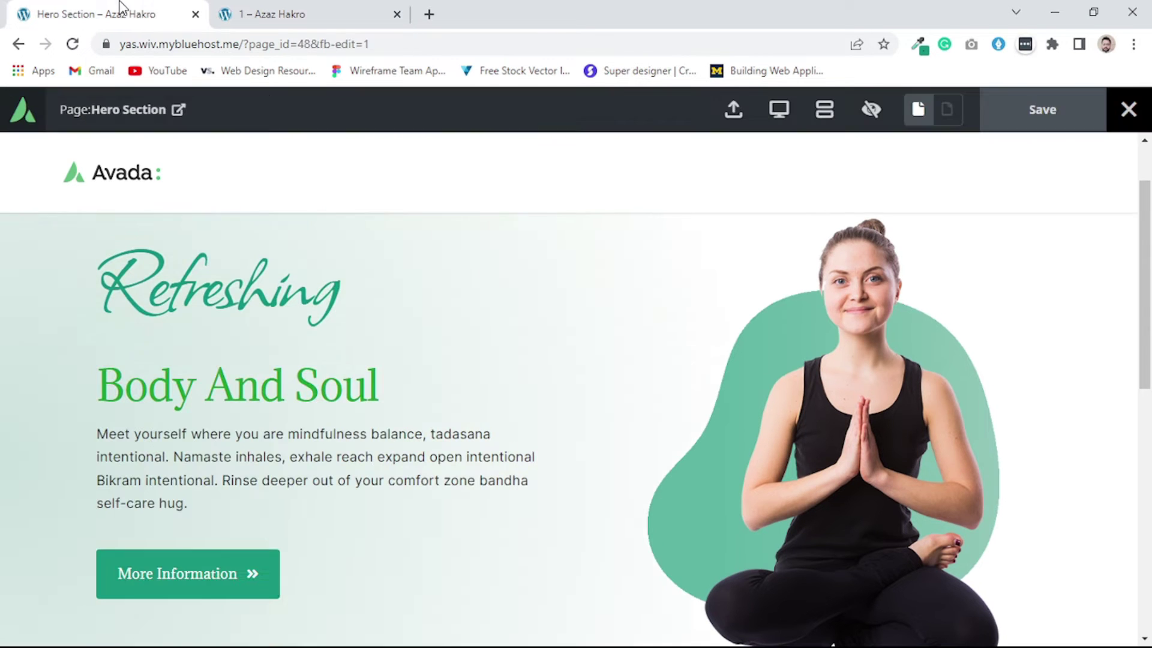
scroll(501, 316, down, 3)
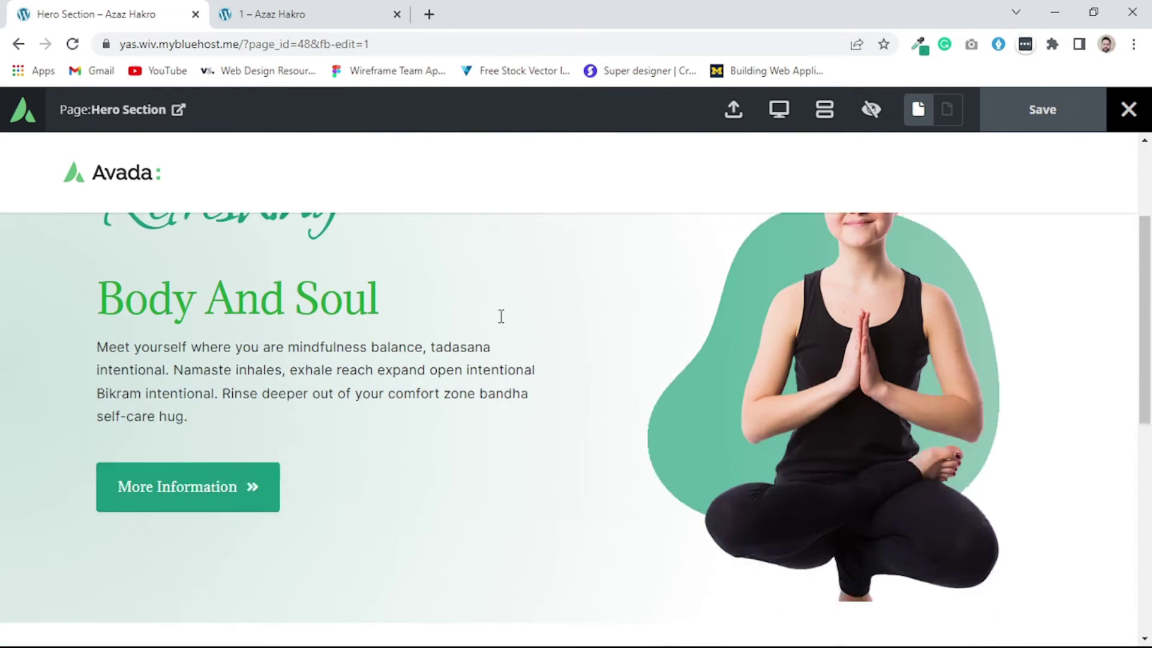
click(273, 7)
click(153, 5)
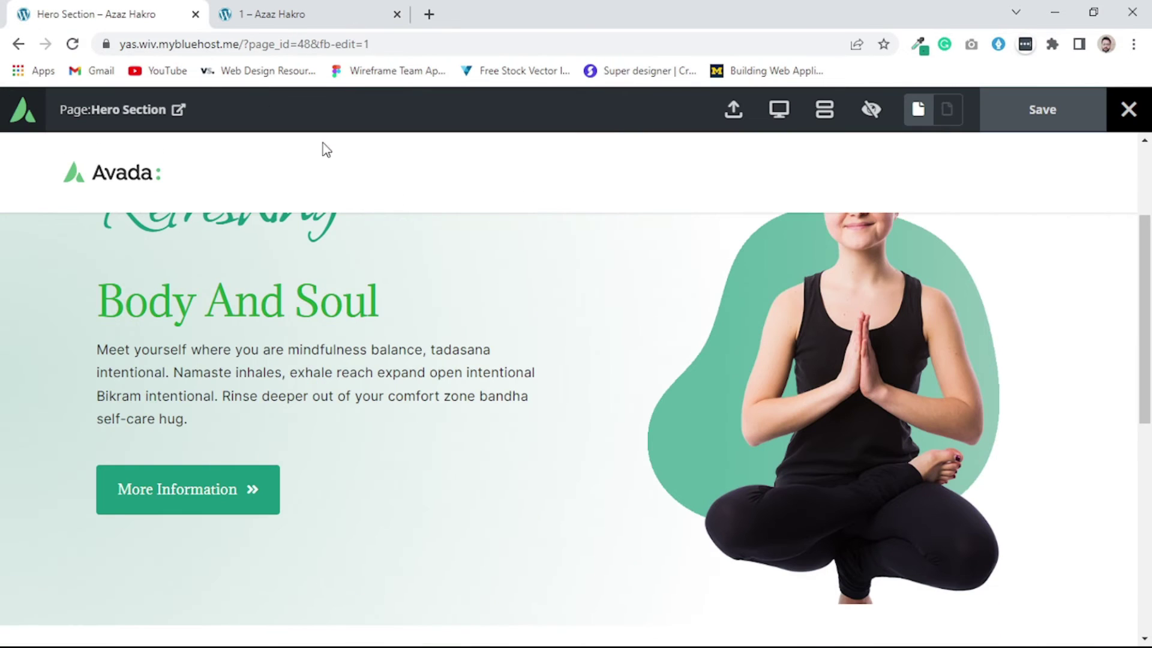
scroll(828, 309, down, 2)
scroll(755, 327, up, 3)
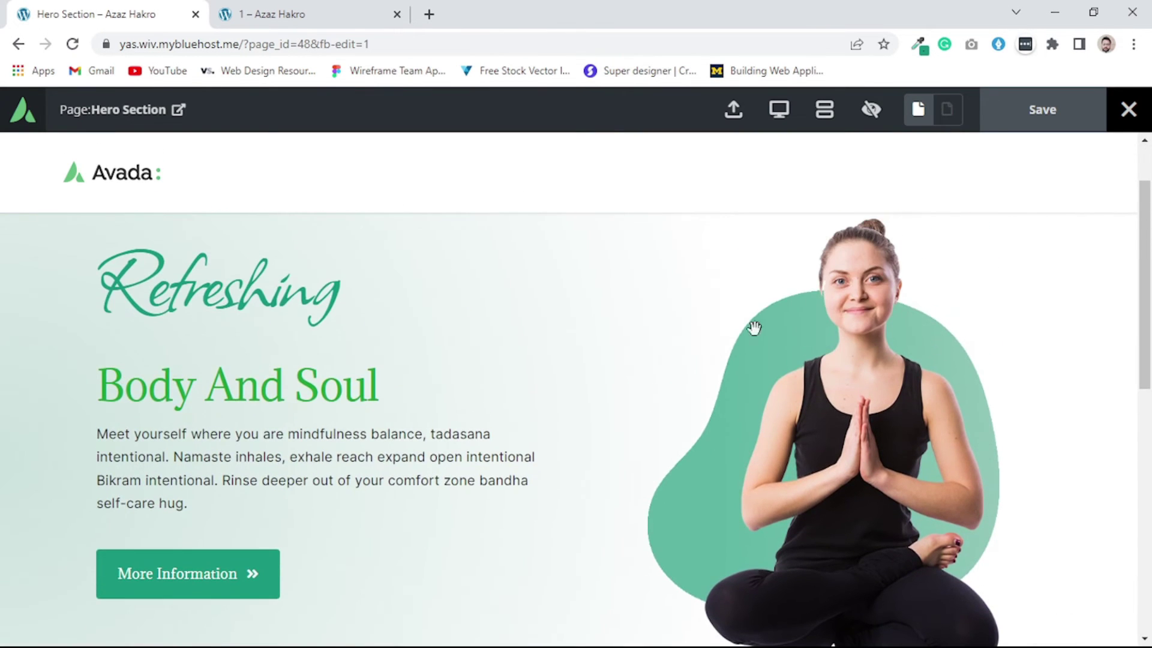
- Examine the "As Featured in..." logo section below the example page's hero, and the matching area of the preview
click(340, 9)
scroll(728, 390, down, 3)
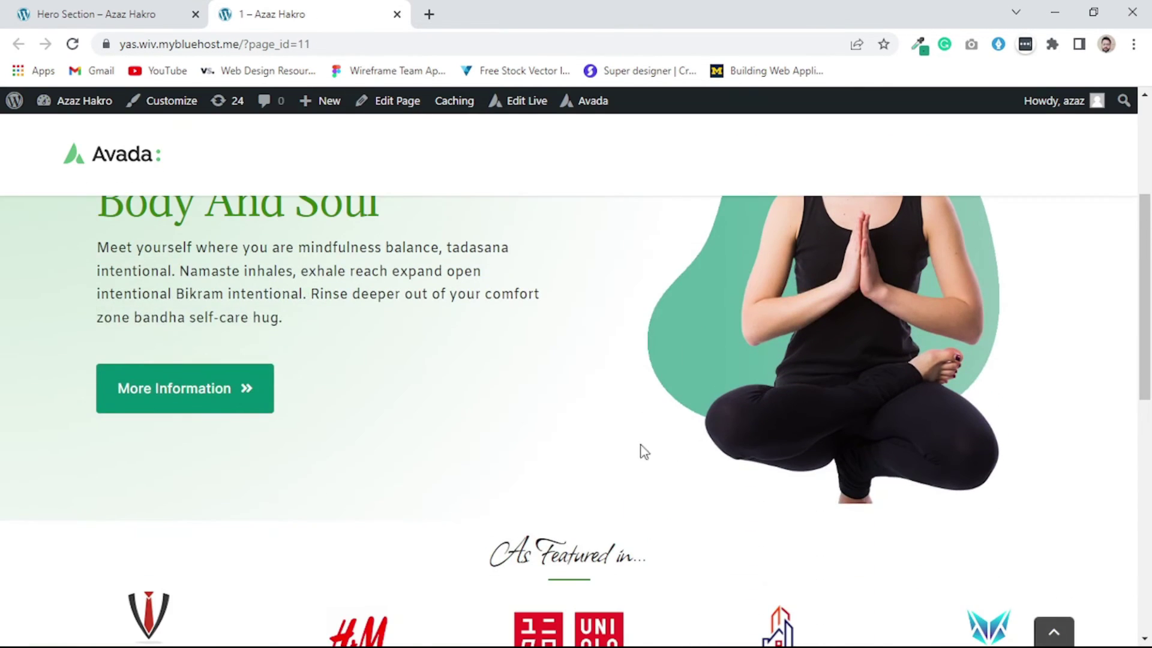
scroll(603, 409, down, 3)
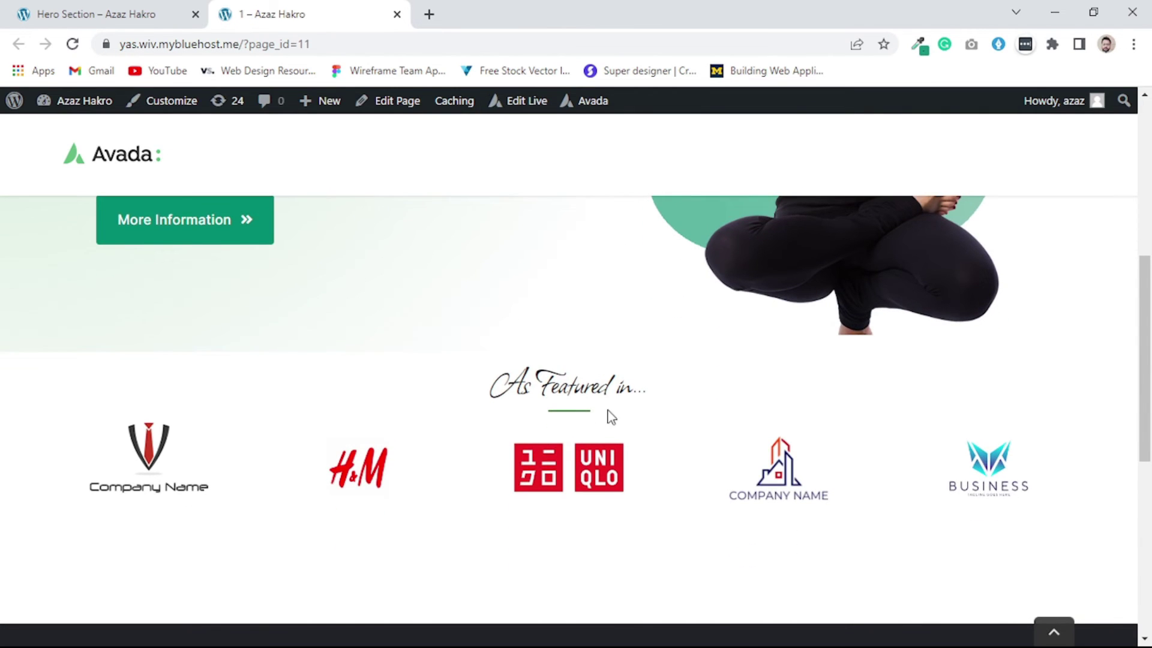
click(138, 15)
scroll(660, 360, down, 3)
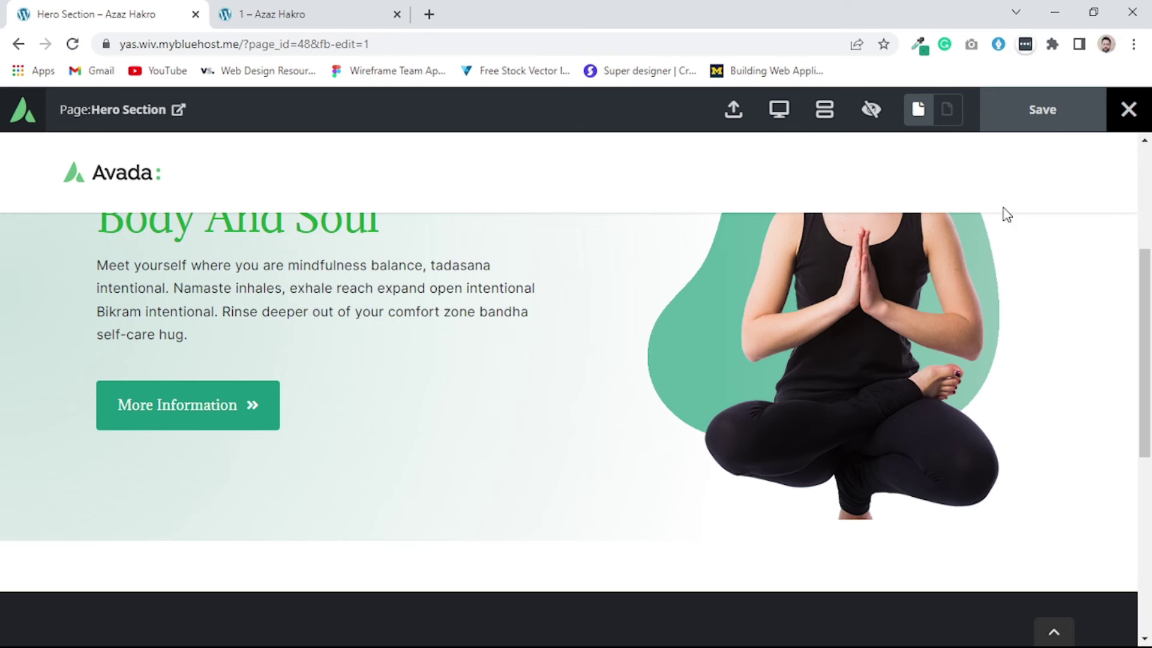
- Leave the preview and add a full-width 1/1 container below the hero container
scroll(972, 228, up, 5)
click(871, 109)
scroll(1078, 256, down, 6)
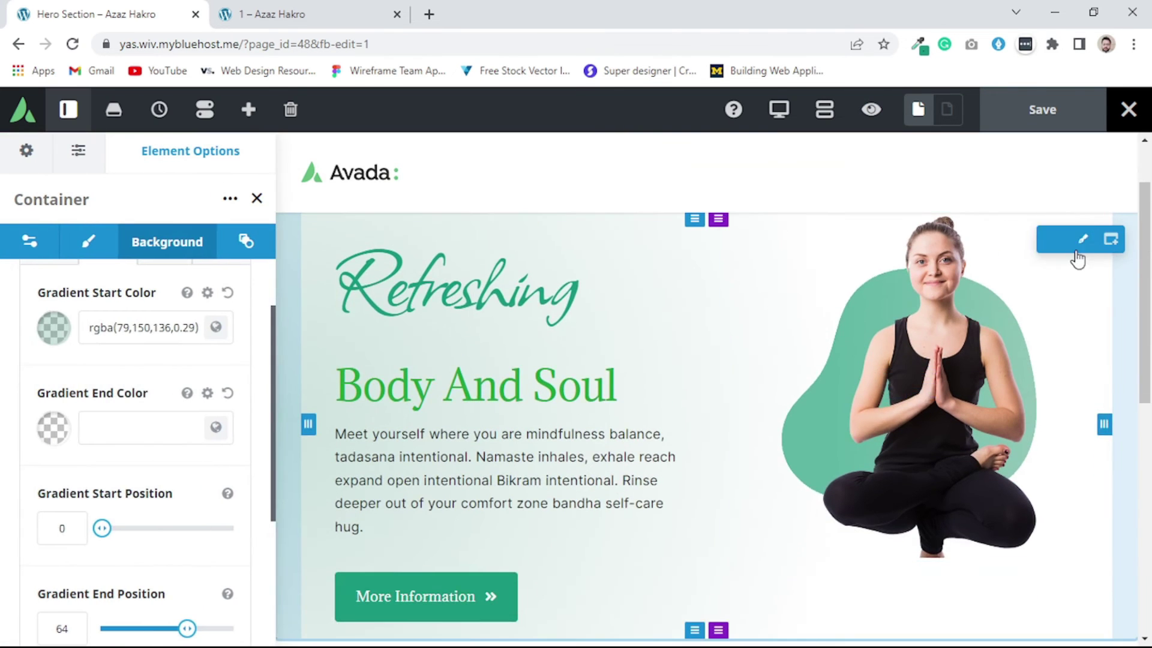
scroll(1080, 240, up, 4)
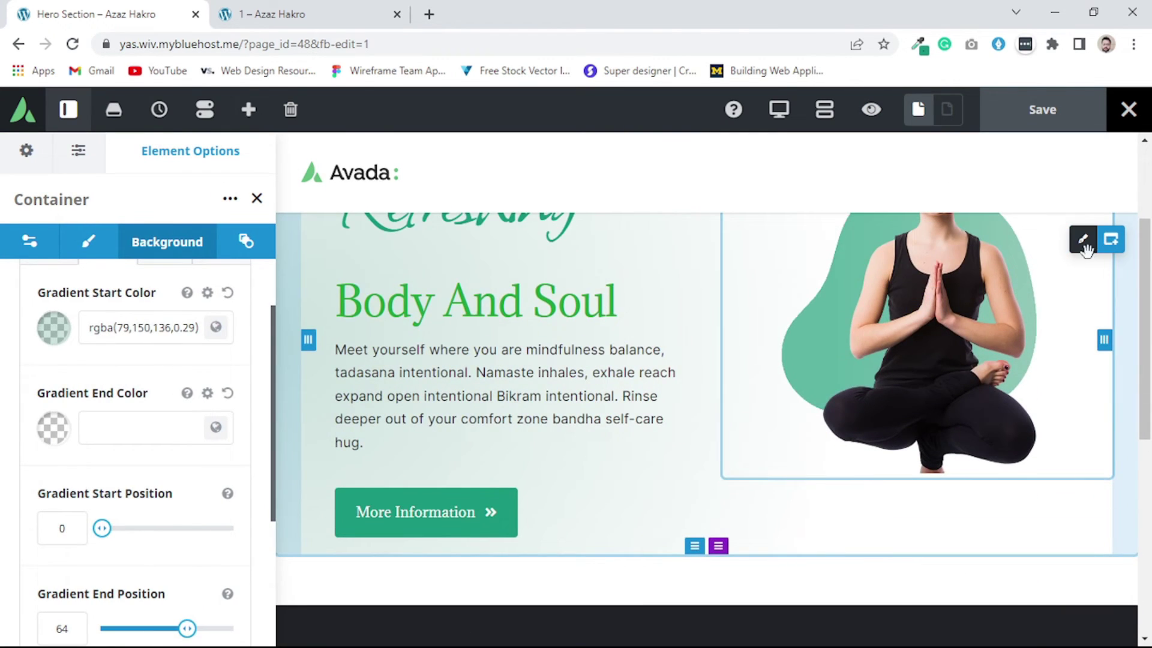
click(1111, 239)
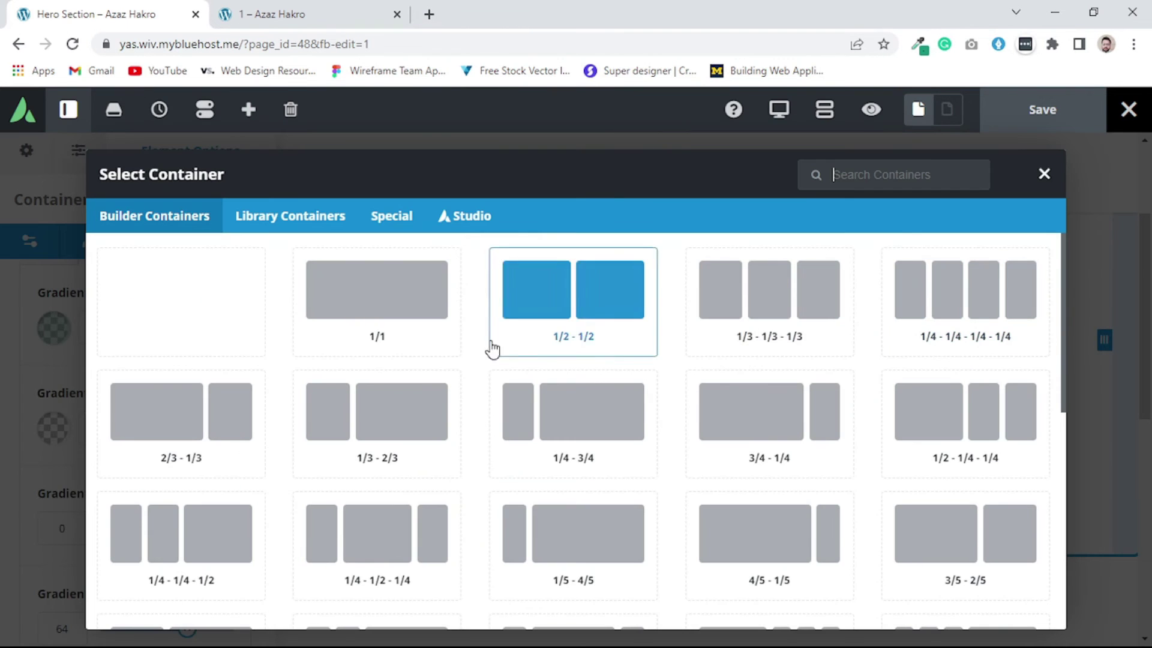
click(384, 294)
- Add a Title element to the empty column of the container below the hero section
scroll(674, 364, down, 5)
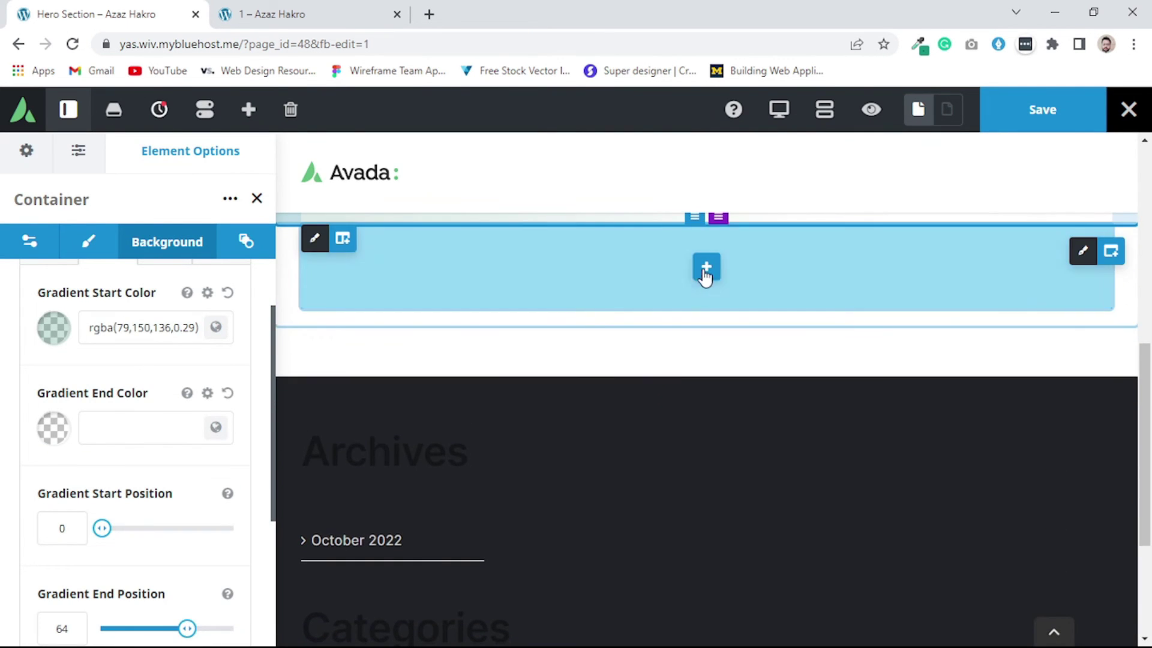
click(706, 270)
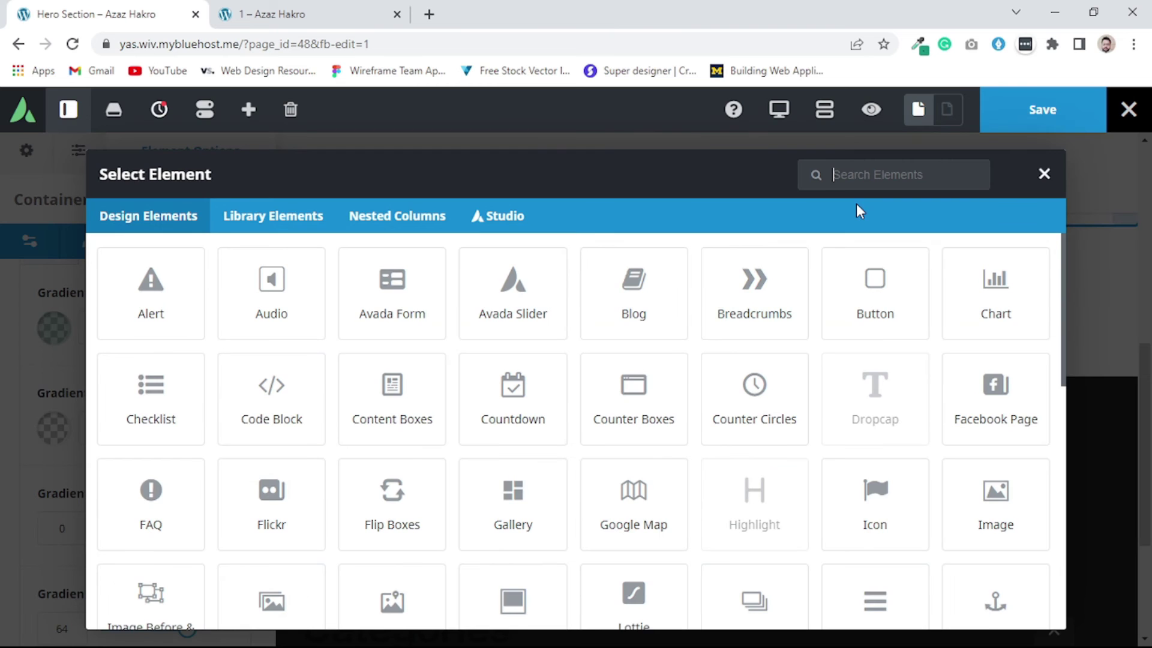
text(tit)
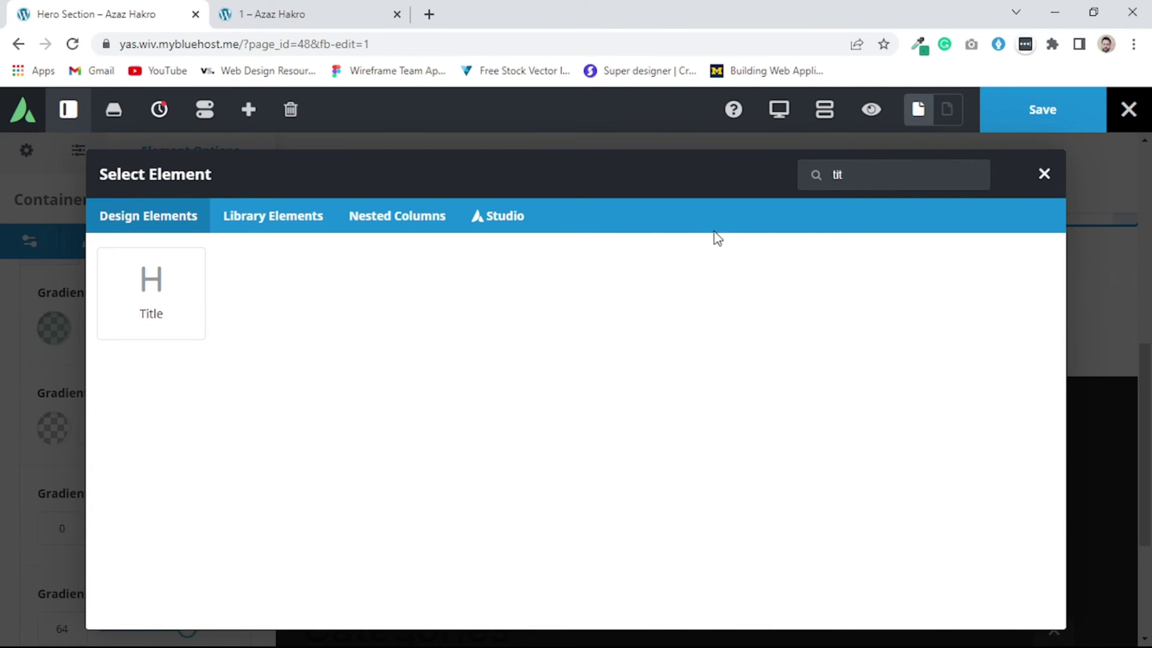
click(149, 316)
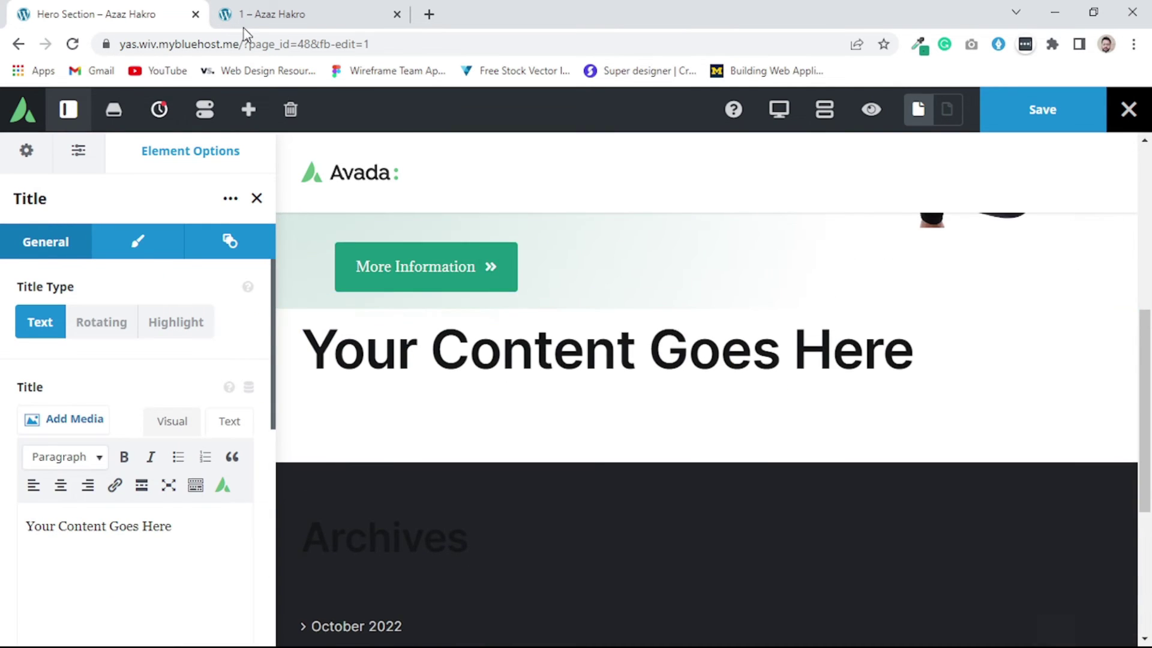
- Replace the placeholder title with "As Featured in..." copied from the example page's heading
key(ctrl+Tab)
drag(667, 391, 457, 382)
key(ctrl+c)
click(90, 10)
triple_click(556, 359)
key(ctrl+v)
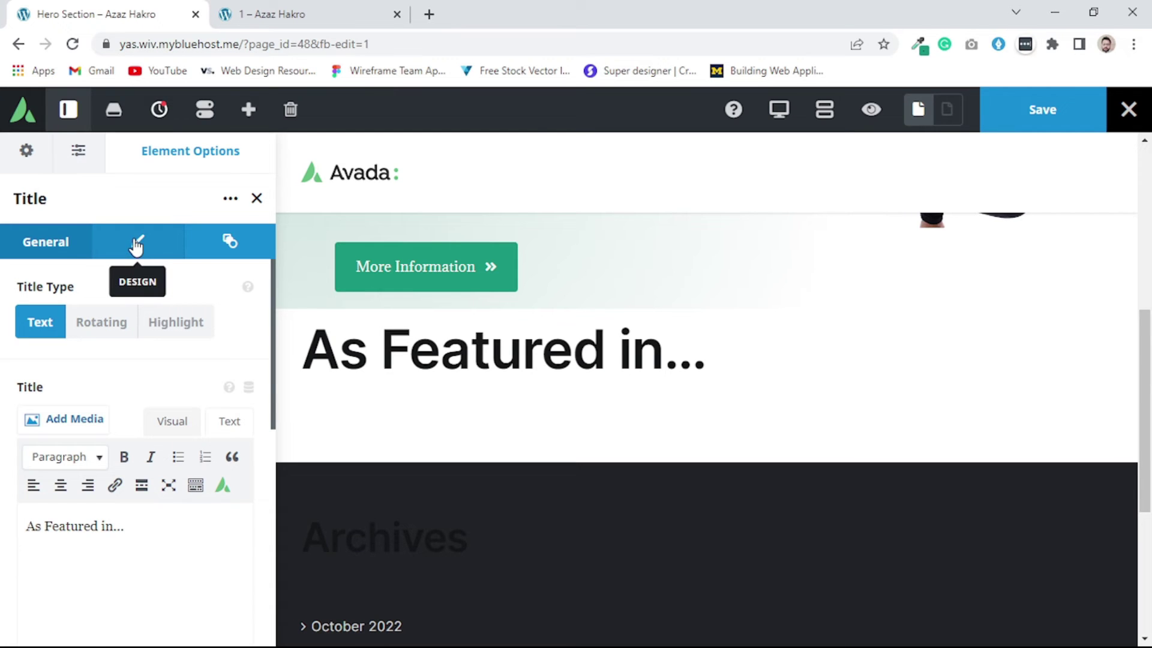
- Center the "As Featured in..." title and set its HTML heading size to H3
click(137, 246)
click(95, 324)
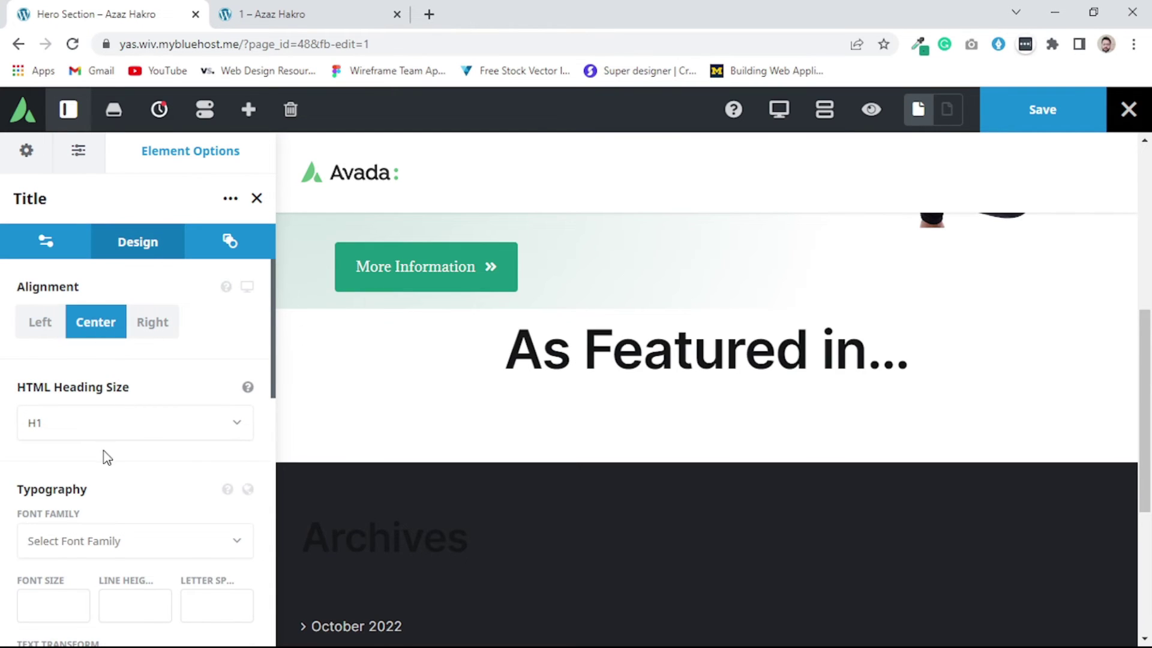
click(107, 426)
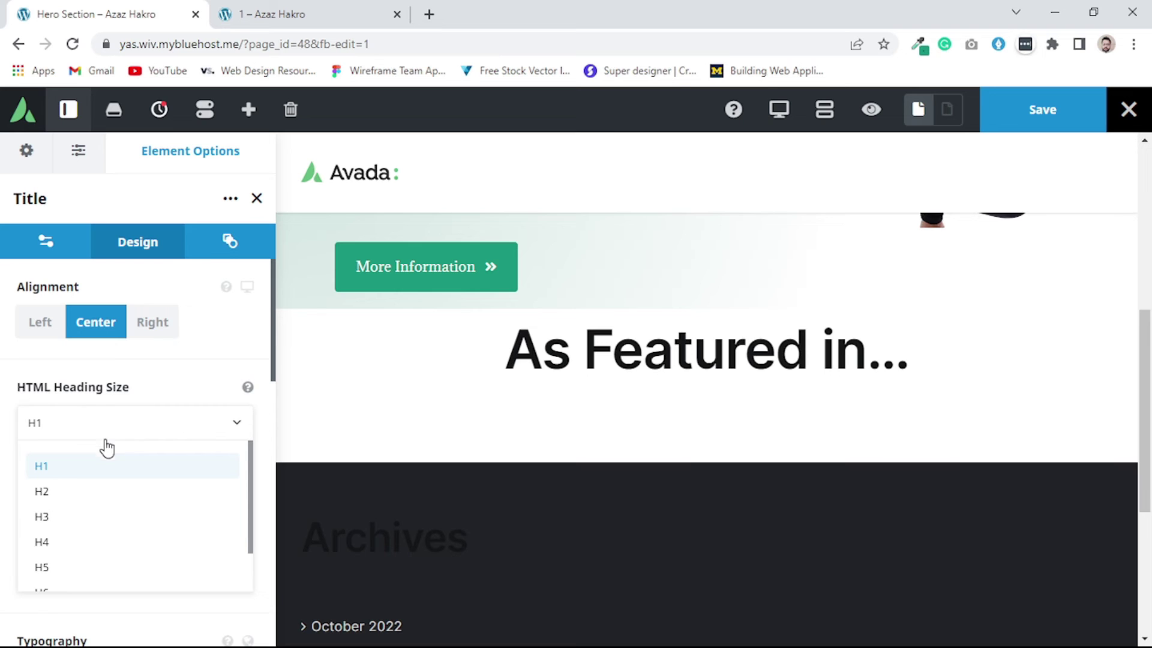
click(78, 518)
- Set the title's font family to Allison and its HTML heading size to H2
scroll(77, 432, down, 2)
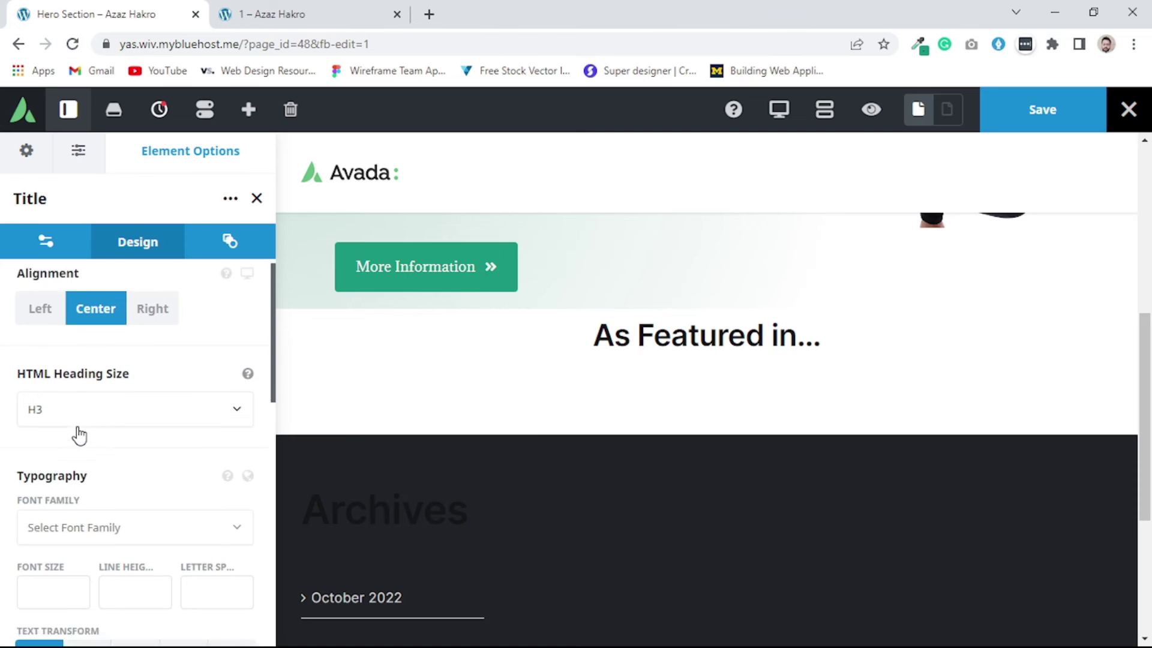
click(102, 461)
text(alliso)
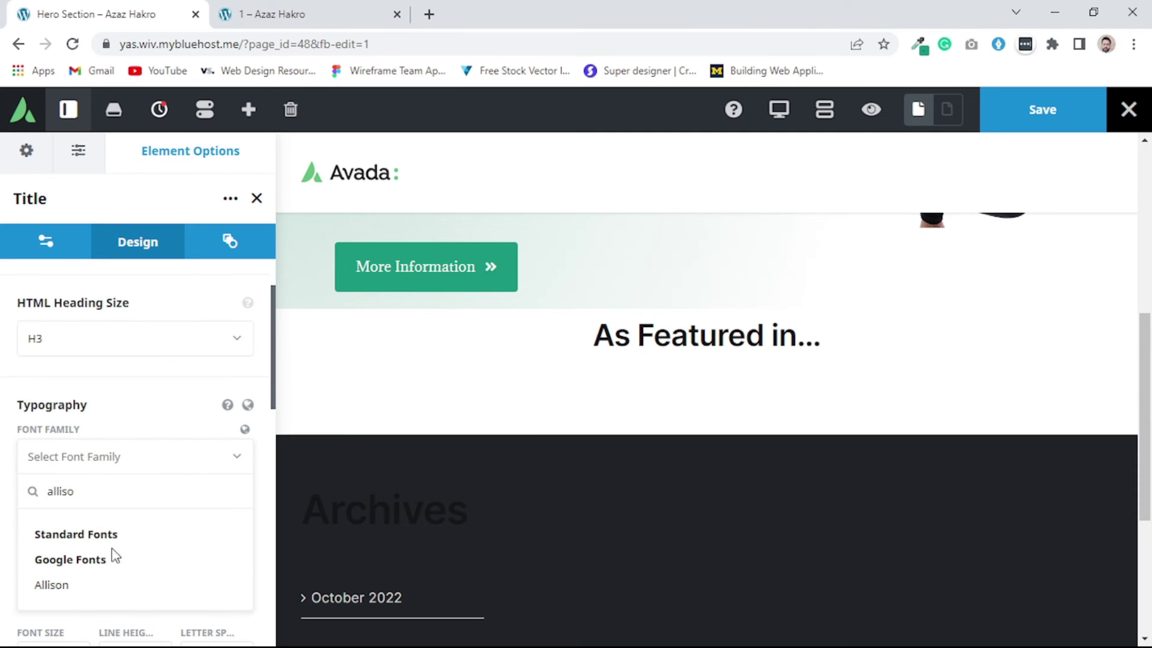
click(81, 592)
click(72, 354)
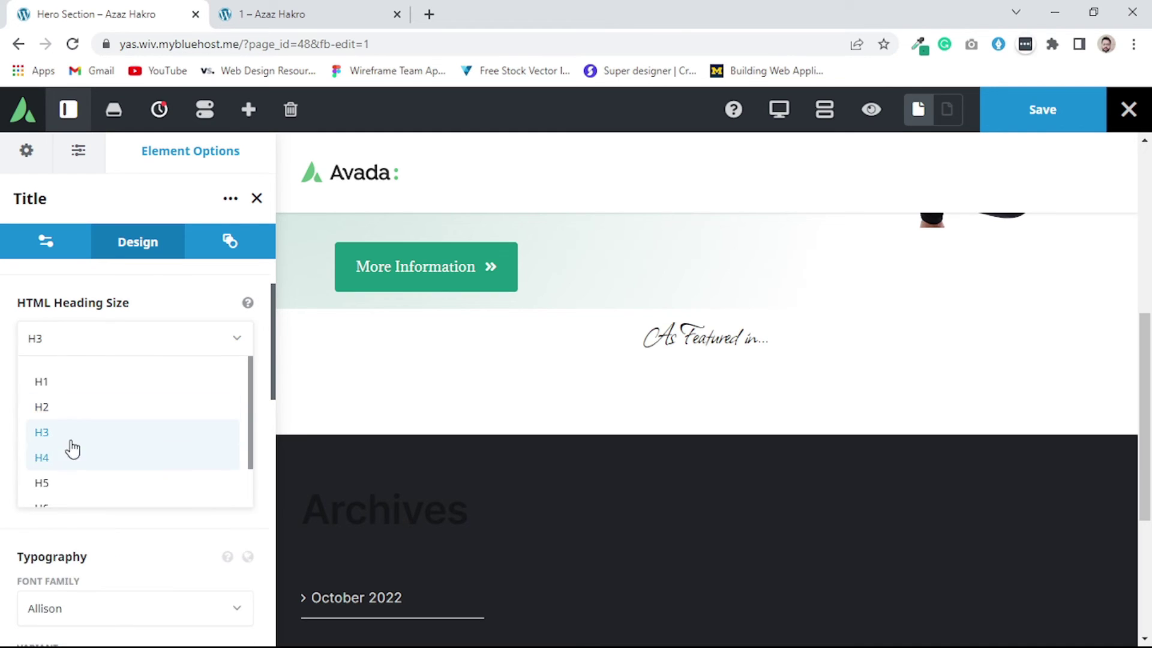
click(71, 405)
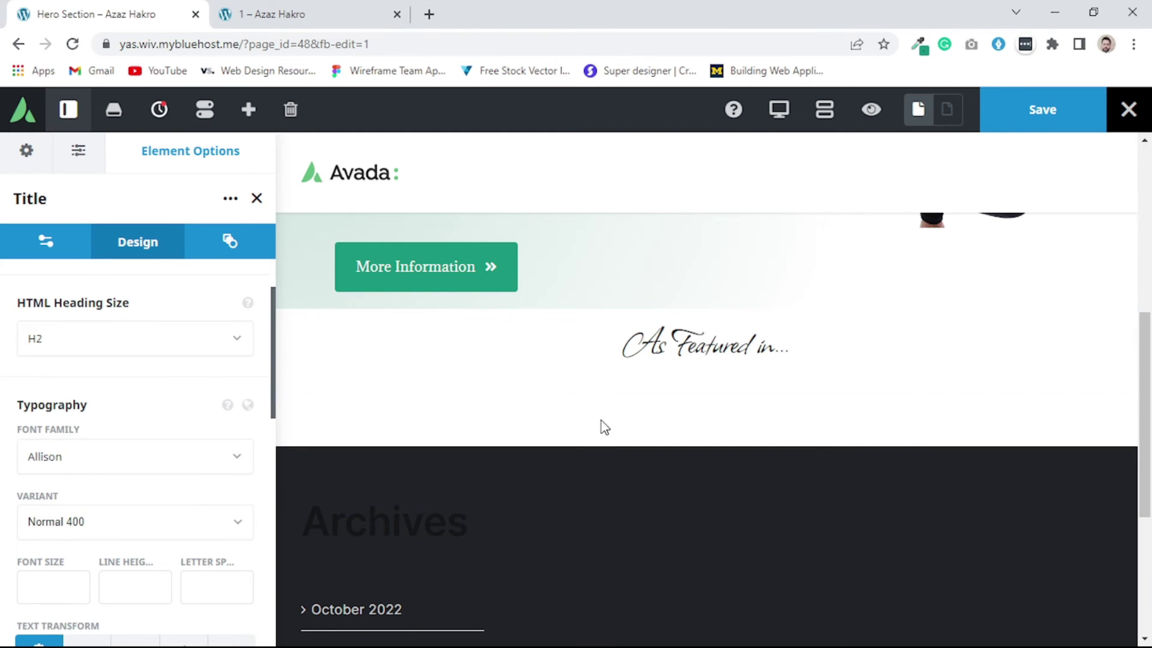
- Check the example page's featured section, and add a Separator element below the "As Featured in..." title
click(308, 7)
click(844, 431)
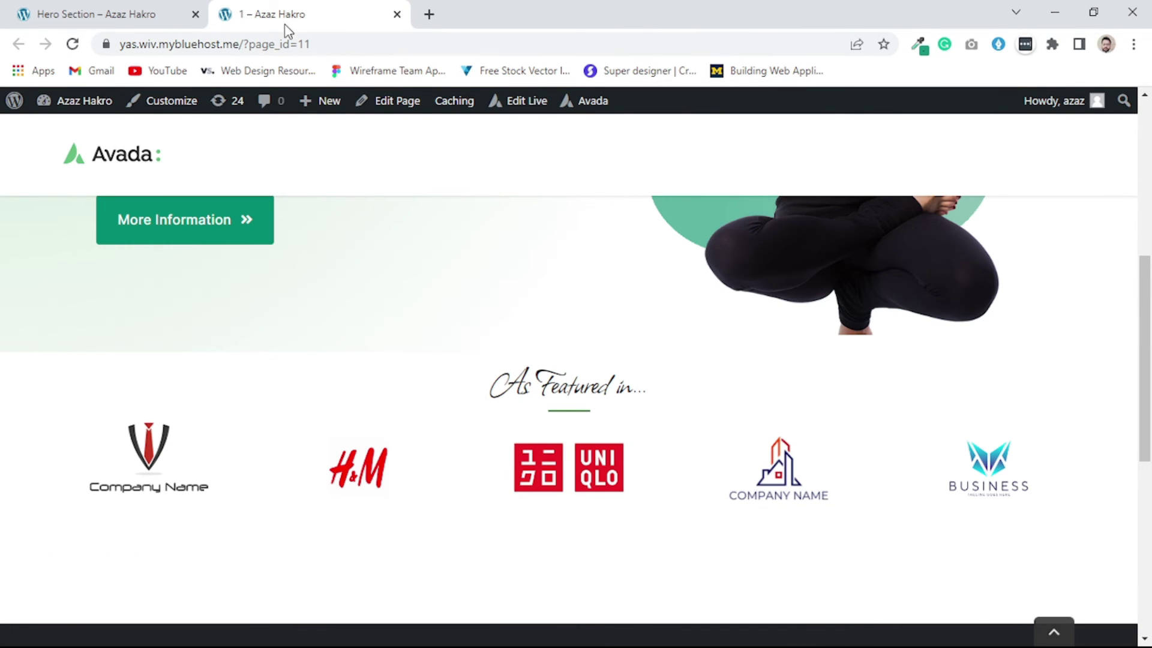
click(150, 14)
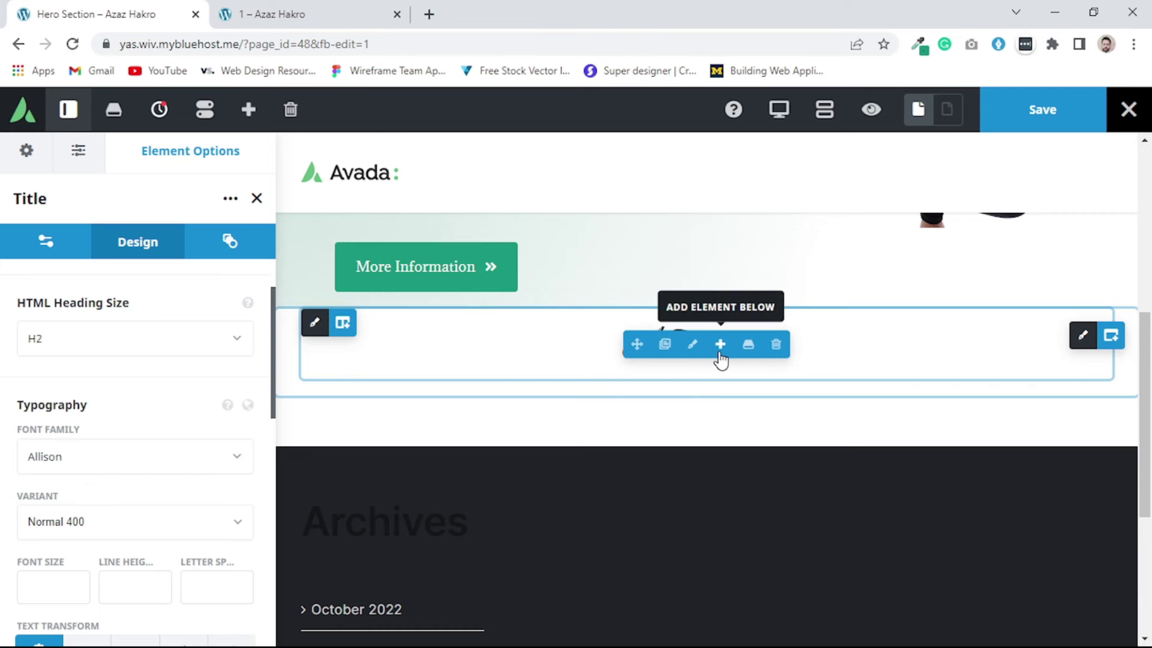
click(721, 346)
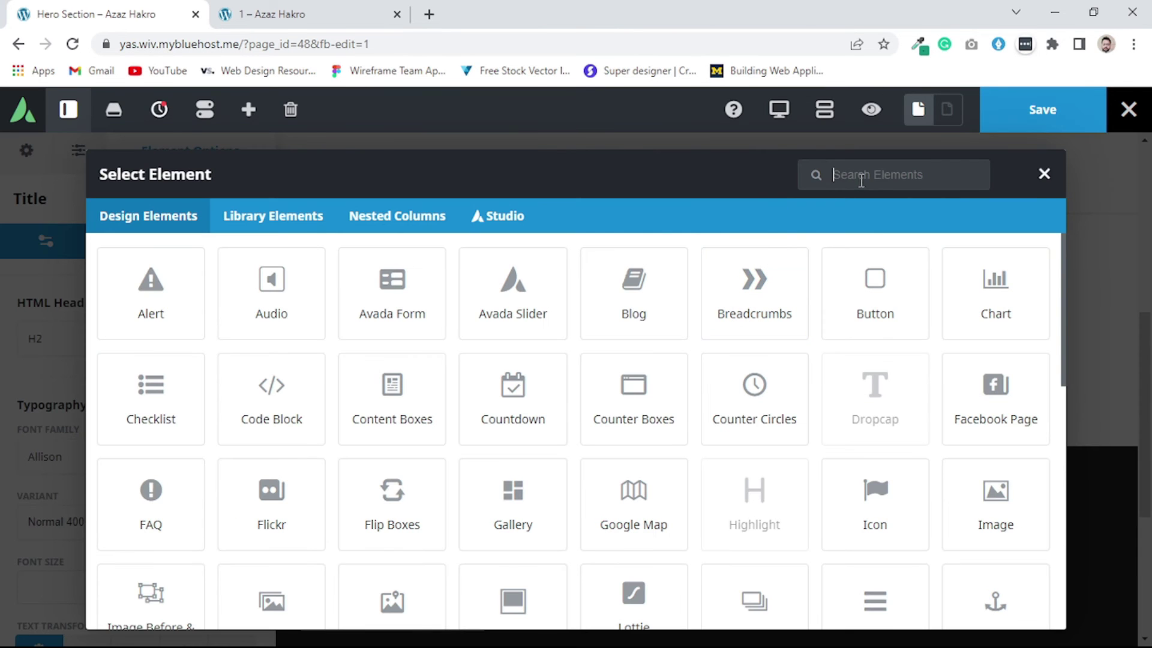
text(divi)
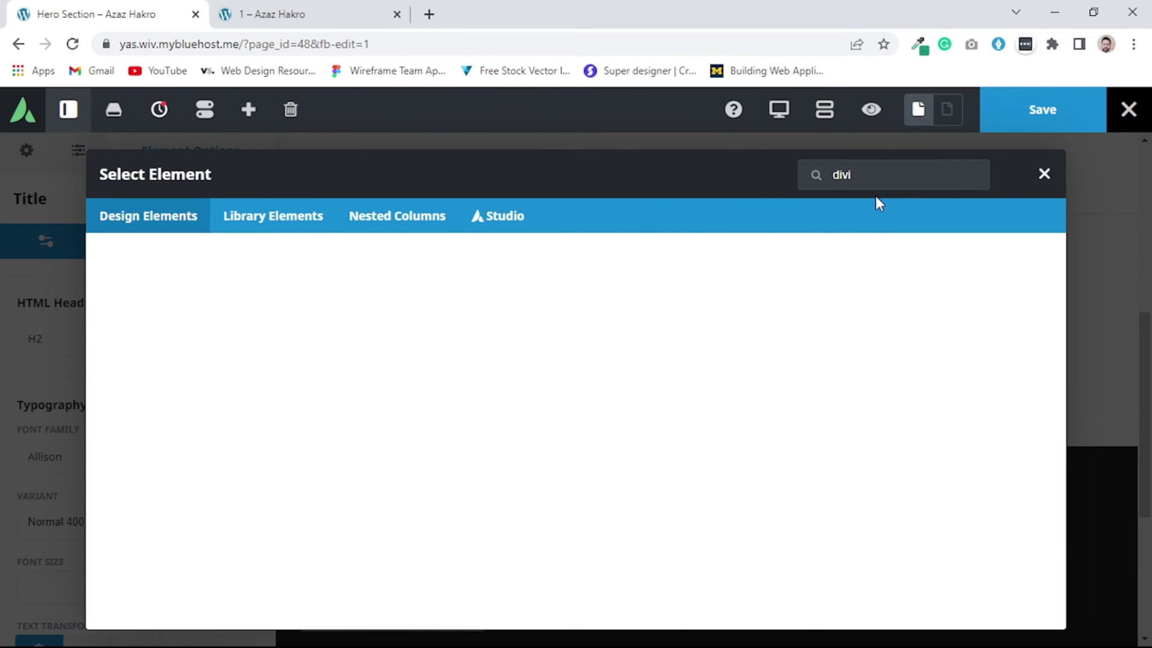
key(BackSpace)
key(BackSpace)
key(BackSpace)
key(BackSpace)
text(spar)
text(a)
drag(889, 175, 836, 179)
text(sepa)
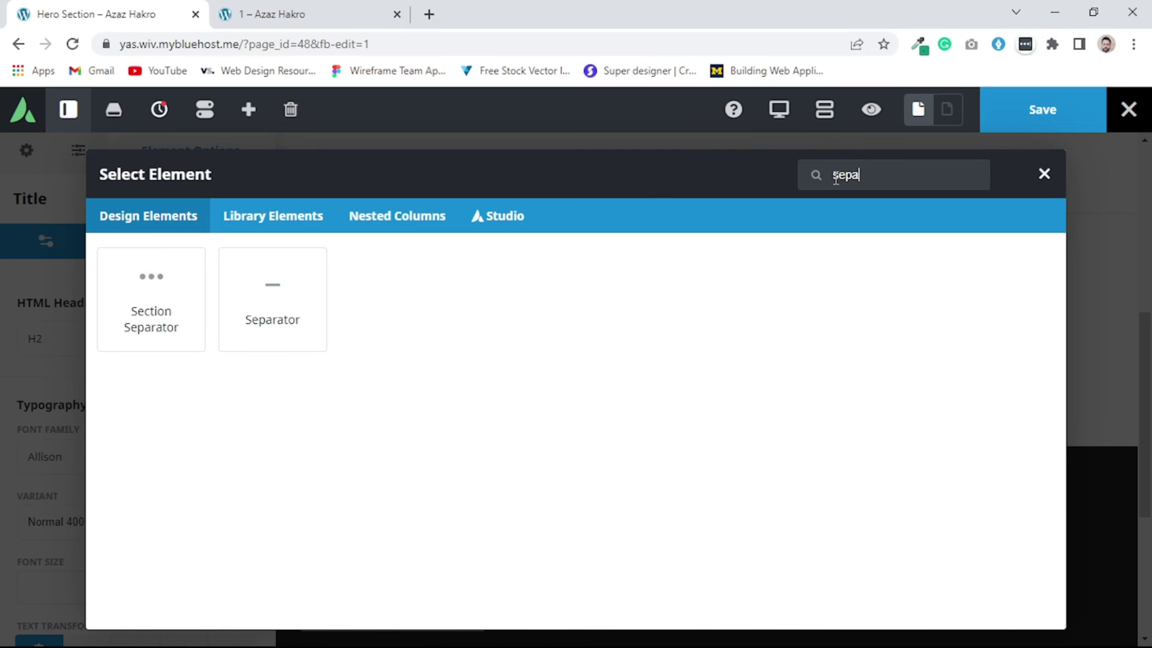
click(296, 329)
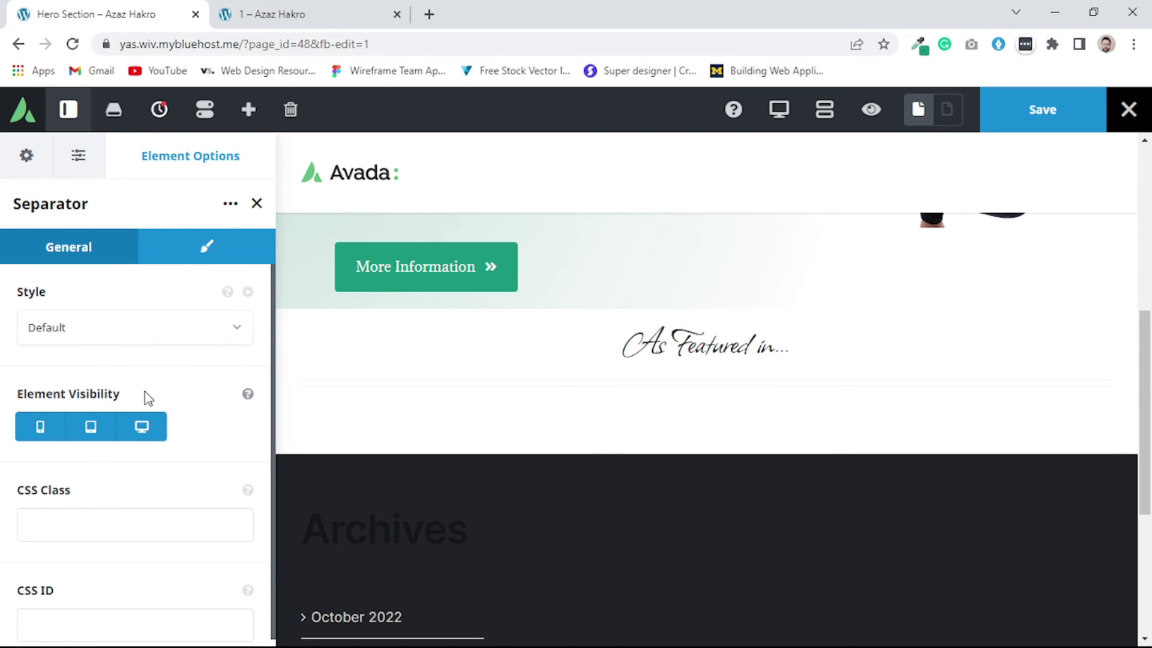
- Set the separator's style to Single Border Solid and its width to 50
click(112, 336)
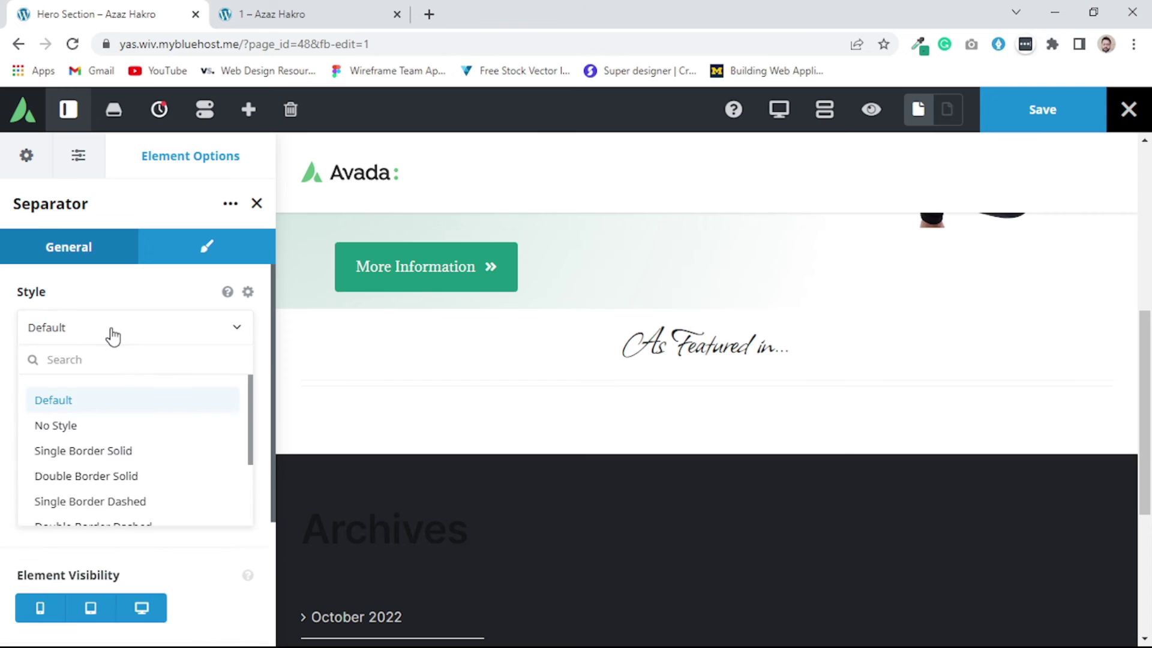
click(118, 457)
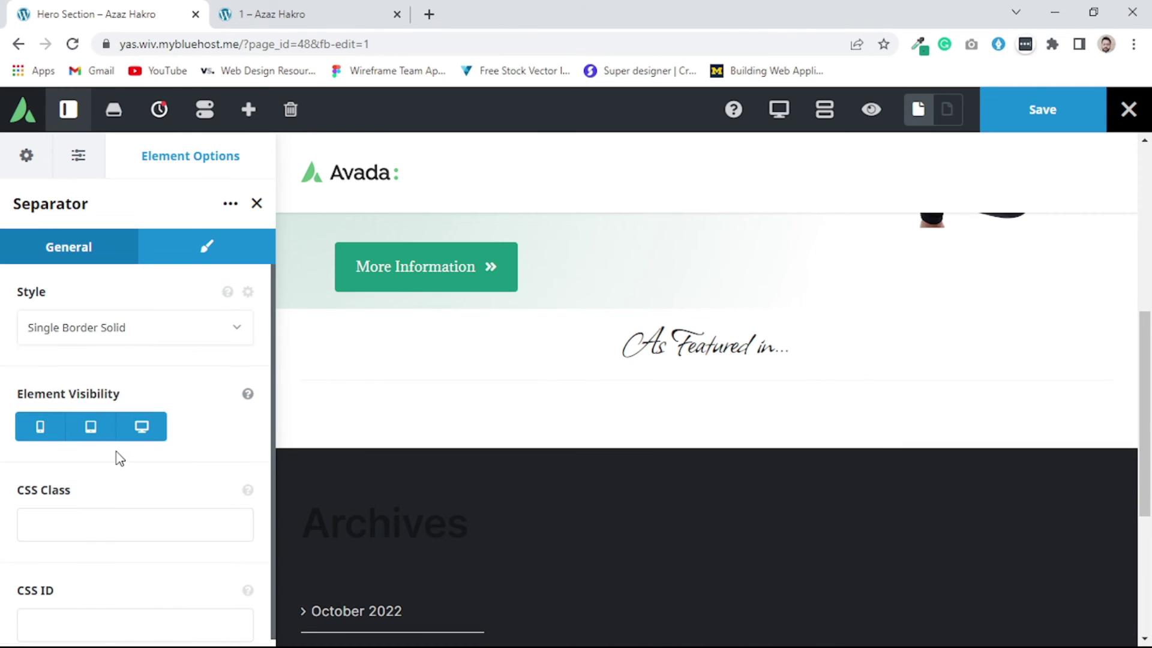
click(178, 264)
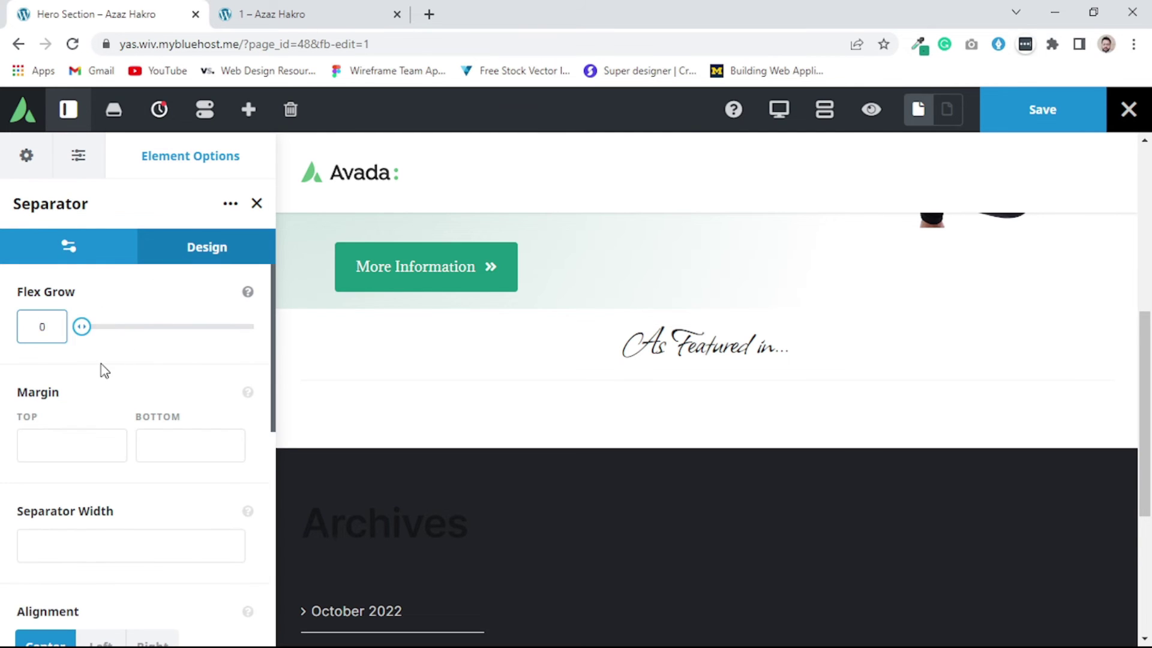
scroll(102, 371, down, 4)
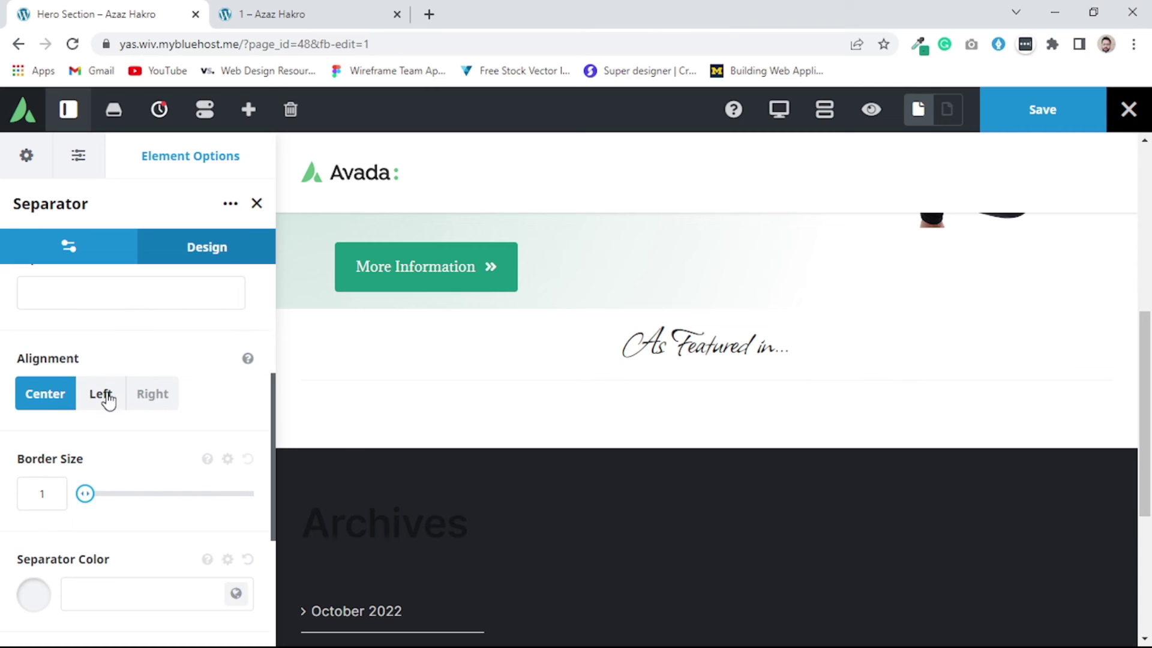
scroll(102, 450, down, 4)
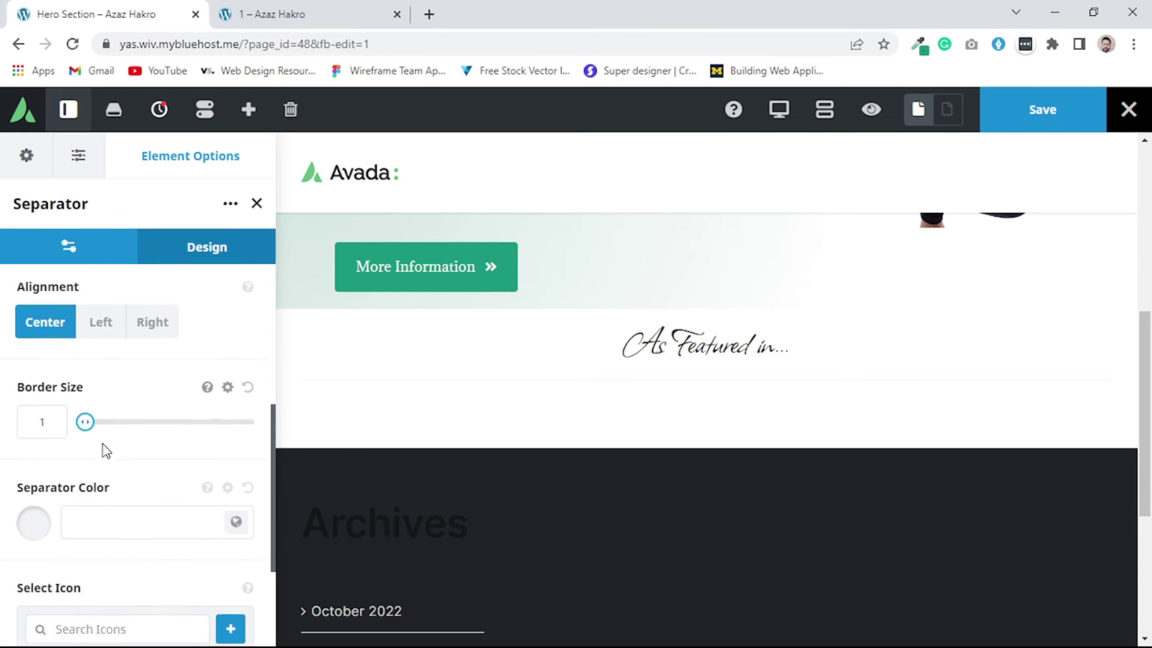
scroll(103, 447, up, 8)
click(87, 452)
click(99, 544)
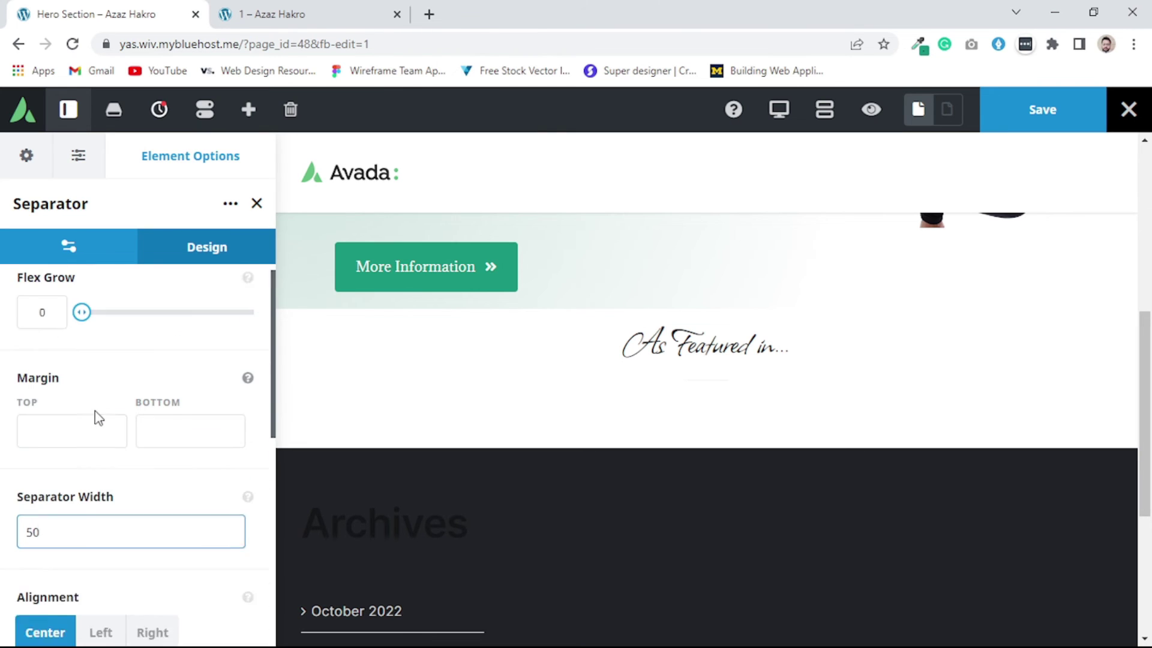
- Set the separator's border size to 3
scroll(79, 394, down, 3)
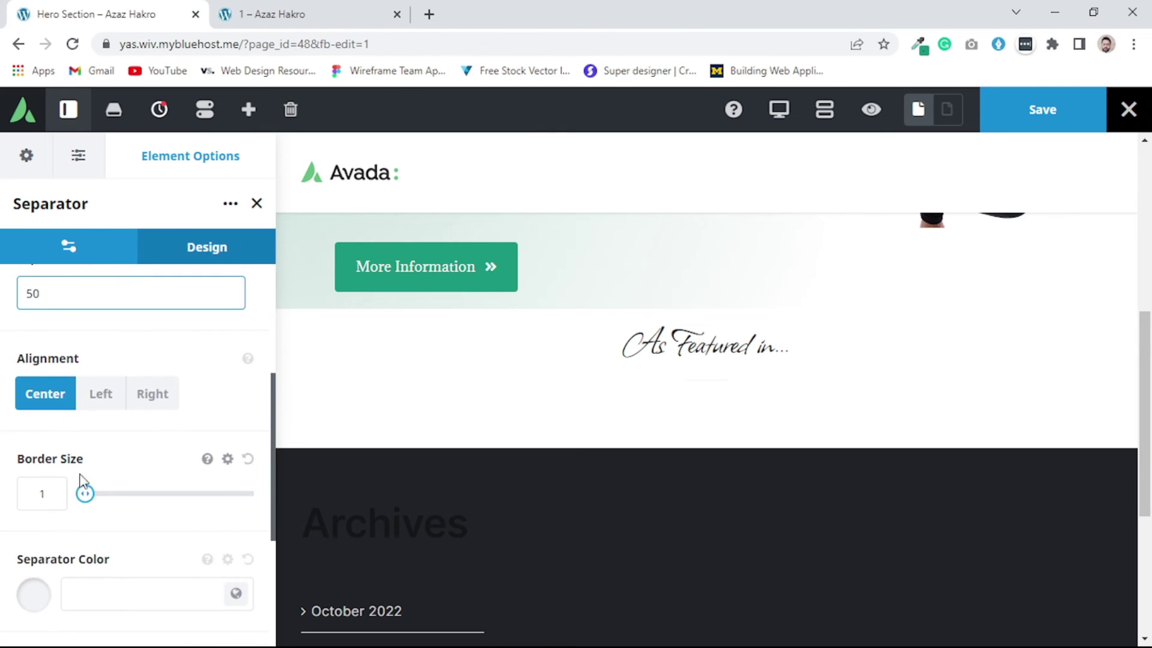
double_click(31, 494)
text(3)
click(134, 461)
scroll(135, 459, up, 2)
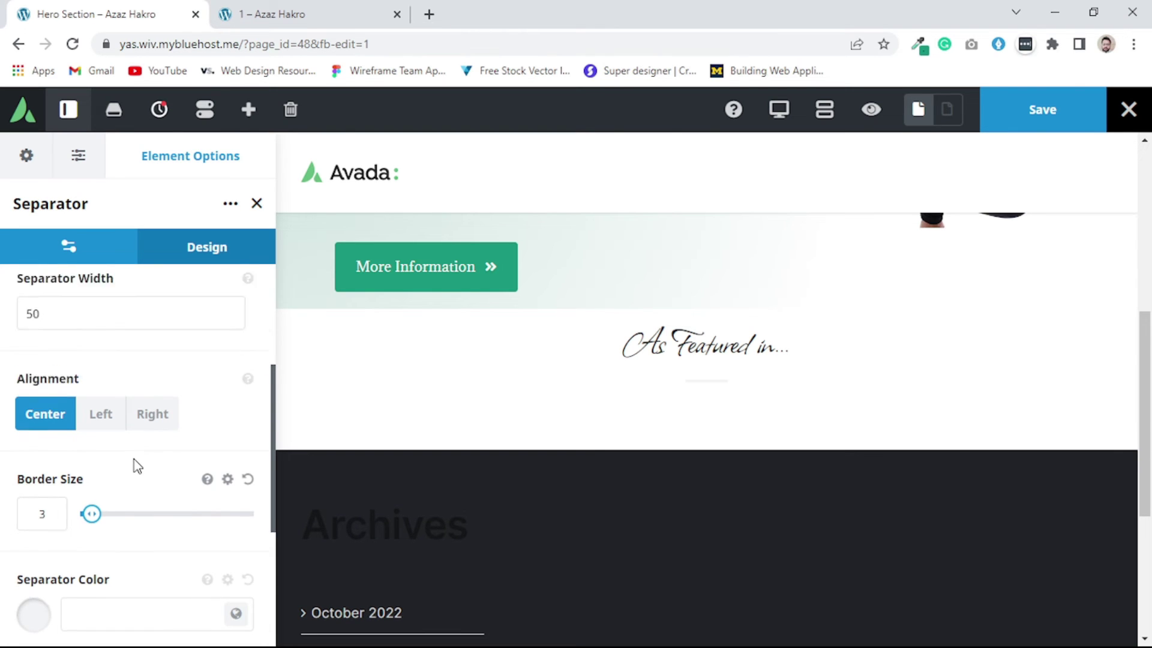
scroll(125, 414, down, 4)
click(57, 430)
click(133, 429)
text(As Featured in...)
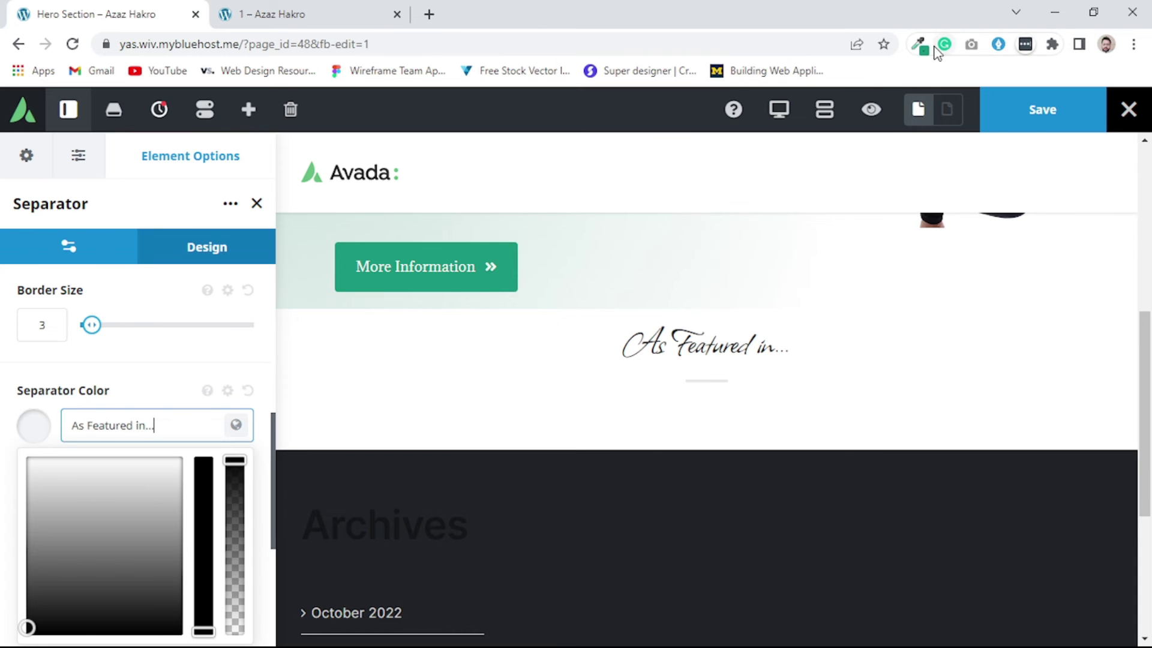
- Copy the font color #21a537 from the "Body And Soul" title's design options
scroll(643, 316, up, 4)
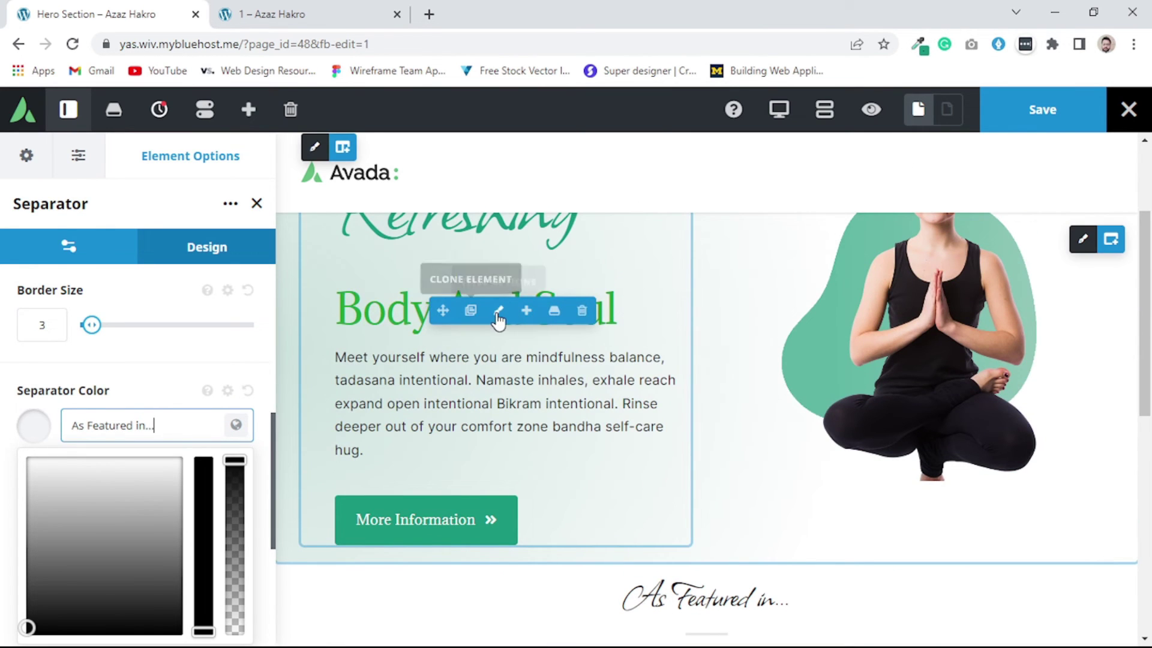
click(497, 311)
click(128, 255)
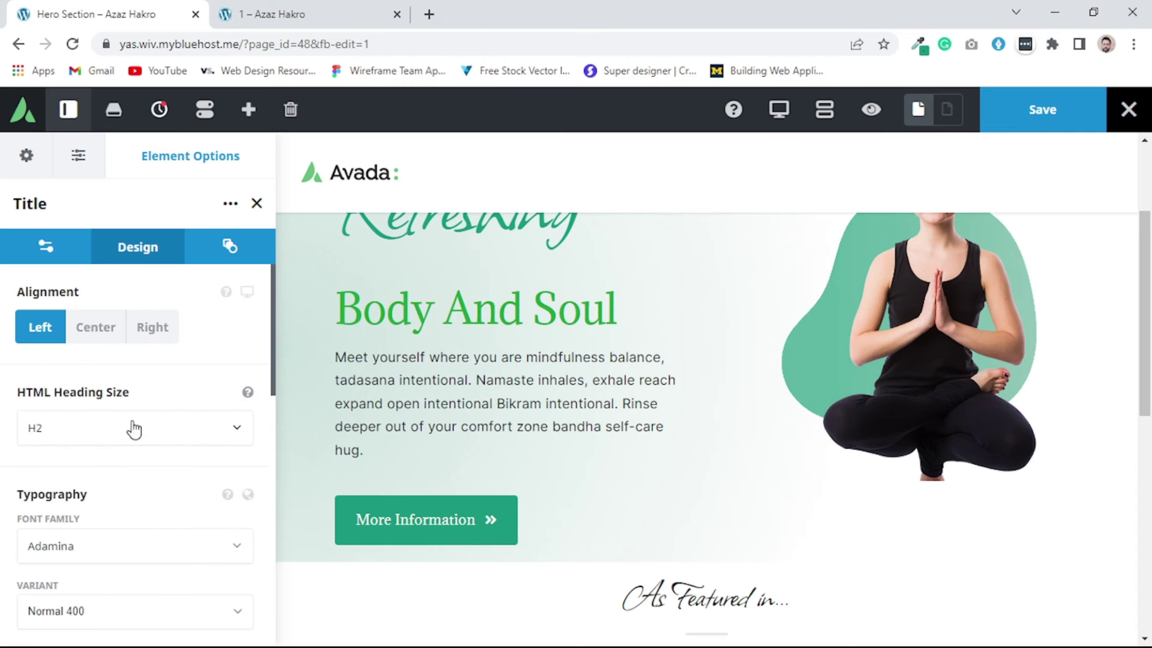
scroll(129, 441, down, 4)
drag(134, 586, 69, 588)
key(ctrl+c)
- Set the separator's color to #21a537 and compare it with the divider on the example page
scroll(470, 390, down, 5)
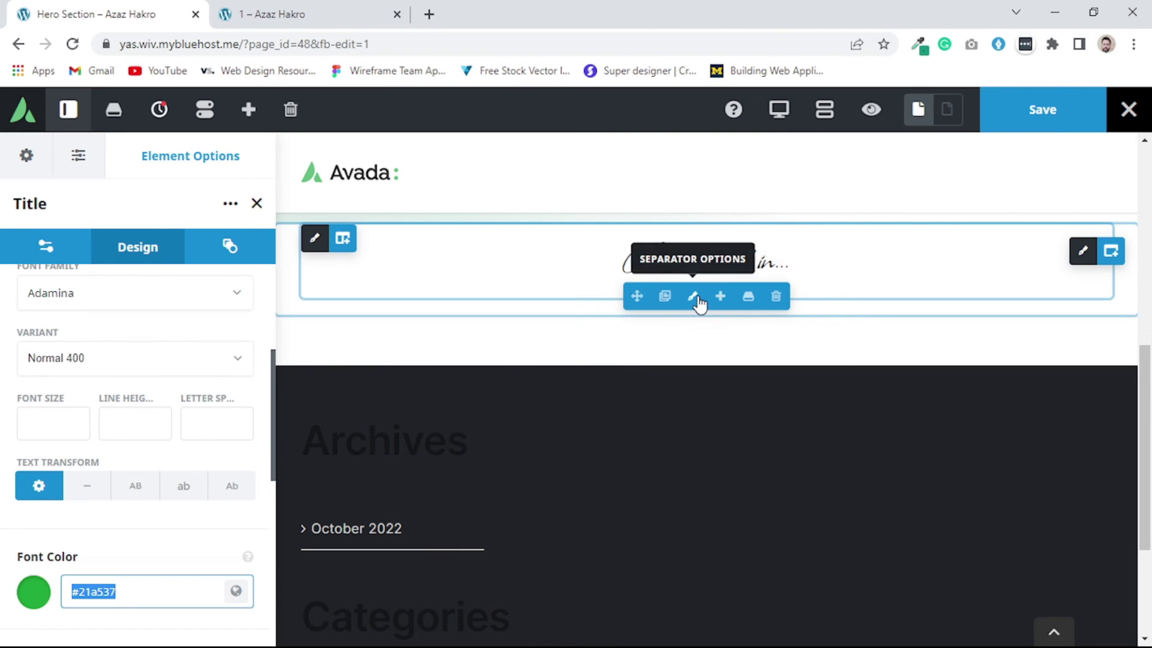
click(692, 296)
click(191, 257)
scroll(154, 342, down, 8)
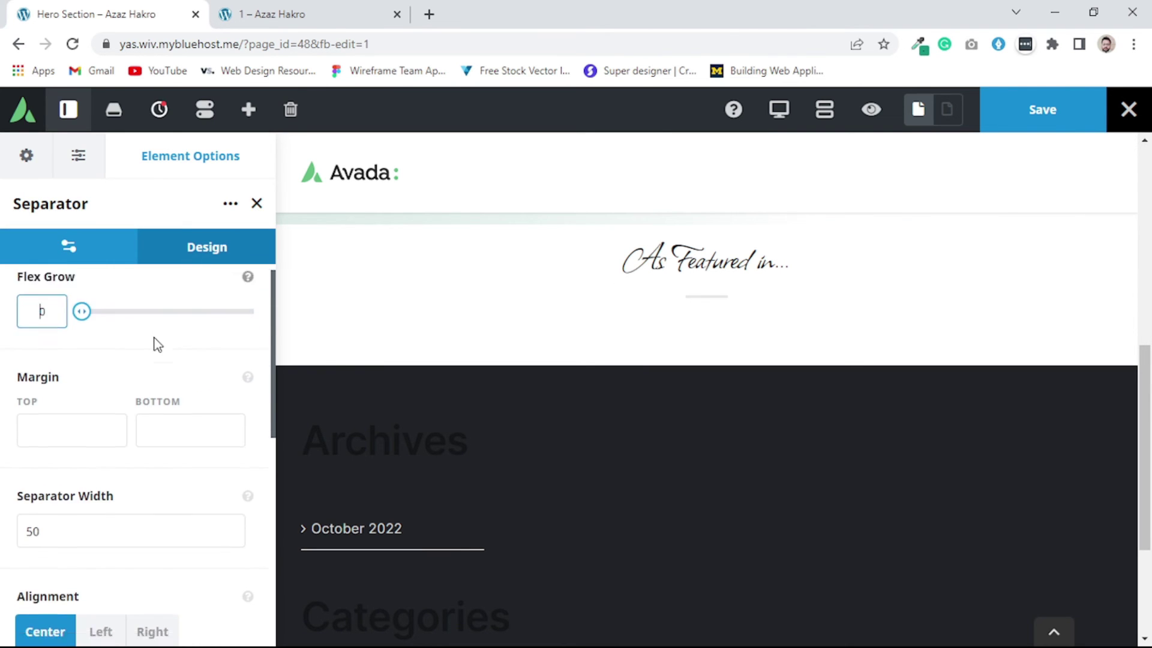
scroll(120, 428, up, 3)
scroll(120, 429, down, 2)
drag(185, 414, 26, 427)
key(ctrl+v)
scroll(717, 401, up, 2)
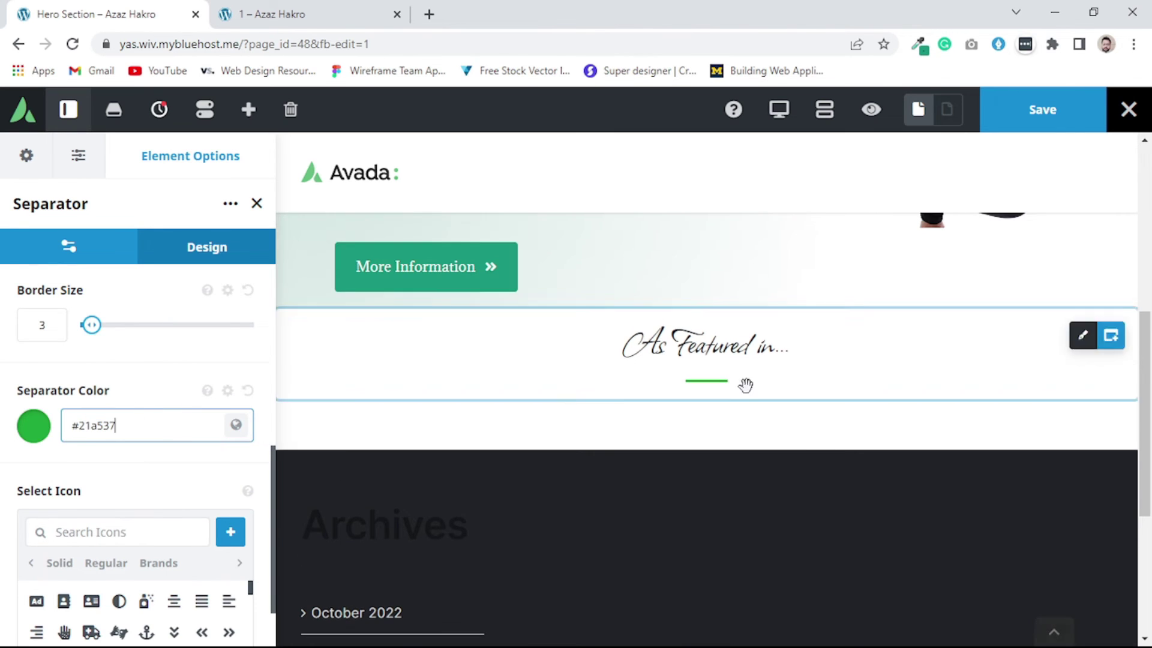
click(360, 15)
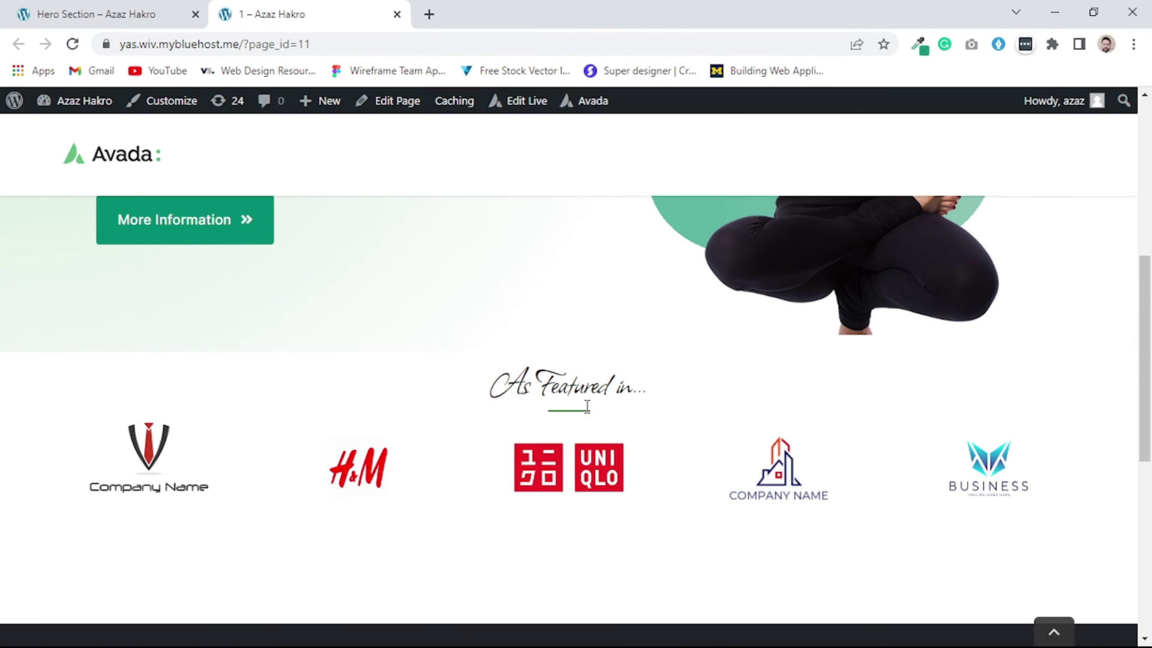
- Return to the Hero Section page and set the separator's border size to 2
click(78, 12)
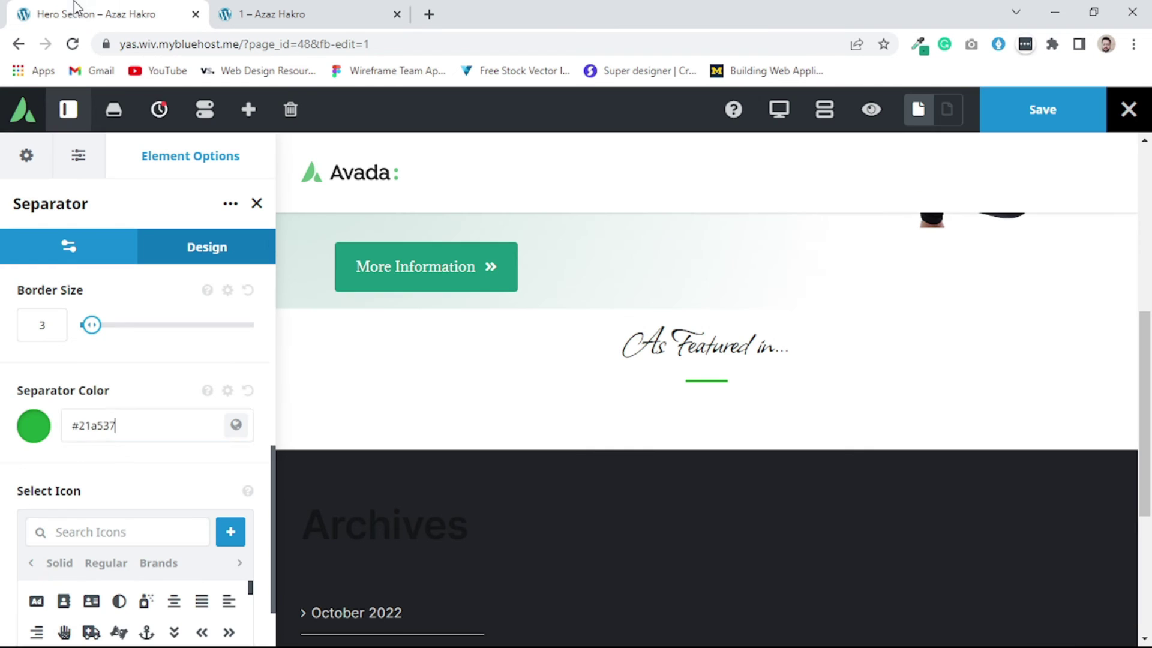
drag(42, 325, 33, 326)
text(2)
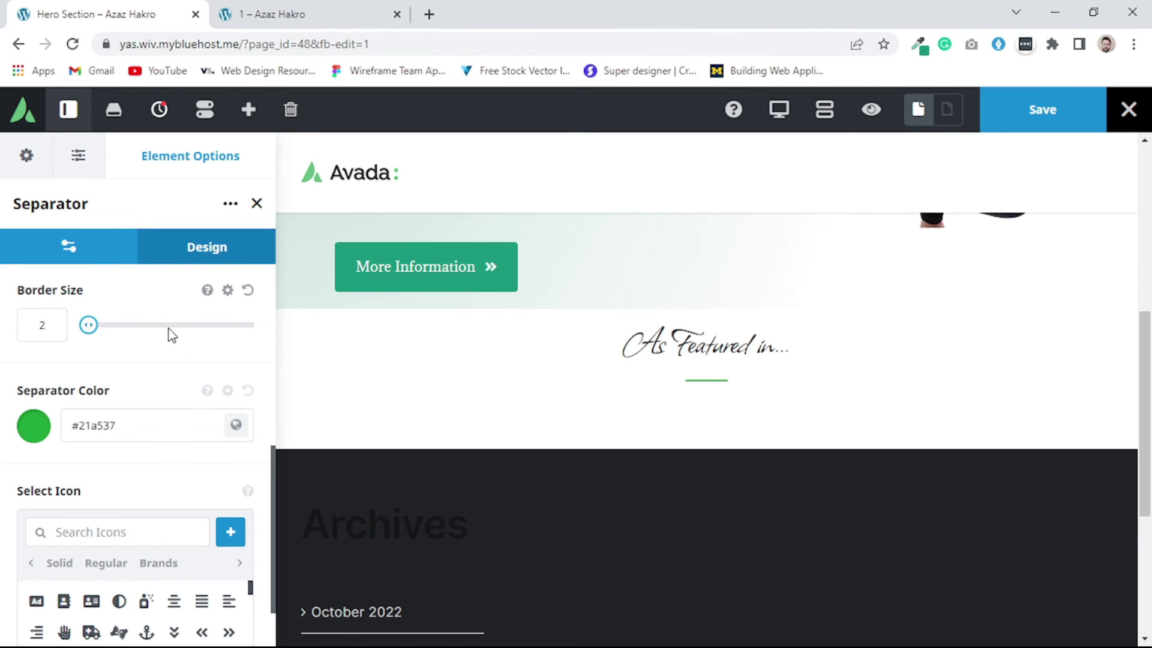
- Set the separator's top margin to -10 and compare the section with the example page
scroll(155, 399, down, 5)
click(80, 445)
text(-10)
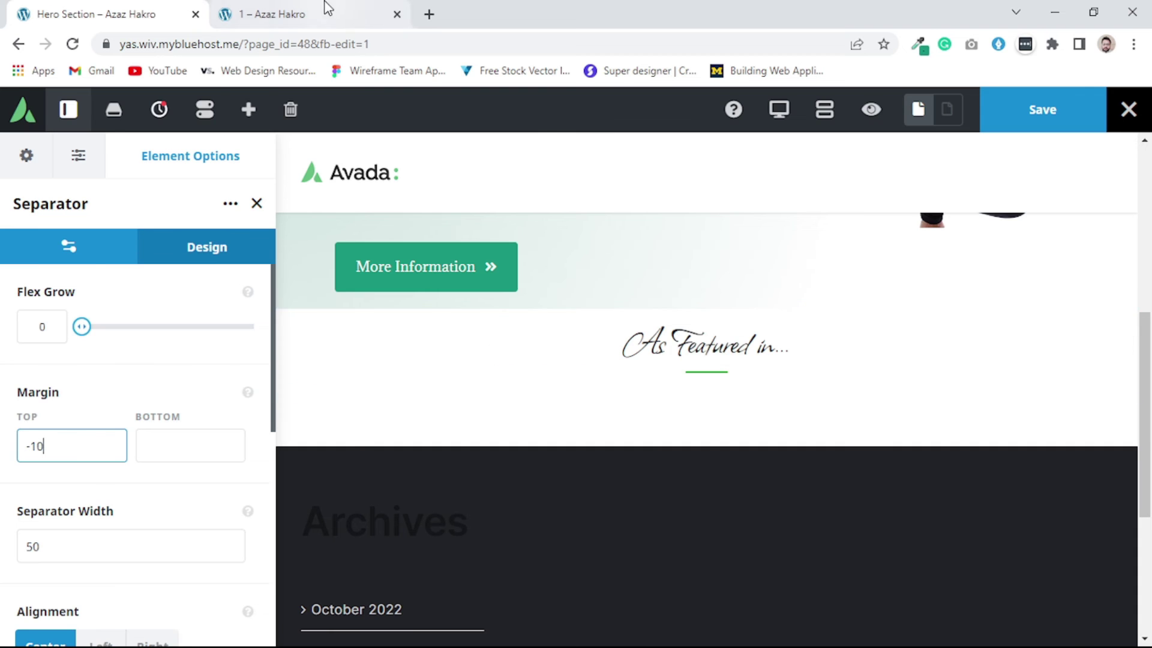
click(300, 14)
click(117, 15)
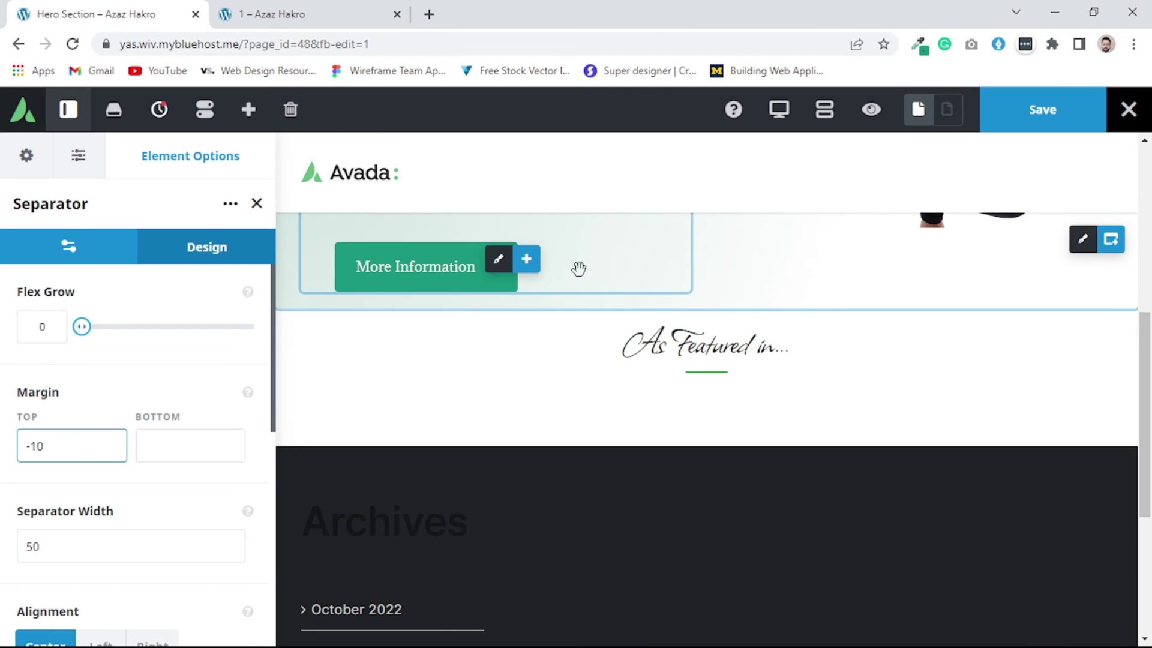
click(285, 13)
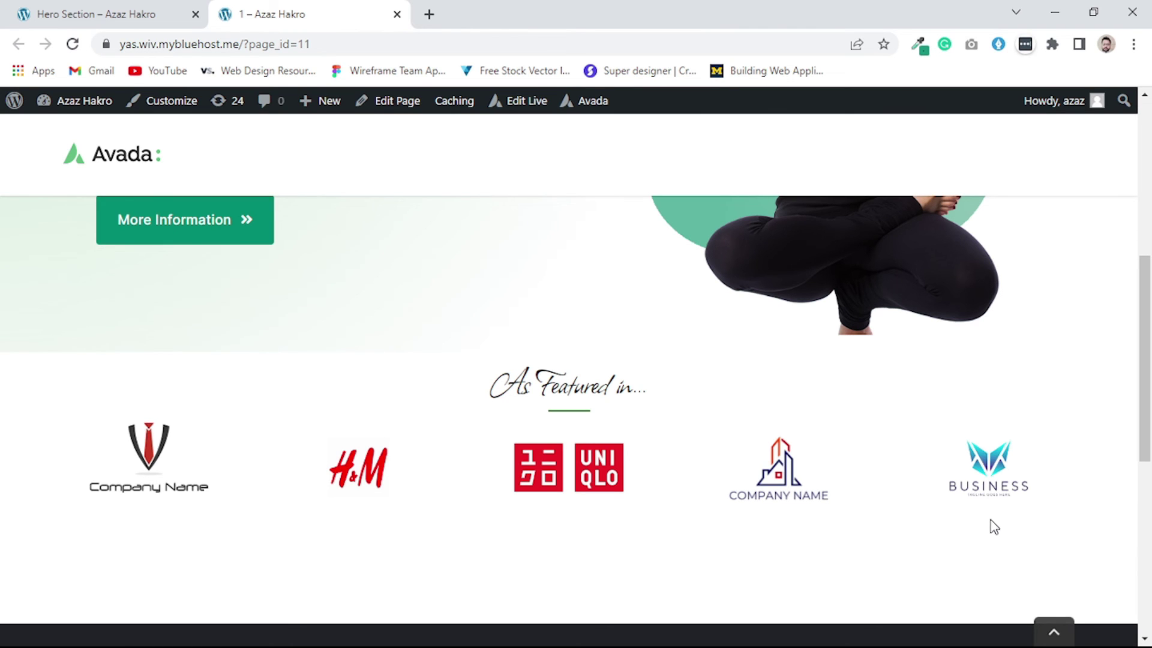
click(158, 6)
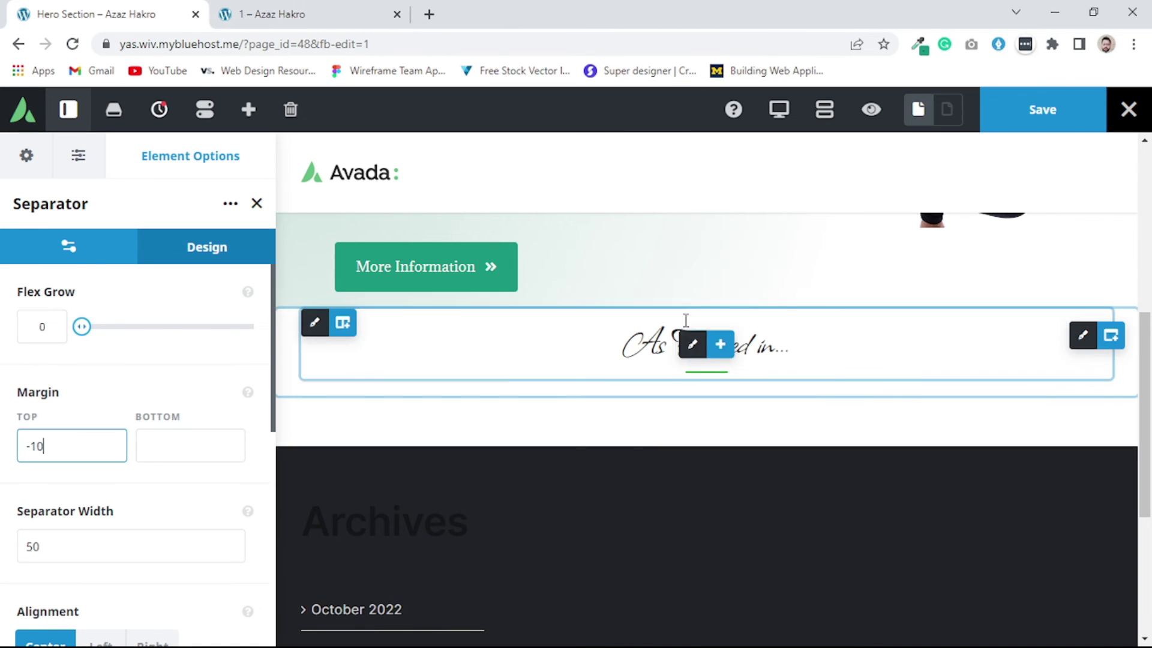
- Add an Image Carousel element below the separator in the "As Featured in..." section
click(720, 380)
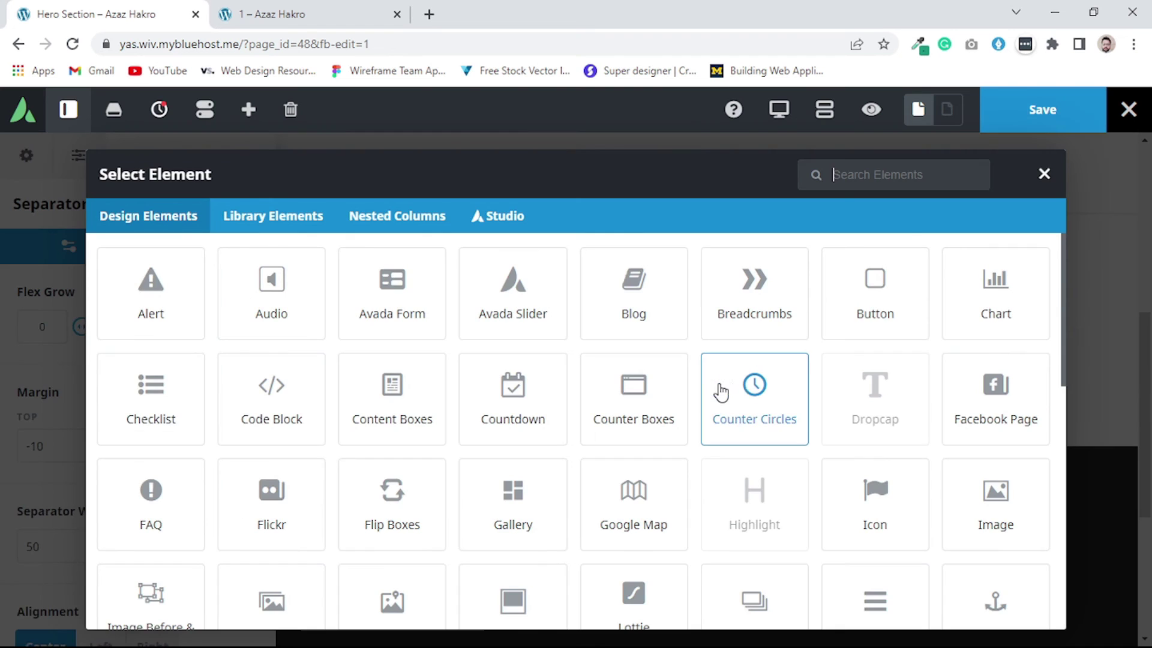
text(image)
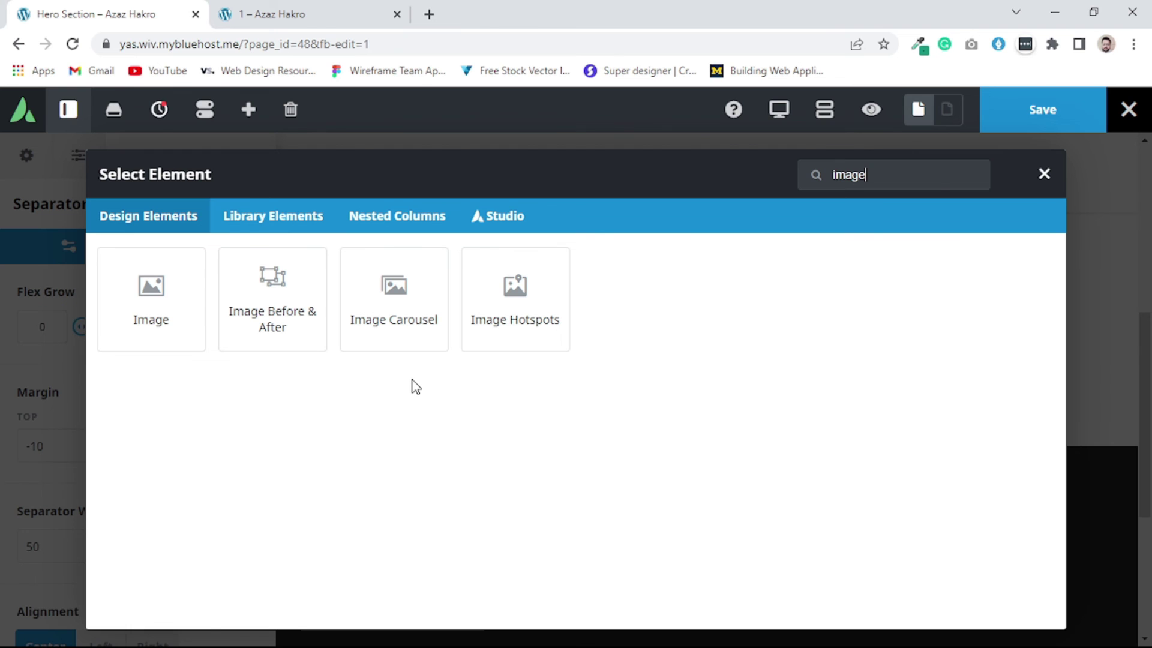
click(391, 321)
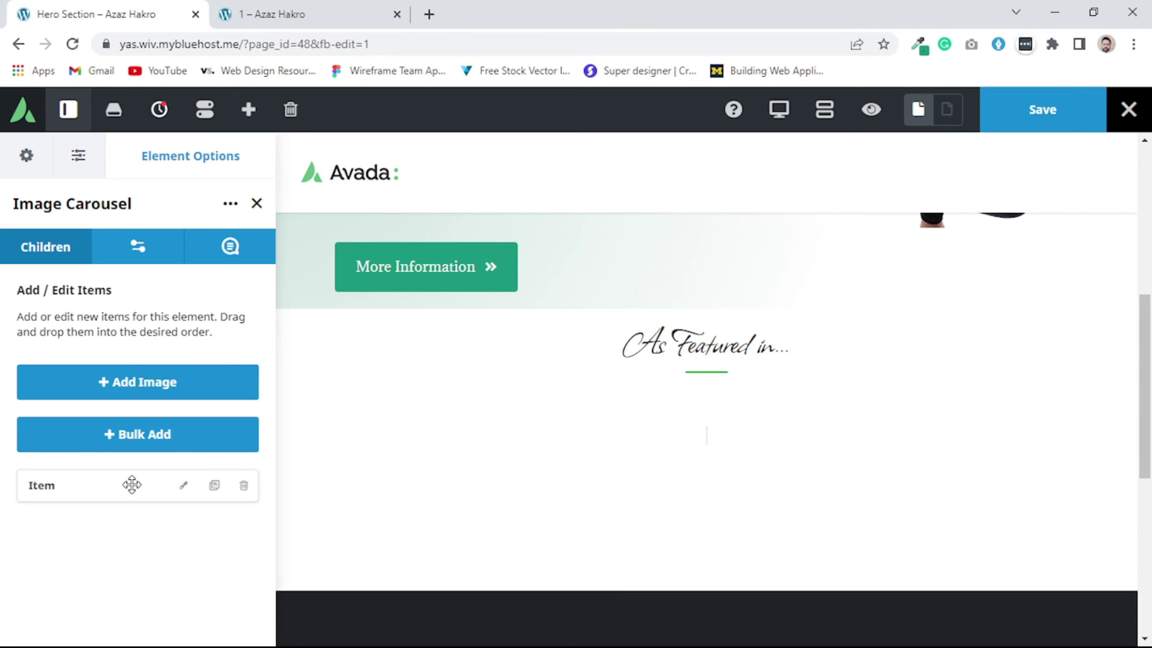
- Bulk-add five logos to the carousel: the tie Company Name, Business, Uniqlo, the building Company Name and H&M
click(148, 445)
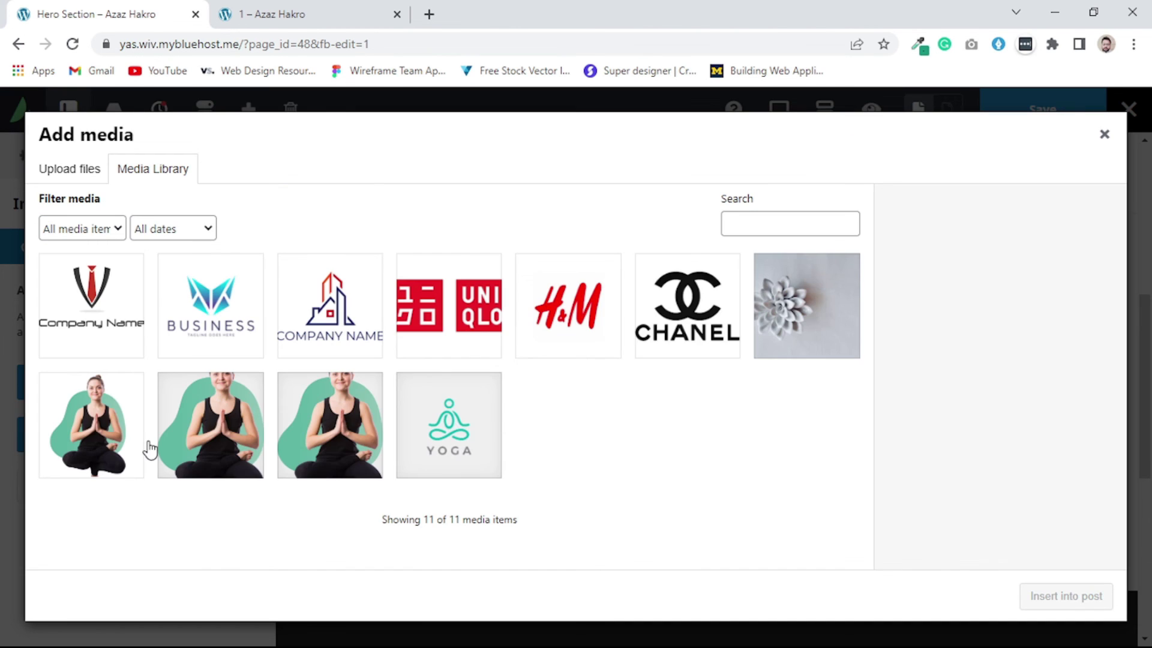
click(94, 336)
click(213, 331)
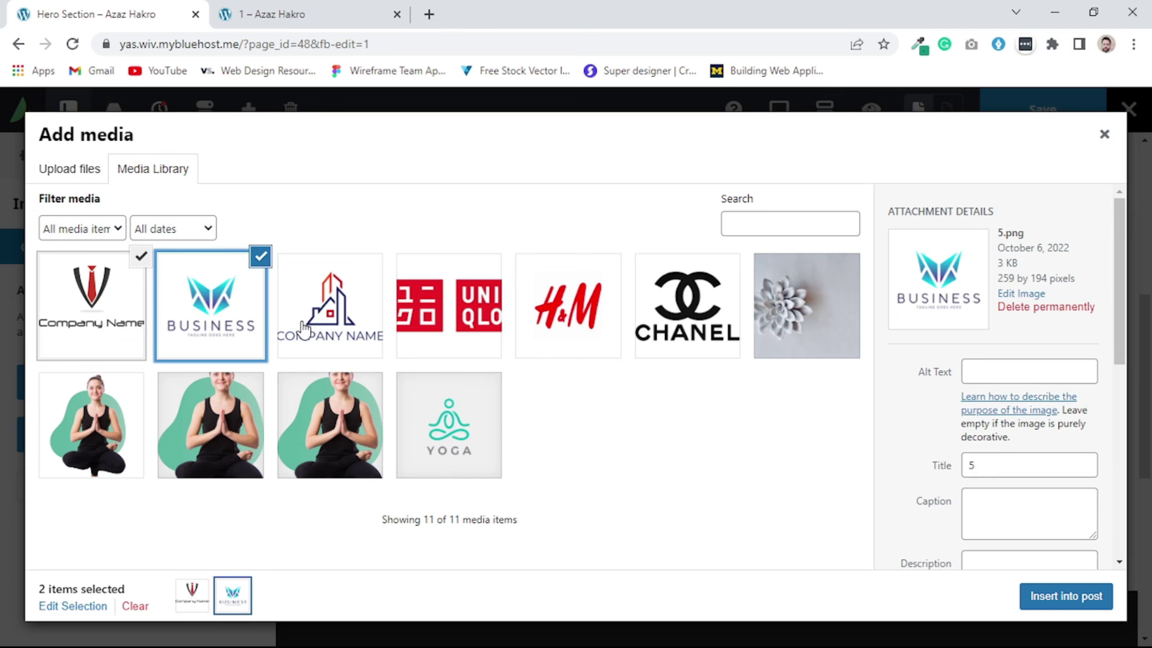
click(447, 327)
click(351, 333)
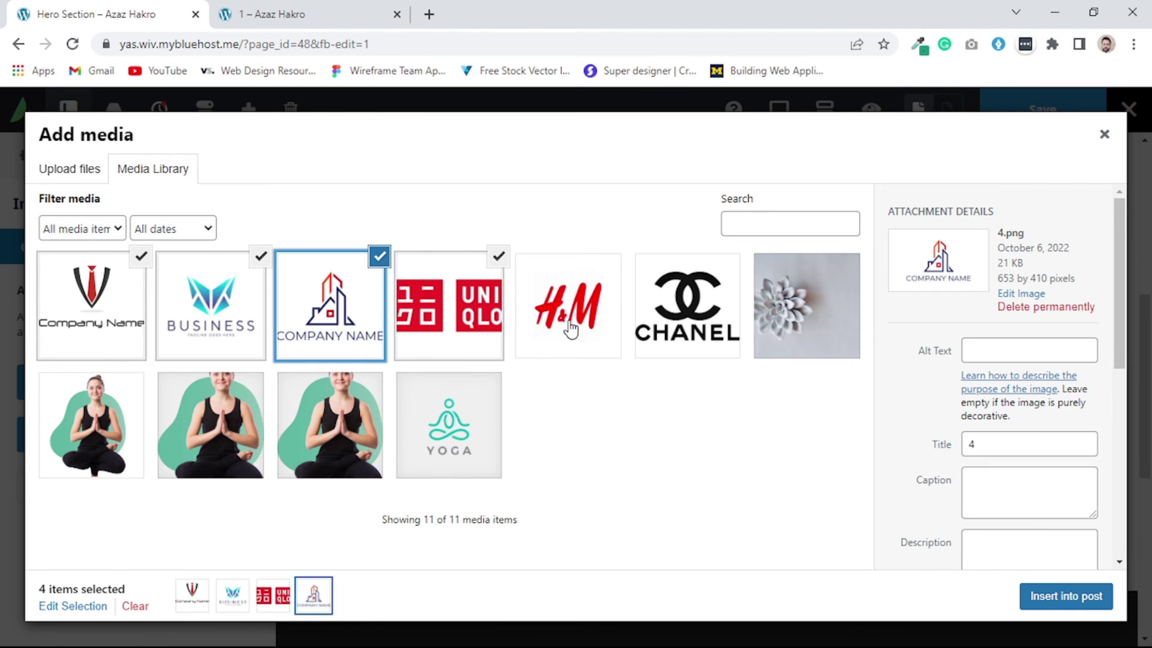
click(585, 330)
click(1040, 597)
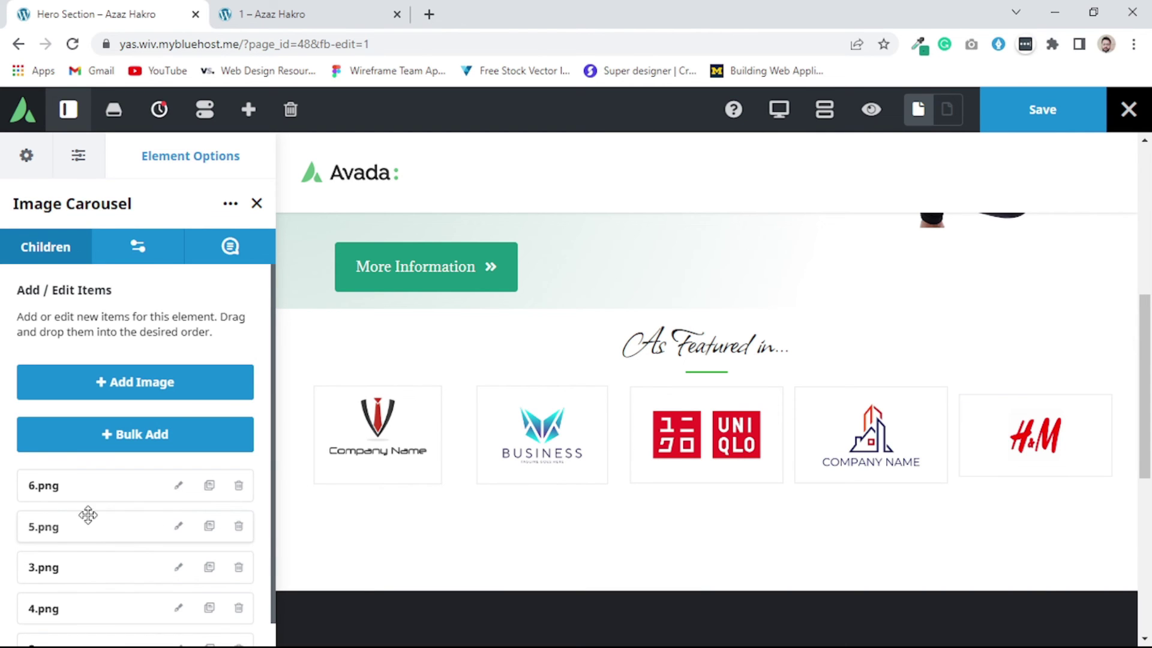
scroll(116, 468, down, 1)
scroll(120, 489, up, 1)
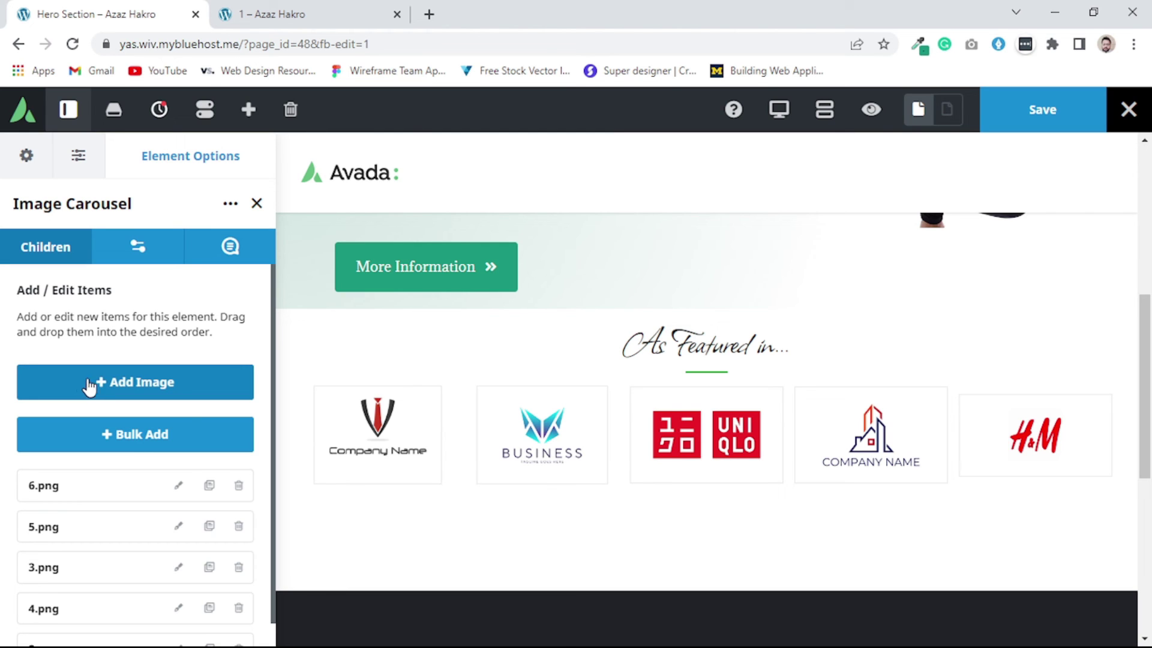
- Enable autoplay in the image carousel's general options
click(145, 251)
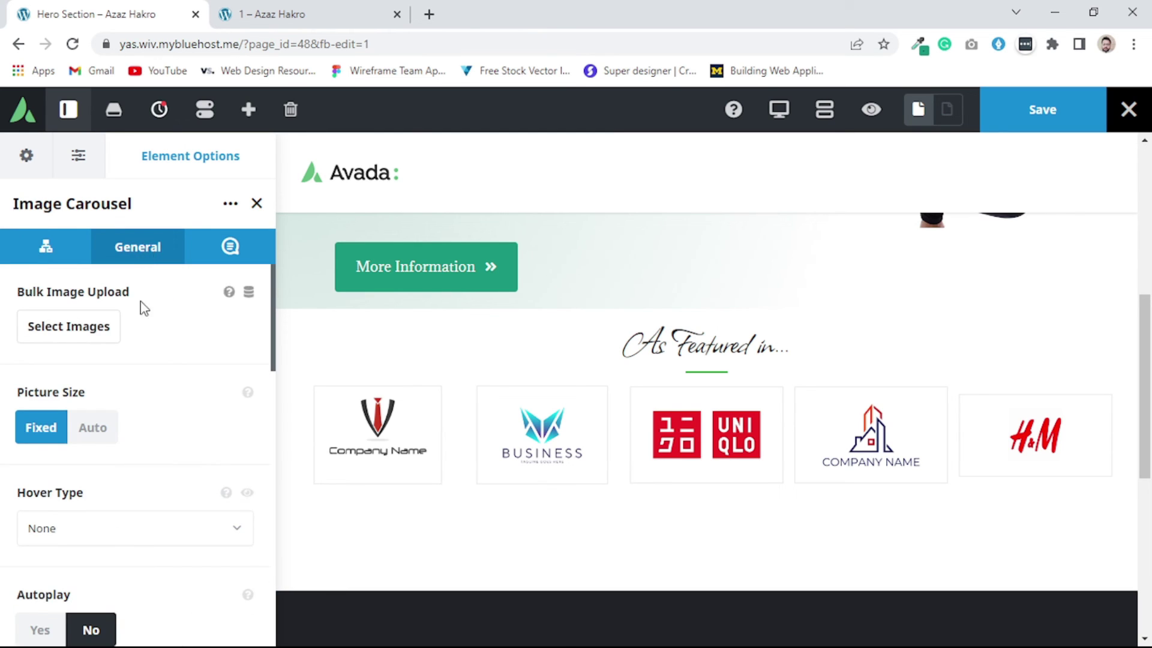
scroll(141, 312, down, 2)
scroll(141, 324, up, 1)
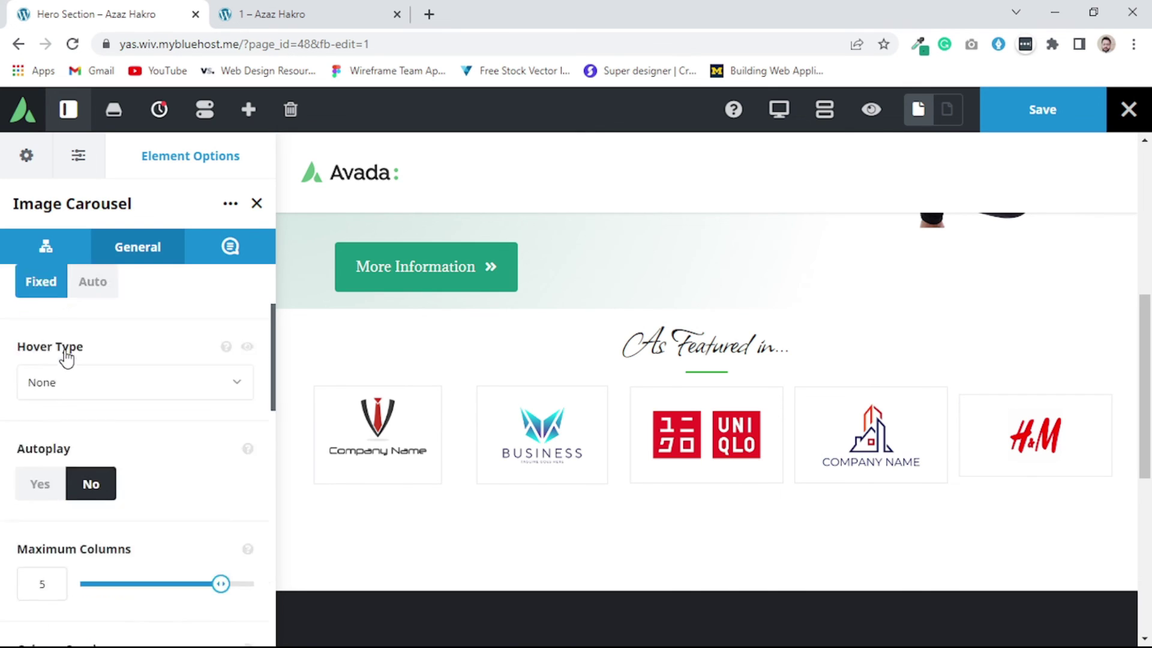
scroll(60, 360, down, 3)
scroll(167, 370, down, 2)
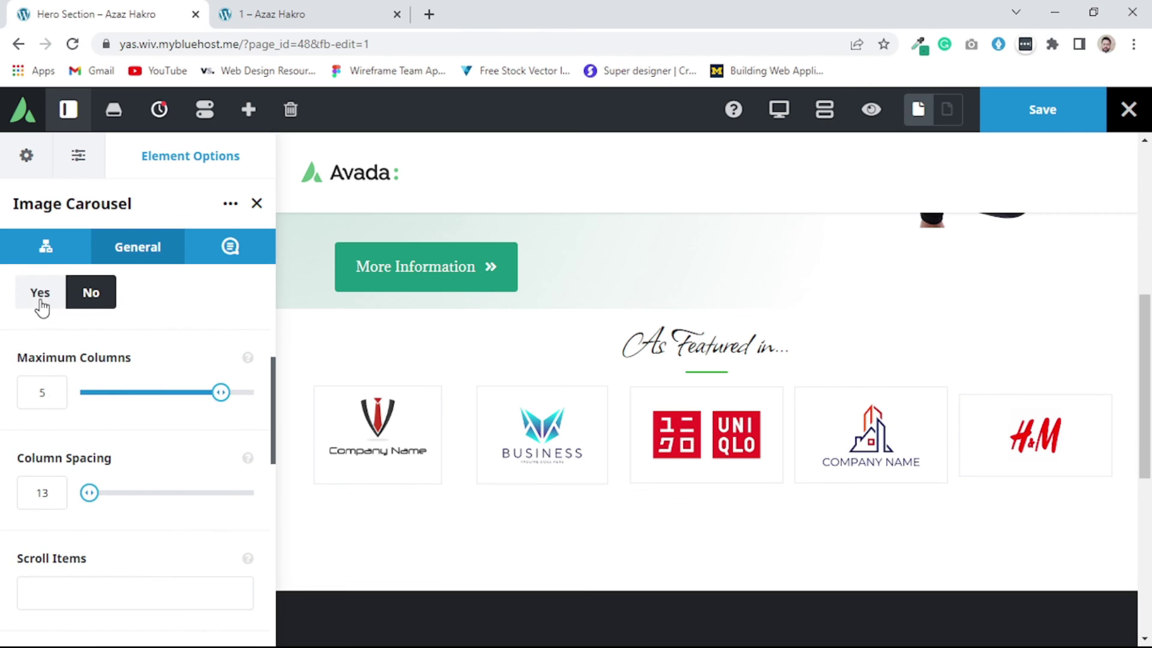
click(38, 297)
scroll(171, 393, down, 3)
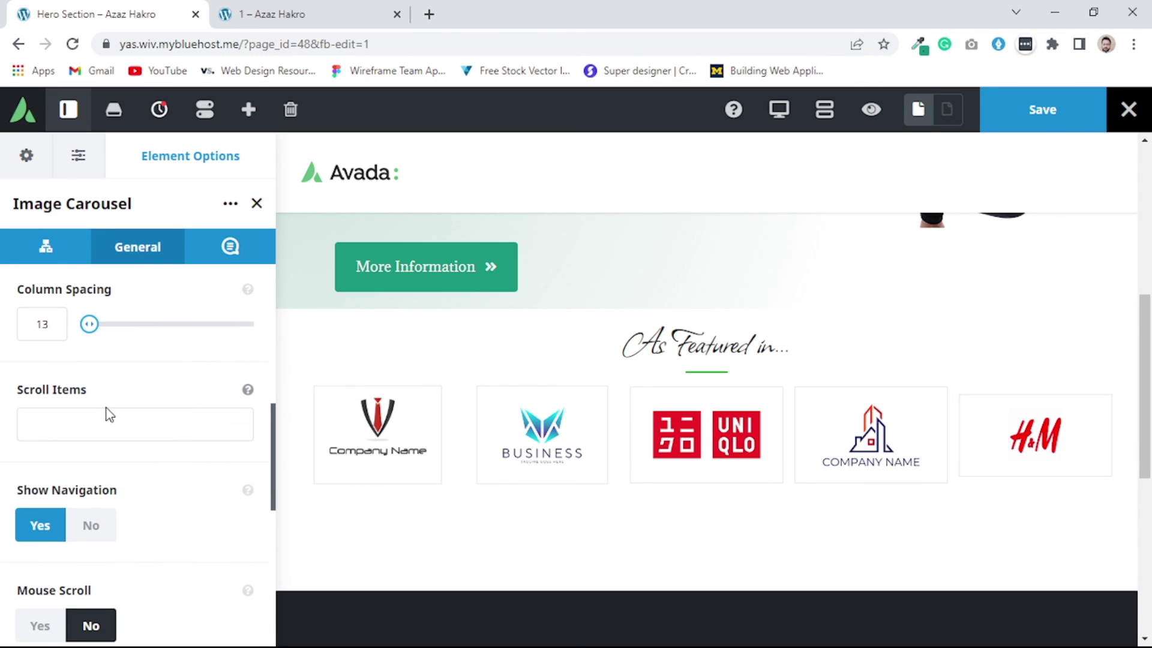
- Set the image carousel's column spacing to 15
scroll(106, 375, up, 1)
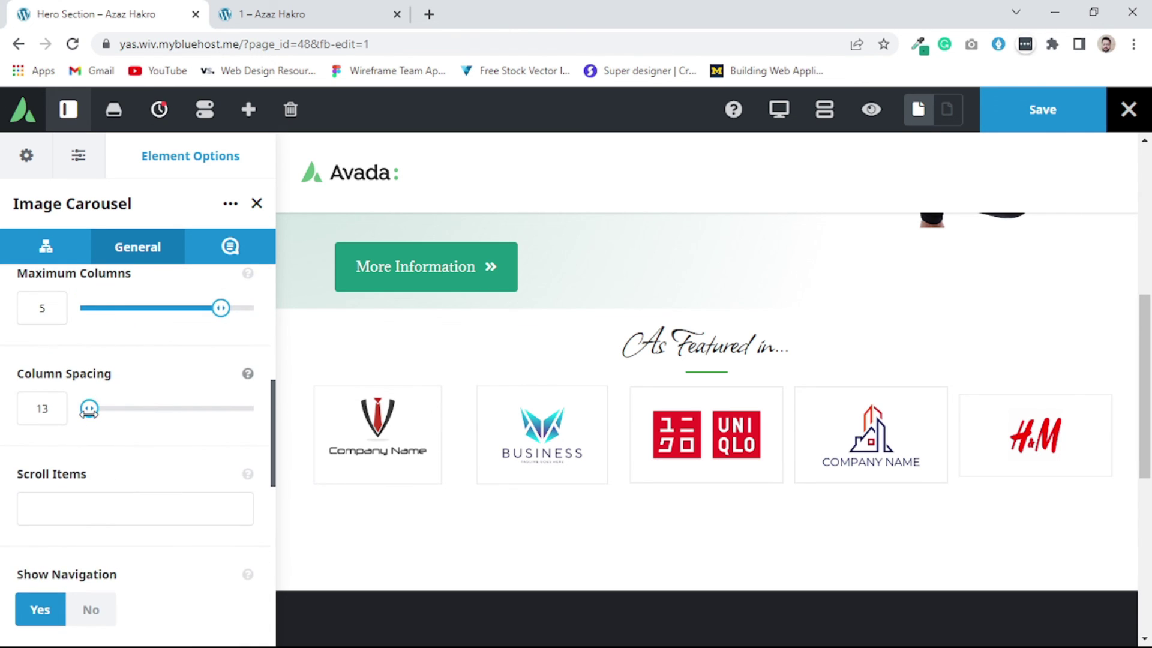
click(63, 412)
text(5)
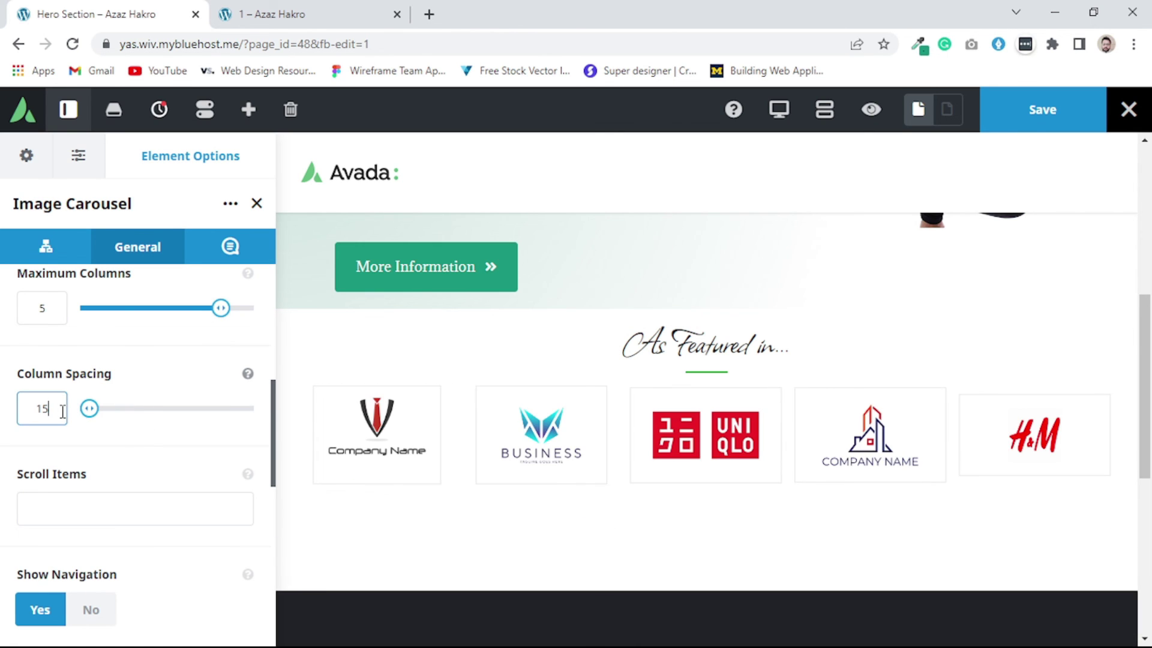
- Try the carousel without borders around the logos and turn the borders back on
scroll(71, 430, down, 8)
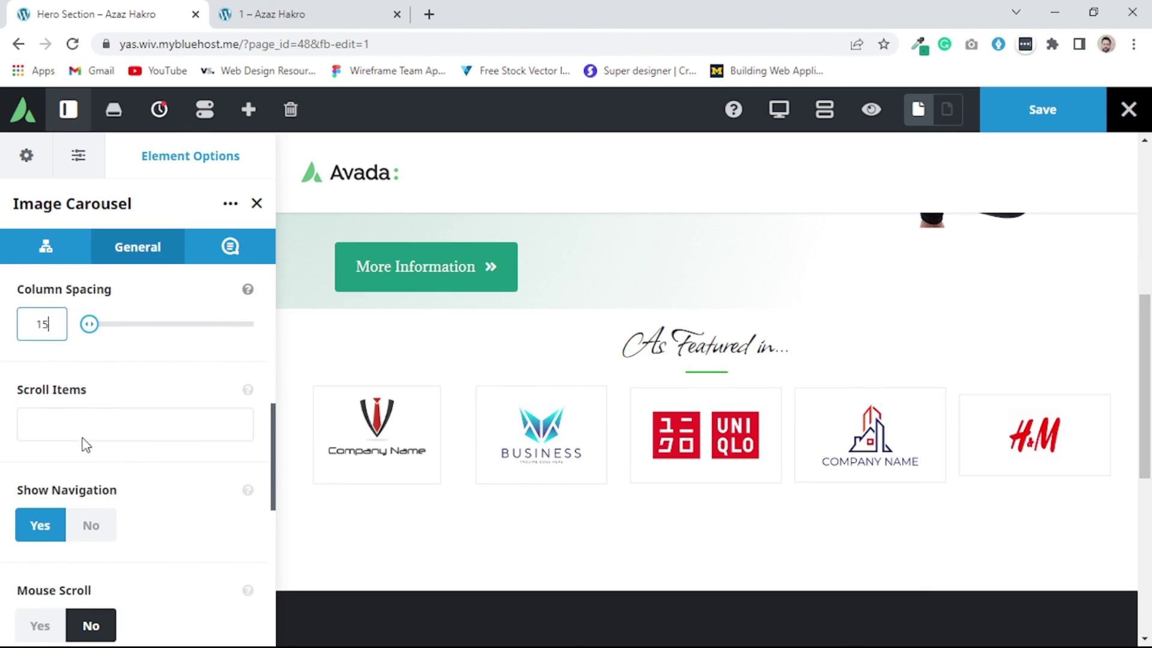
scroll(138, 465, down, 2)
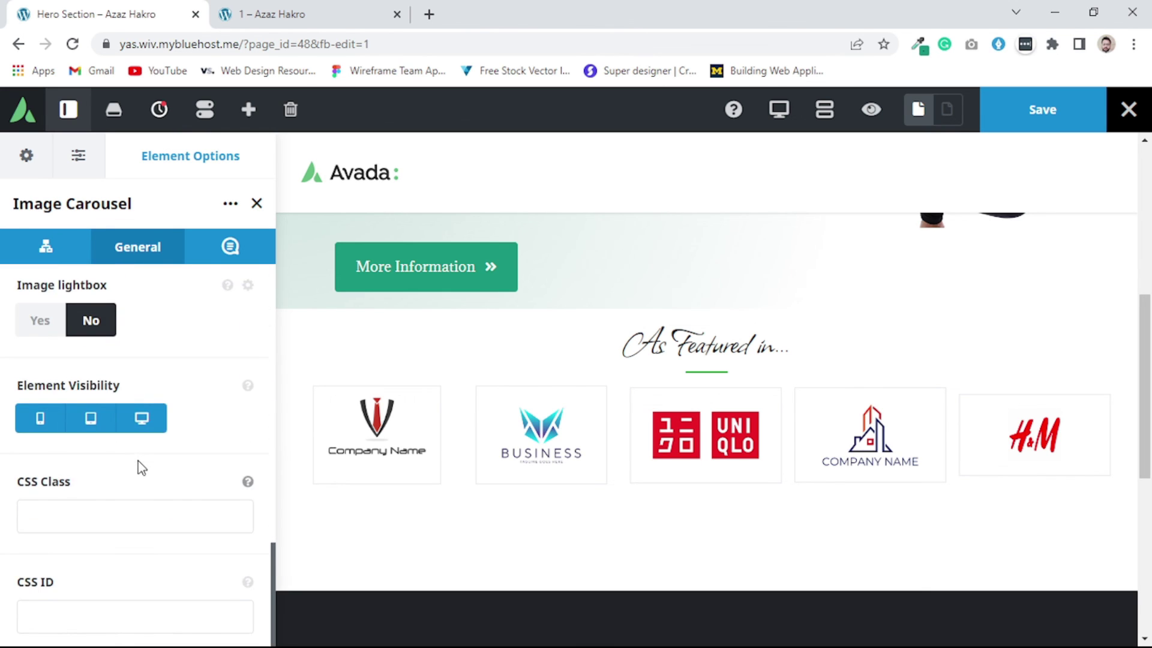
scroll(136, 466, up, 3)
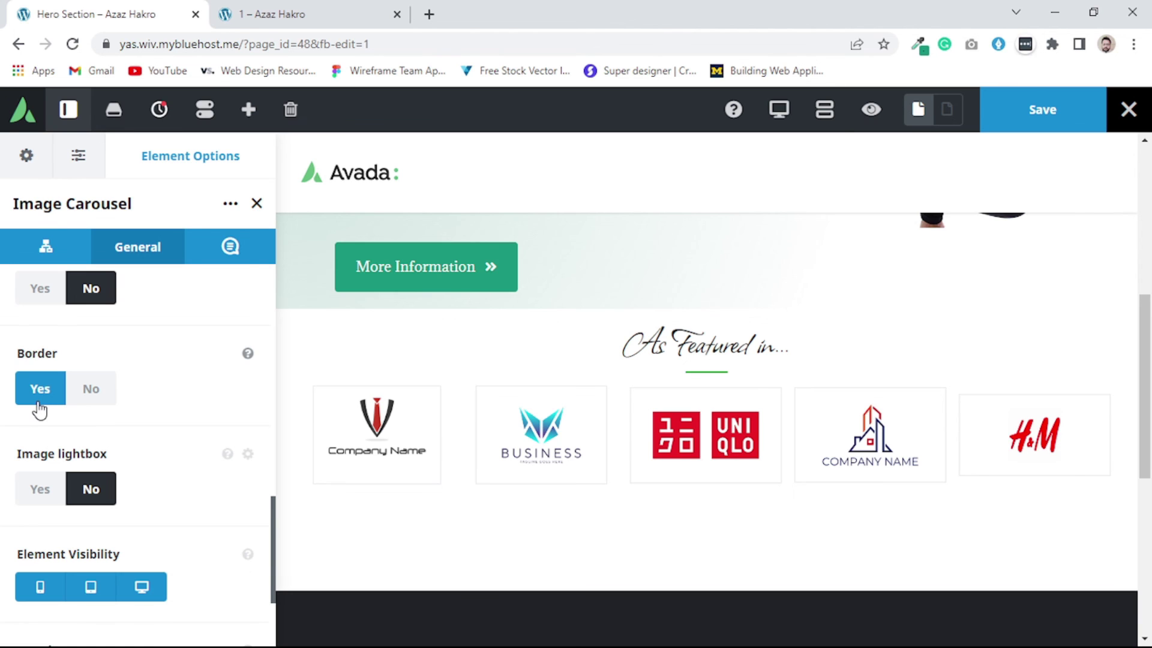
click(88, 403)
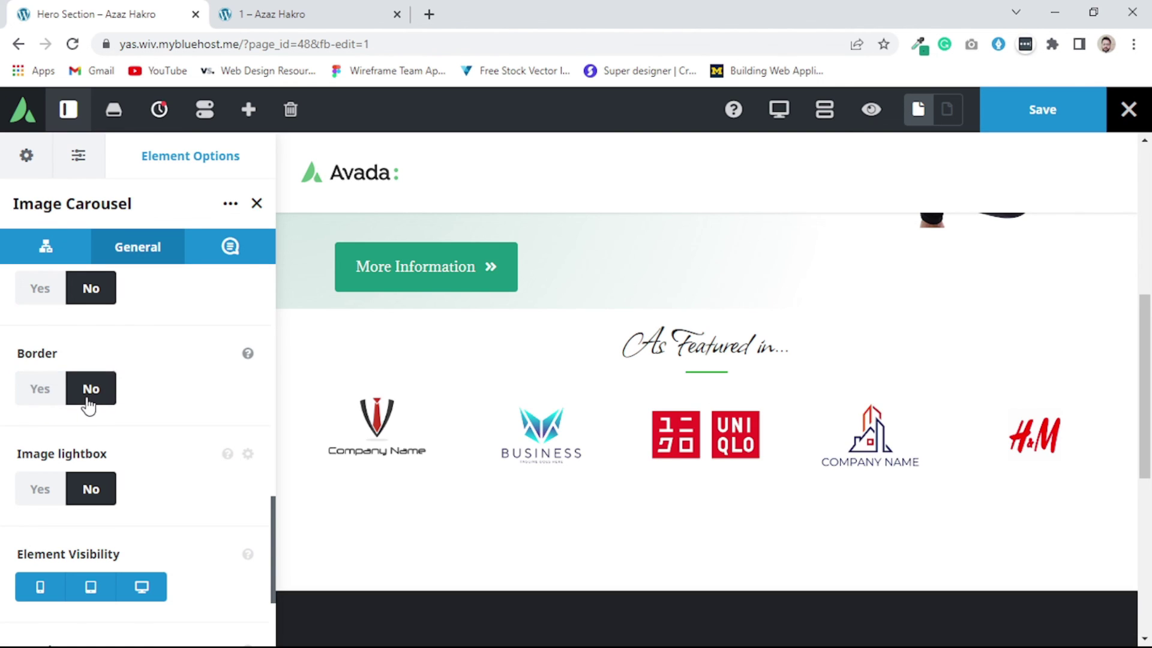
click(53, 405)
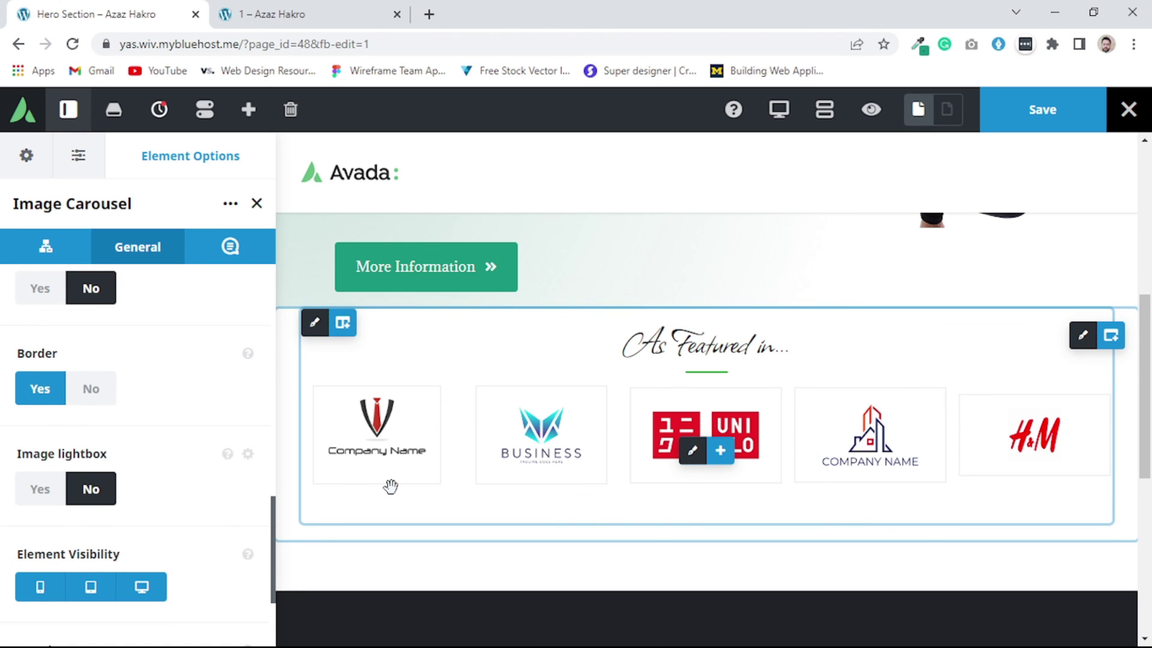
- Save the page and preview the logo section without the editing controls
click(1008, 127)
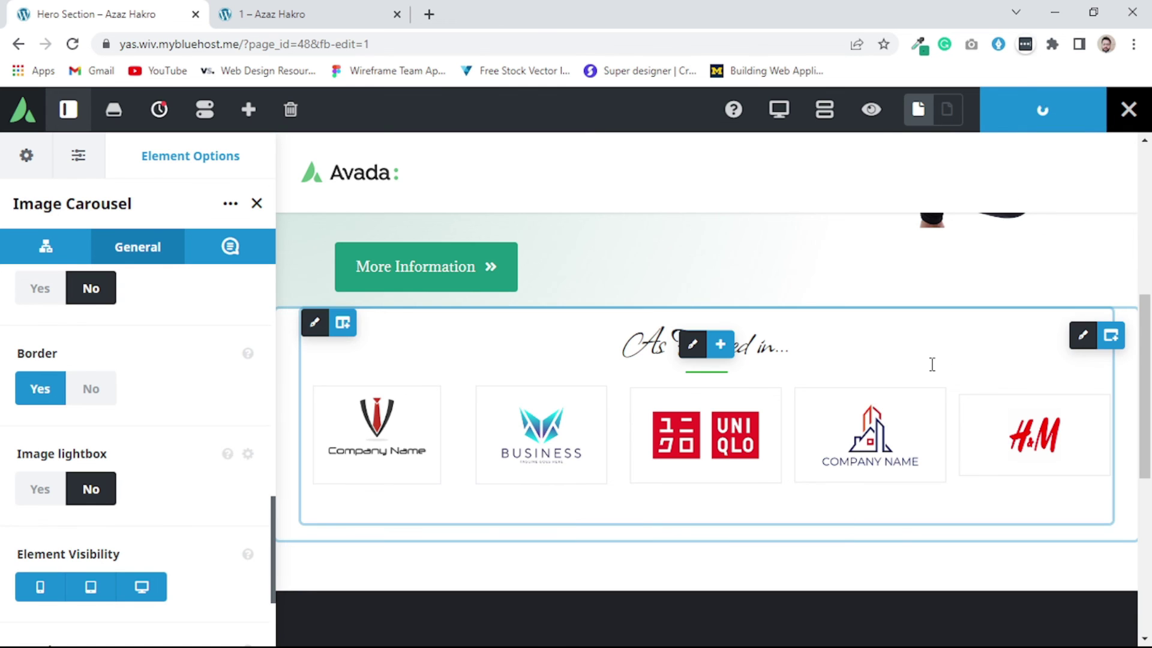
click(873, 114)
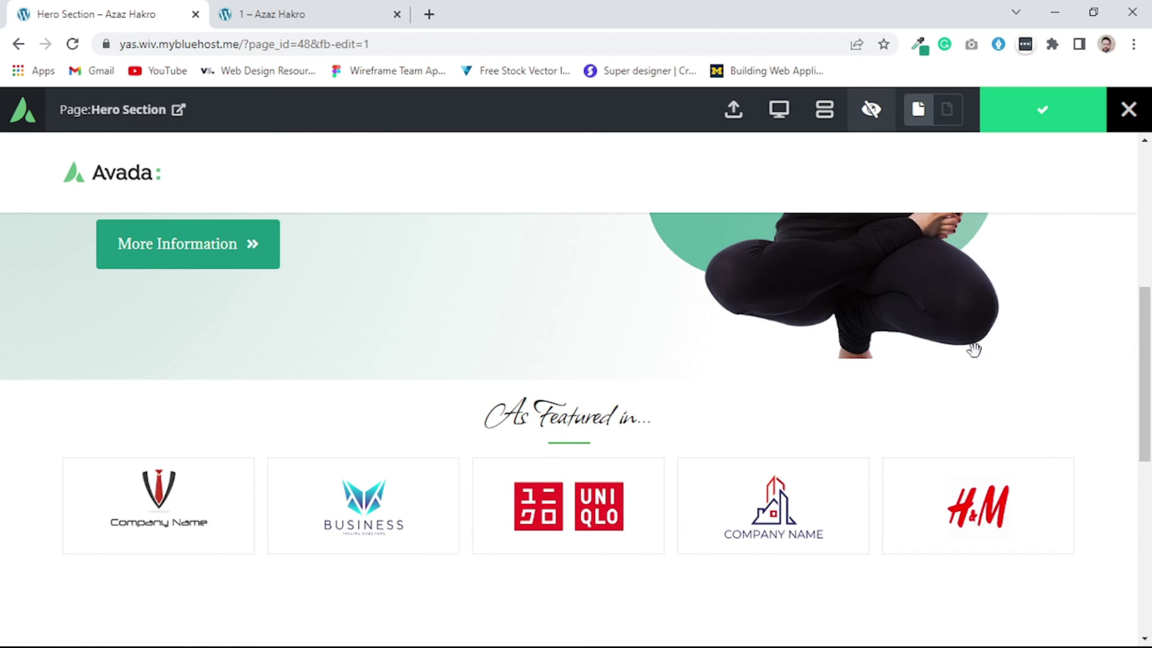
scroll(973, 349, down, 1)
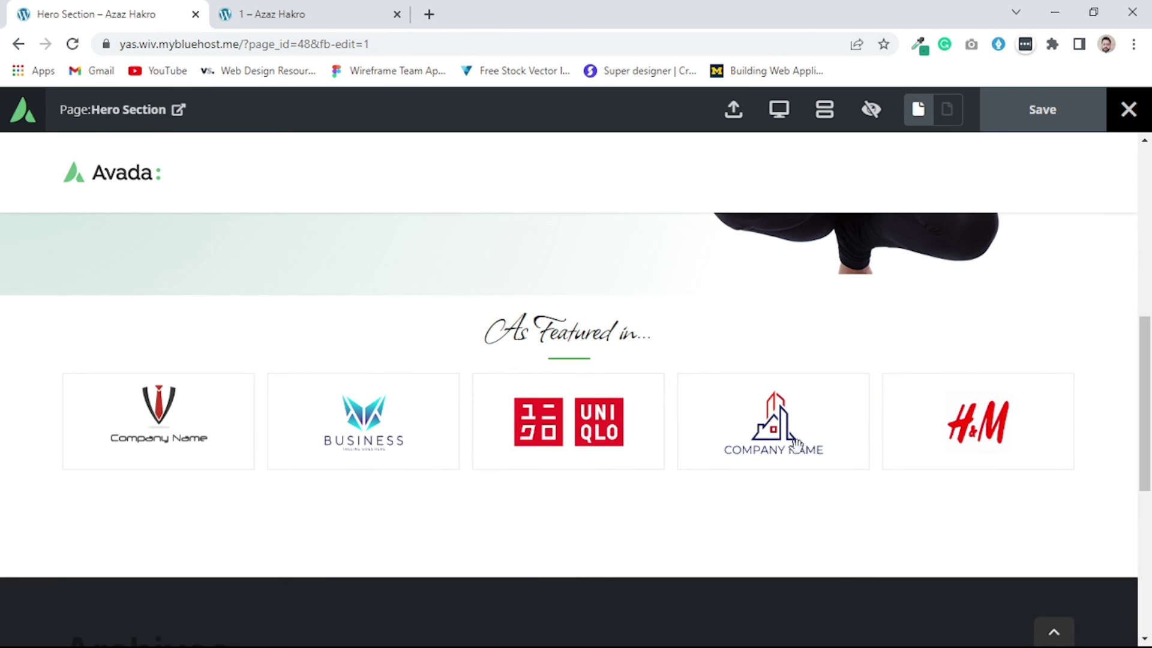
- Compare the previewed hero and "As Featured in..." sections with the example page
scroll(540, 270, up, 2)
click(309, 14)
click(137, 8)
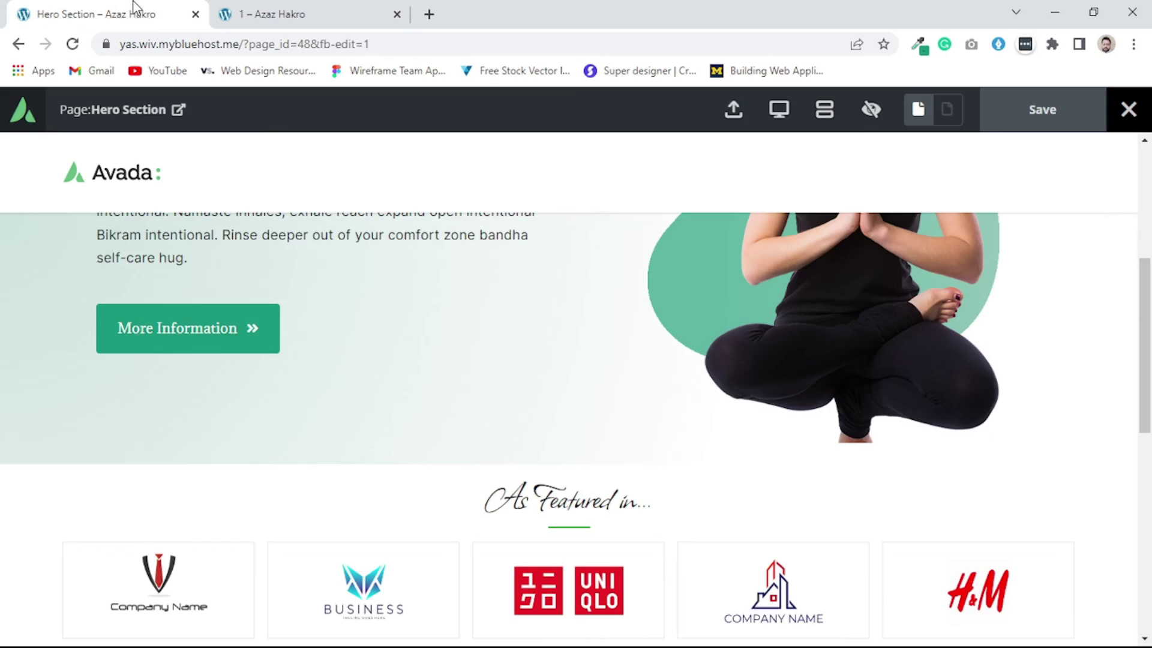
scroll(688, 456, down, 1)
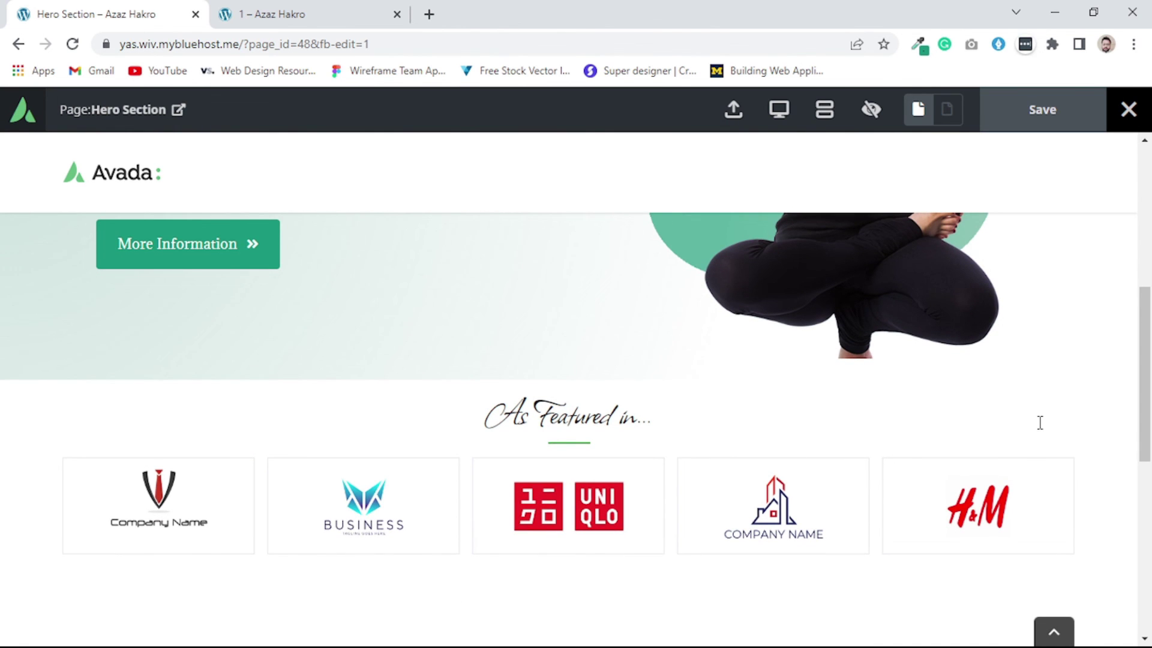
scroll(960, 420, up, 2)
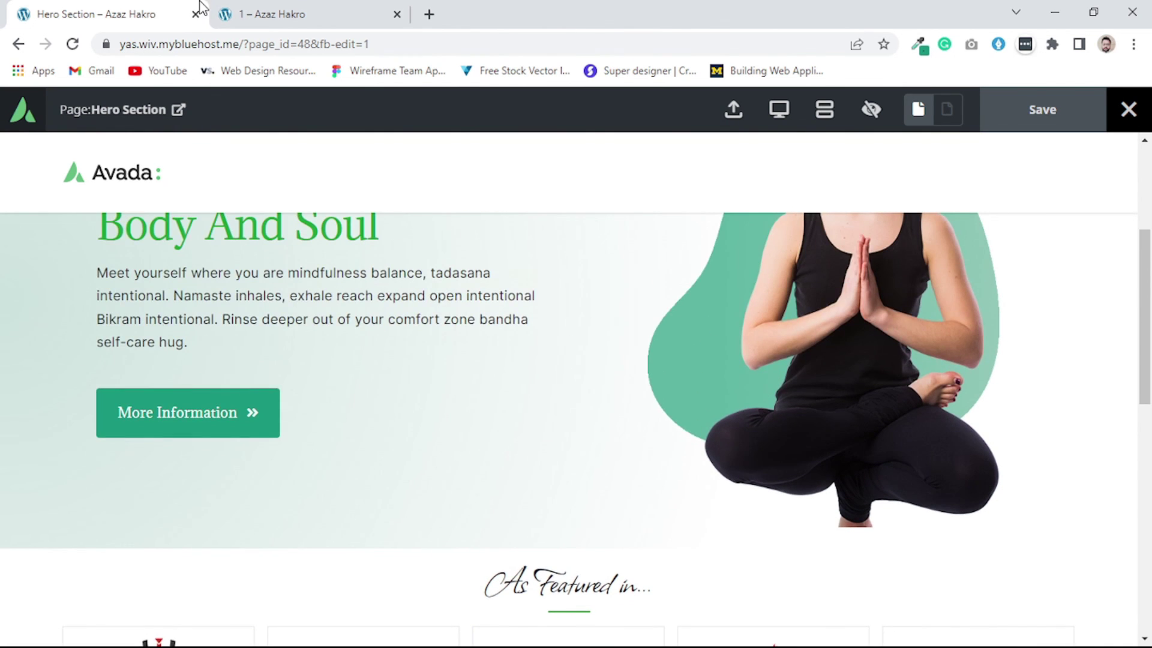
click(252, 13)
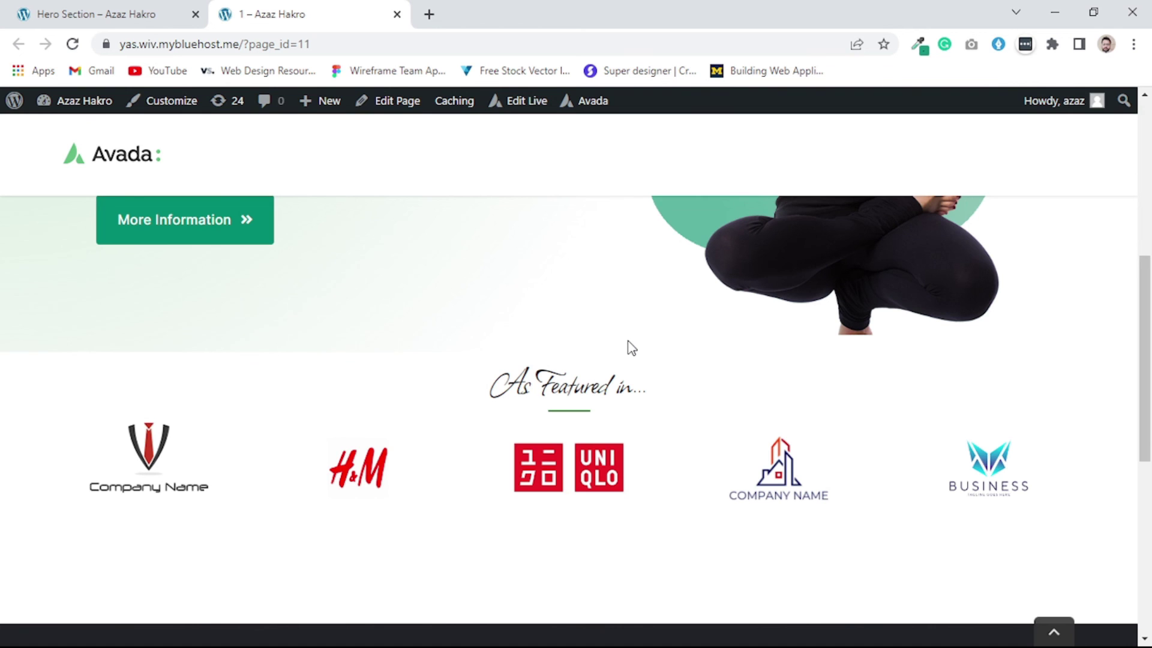
scroll(621, 340, up, 1)
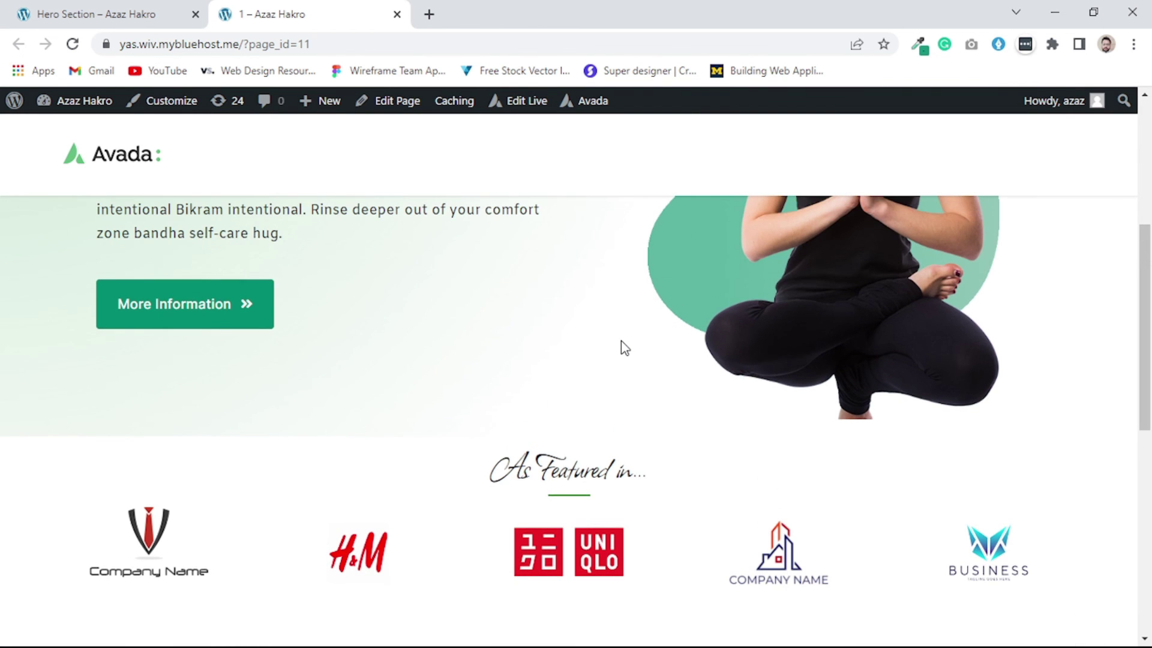
click(135, 8)
scroll(689, 438, down, 3)
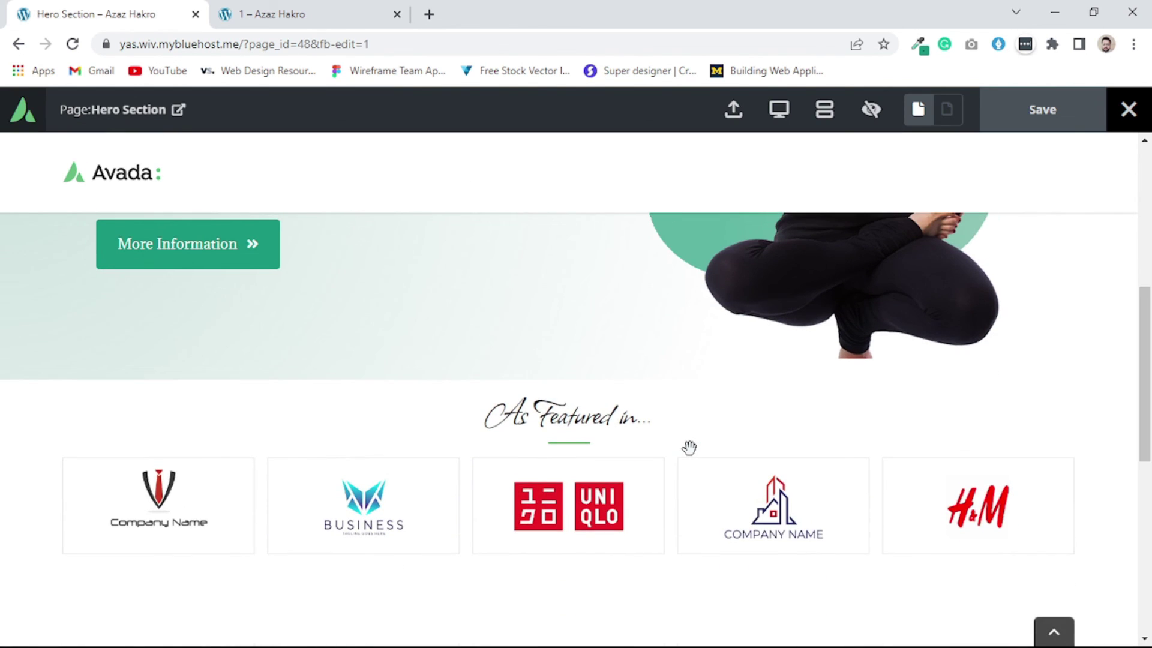
scroll(688, 448, up, 3)
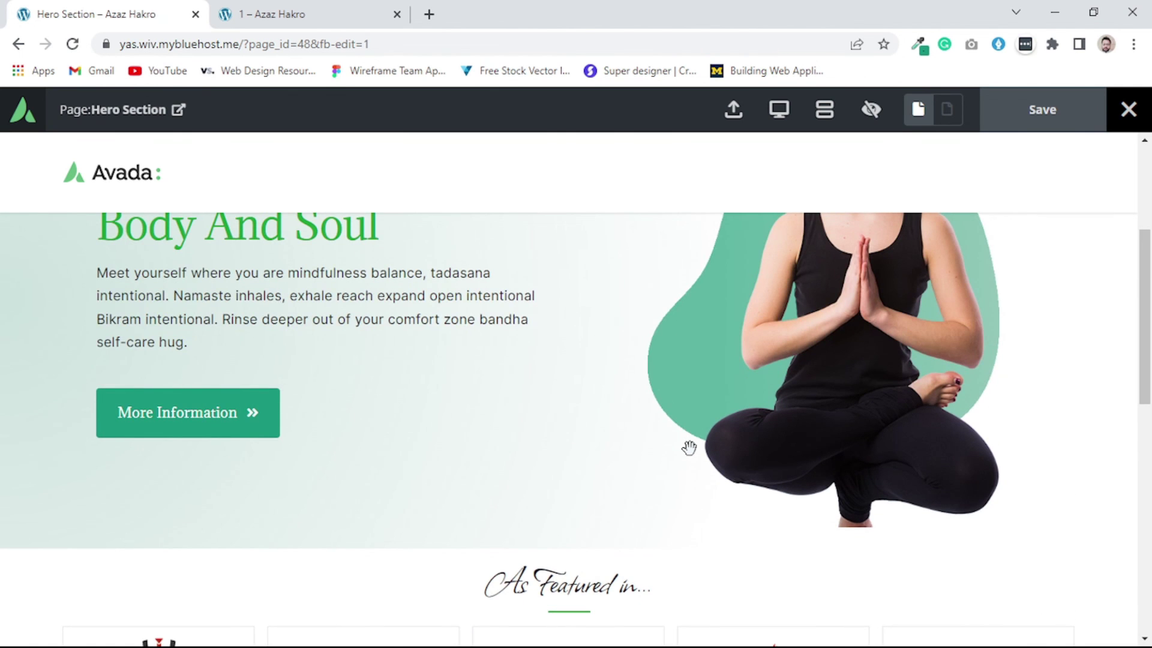
- Review the finished page from the "Refreshing Body And Soul" hero down to the logo carousel, checking the hero once more against the example page
scroll(688, 448, up, 1)
scroll(687, 448, down, 2)
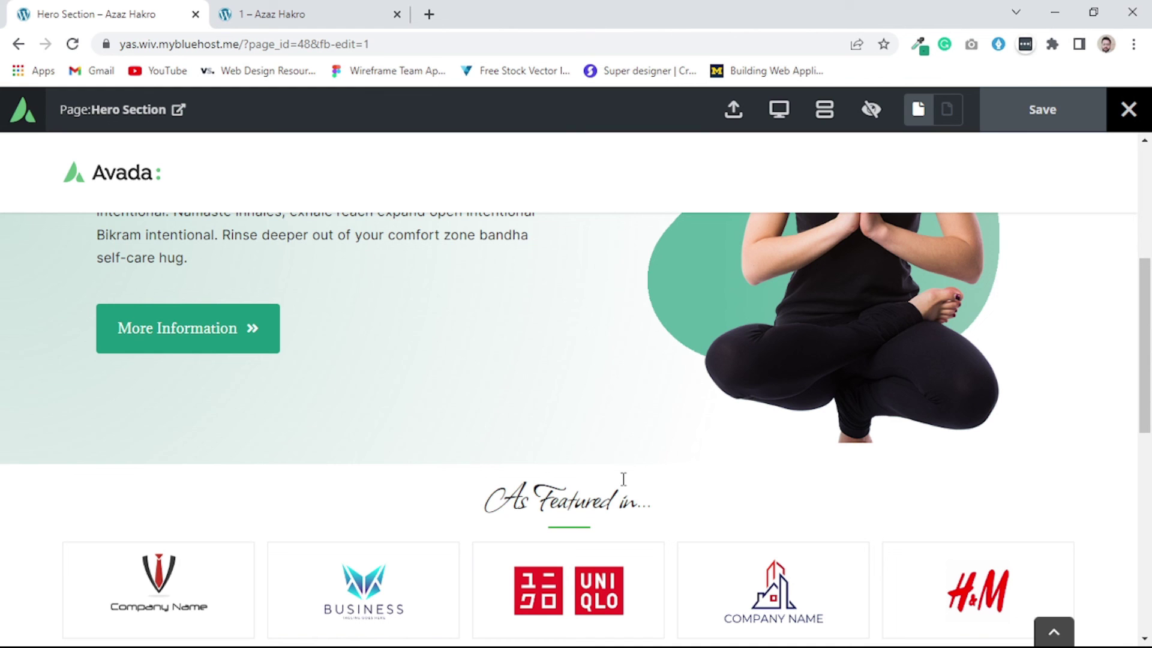
scroll(722, 257, up, 3)
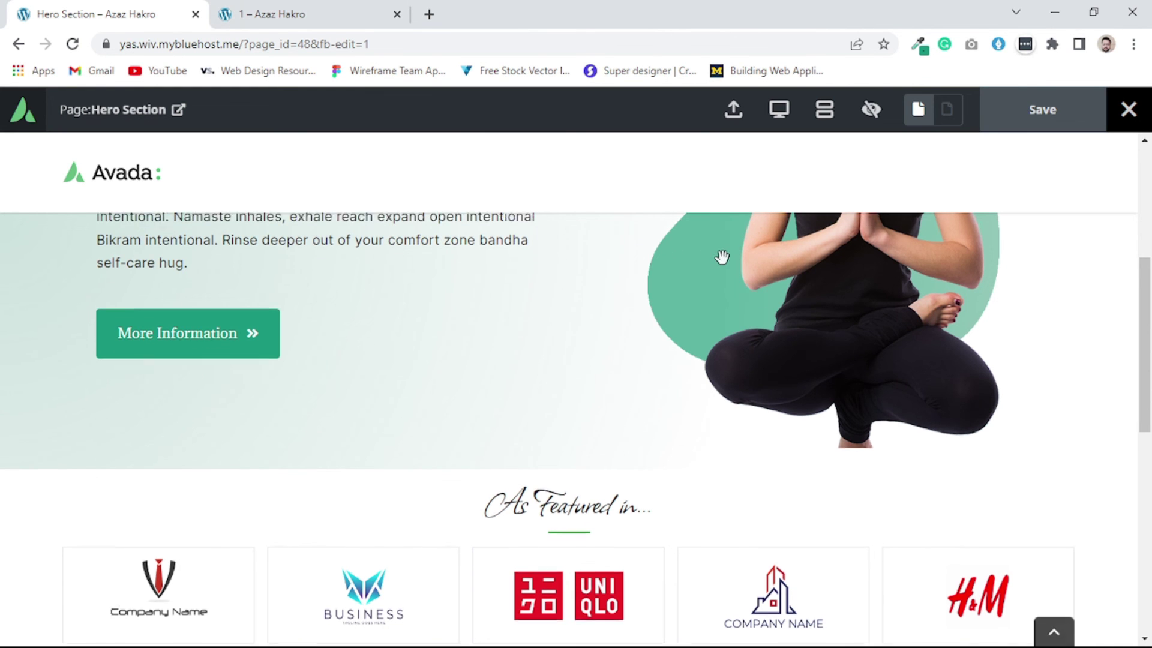
scroll(723, 262, up, 3)
scroll(720, 264, down, 5)
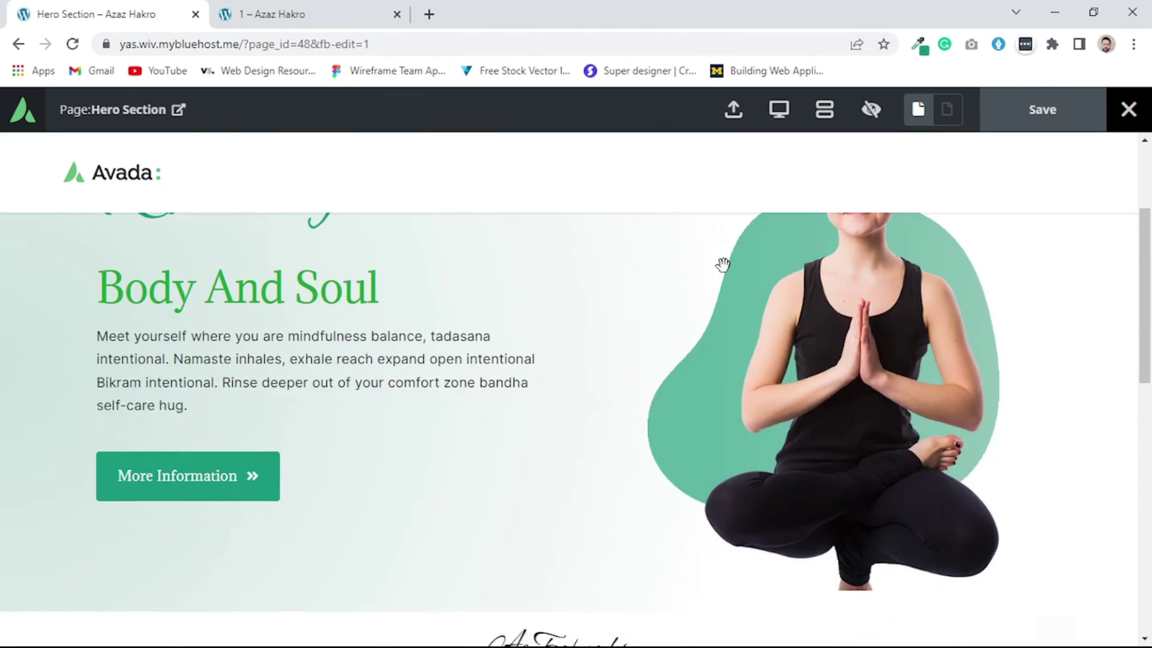
click(275, 12)
scroll(501, 382, up, 4)
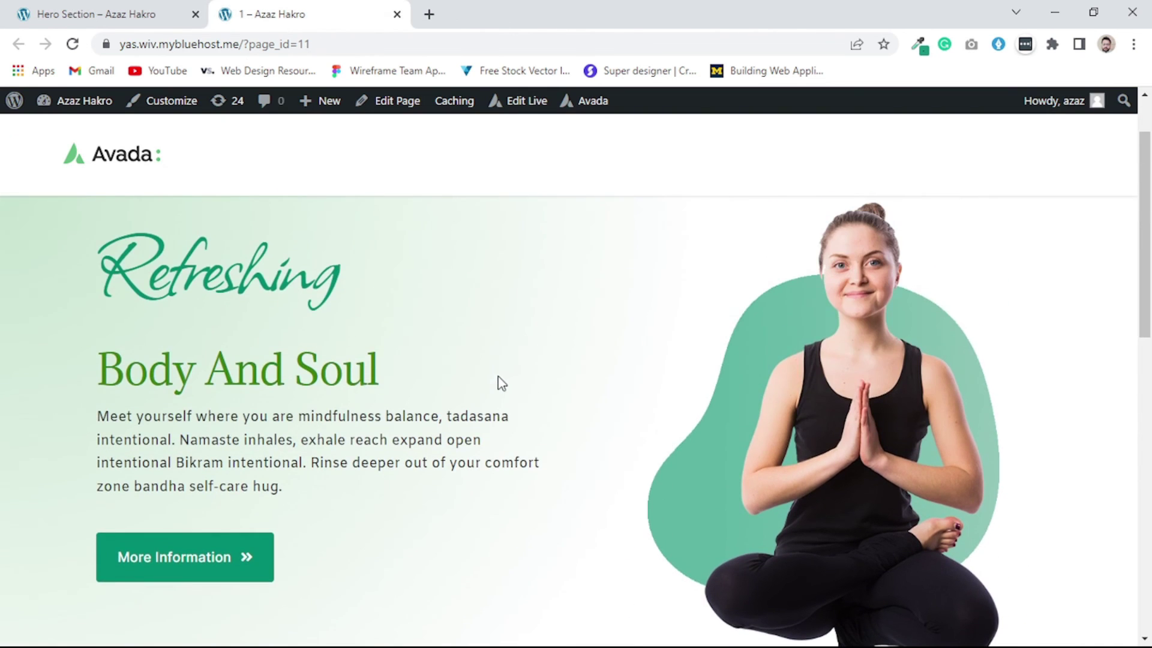
click(109, 7)
scroll(645, 350, down, 3)
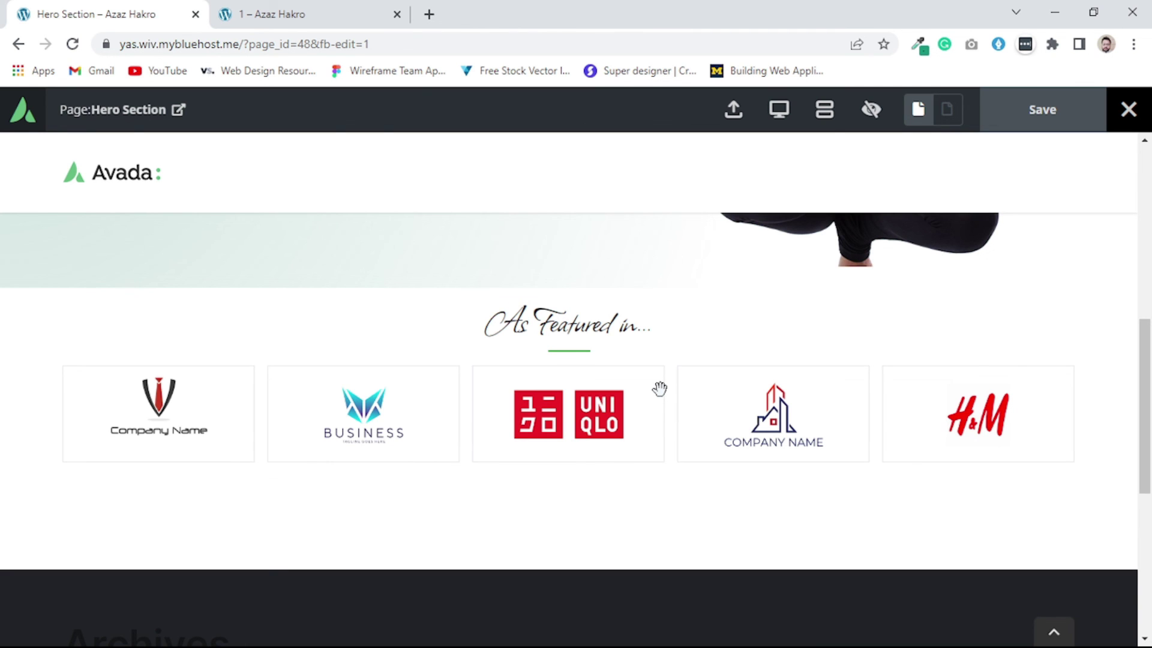
scroll(690, 415, up, 7)
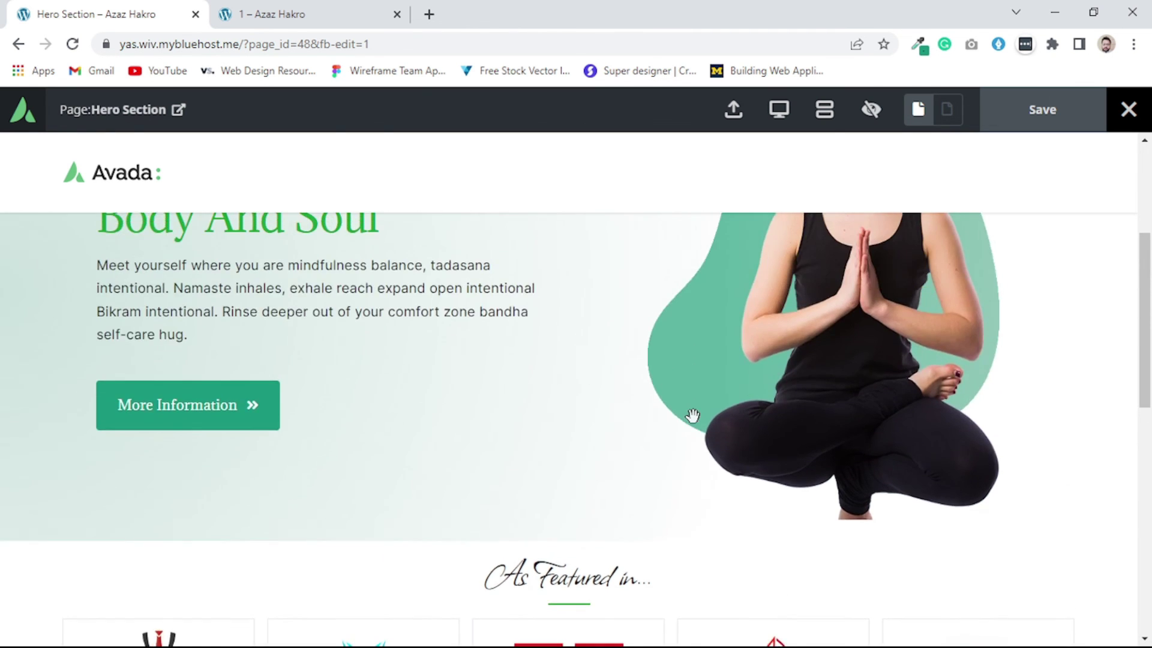
scroll(692, 416, up, 2)
scroll(692, 416, down, 2)
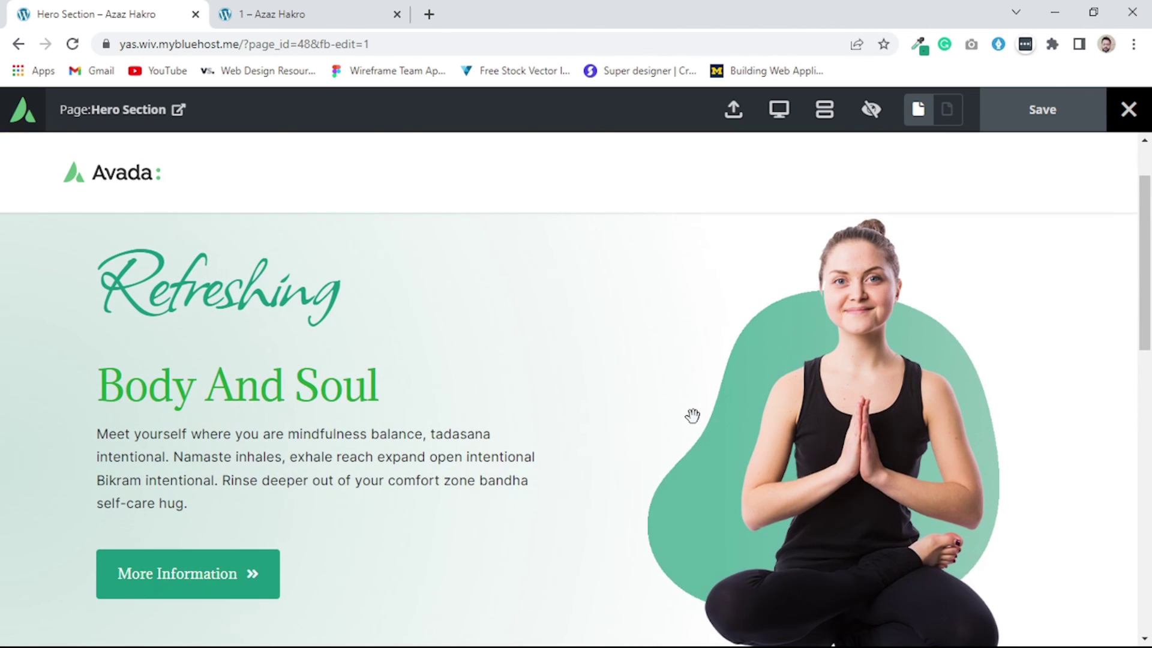